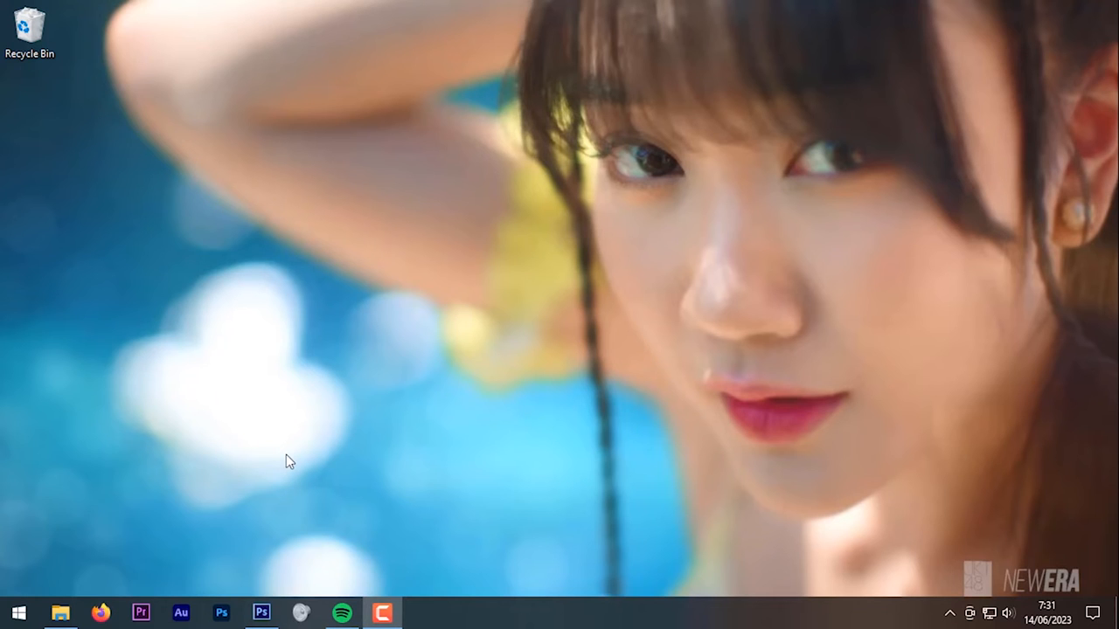
# Step: Look through the 16 planet images in Pictures > Planets, then switch back to the empty Photoshop workspace
pyautogui.click(60, 613)
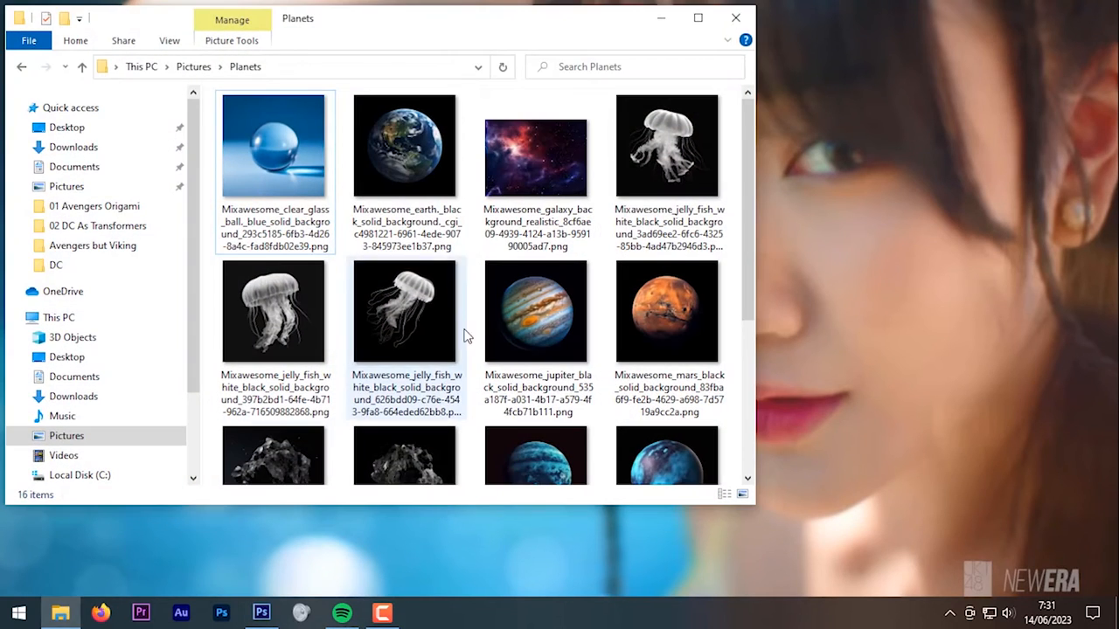
pyautogui.scroll(-3, 472, 327)
pyautogui.scroll(3, 472, 327)
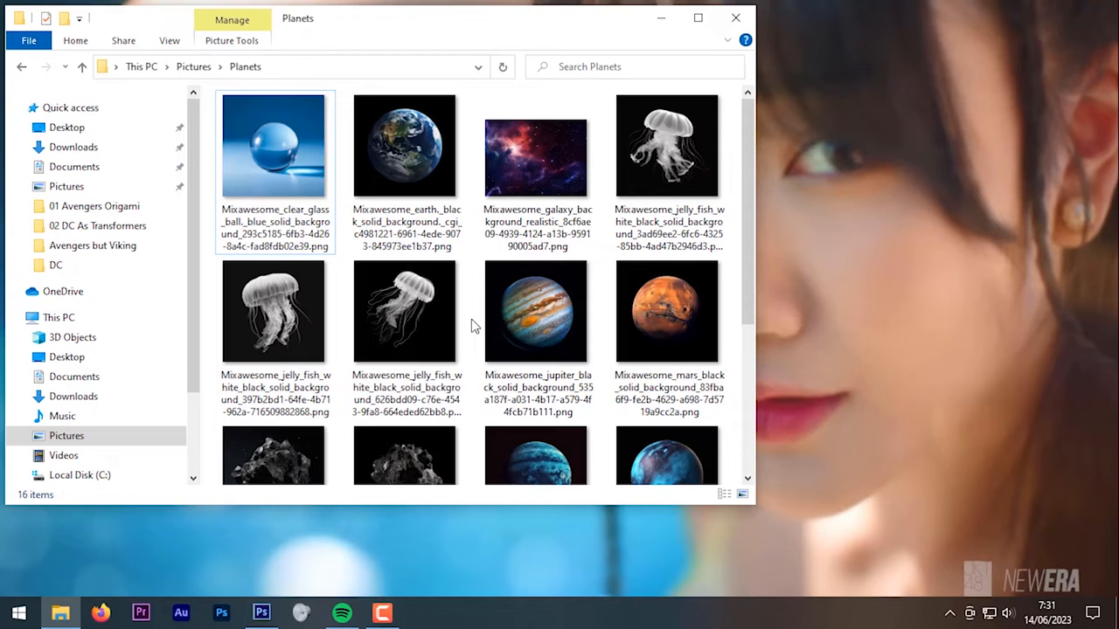
pyautogui.click(261, 612)
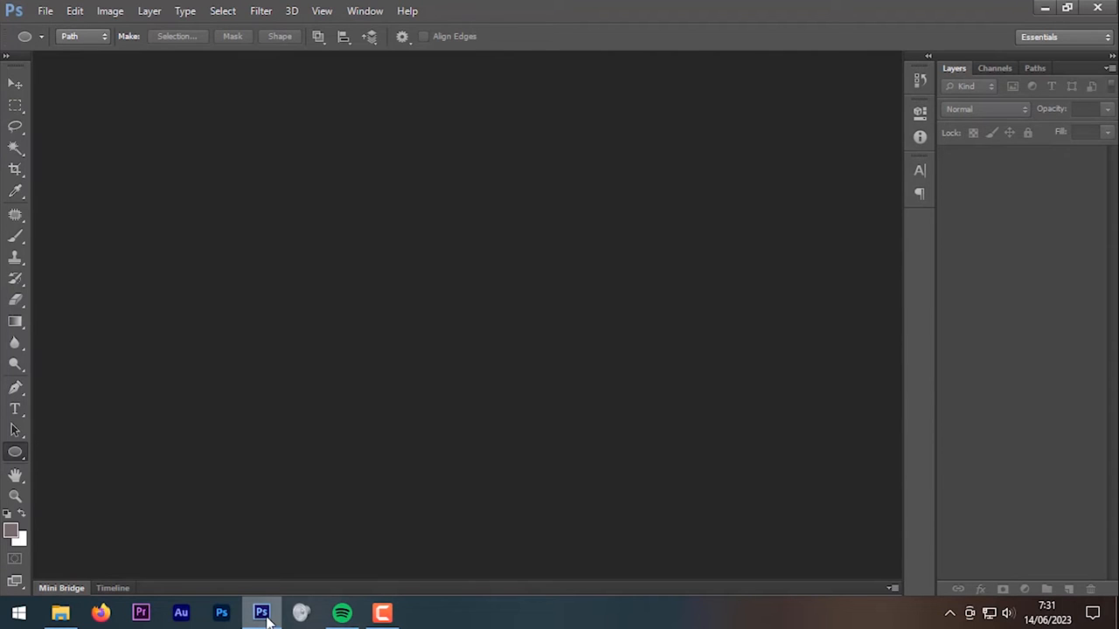
# Step: Create Untitled-1 at 2000 × 1500 pixels, 72 pixels/inch, RGB with a white background
pyautogui.click(44, 12)
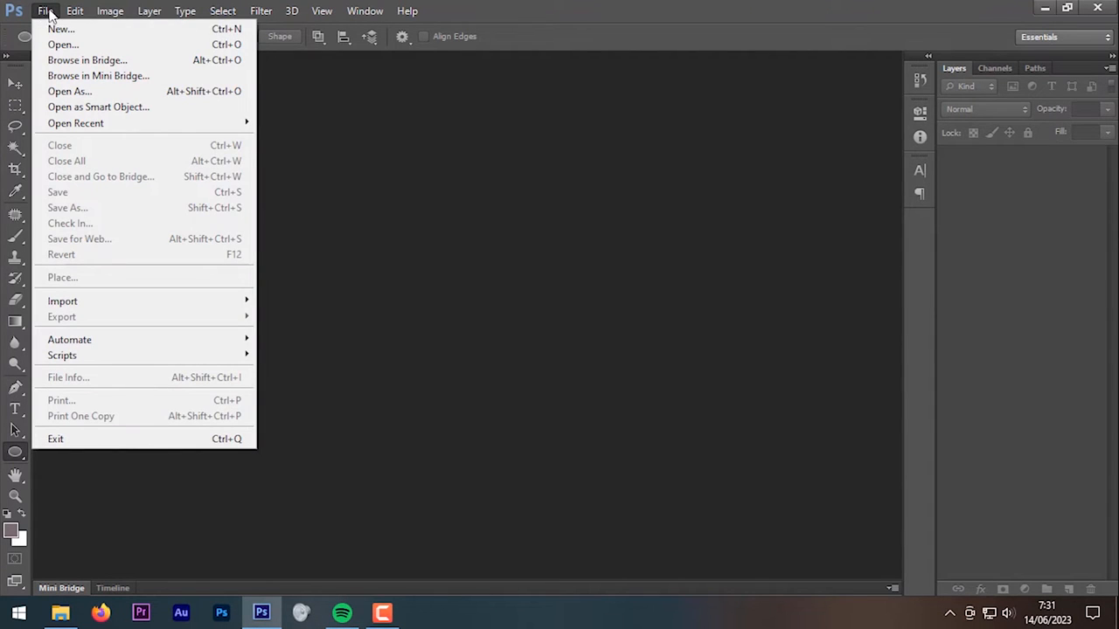
pyautogui.click(61, 29)
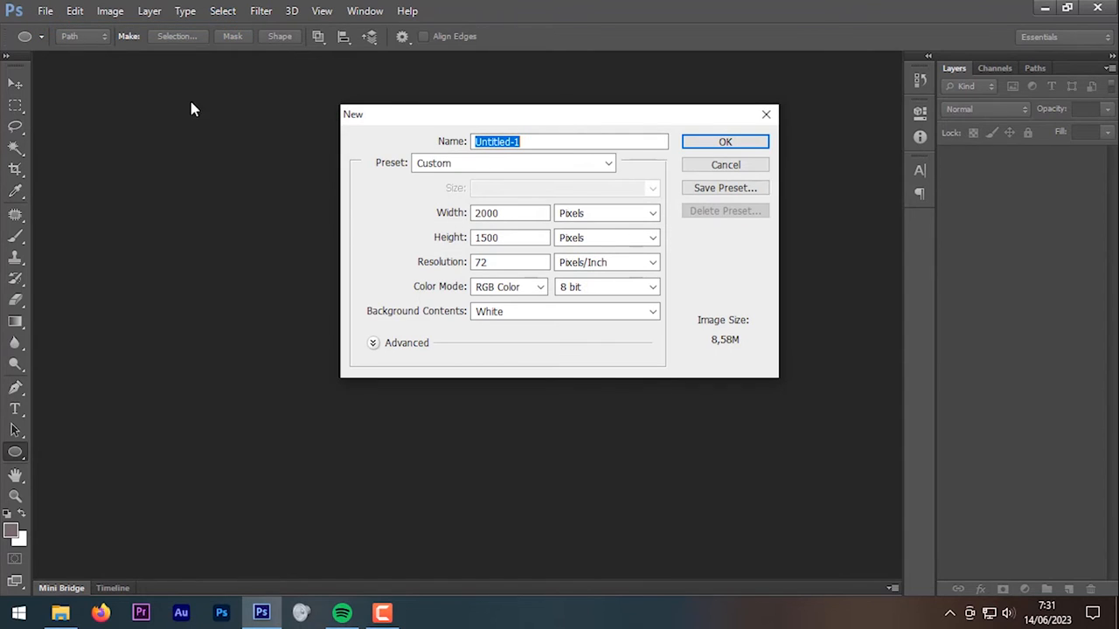
pyautogui.moveTo(507, 214); pyautogui.dragTo(467, 215)
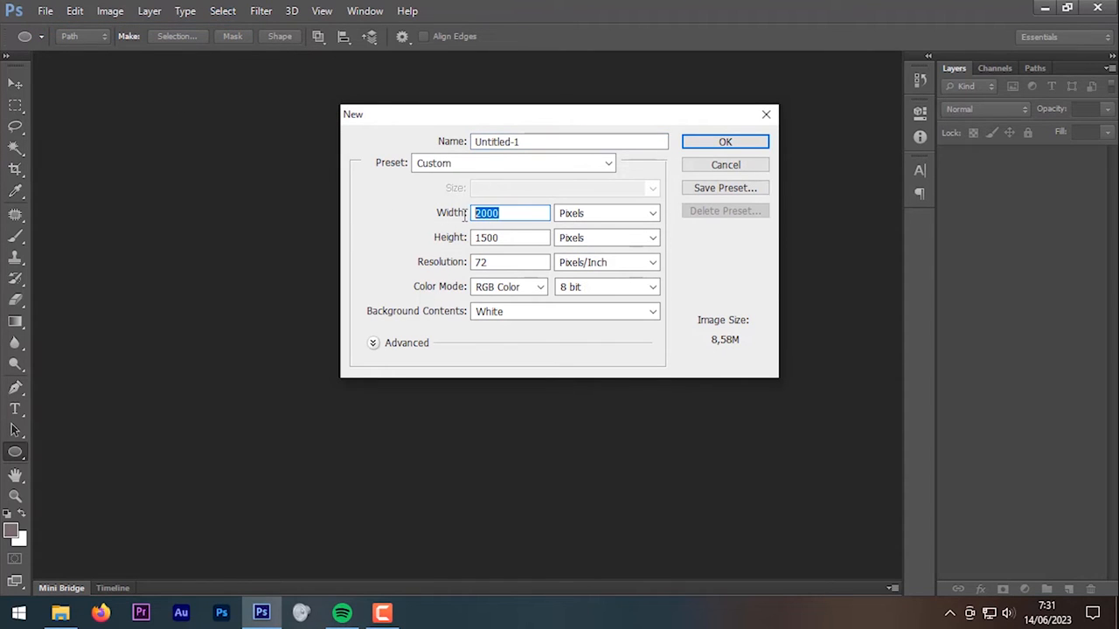
pyautogui.click(584, 215)
pyautogui.click(586, 216)
pyautogui.moveTo(526, 238); pyautogui.dragTo(463, 268)
pyautogui.click(578, 266)
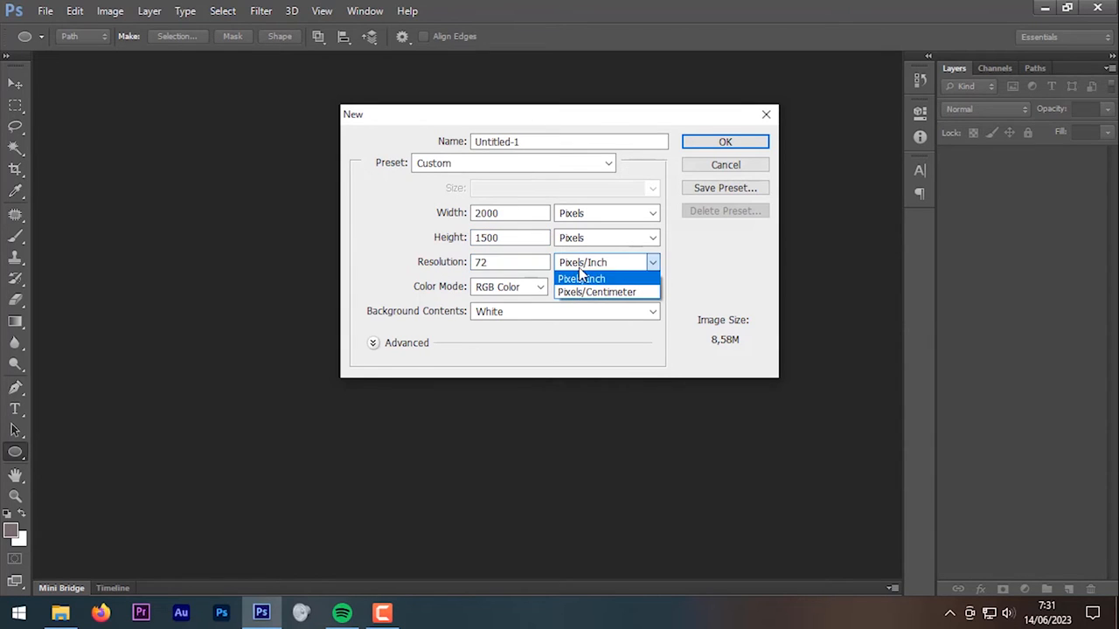
pyautogui.click(725, 142)
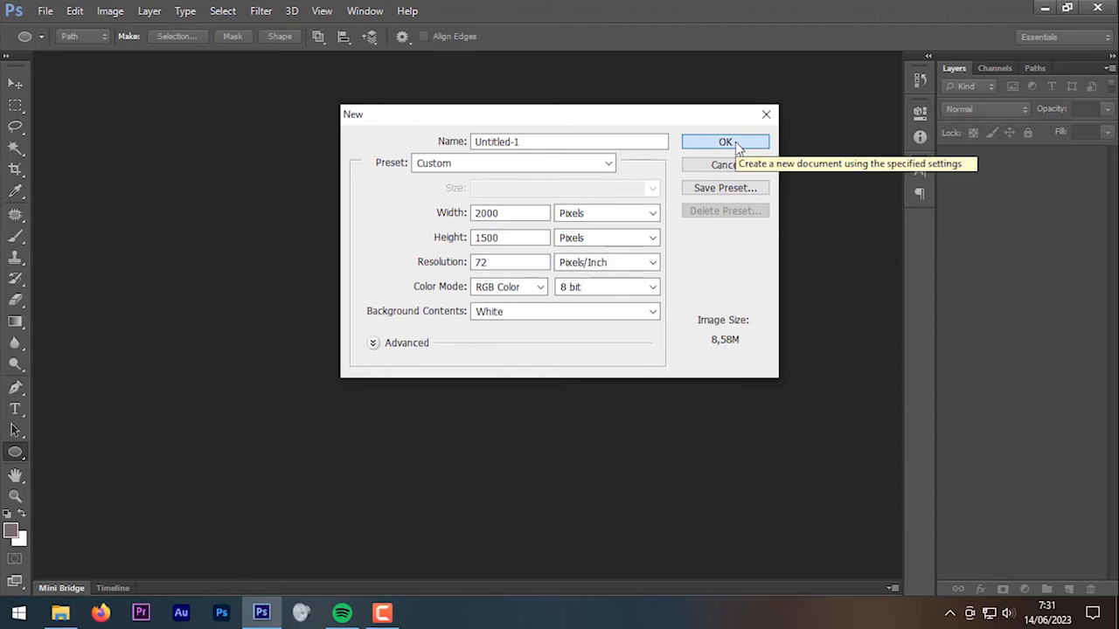
pyautogui.click(725, 142)
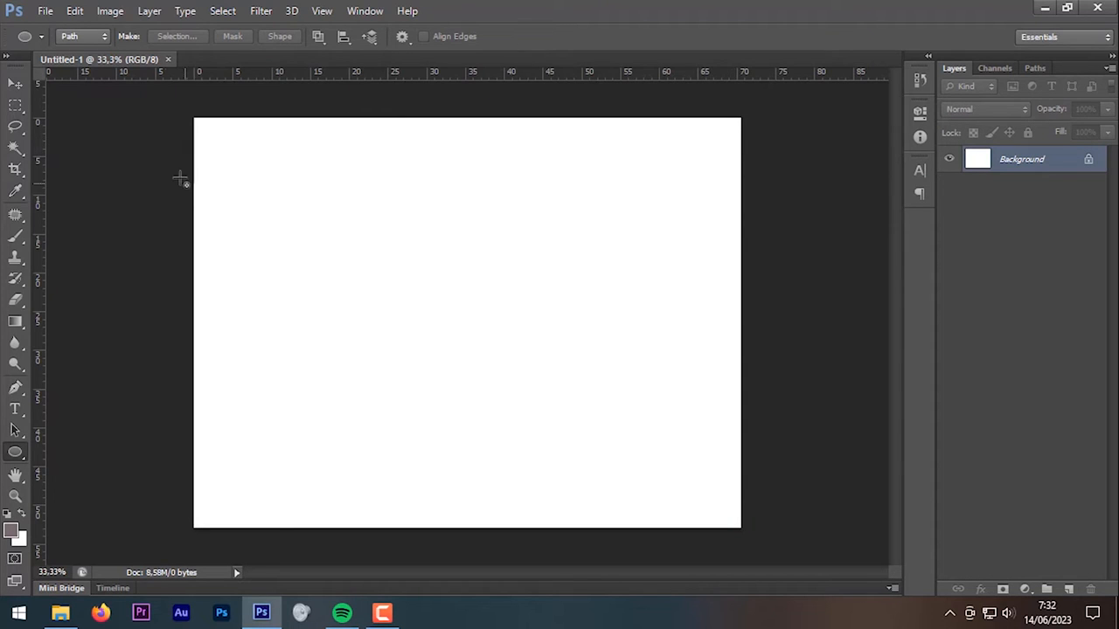
# Step: Save the document as Planet.psd in Libraries > Pictures > Planets
pyautogui.click(48, 13)
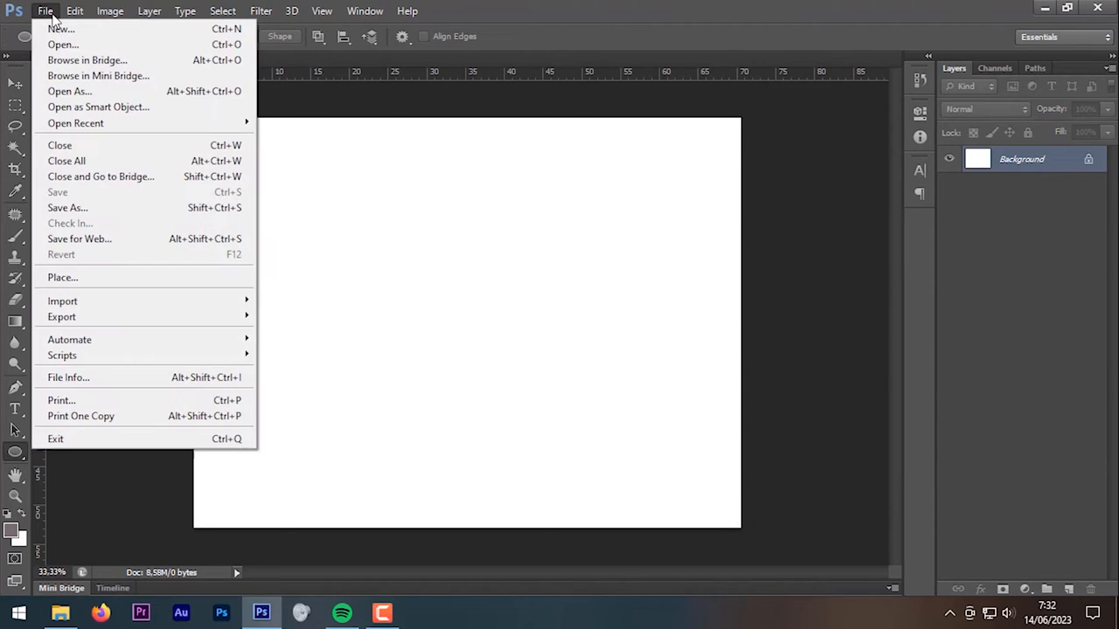
pyautogui.click(165, 210)
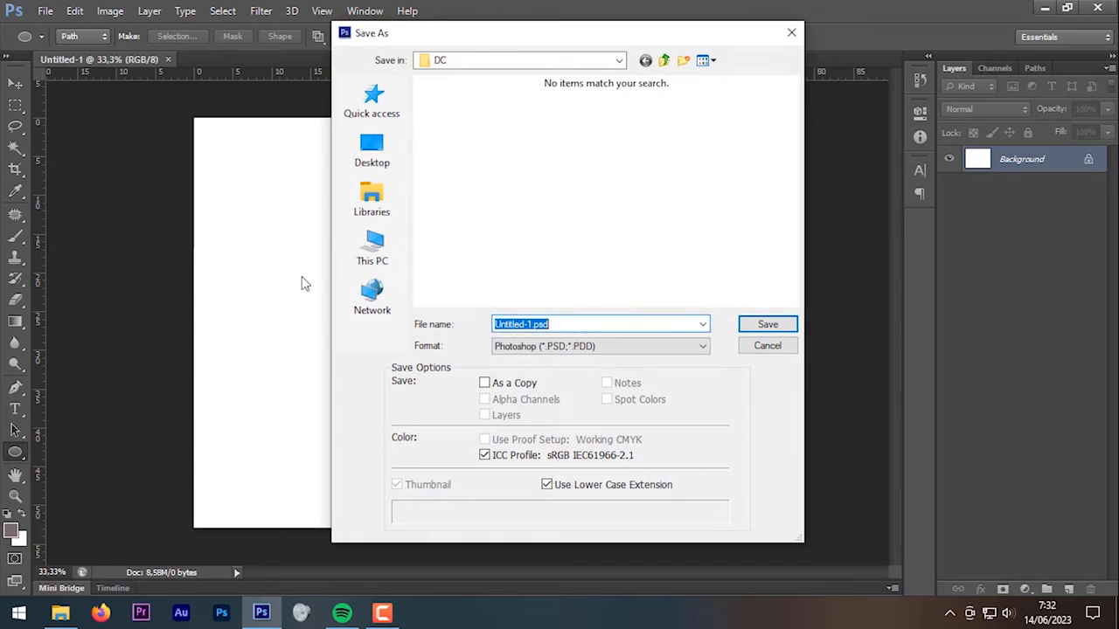
pyautogui.click(391, 210)
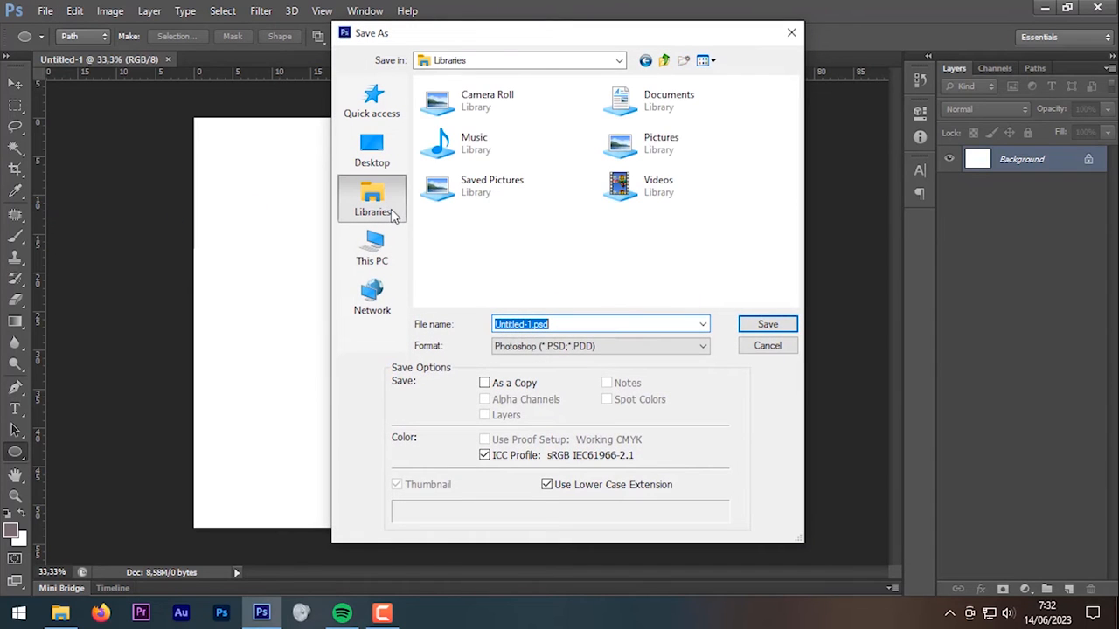
pyautogui.click(657, 140)
pyautogui.doubleClick(657, 140)
pyautogui.doubleClick(624, 116)
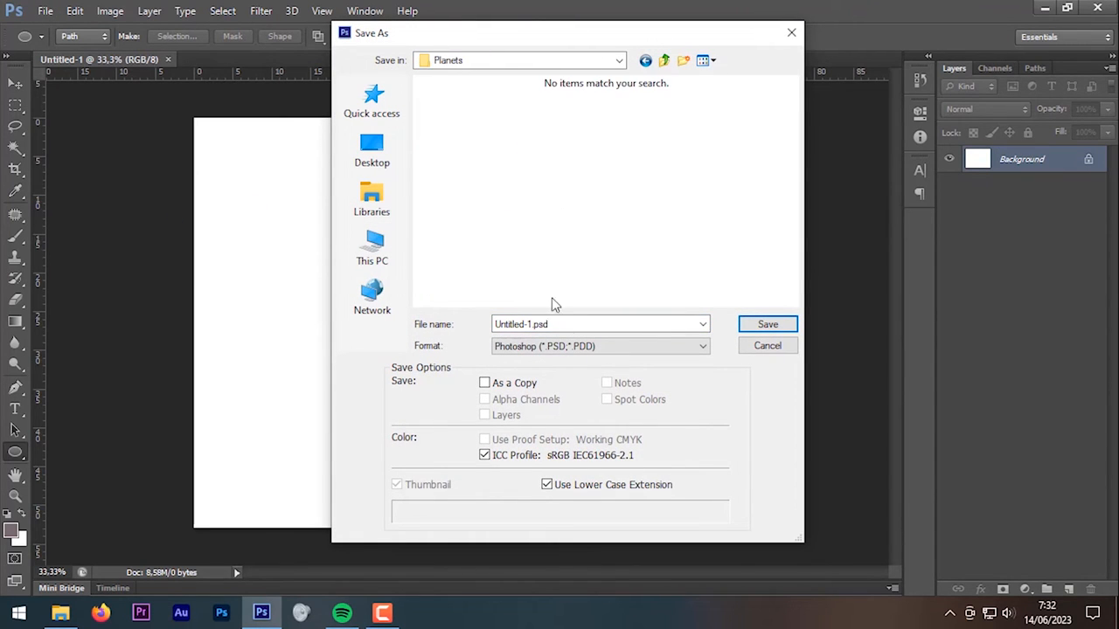
pyautogui.press('BackSpace')
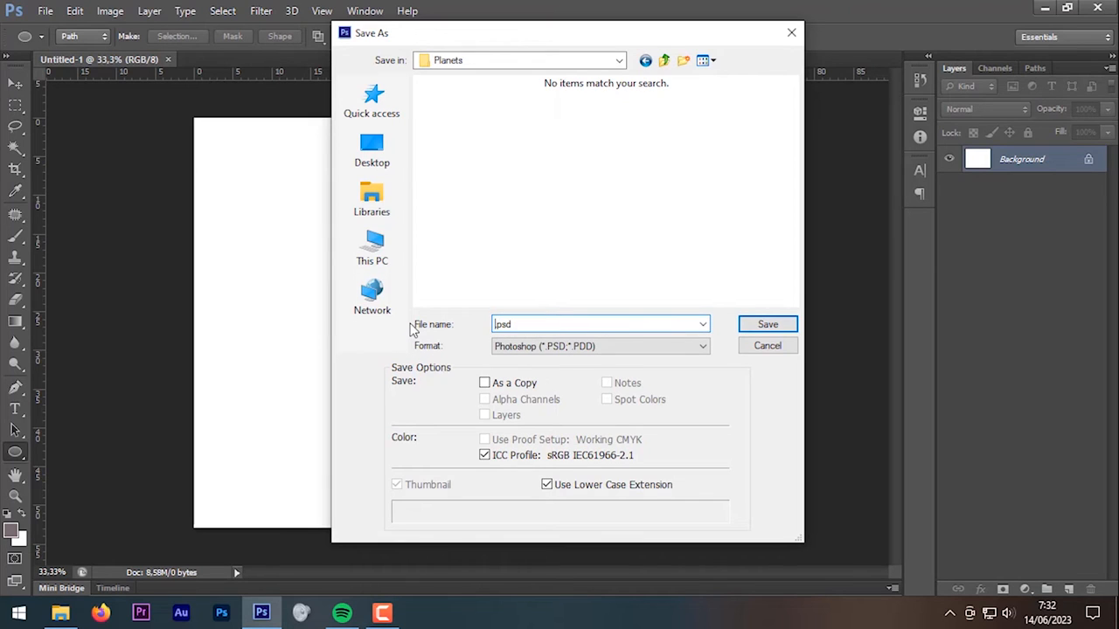
pyautogui.write('Planet')
pyautogui.click(750, 326)
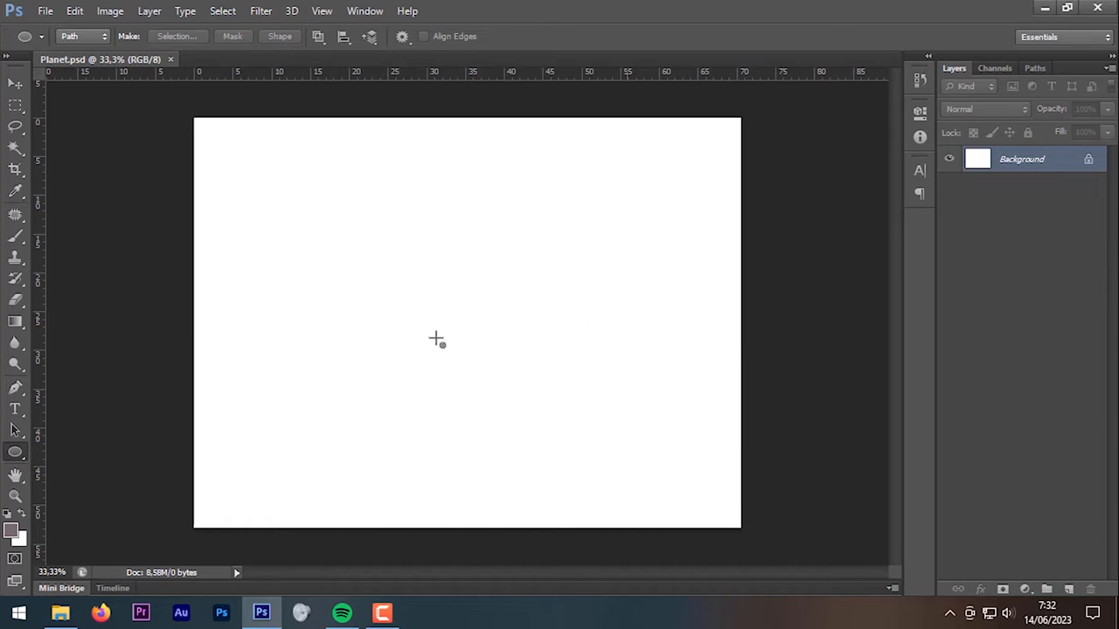
# Step: Confirm Planet.psd appears in the Planets folder in File Explorer, then return to Photoshop
pyautogui.click(61, 613)
pyautogui.scroll(-5, 441, 379)
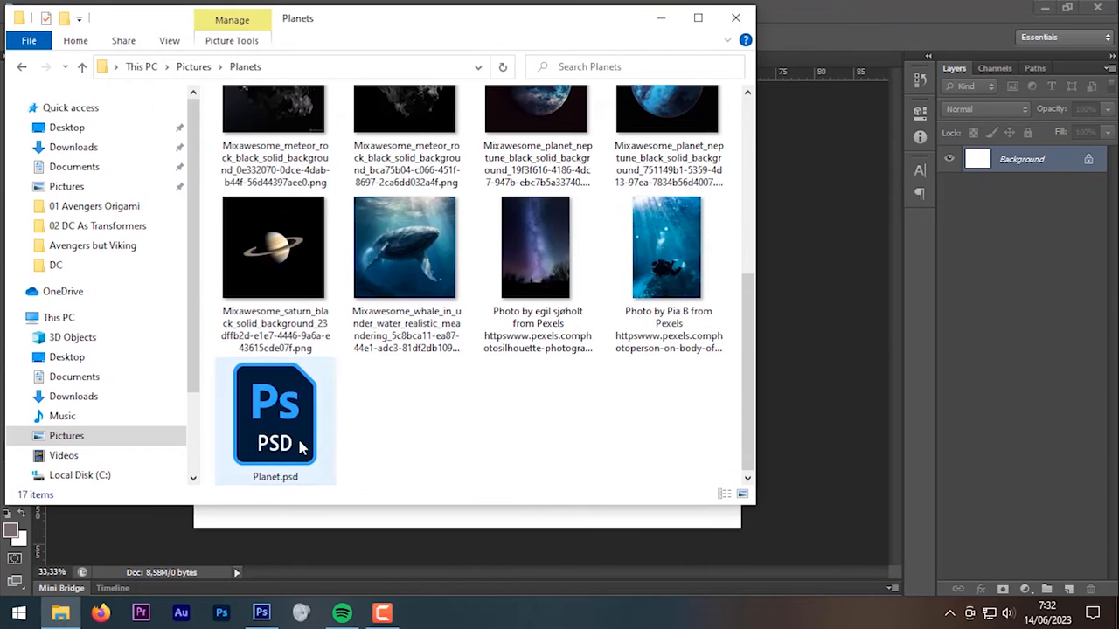
pyautogui.click(281, 428)
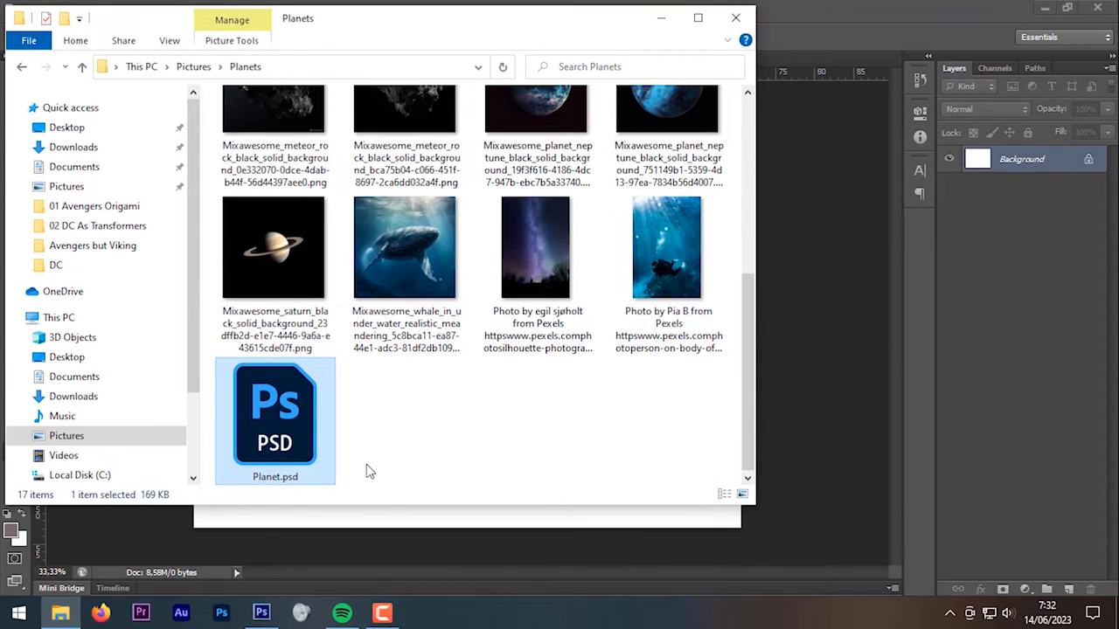
pyautogui.scroll(5, 368, 470)
pyautogui.click(797, 75)
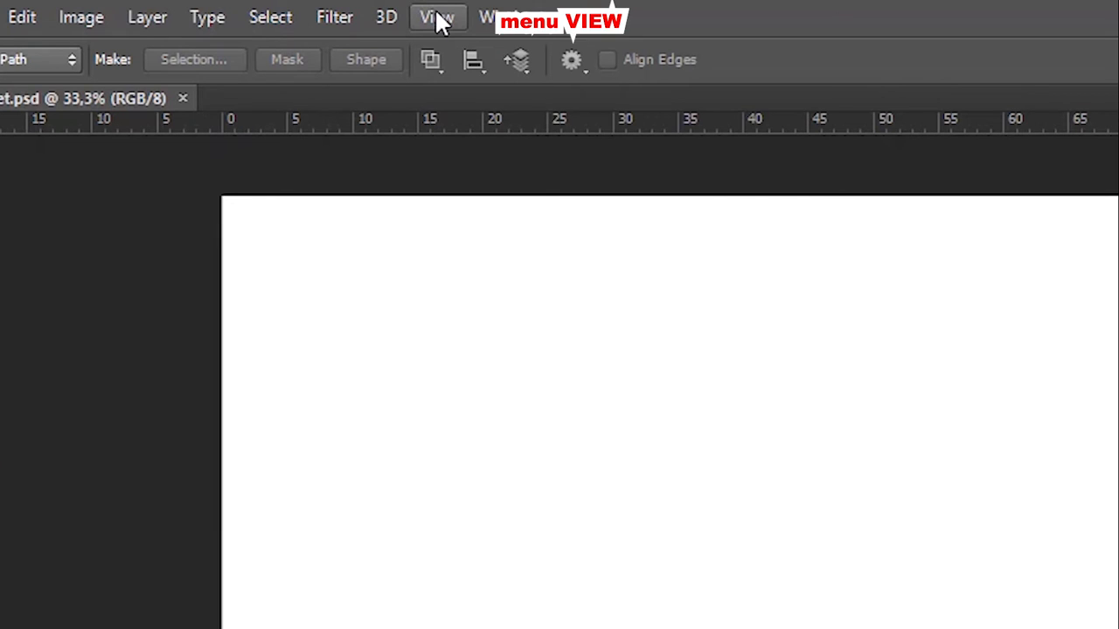
# Step: Drag a vertical and a horizontal guide from the rulers so they cross at the canvas centre
pyautogui.click(439, 19)
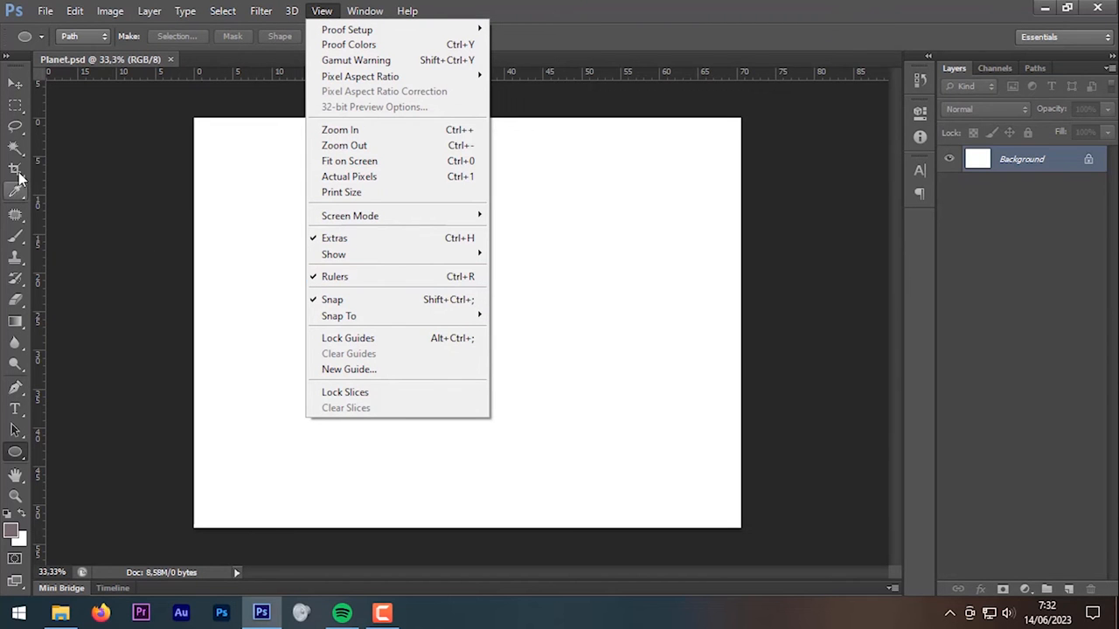
pyautogui.click(17, 172)
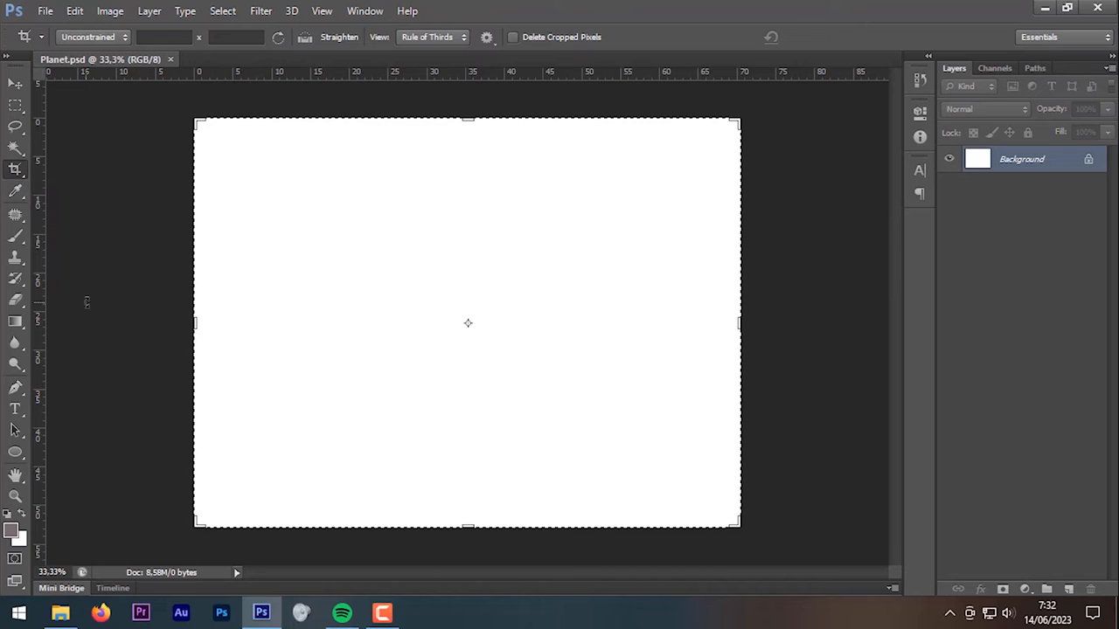
pyautogui.moveTo(41, 354); pyautogui.dragTo(467, 419)
pyautogui.moveTo(465, 74); pyautogui.dragTo(506, 320)
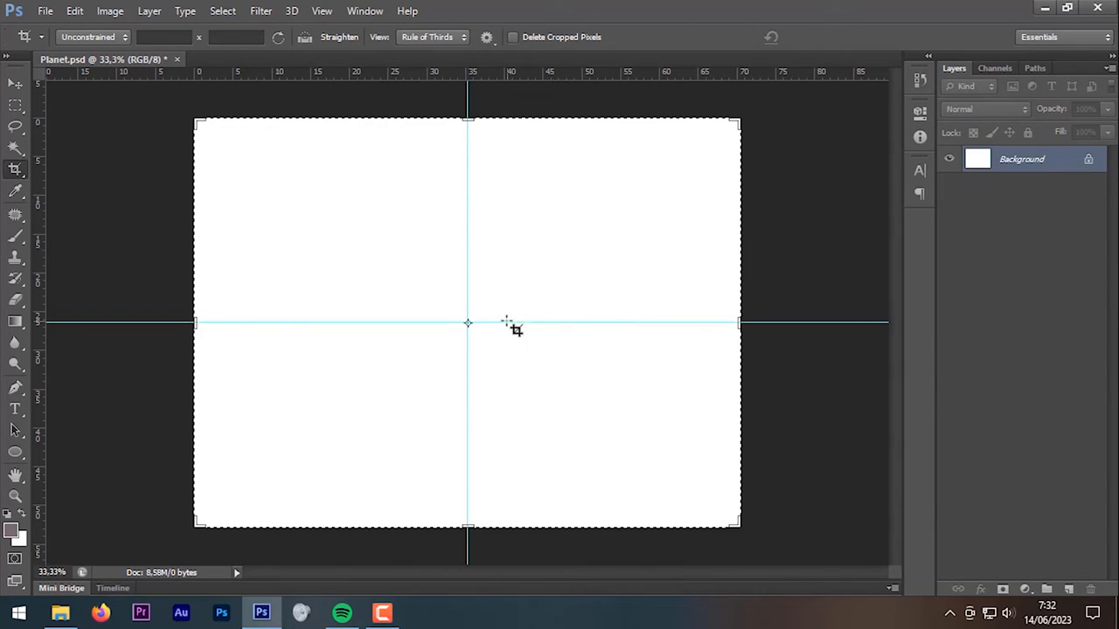
pyautogui.click(14, 85)
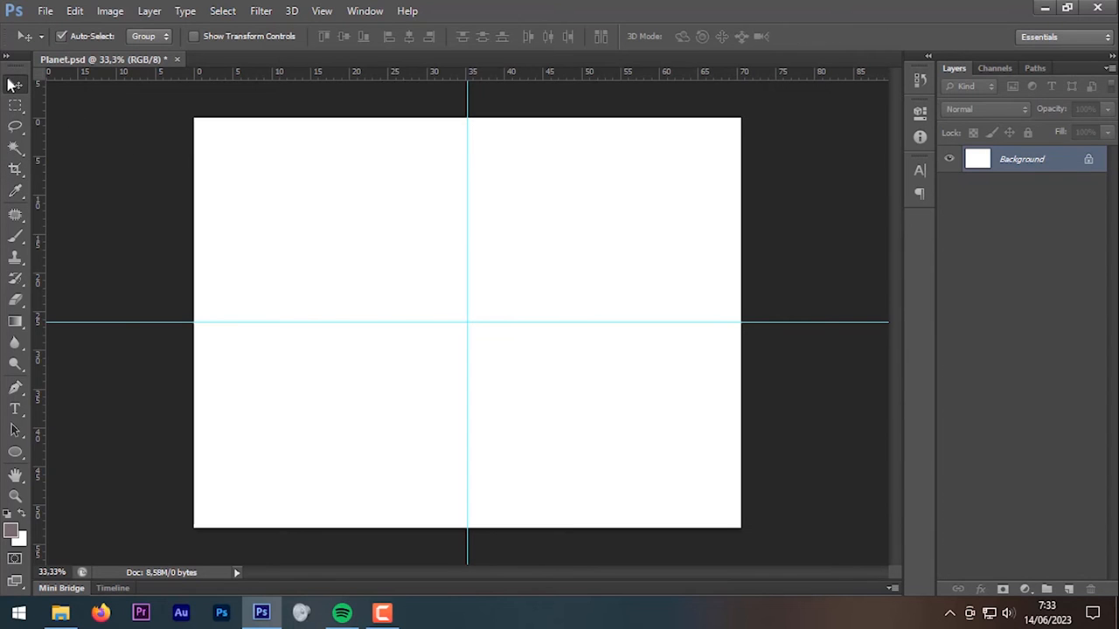
pyautogui.click(59, 614)
# Step: Drop the earth PNG onto the guides' centre and scale it evenly to 148.63%
pyautogui.moveTo(401, 166); pyautogui.dragTo(452, 519)
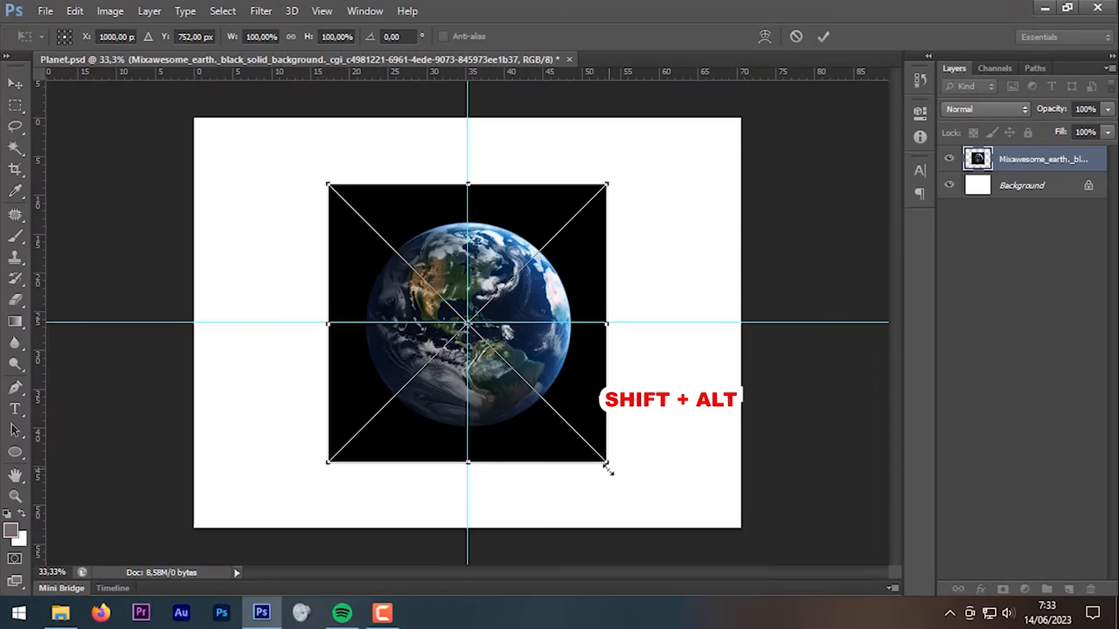
pyautogui.moveTo(608, 462); pyautogui.dragTo(673, 532)
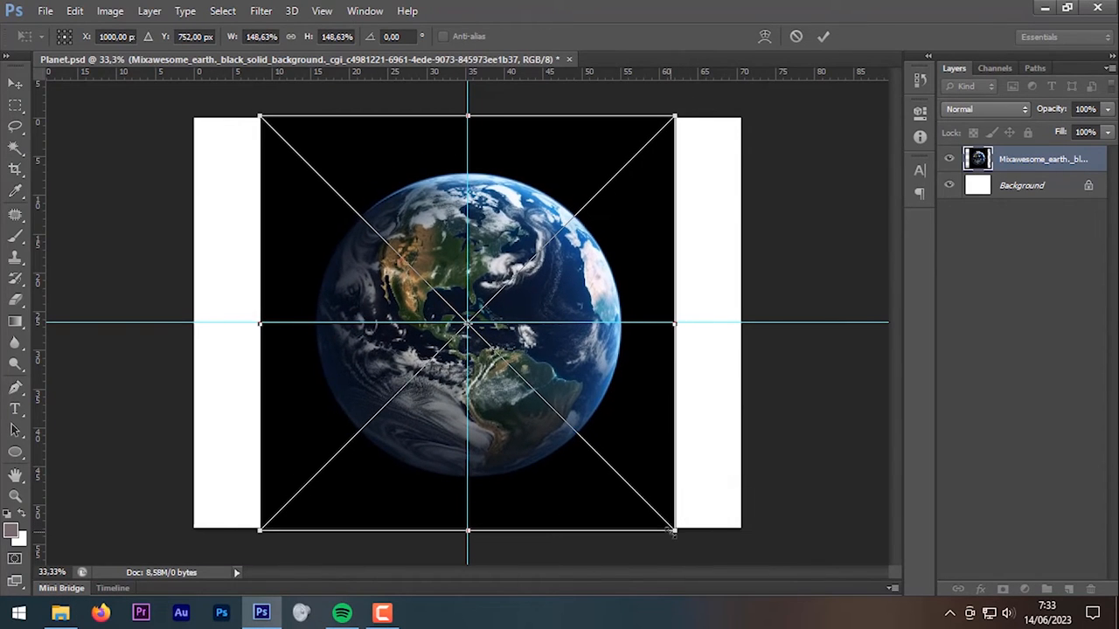
pyautogui.click(823, 37)
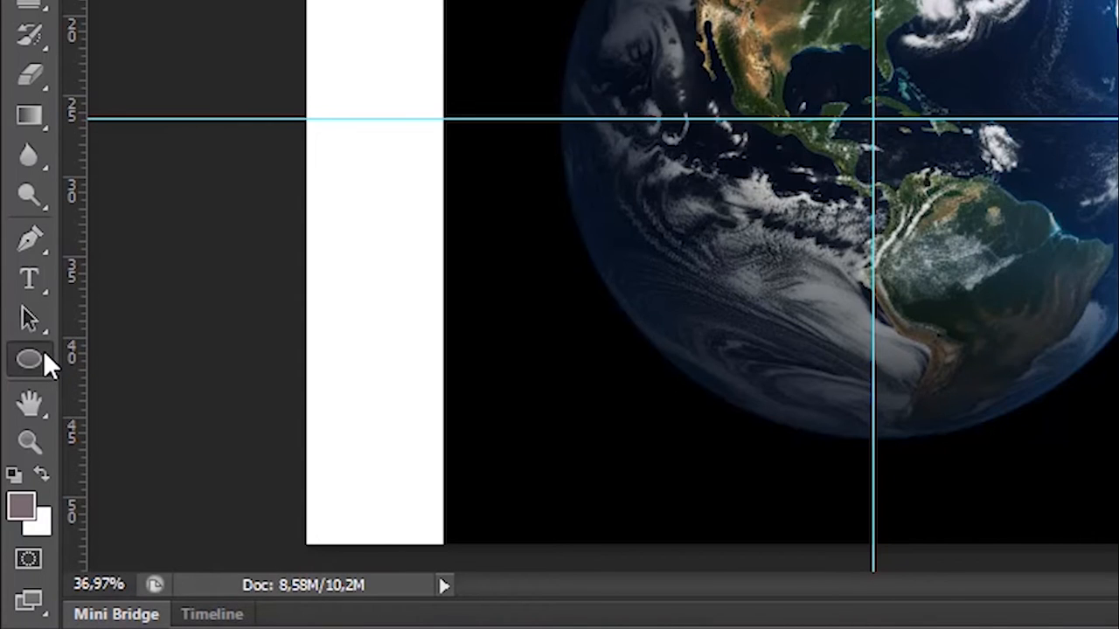
# Step: Draw a circular path around the earth with the Ellipse tool in Path mode
pyautogui.click(44, 355)
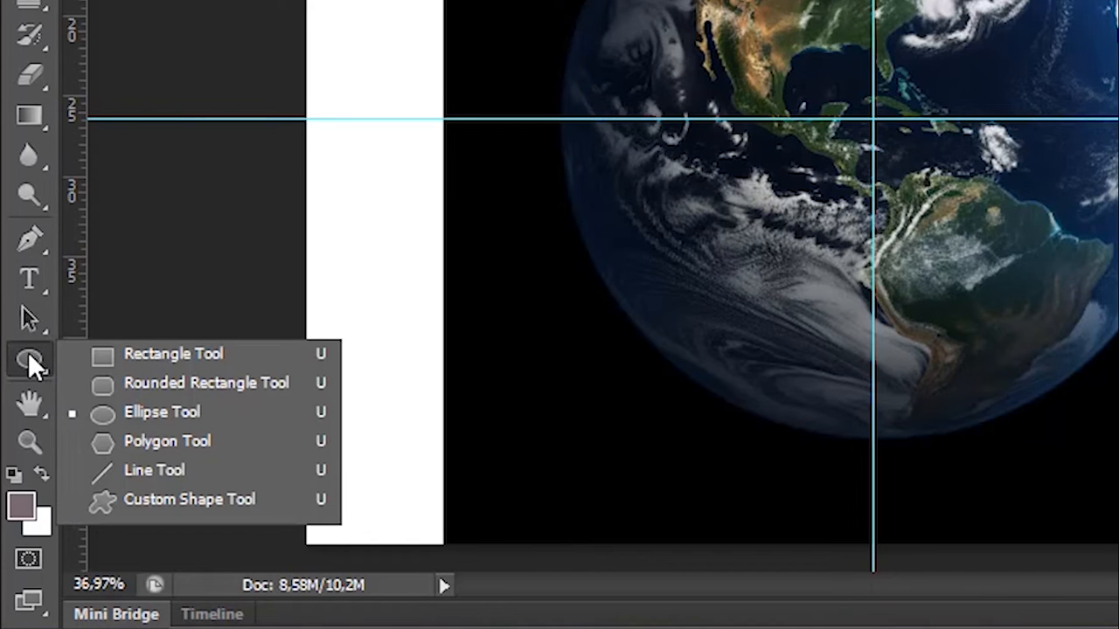
pyautogui.click(173, 363)
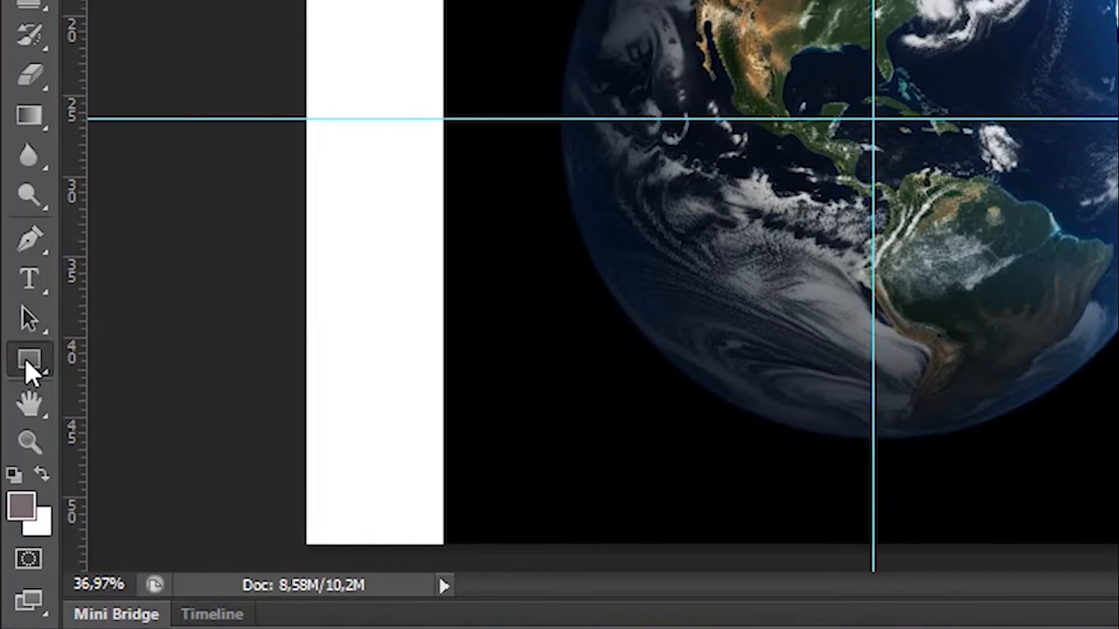
pyautogui.click(26, 362)
pyautogui.click(227, 412)
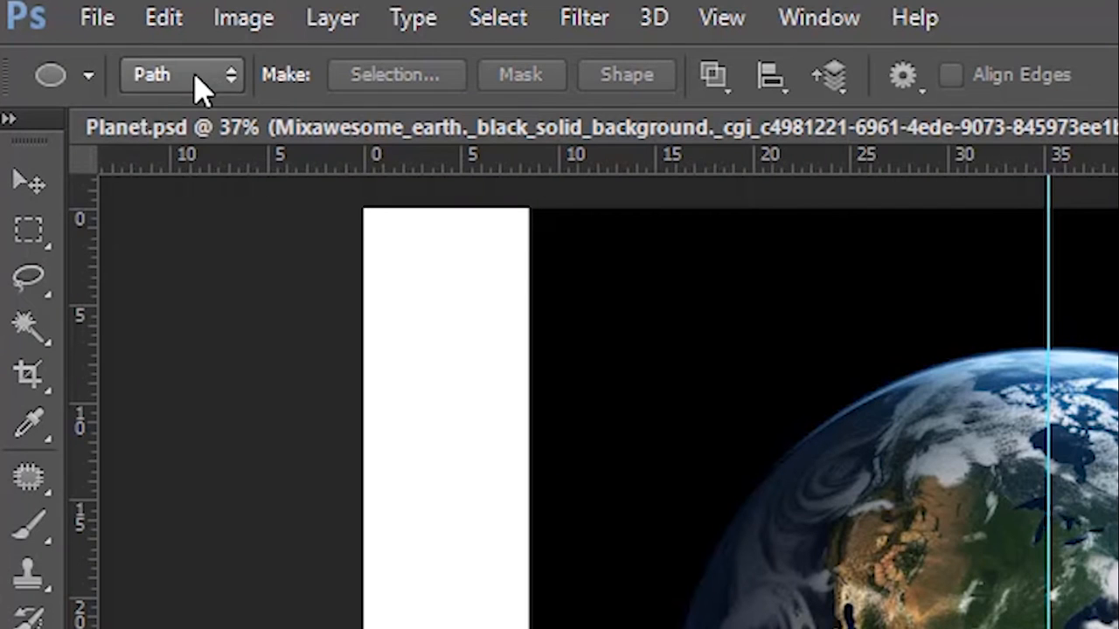
pyautogui.click(88, 37)
pyautogui.click(208, 147)
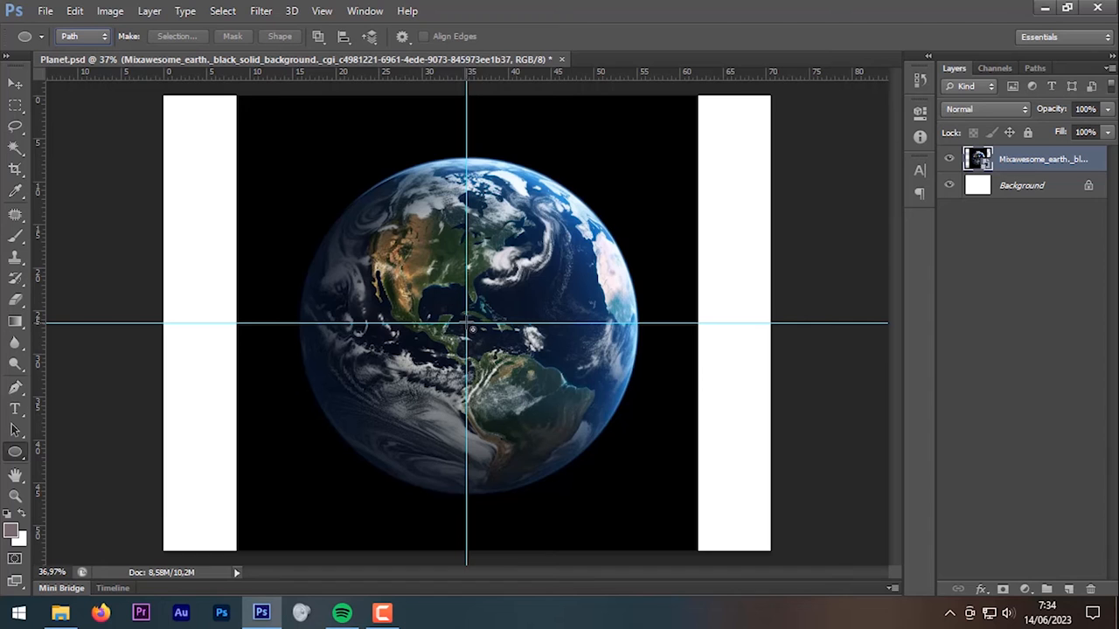
pyautogui.moveTo(471, 327); pyautogui.dragTo(656, 492)
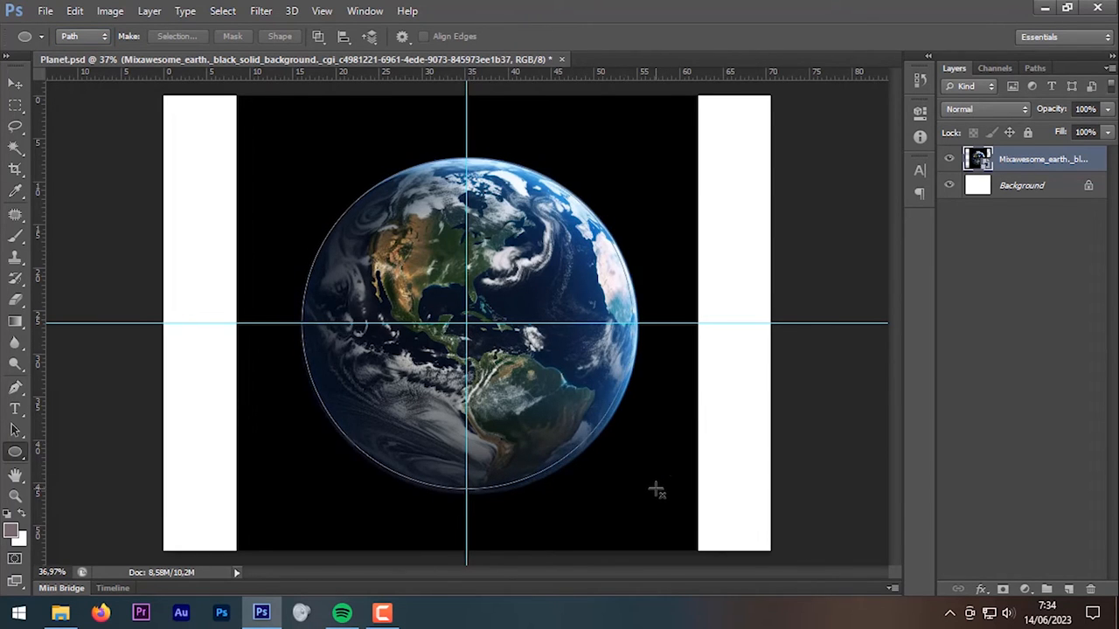
# Step: Free Transform the earth layer and nudge it to line up with the circular path
pyautogui.scroll(3, 593, 468)
pyautogui.moveTo(345, 192); pyautogui.dragTo(381, 286)
pyautogui.scroll(-2, 381, 286)
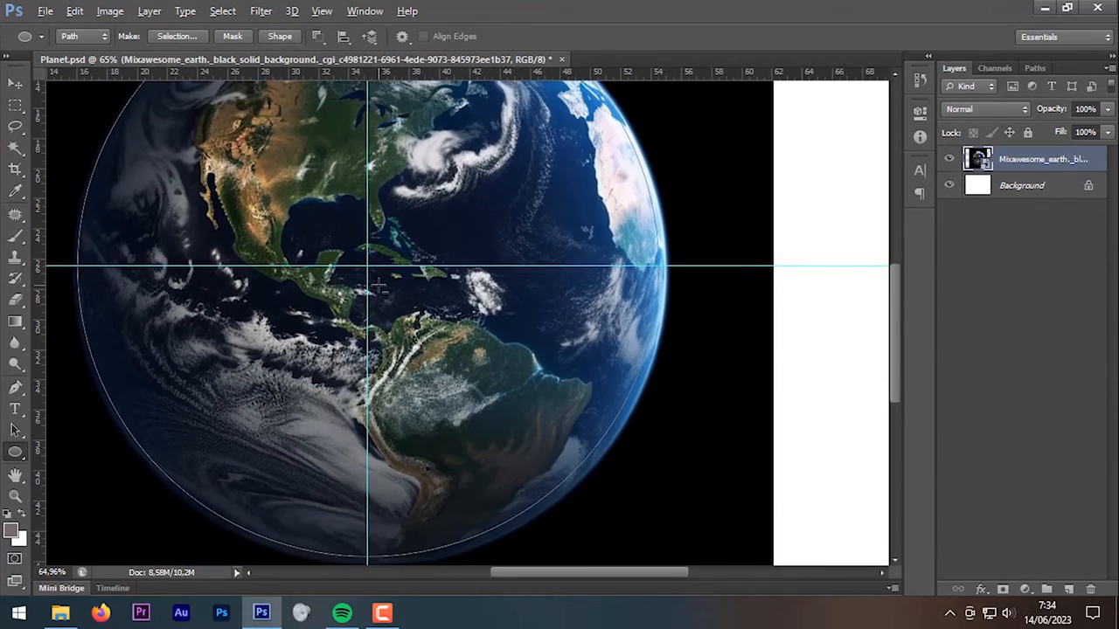
pyautogui.moveTo(444, 335); pyautogui.dragTo(455, 359)
pyautogui.hotkey('ctrl', 't')
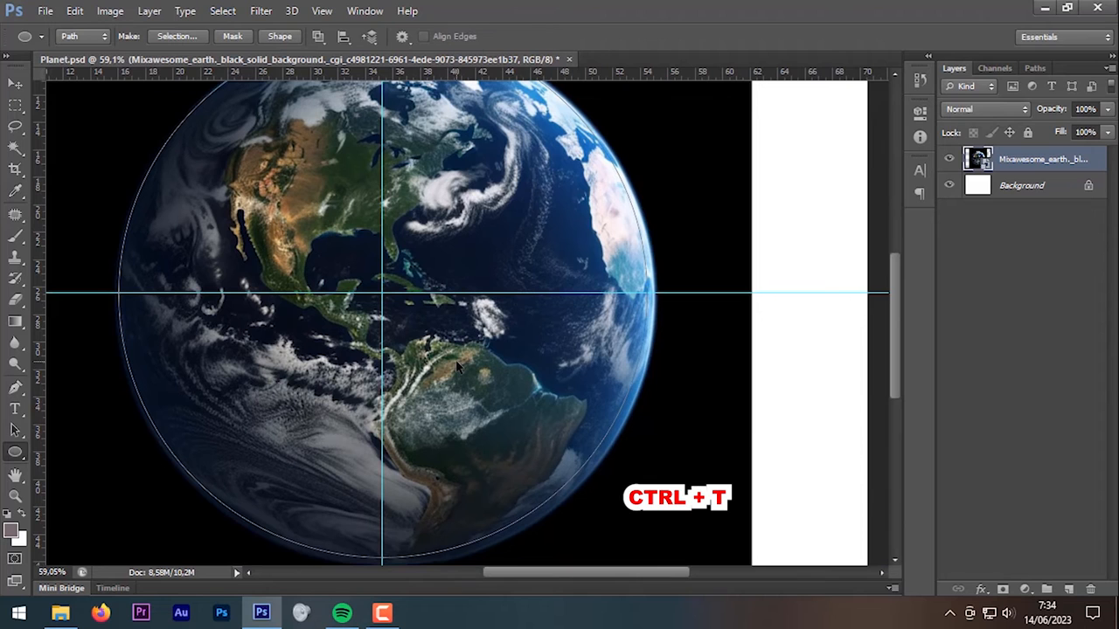
pyautogui.scroll(2, 321, 197)
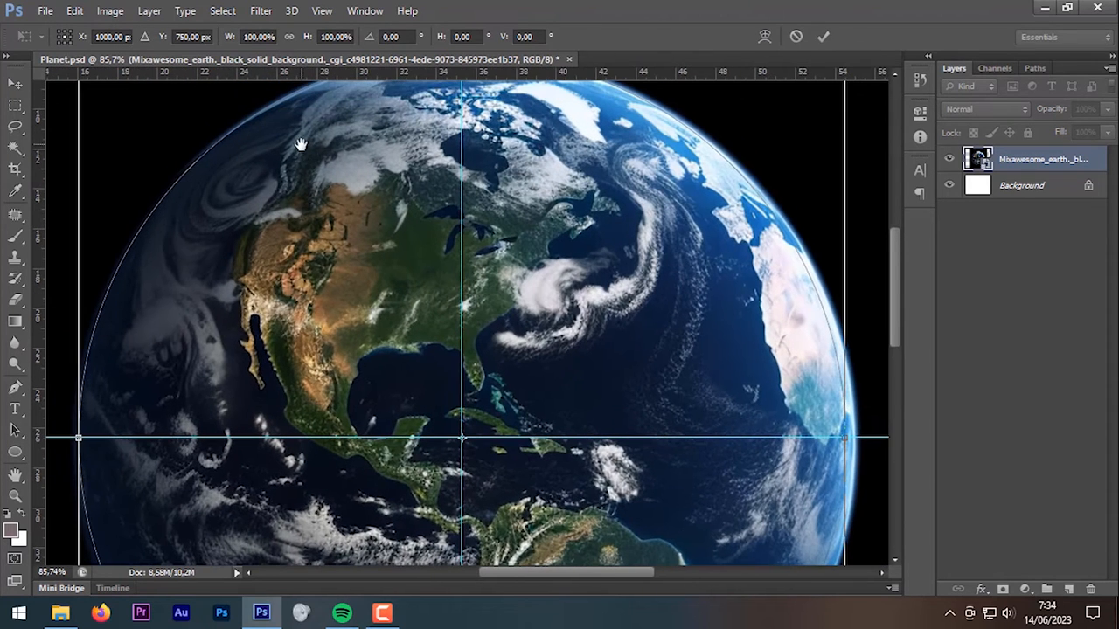
pyautogui.moveTo(301, 159); pyautogui.dragTo(303, 160)
pyautogui.moveTo(488, 475); pyautogui.dragTo(299, 157)
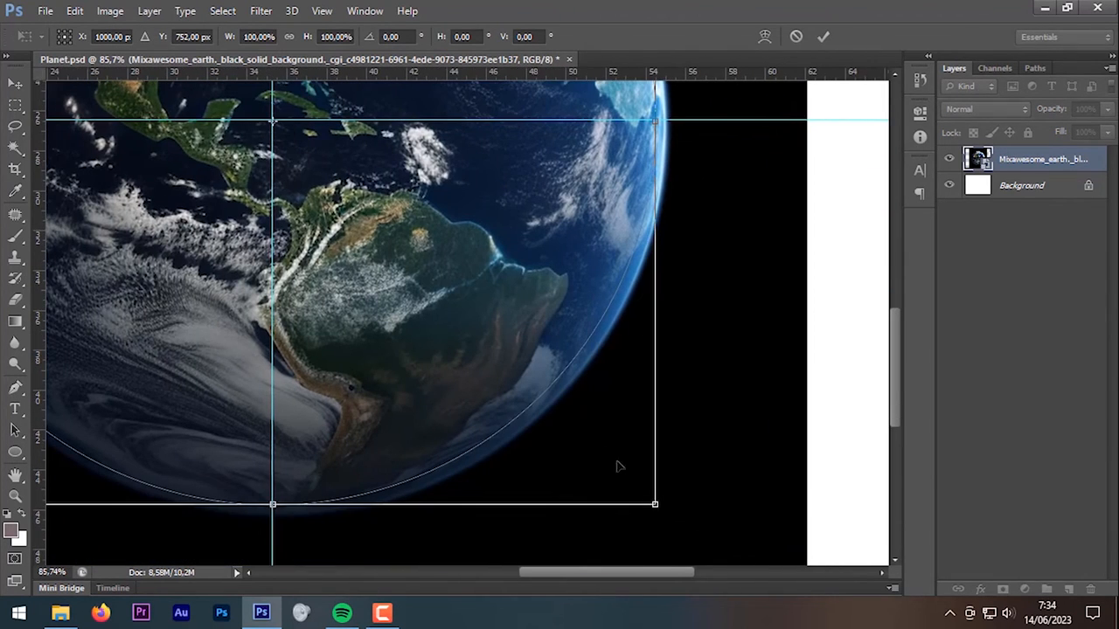
# Step: Enlarge the earth to 101.01% so it fills the circle, and apply the transform
pyautogui.moveTo(655, 504); pyautogui.dragTo(662, 511)
pyautogui.scroll(5, 599, 371)
pyautogui.scroll(-5, 599, 371)
pyautogui.hotkey('alt', 'space')
pyautogui.moveTo(567, 210); pyautogui.dragTo(603, 411)
pyautogui.scroll(-6, 600, 429)
pyautogui.scroll(-1, 602, 409)
pyautogui.moveTo(611, 370); pyautogui.dragTo(607, 312)
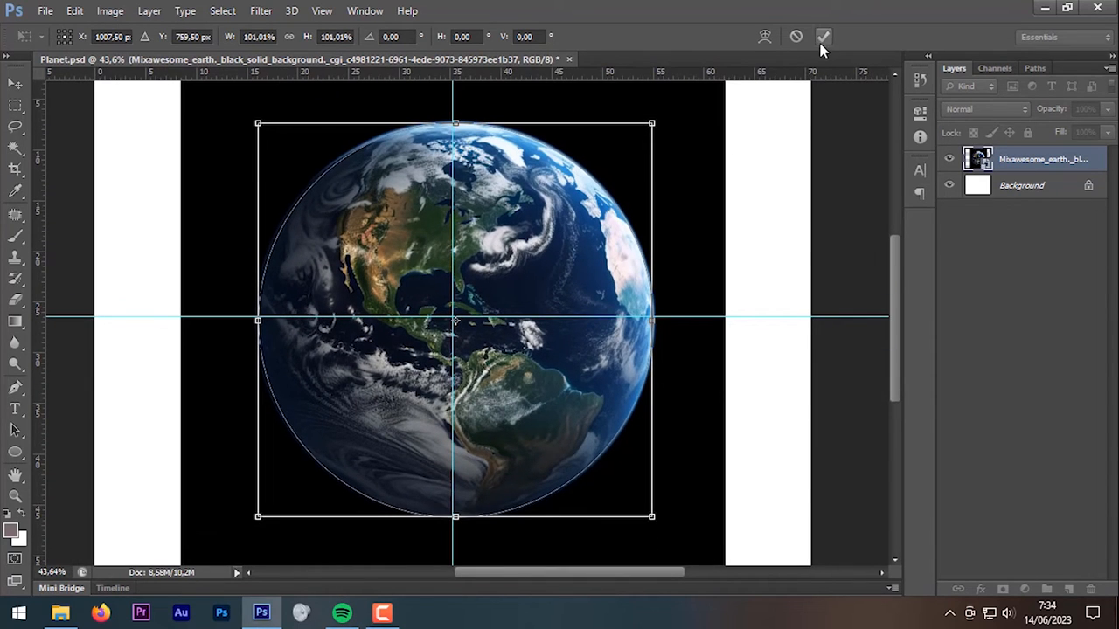
pyautogui.hotkey('ctrl', 'Return')
pyautogui.press('u')
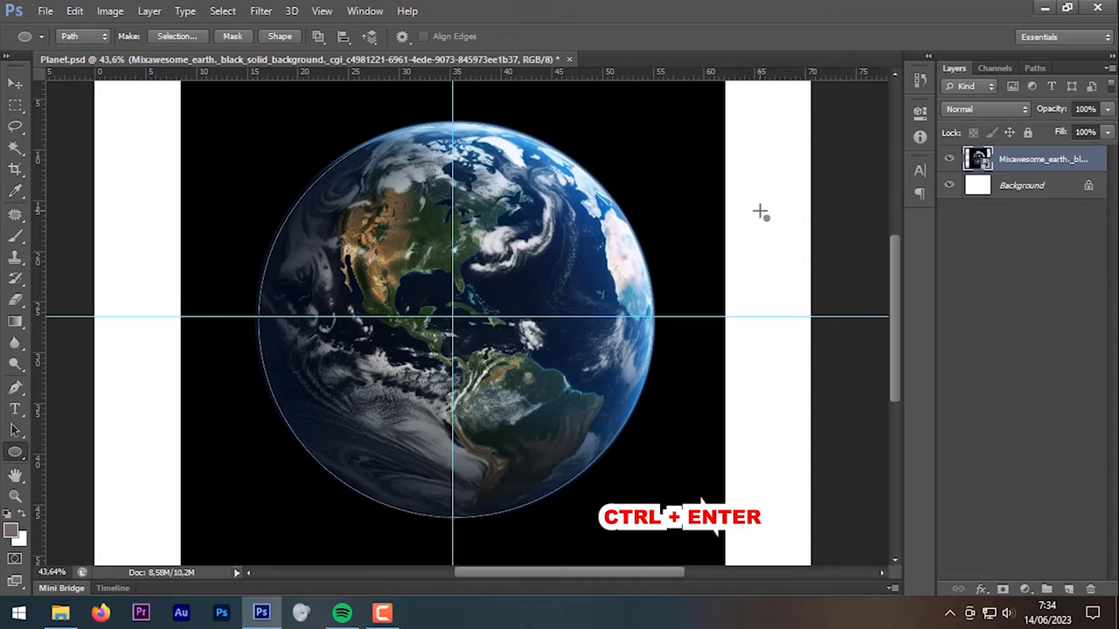
# Step: Turn the path into a 1 px feathered selection, copy the earth to Layer 1, and delete the original layer
pyautogui.hotkey('ctrl', 'Return')
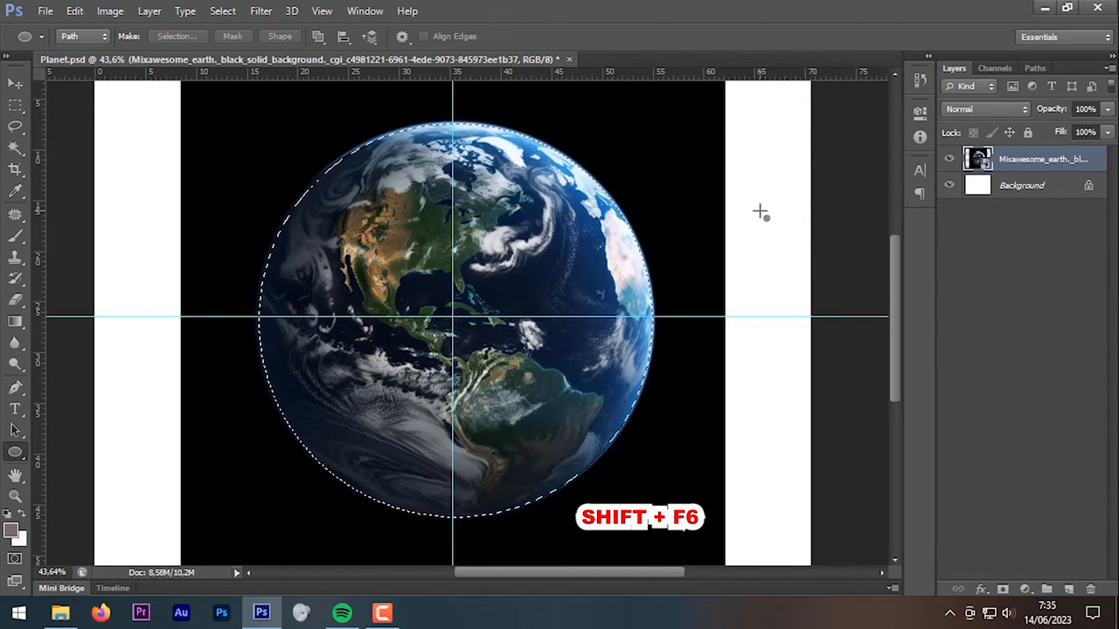
pyautogui.hotkey('shift', 'F6')
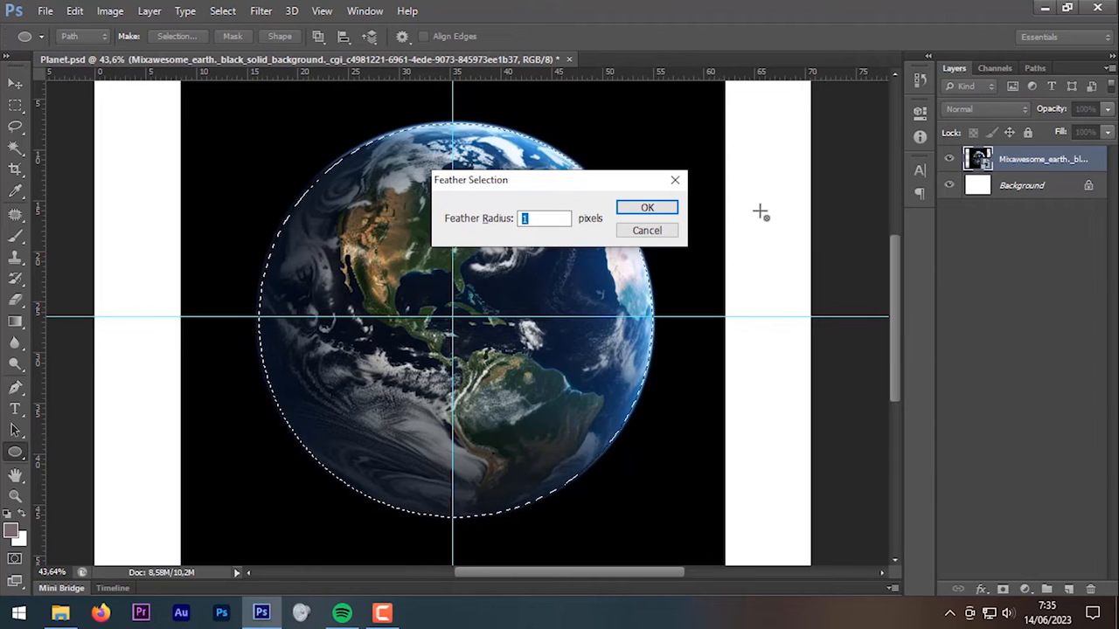
pyautogui.click(647, 207)
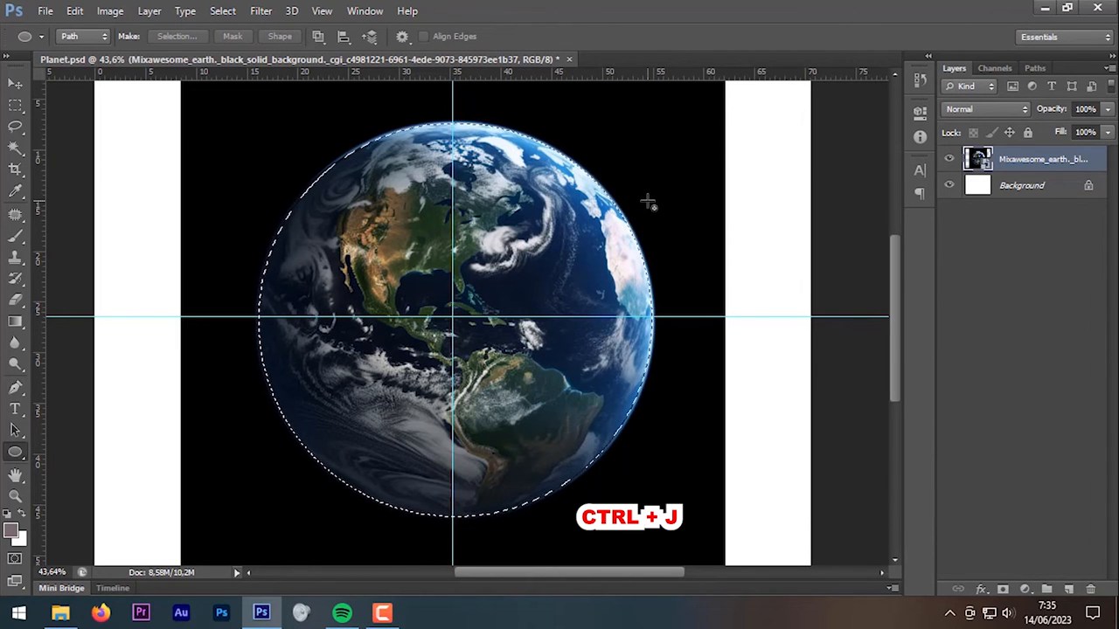
pyautogui.hotkey('ctrl', 'j')
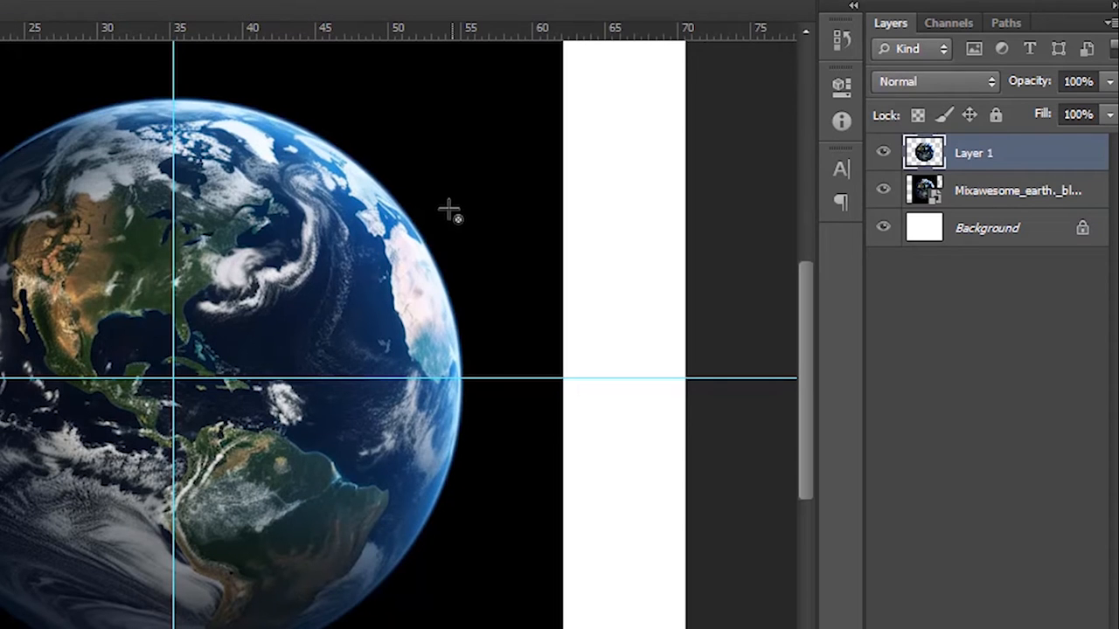
pyautogui.moveTo(971, 190); pyautogui.dragTo(1089, 616)
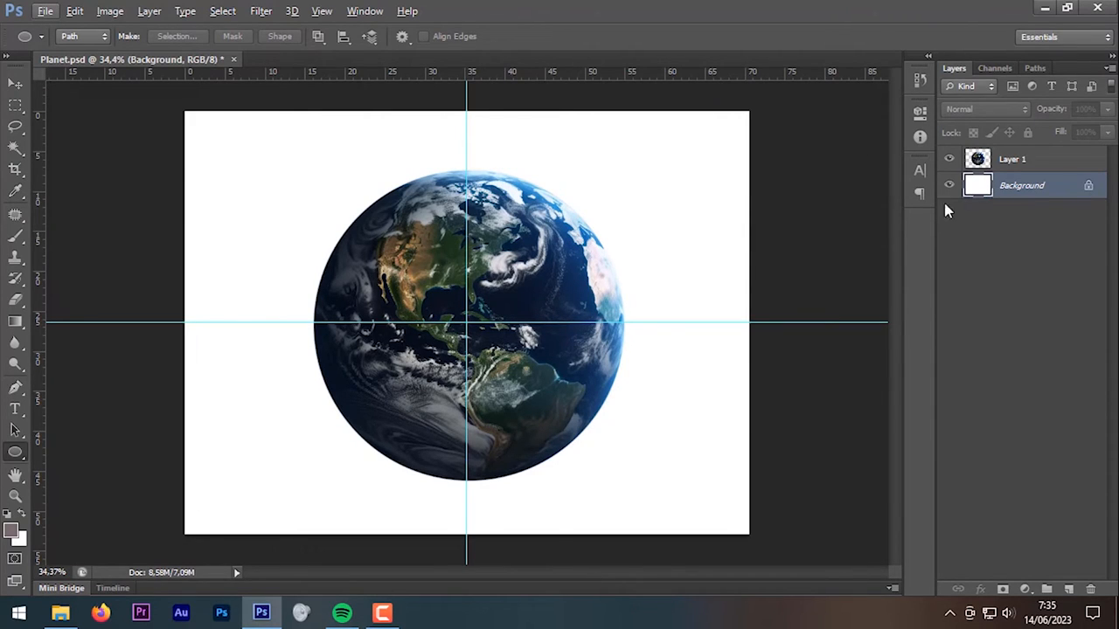
# Step: Drop the starry-sky photo beneath the earth, scale it to about 54.7% and shift it down to fill the canvas
pyautogui.click(60, 613)
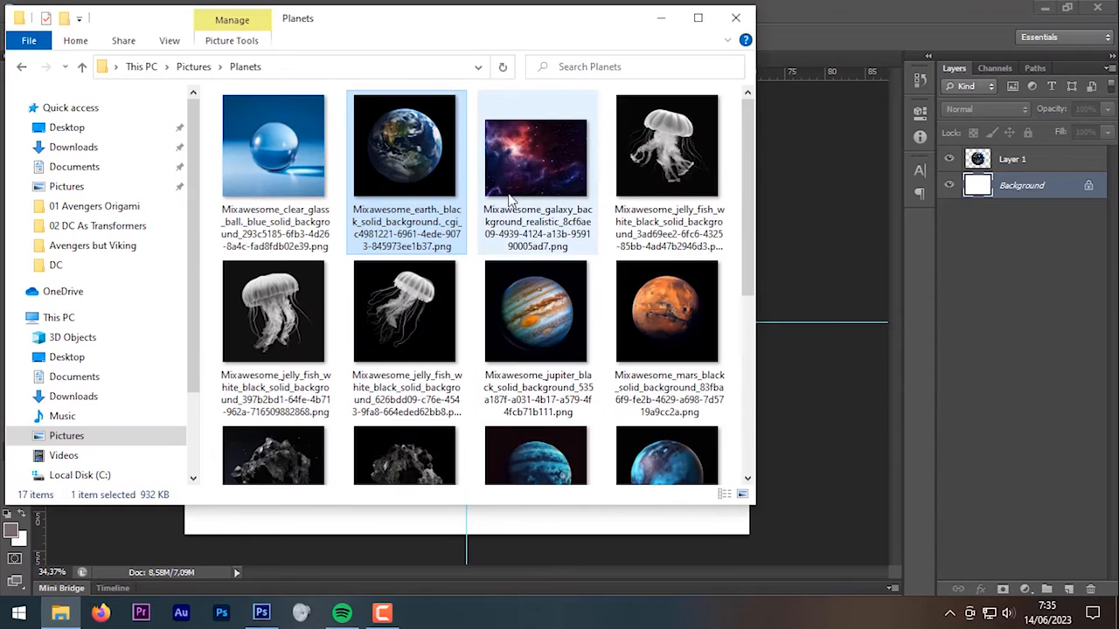
pyautogui.click(537, 193)
pyautogui.scroll(-5, 536, 188)
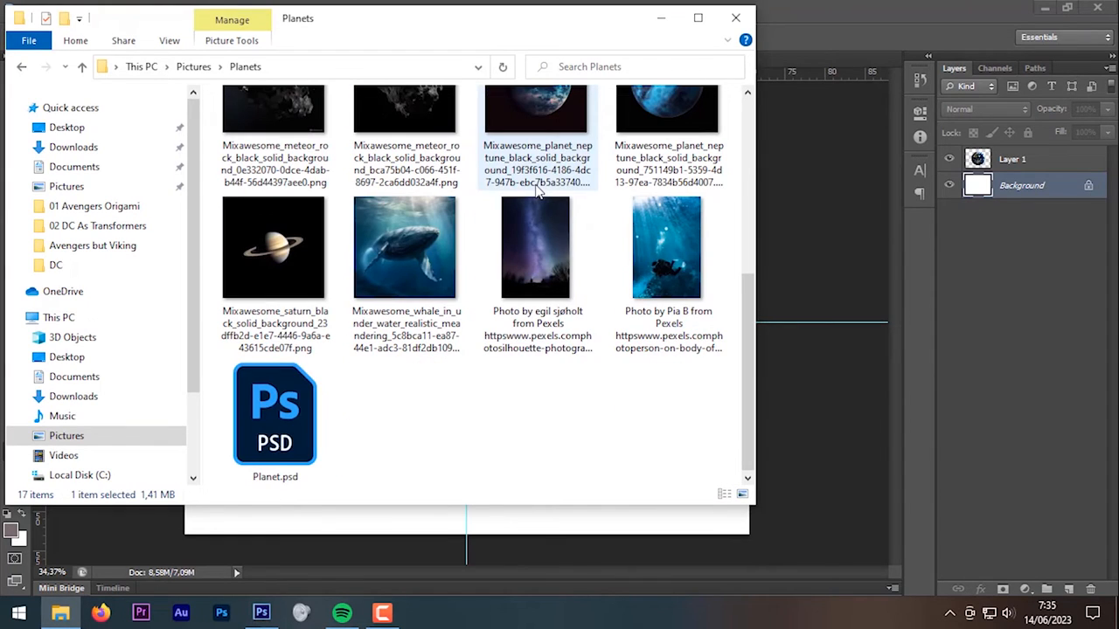
pyautogui.moveTo(542, 247); pyautogui.dragTo(841, 456)
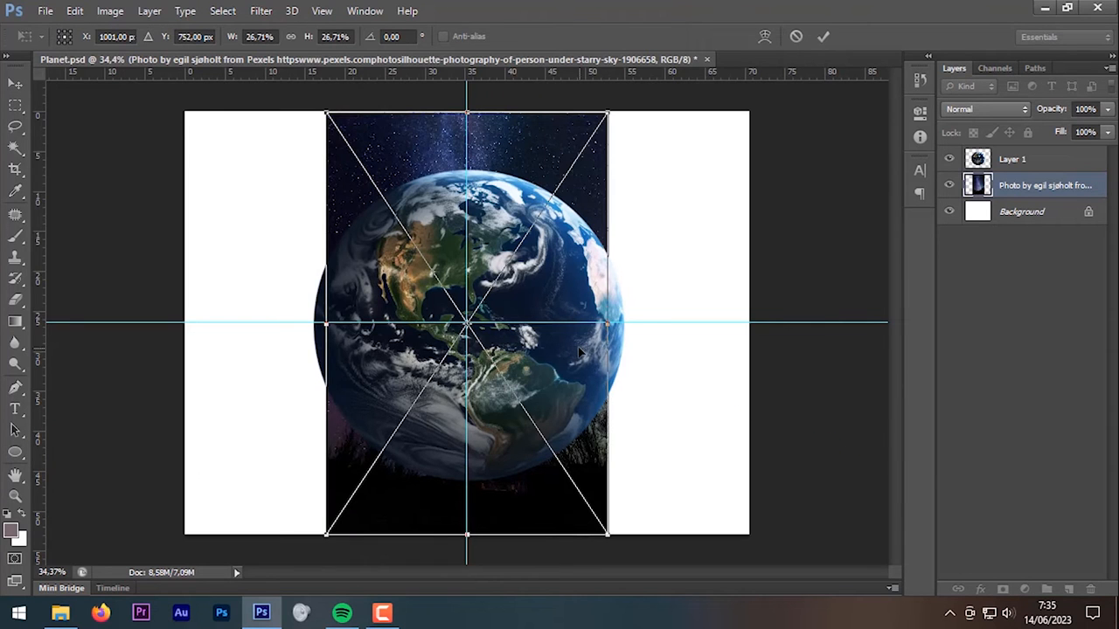
pyautogui.scroll(-2, 568, 358)
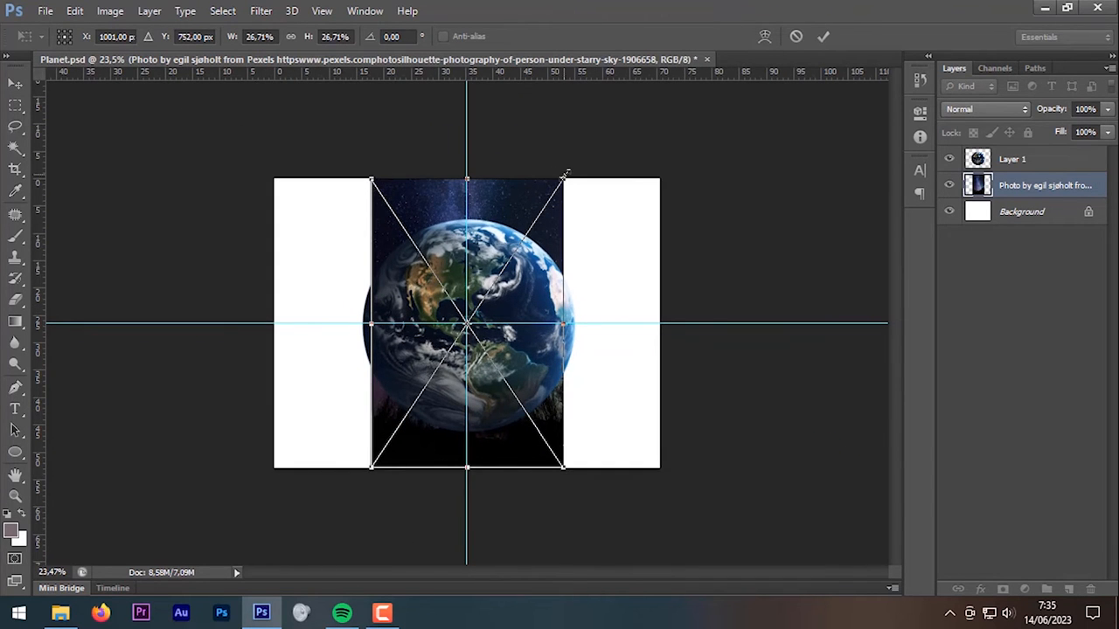
pyautogui.moveTo(567, 176); pyautogui.dragTo(736, 70)
pyautogui.moveTo(601, 191); pyautogui.dragTo(569, 294)
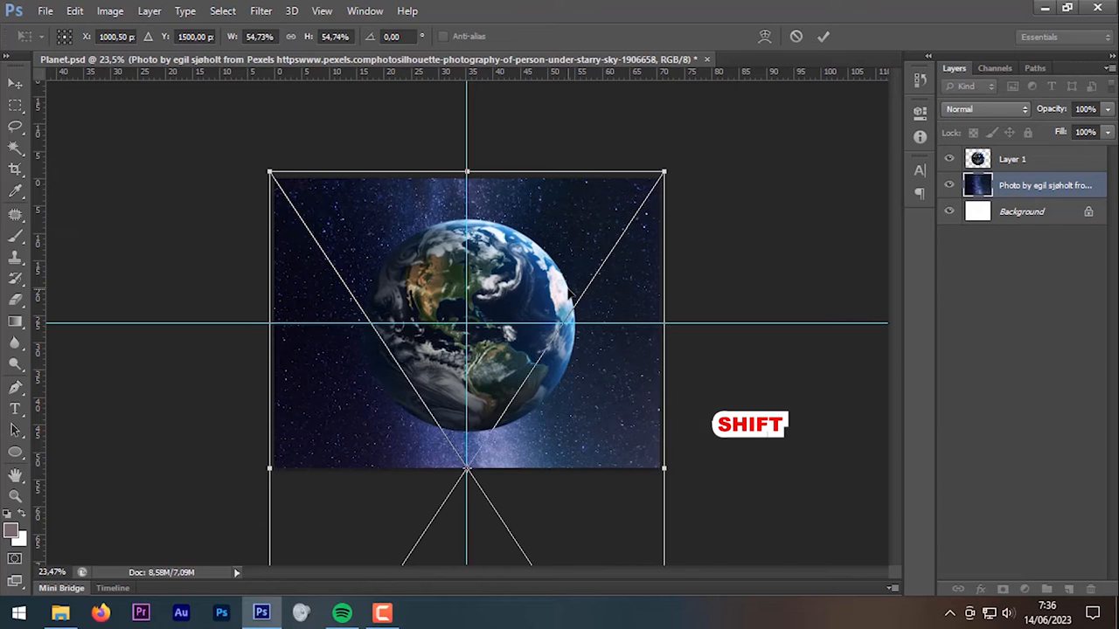
# Step: Commit the sky photo, then drag the Jupiter PNG from the Planets folder onto the canvas
pyautogui.press('Return')
pyautogui.press('u')
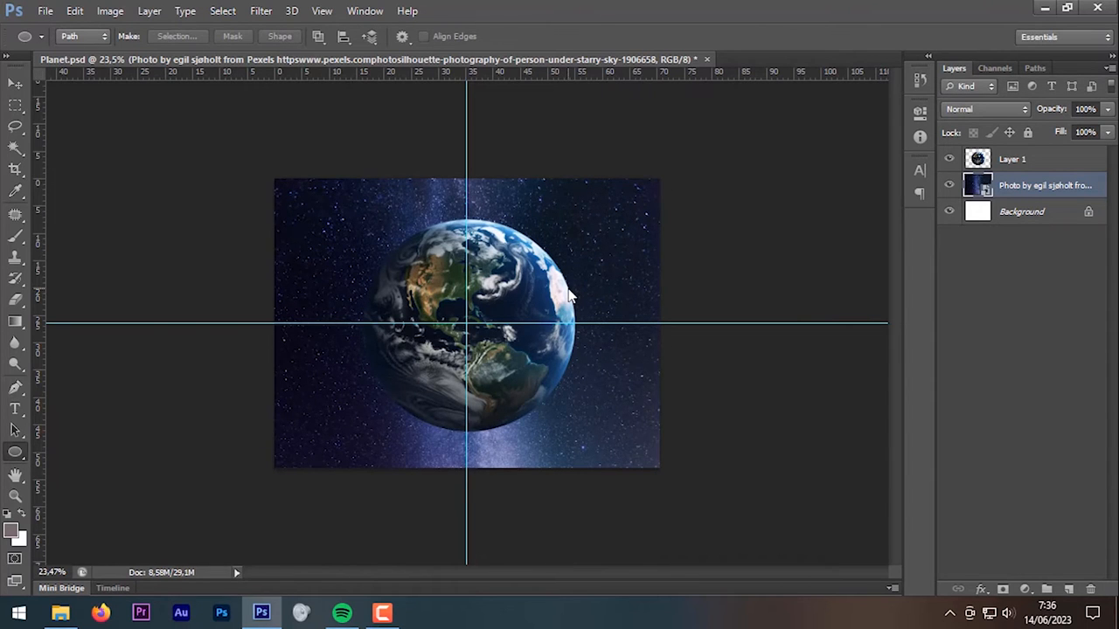
pyautogui.click(60, 614)
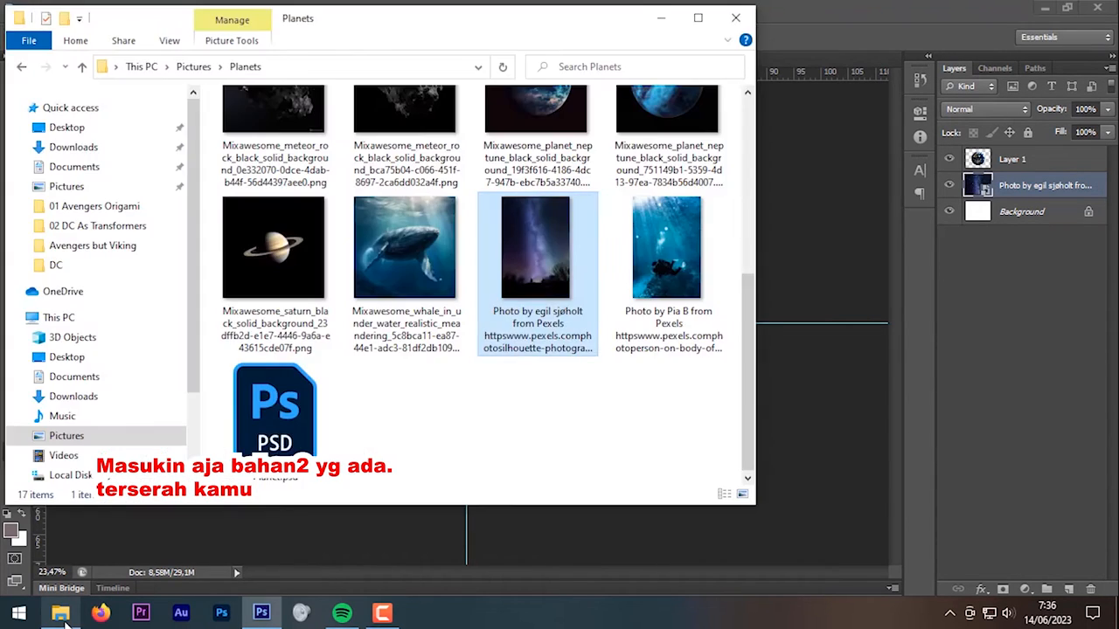
pyautogui.scroll(4, 417, 314)
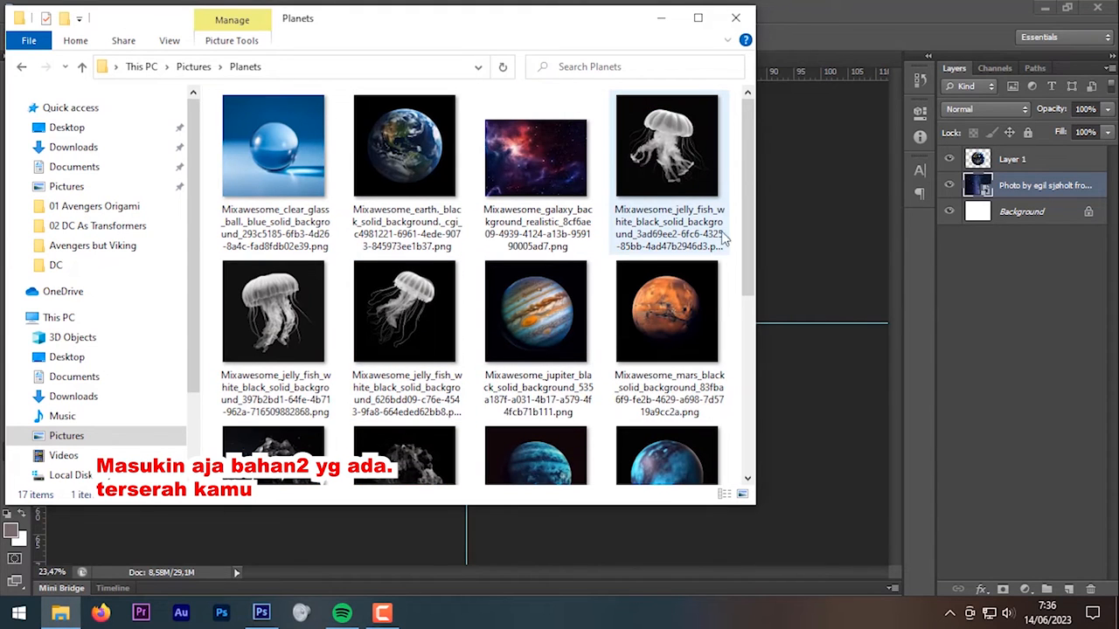
pyautogui.moveTo(535, 310); pyautogui.dragTo(800, 420)
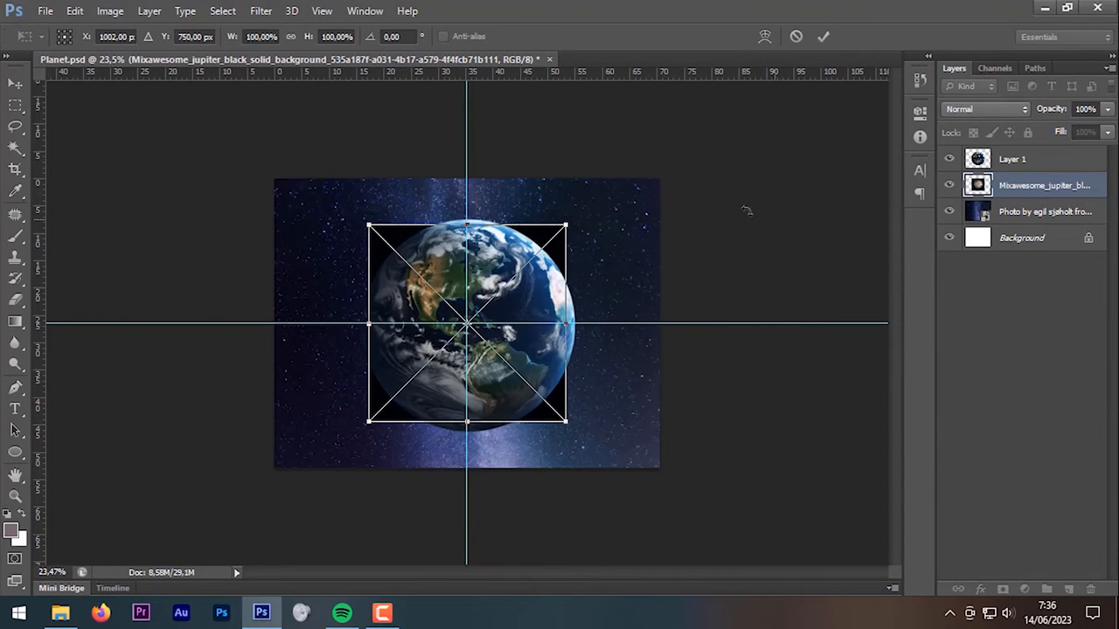
# Step: Commit Jupiter, move its layer above the earth, and draw a circular path around it
pyautogui.click(824, 36)
pyautogui.moveTo(1013, 188); pyautogui.dragTo(1015, 152)
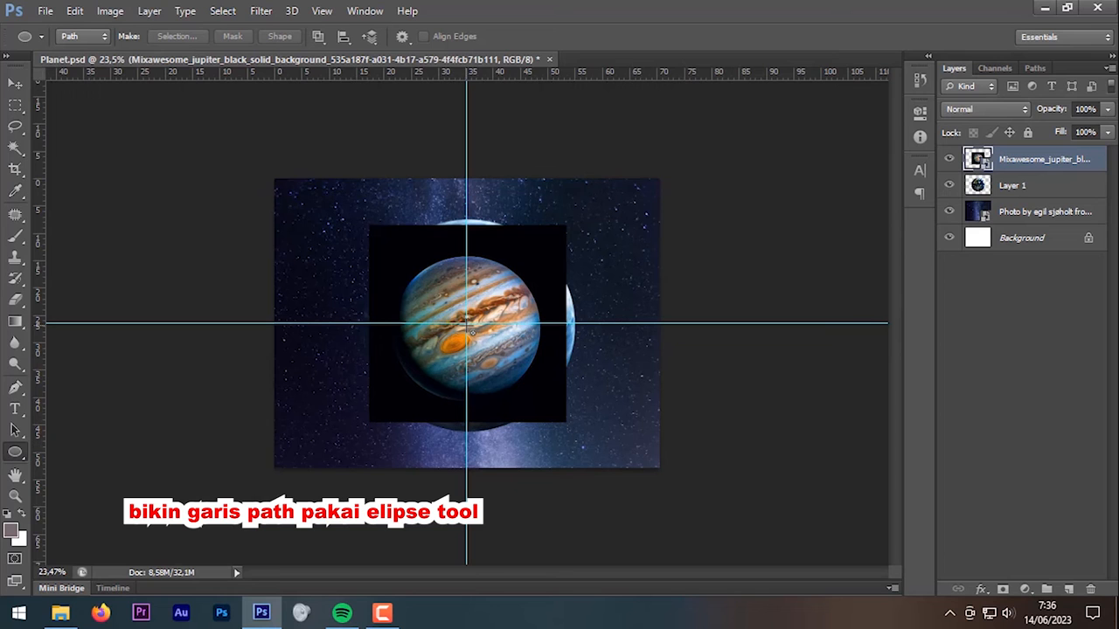
pyautogui.moveTo(470, 326); pyautogui.dragTo(519, 382)
pyautogui.moveTo(530, 392); pyautogui.dragTo(531, 393)
# Step: Free Transform Jupiter so it fills the circular path, then apply the resize
pyautogui.scroll(4, 494, 336)
pyautogui.hotkey('ctrl', 't')
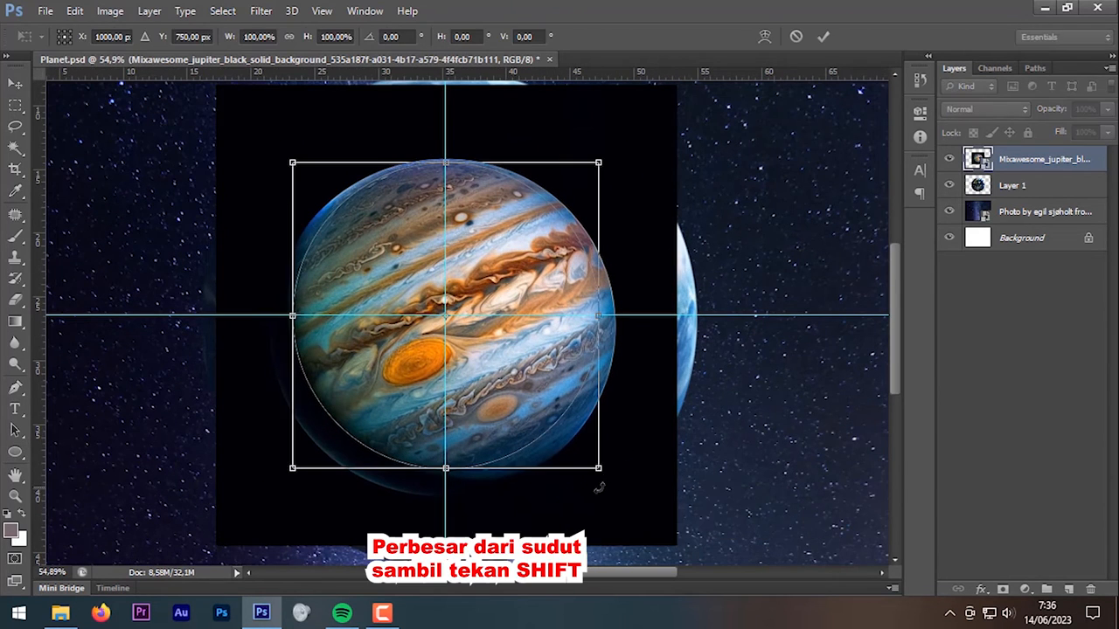
pyautogui.moveTo(603, 479); pyautogui.dragTo(617, 497)
pyautogui.moveTo(292, 162); pyautogui.dragTo(273, 158)
pyautogui.moveTo(612, 495); pyautogui.dragTo(610, 494)
pyautogui.moveTo(282, 170); pyautogui.dragTo(285, 171)
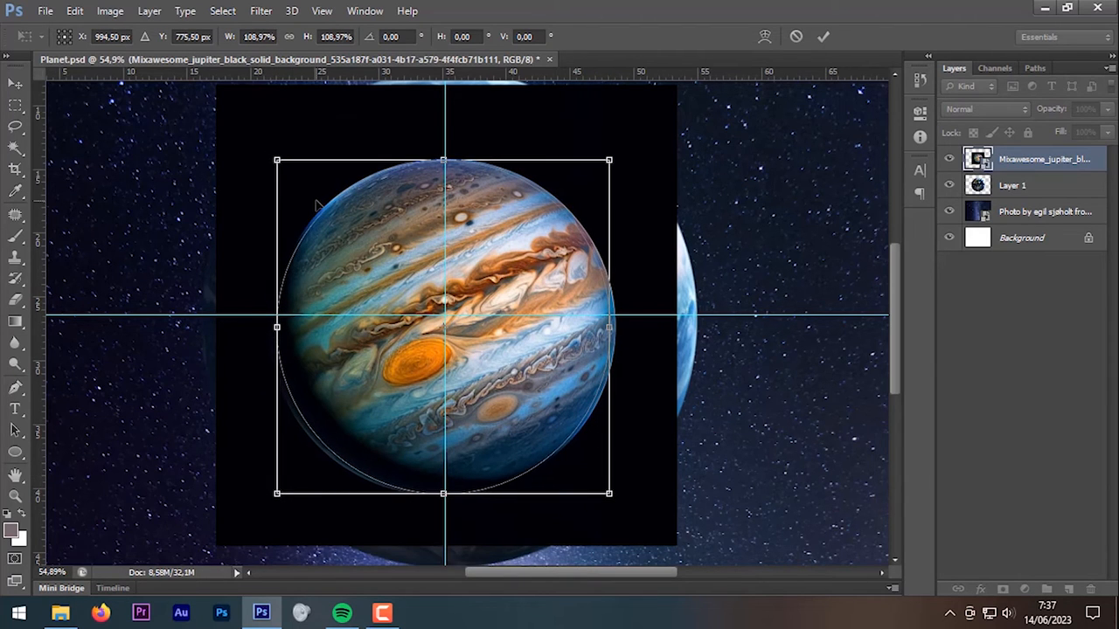
pyautogui.click(824, 37)
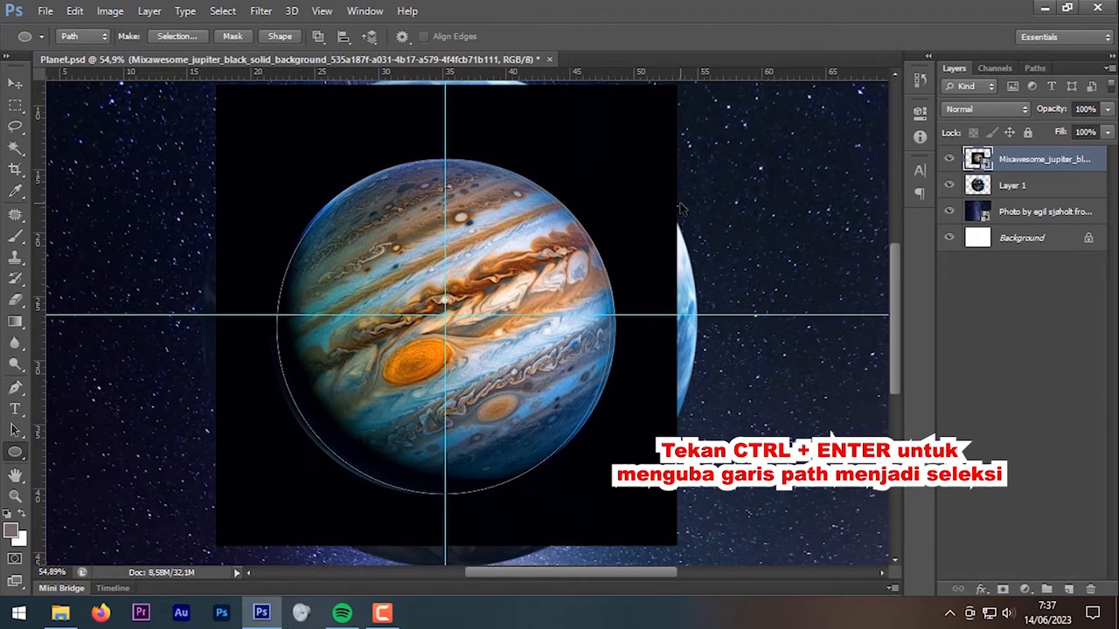
# Step: Feather the circle selection, copy Jupiter to Layer 2, and delete the square original layer
pyautogui.hotkey('ctrl', 'Return')
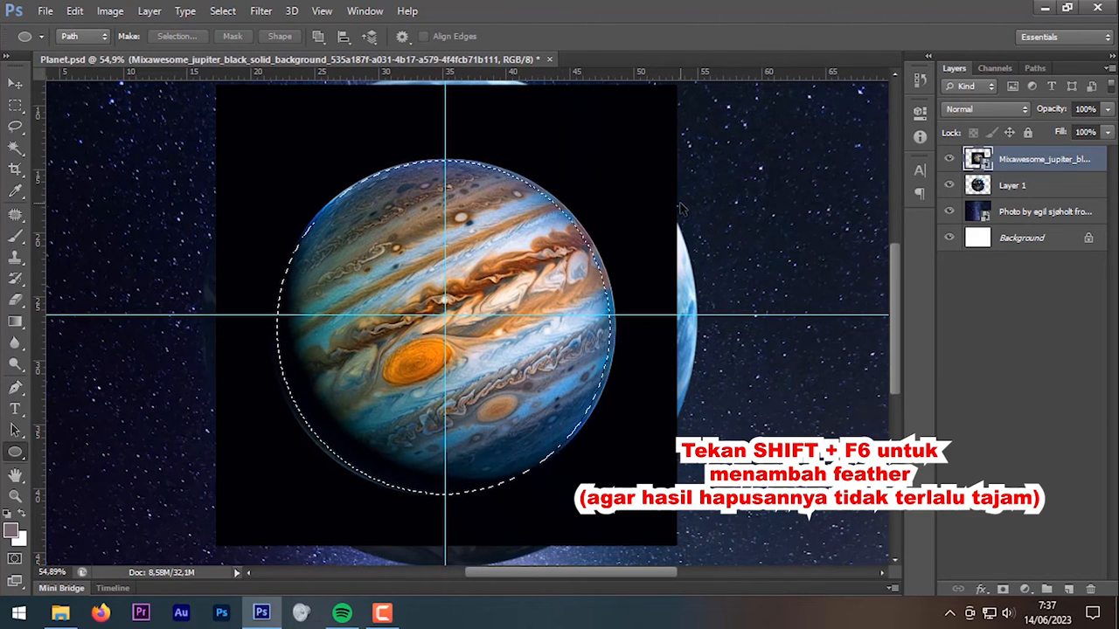
pyautogui.hotkey('shift', 'F6')
pyautogui.press('Return')
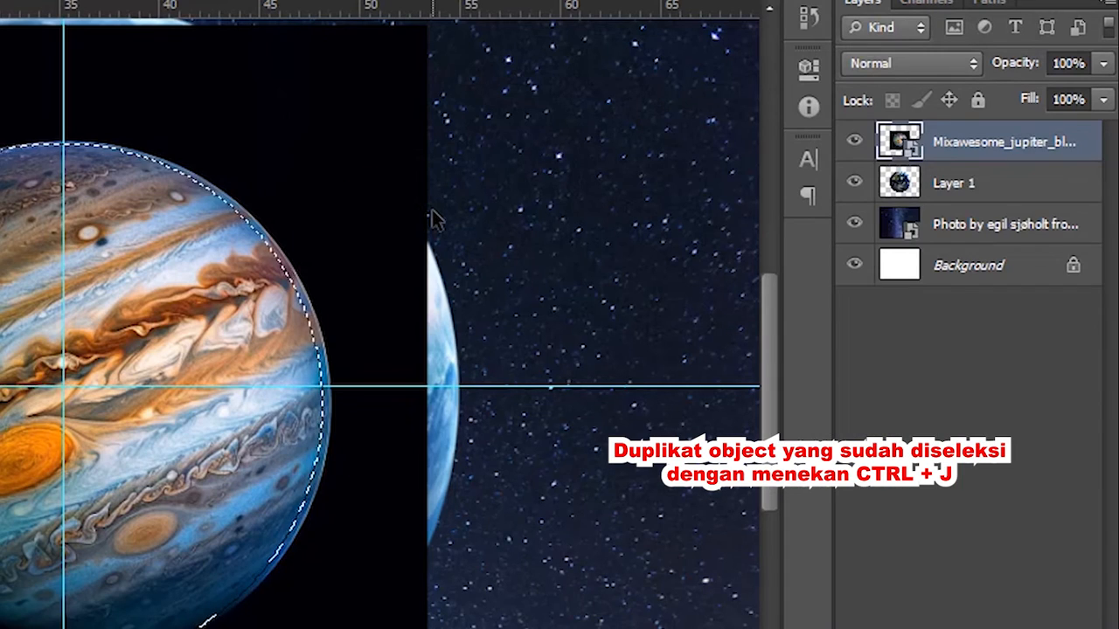
pyautogui.hotkey('ctrl', 'j')
pyautogui.moveTo(1022, 185); pyautogui.dragTo(1091, 589)
pyautogui.scroll(-4, 570, 354)
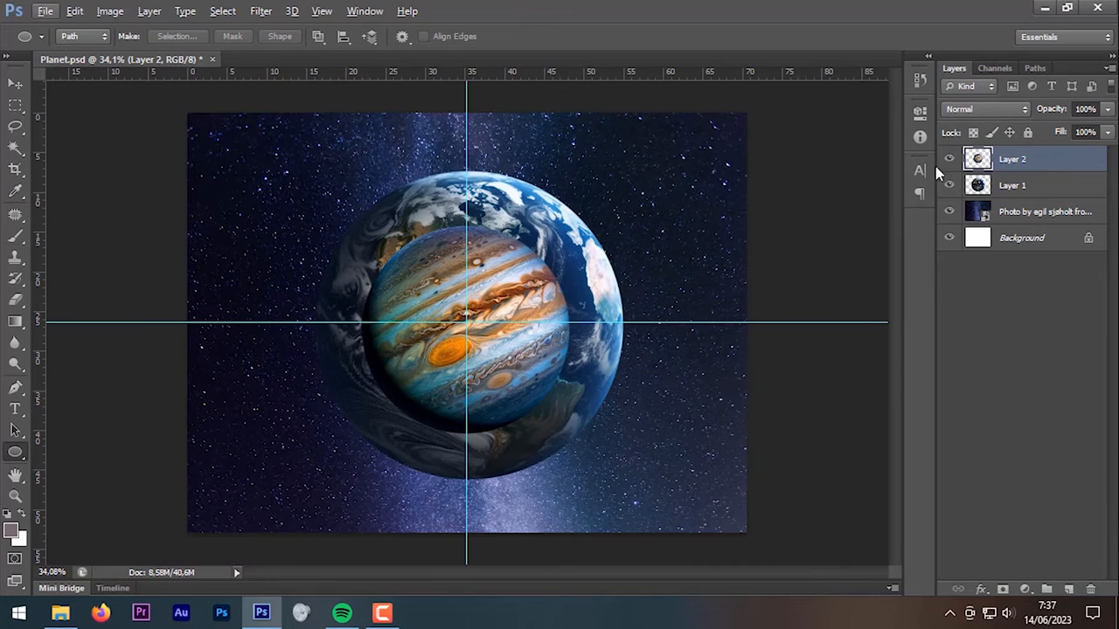
# Step: Convert Layer 2 to a smart object, then shrink Jupiter tiny and scale it back up
pyautogui.rightClick(1027, 159)
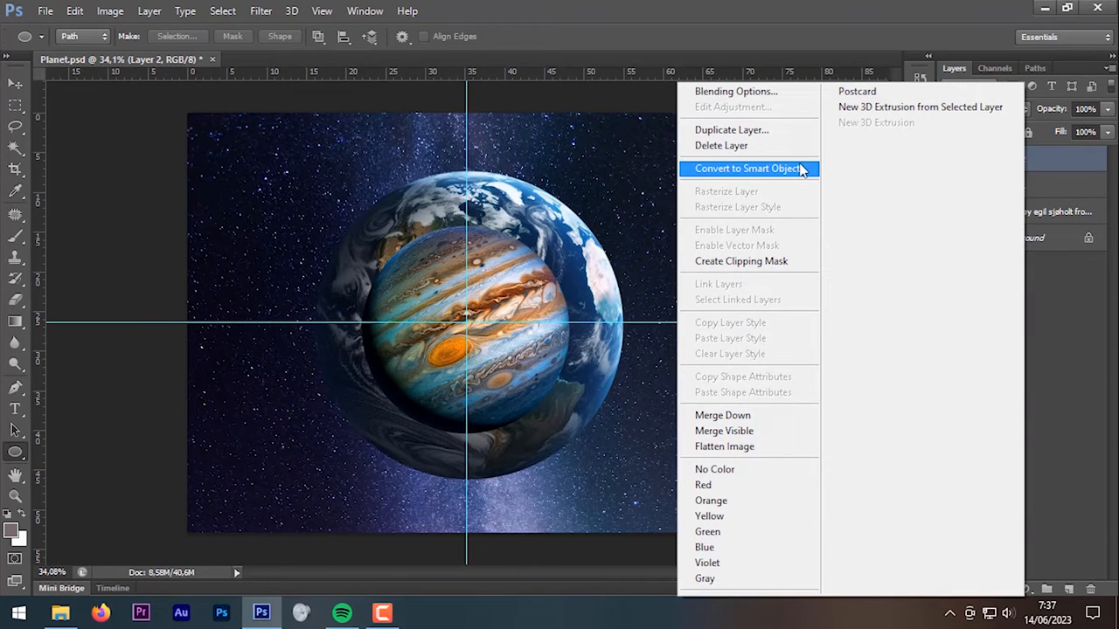
pyautogui.click(799, 168)
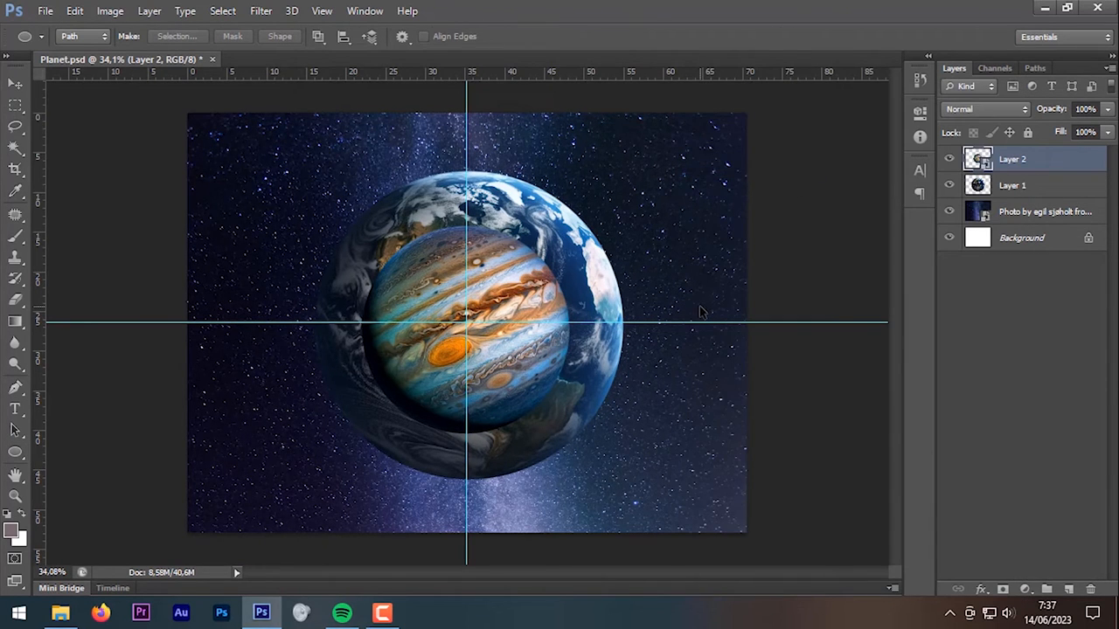
pyautogui.hotkey('ctrl', 't')
pyautogui.moveTo(570, 221); pyautogui.dragTo(470, 325)
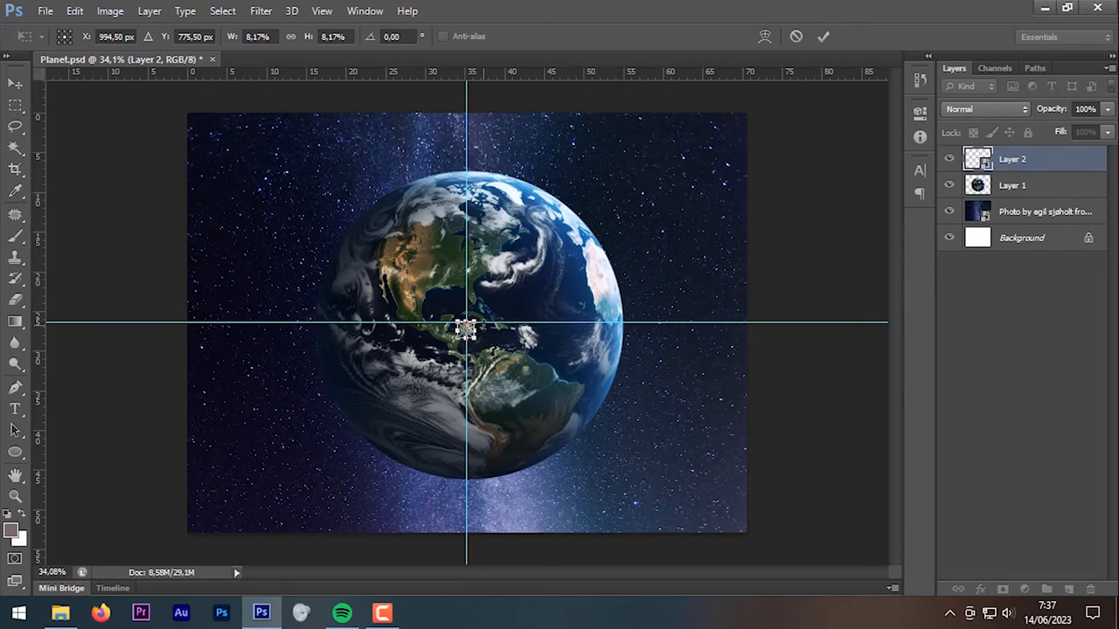
pyautogui.click(825, 39)
pyautogui.hotkey('ctrl', 't')
pyautogui.moveTo(476, 316); pyautogui.dragTo(706, 143)
pyautogui.press('Return')
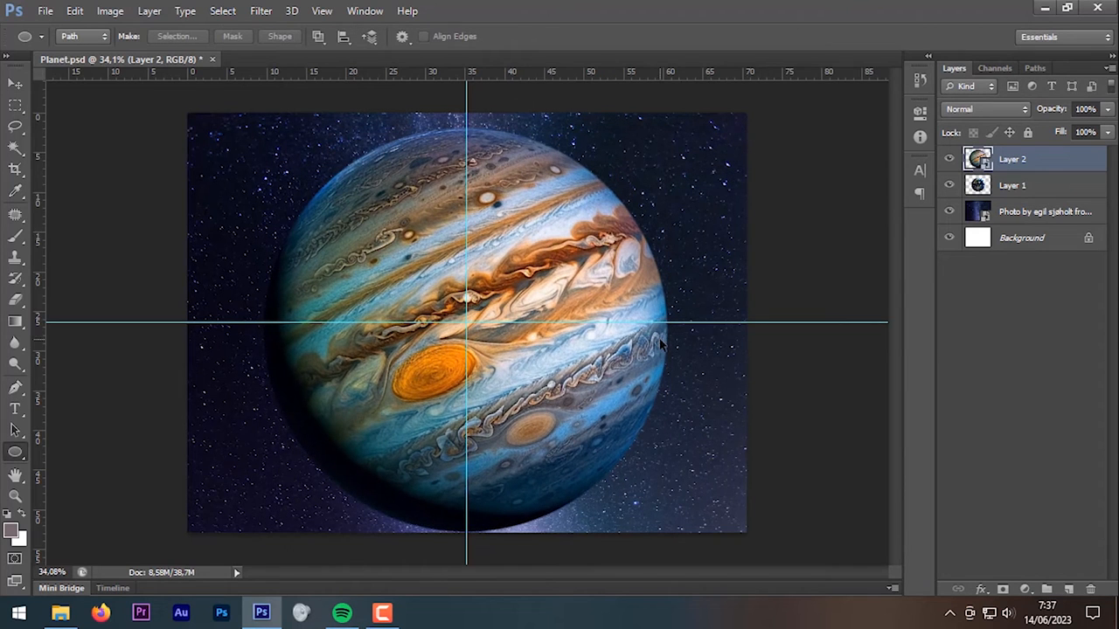
# Step: Undo the oversized resize, shrink and re-enlarge Jupiter again, then undo the blurry result
pyautogui.hotkey('ctrl', 'alt', 'z')
pyautogui.hotkey('ctrl', 'alt', 'z')
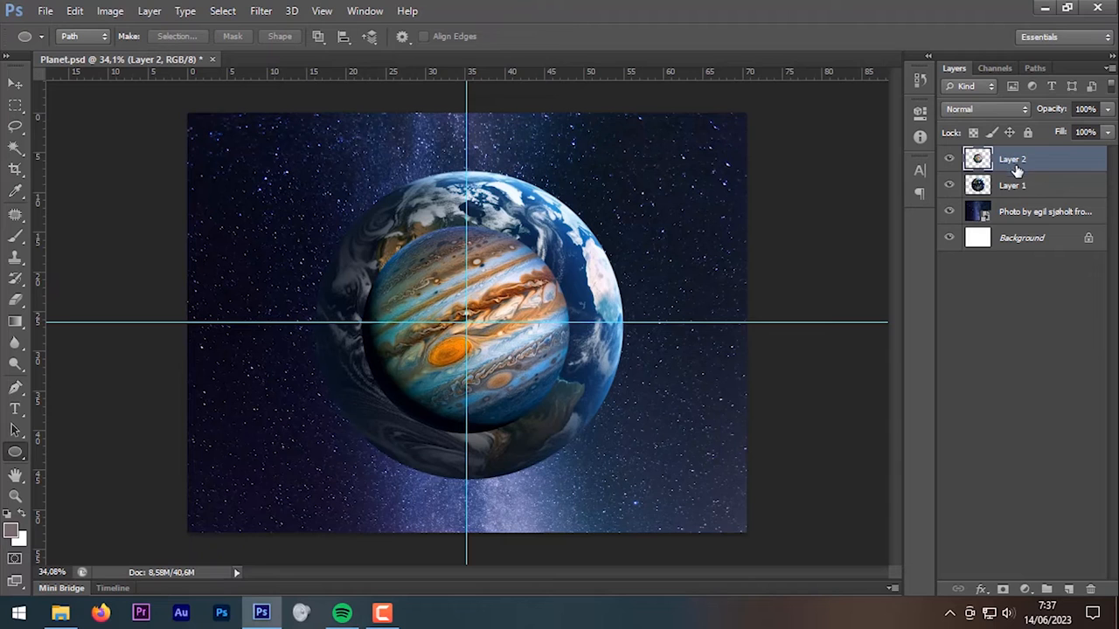
pyautogui.hotkey('ctrl', 't')
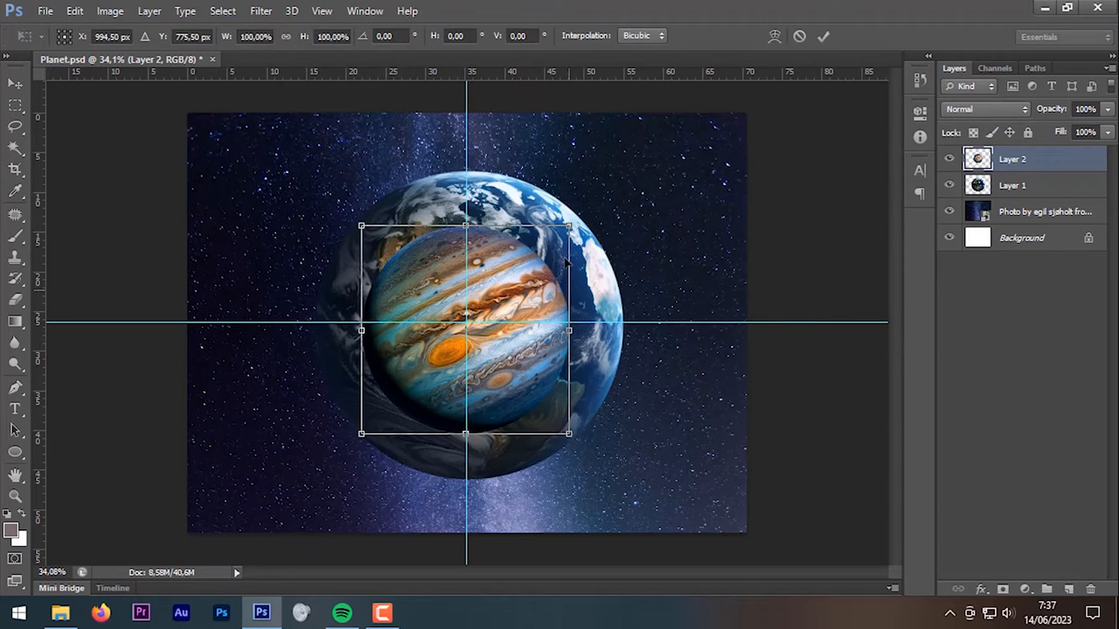
pyautogui.moveTo(577, 429); pyautogui.dragTo(486, 332)
pyautogui.press('Return')
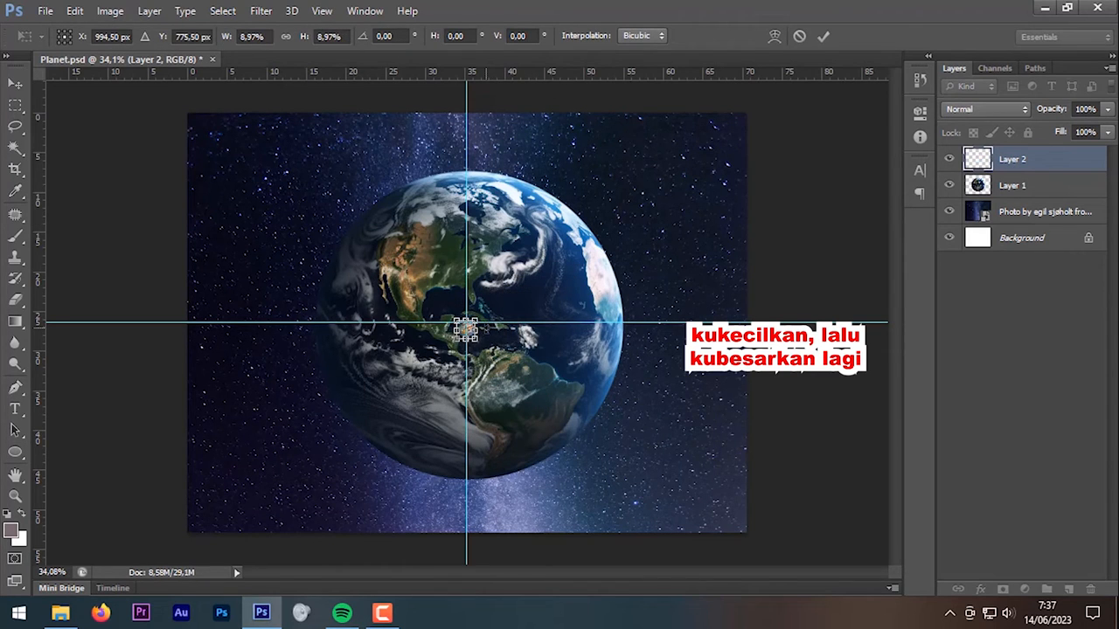
pyautogui.hotkey('ctrl', 't')
pyautogui.moveTo(487, 329); pyautogui.dragTo(668, 127)
pyautogui.press('Return')
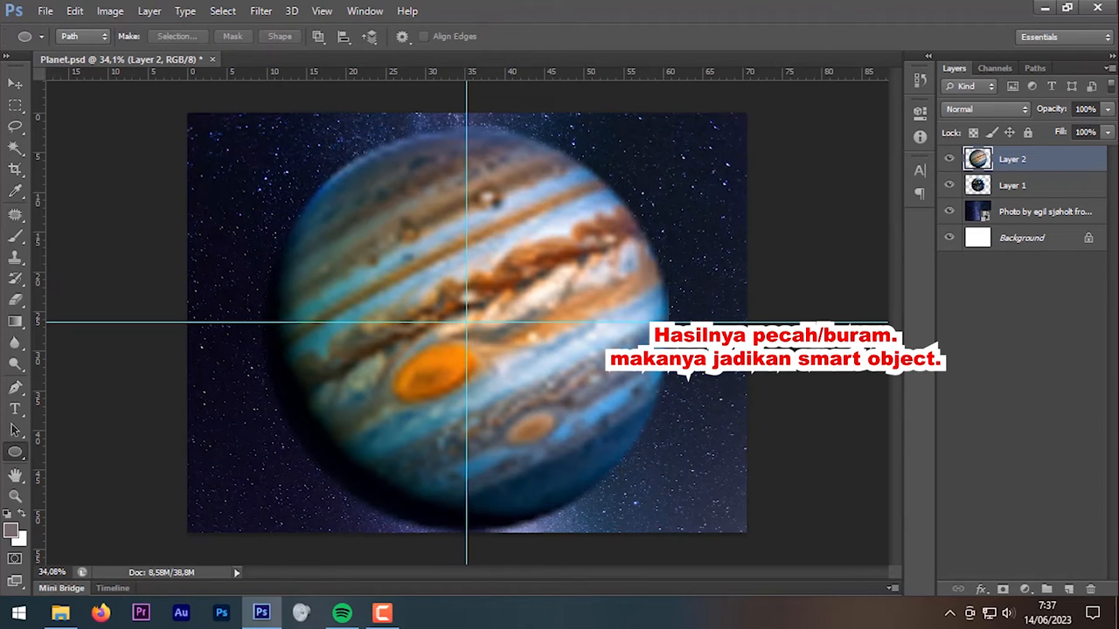
pyautogui.hotkey('ctrl', 'alt', 'z')
pyautogui.hotkey('ctrl', 'alt', 'z')
# Step: Convert the Jupiter layer into a smart object so it rescales without blur
pyautogui.rightClick(1045, 157)
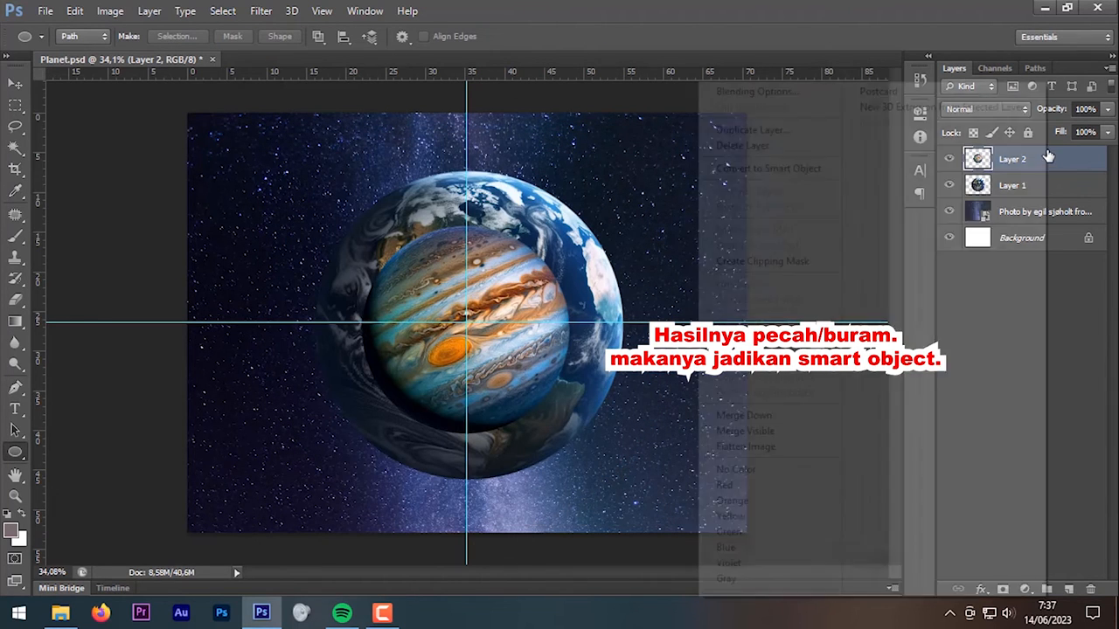
pyautogui.click(798, 170)
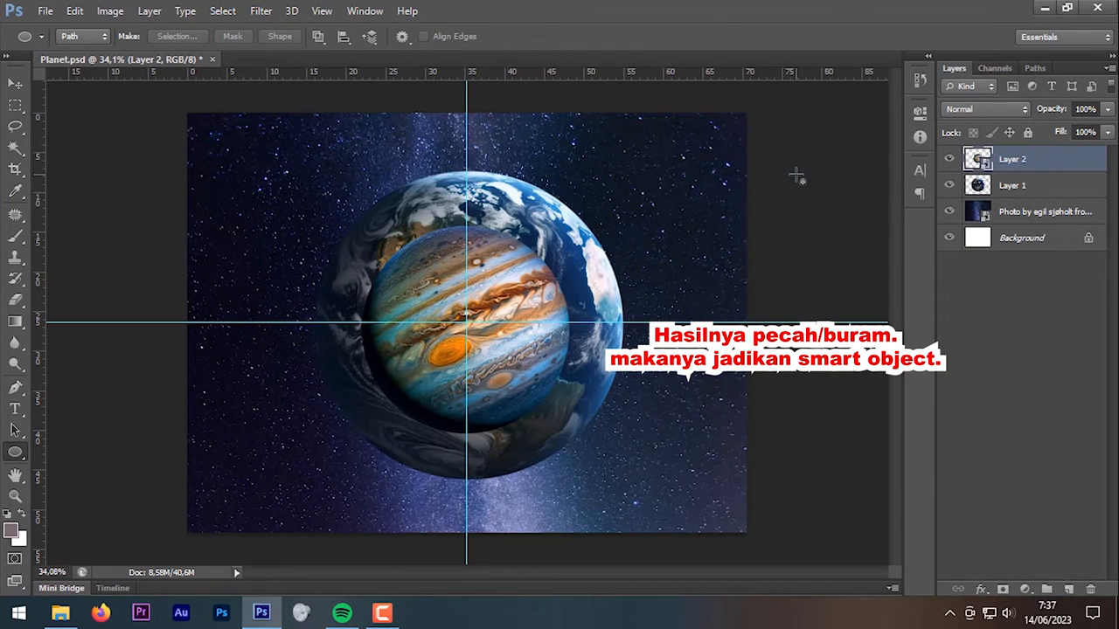
pyautogui.hotkey('ctrl', 't')
# Step: Shrink, tilt slightly and move Jupiter into a small planet at the lower-left edge
pyautogui.moveTo(549, 280); pyautogui.dragTo(319, 377)
pyautogui.moveTo(338, 324); pyautogui.dragTo(257, 408)
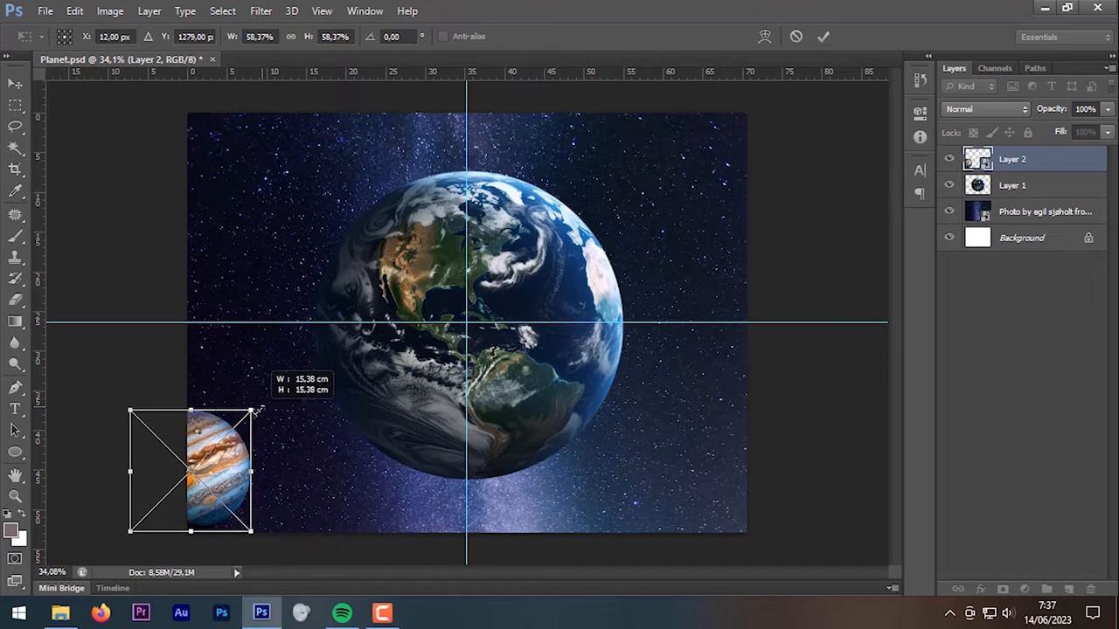
pyautogui.moveTo(220, 444); pyautogui.dragTo(299, 408)
pyautogui.moveTo(248, 444); pyautogui.dragTo(244, 444)
pyautogui.moveTo(271, 510); pyautogui.dragTo(266, 501)
pyautogui.moveTo(236, 443); pyautogui.dragTo(238, 430)
pyautogui.press('Return')
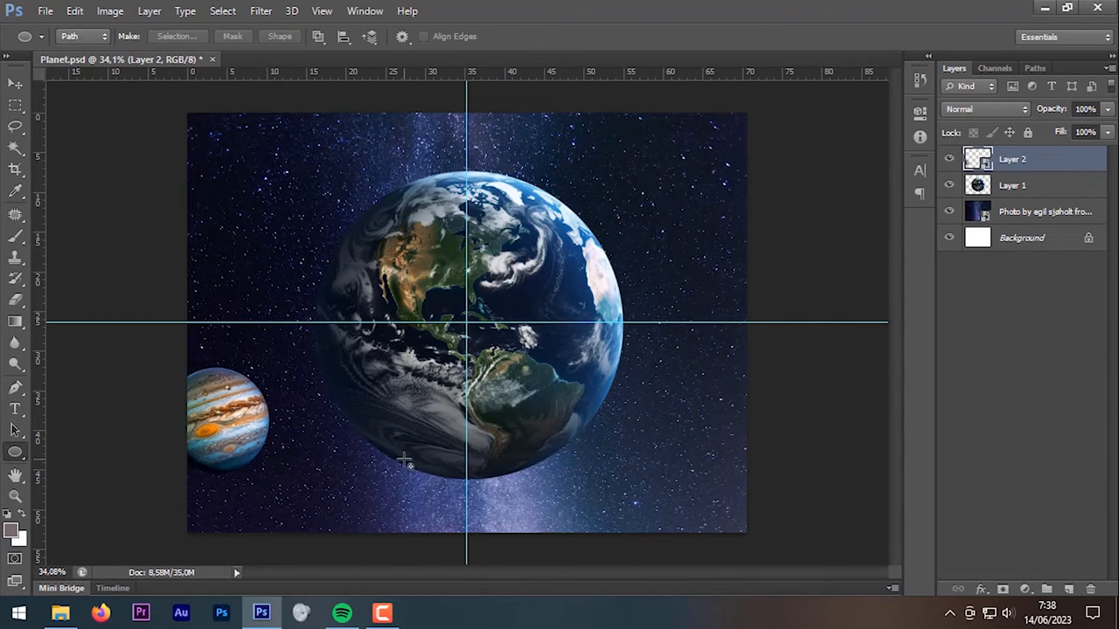
# Step: Place the Neptune image and shrink it into a small blue planet in the top-right corner
pyautogui.hotkey('alt', 'Tab')
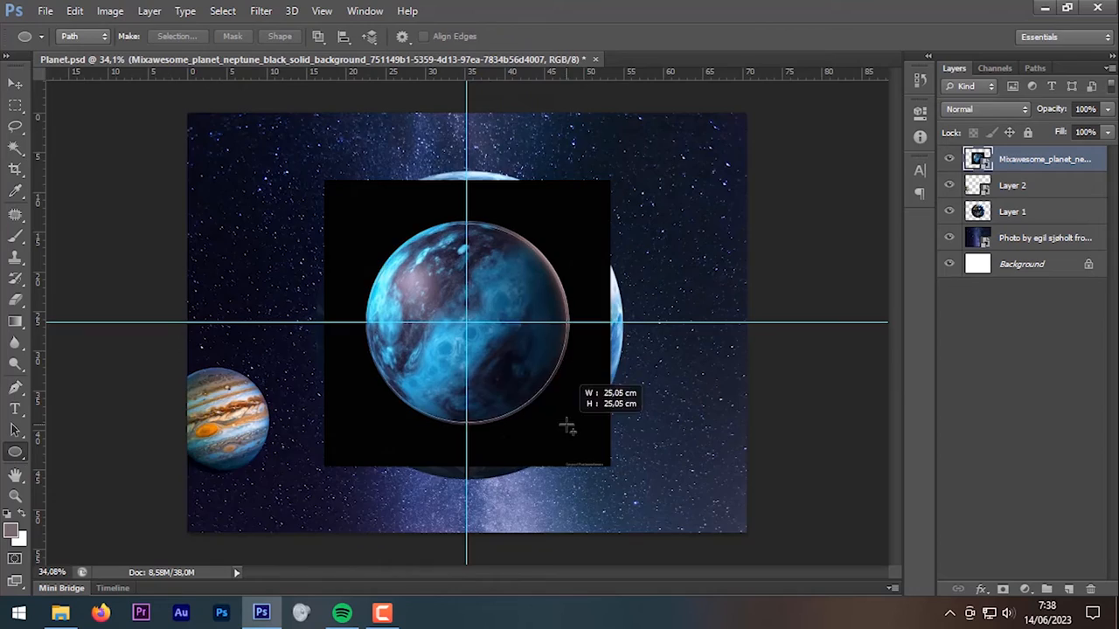
pyautogui.scroll(2, 569, 425)
pyautogui.moveTo(608, 183); pyautogui.dragTo(612, 180)
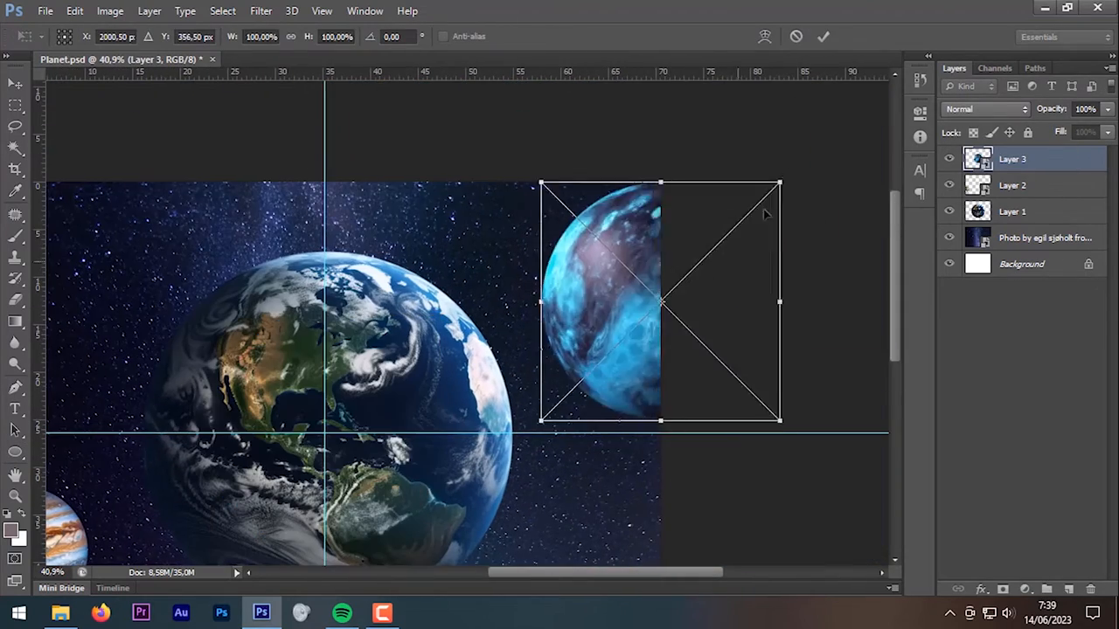
pyautogui.moveTo(779, 425); pyautogui.dragTo(693, 327)
pyautogui.moveTo(639, 264); pyautogui.dragTo(640, 264)
pyautogui.press('Return')
pyautogui.scroll(-2, 662, 289)
pyautogui.hotkey('ctrl', 't')
pyautogui.moveTo(769, 233); pyautogui.dragTo(748, 209)
pyautogui.moveTo(711, 173); pyautogui.dragTo(724, 172)
pyautogui.moveTo(762, 209); pyautogui.dragTo(758, 206)
pyautogui.press('Return')
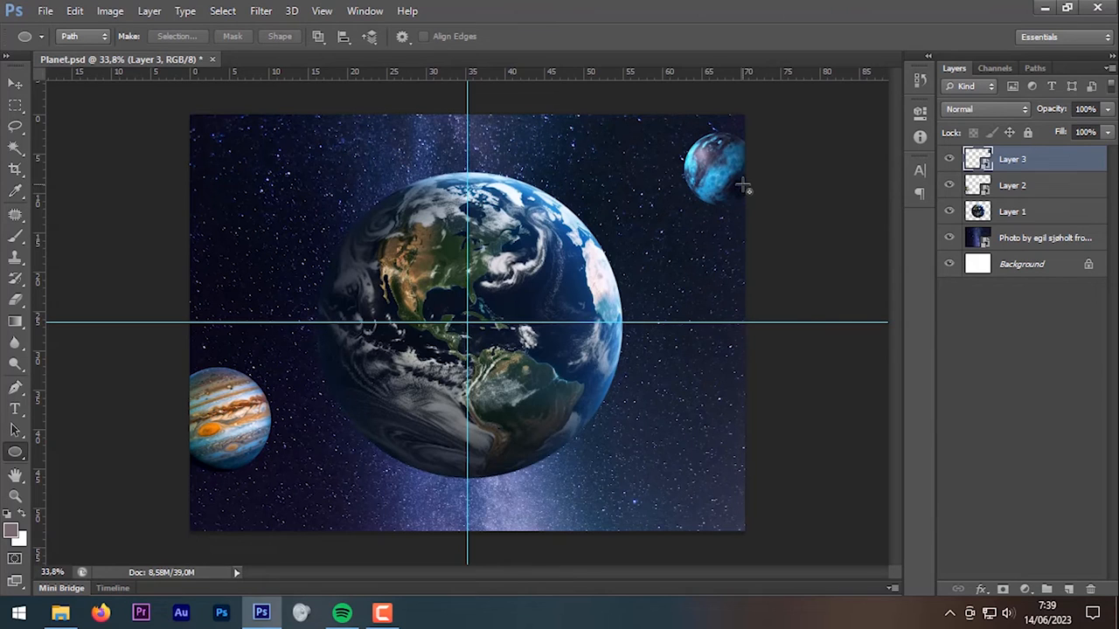
# Step: Rename Layer 2 to 'Jupiter'
pyautogui.click(1018, 189)
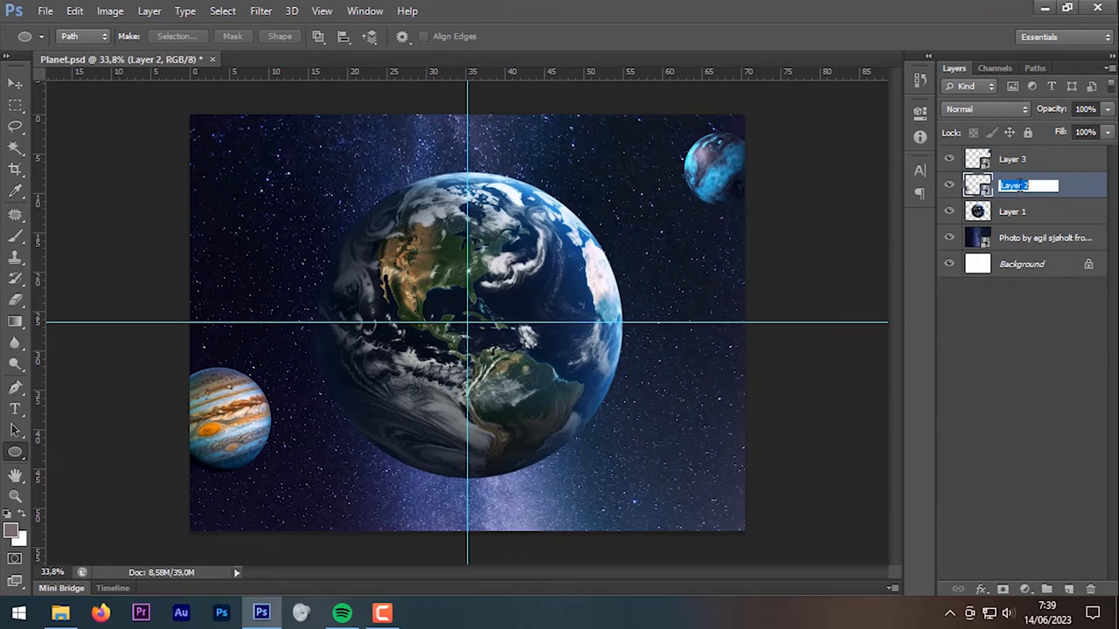
pyautogui.write('Jupiter')
pyautogui.press('Return')
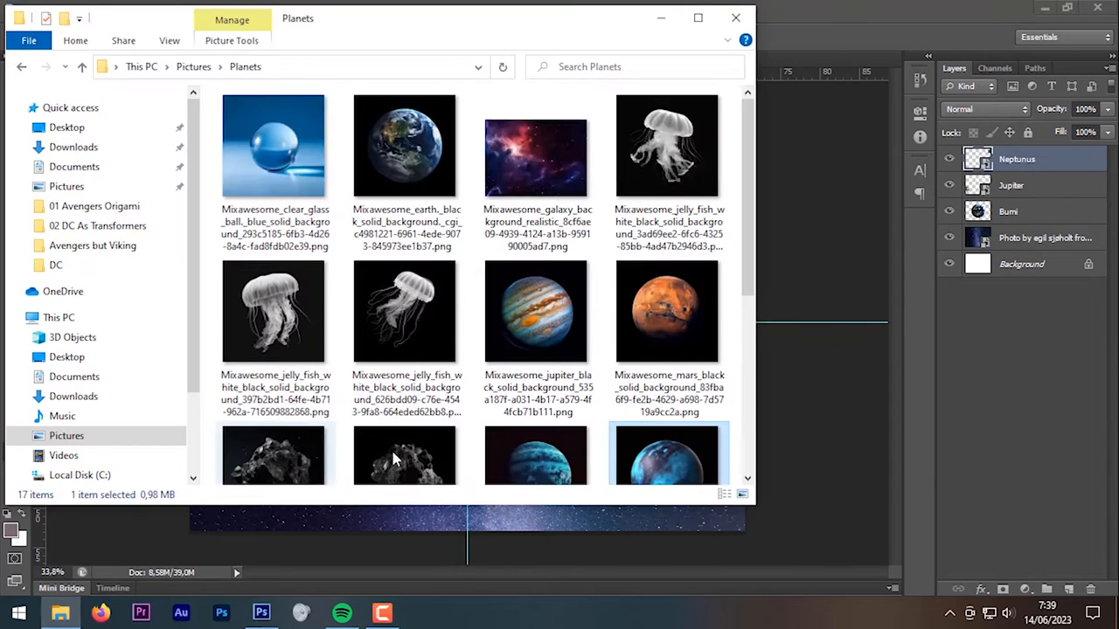
# Step: Open the meteor rock PNG as a separate Photoshop document
pyautogui.scroll(-2, 390, 447)
pyautogui.moveTo(406, 376); pyautogui.dragTo(505, 334)
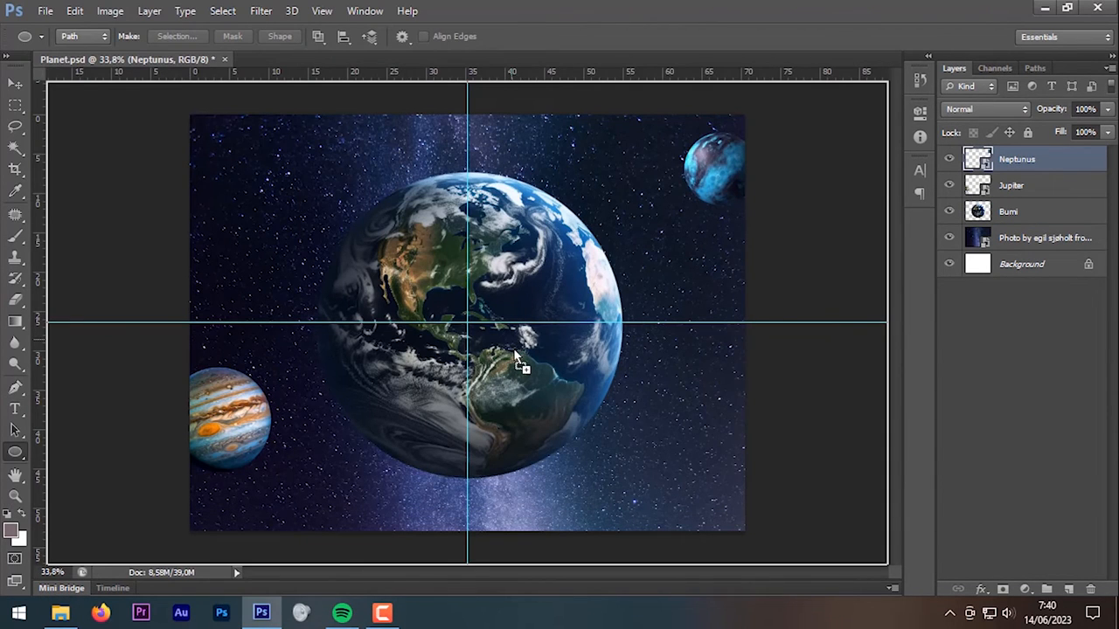
pyautogui.moveTo(514, 349); pyautogui.dragTo(699, 19)
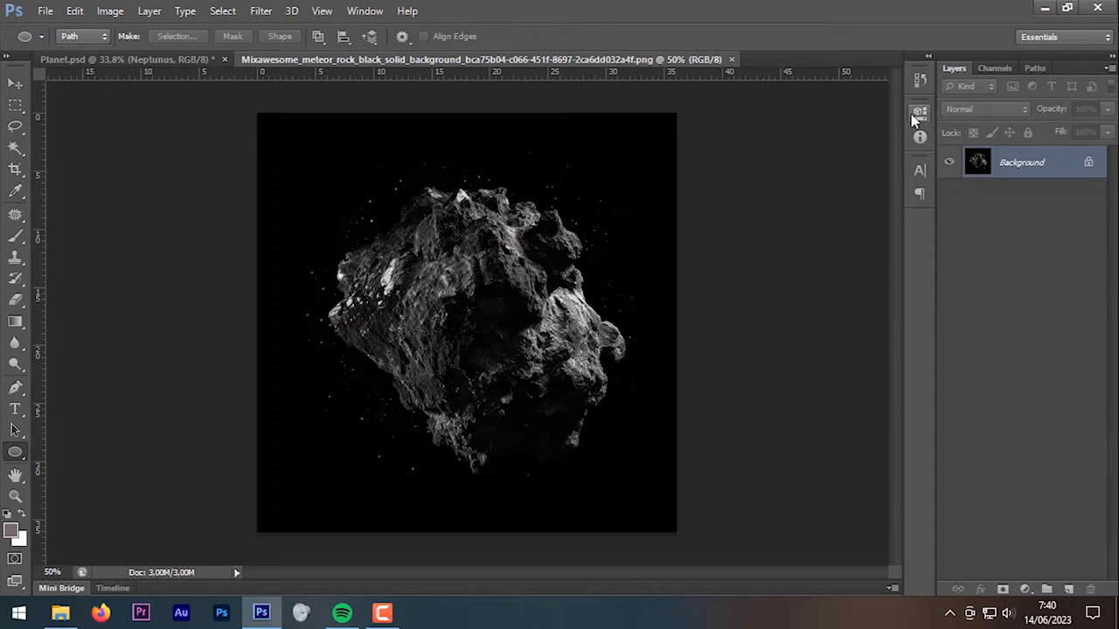
# Step: Duplicate the meteor's Background layer and make a first Magic Wand selection of the black space
pyautogui.moveTo(1027, 162); pyautogui.dragTo(1068, 589)
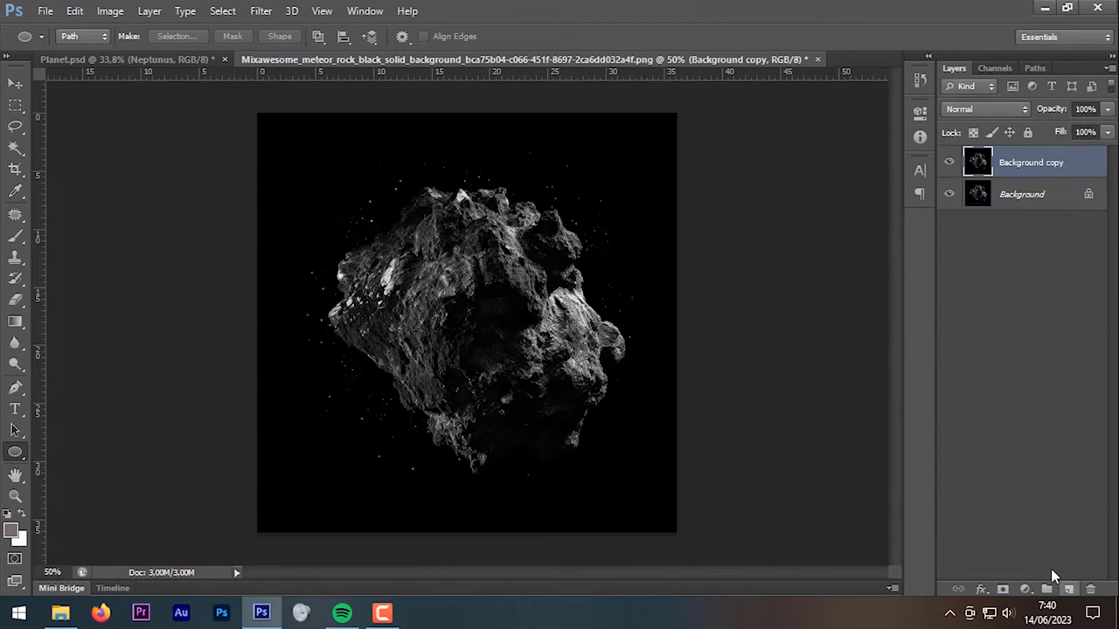
pyautogui.click(16, 148)
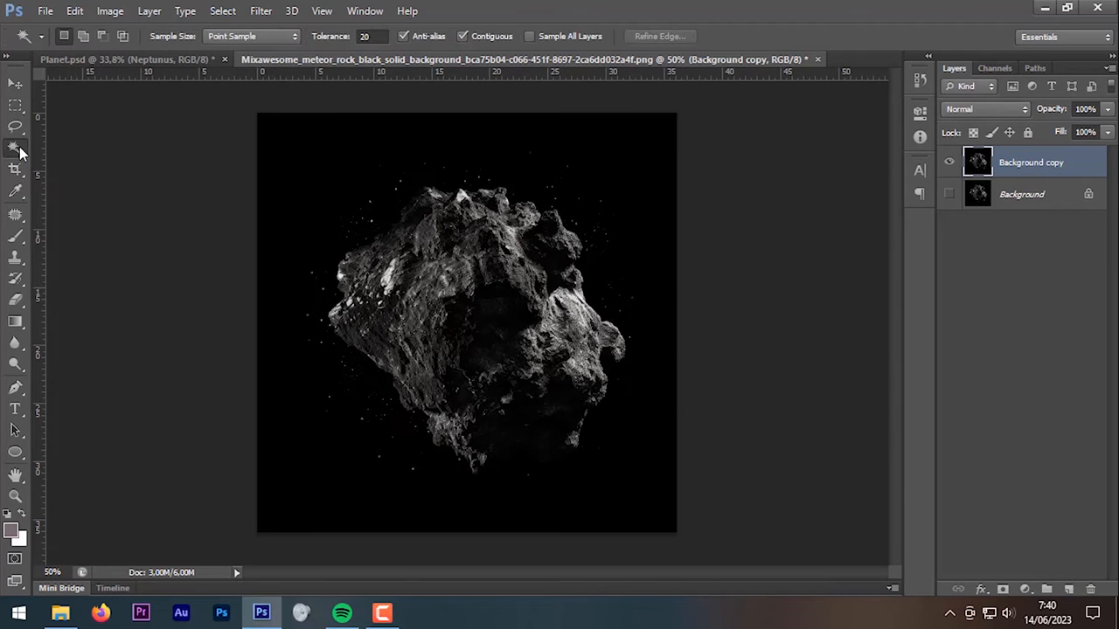
pyautogui.click(618, 194)
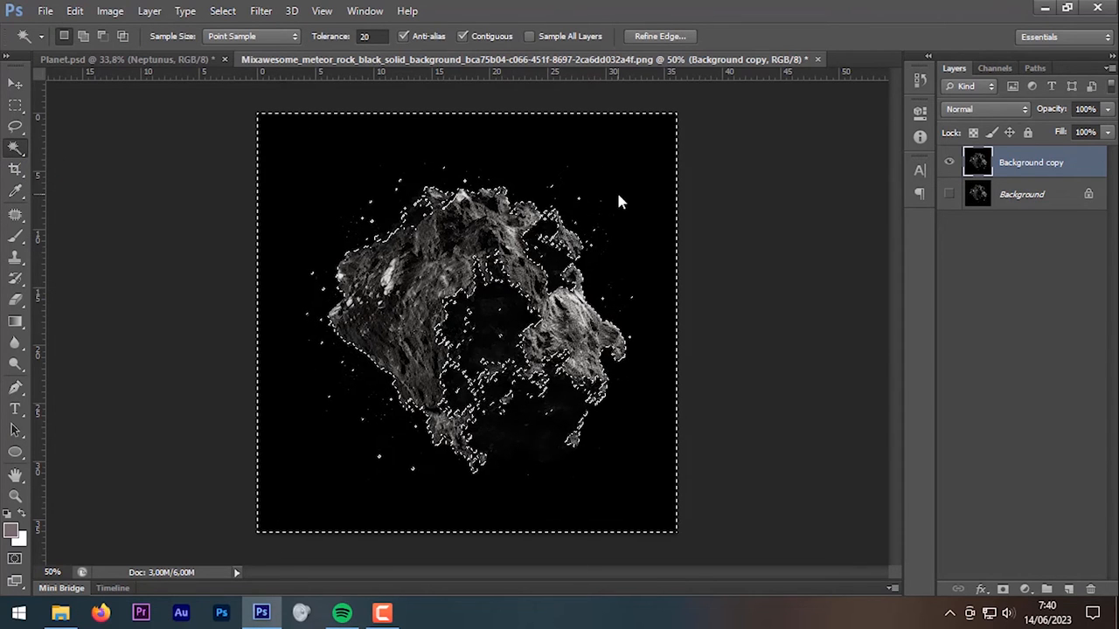
# Step: Deselect and reselect the black space around the rock at tolerance 10
pyautogui.scroll(2, 618, 194)
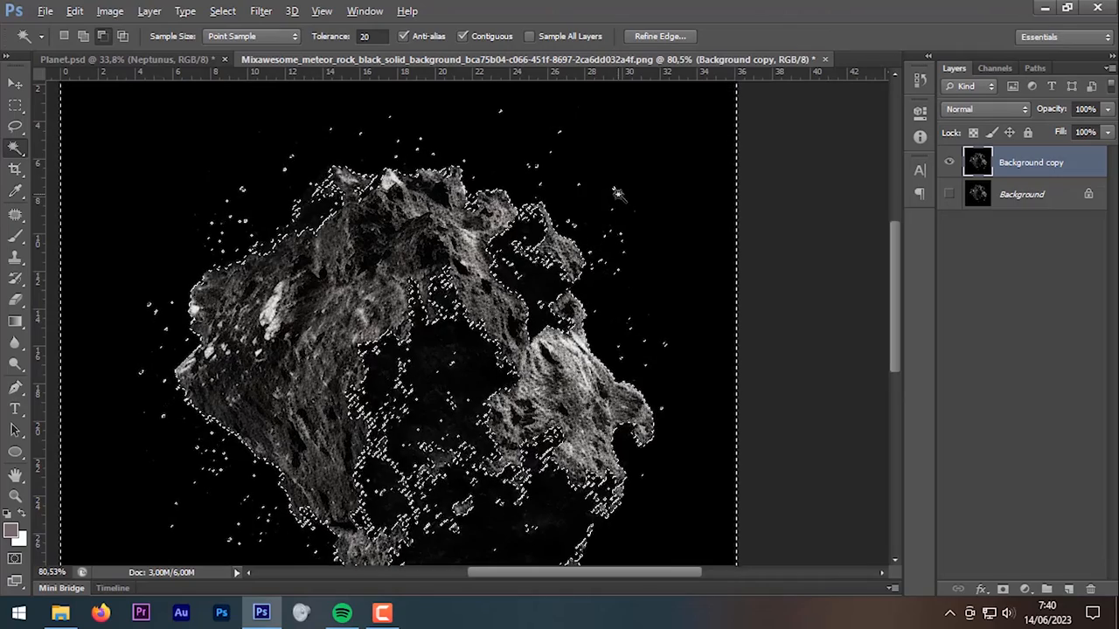
pyautogui.scroll(8, 339, 176)
pyautogui.scroll(-6, 341, 178)
pyautogui.scroll(-2, 341, 178)
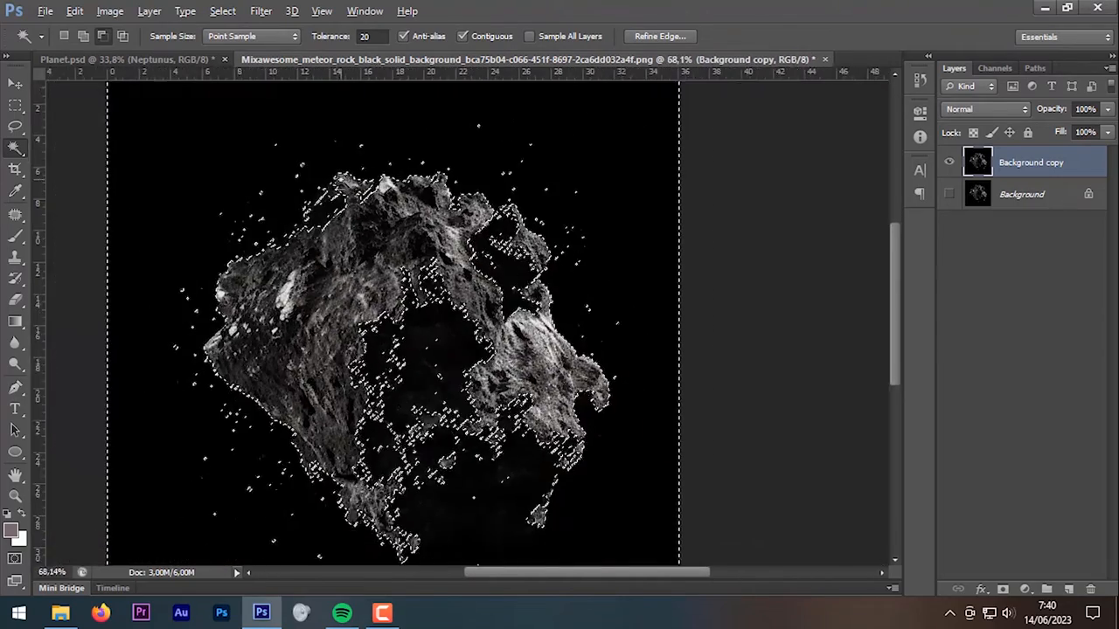
pyautogui.hotkey('ctrl', 'd')
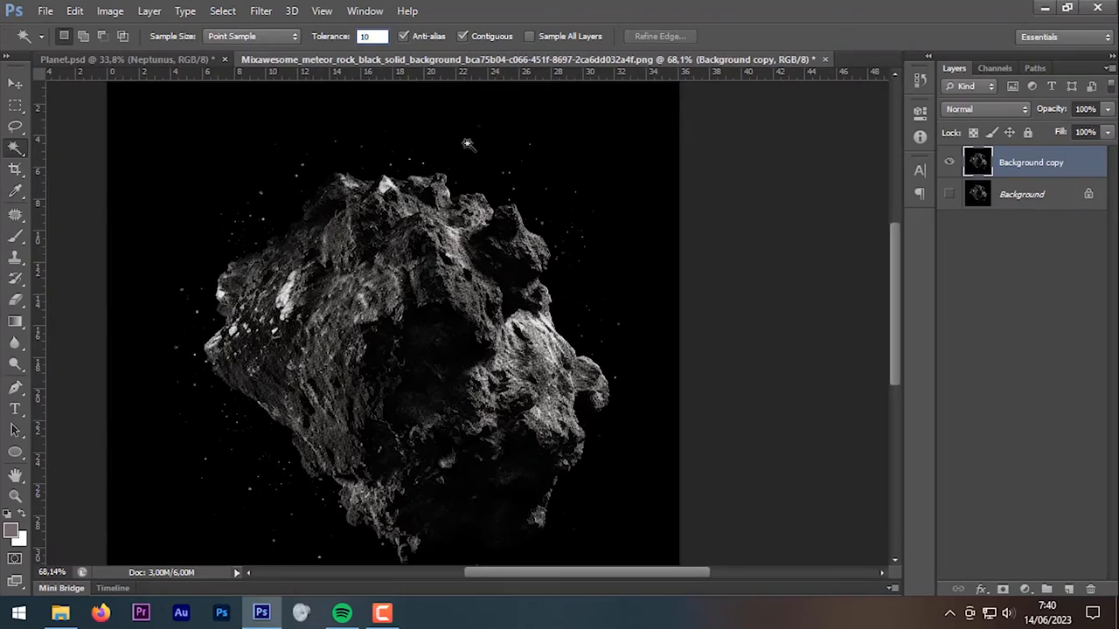
pyautogui.click(468, 144)
pyautogui.scroll(4, 470, 153)
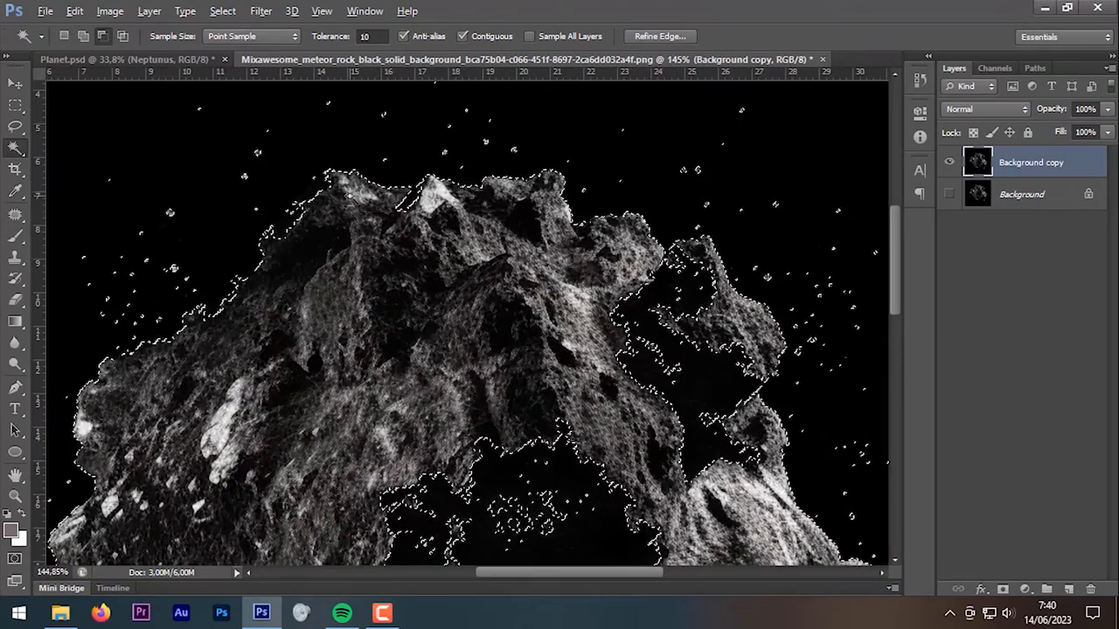
pyautogui.scroll(-3, 479, 120)
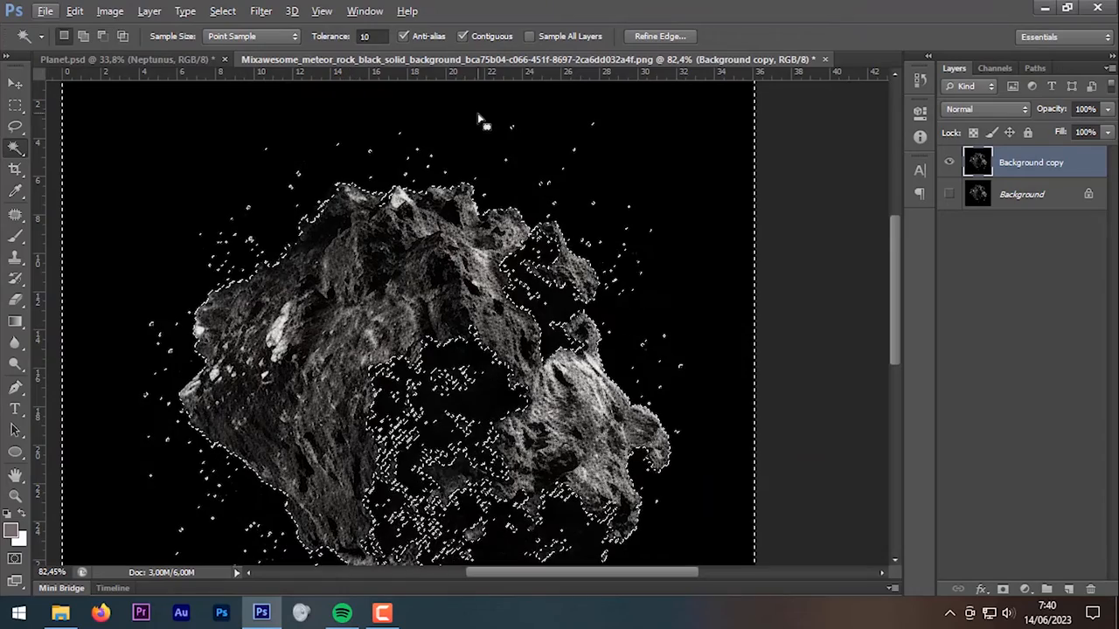
pyautogui.click(15, 126)
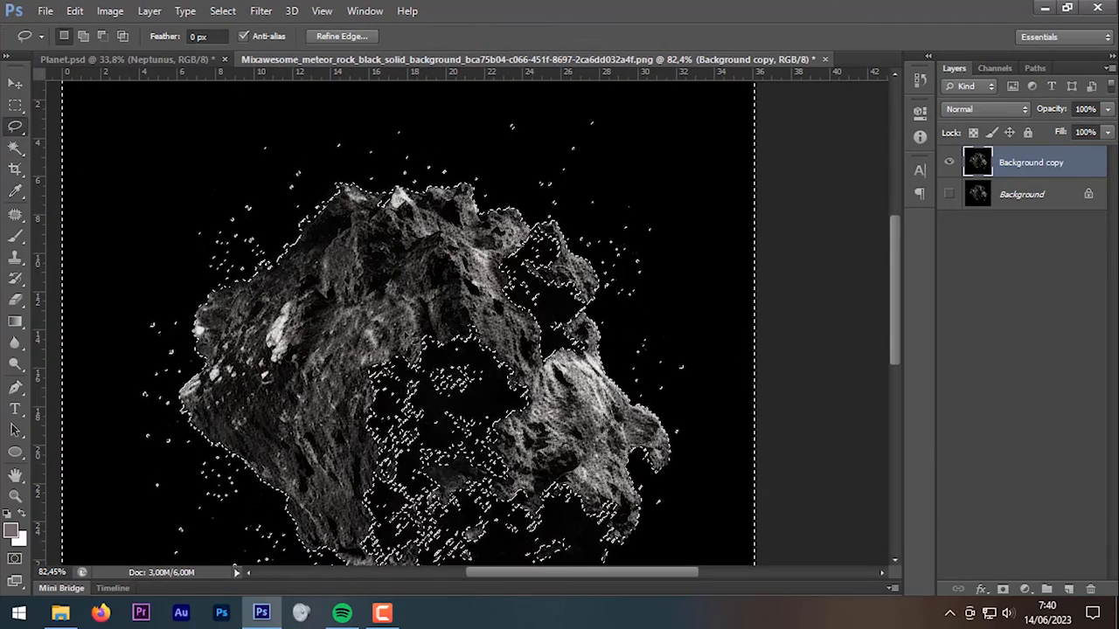
# Step: Subtract the rock's dark interior and stray patches from the background selection with the Lasso
pyautogui.scroll(4, 506, 437)
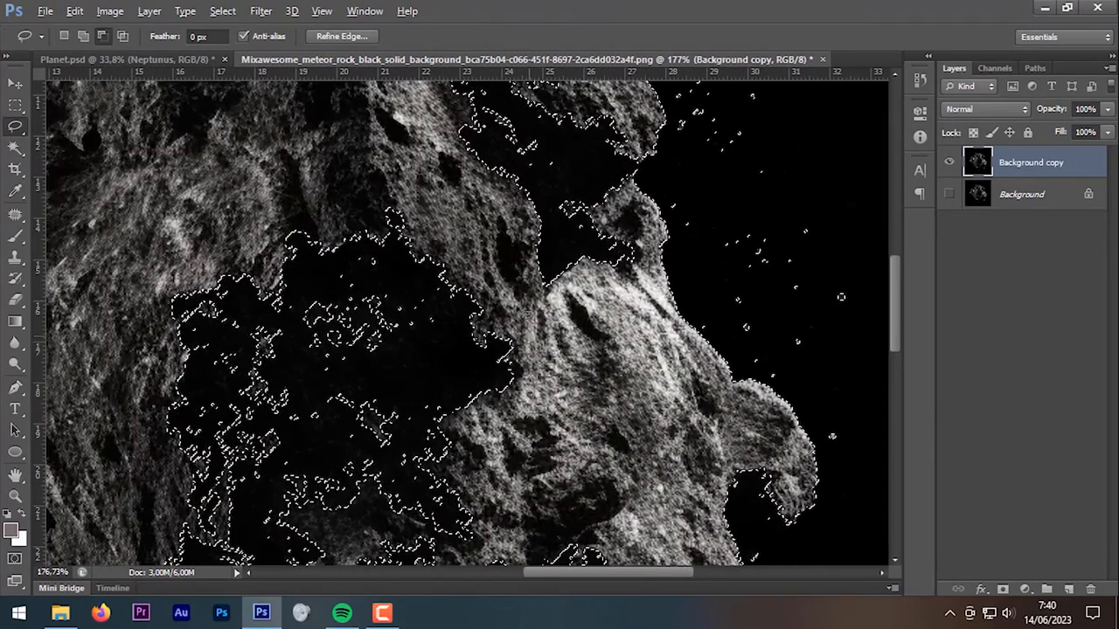
pyautogui.moveTo(344, 216); pyautogui.dragTo(120, 441)
pyautogui.moveTo(390, 528); pyautogui.dragTo(402, 526)
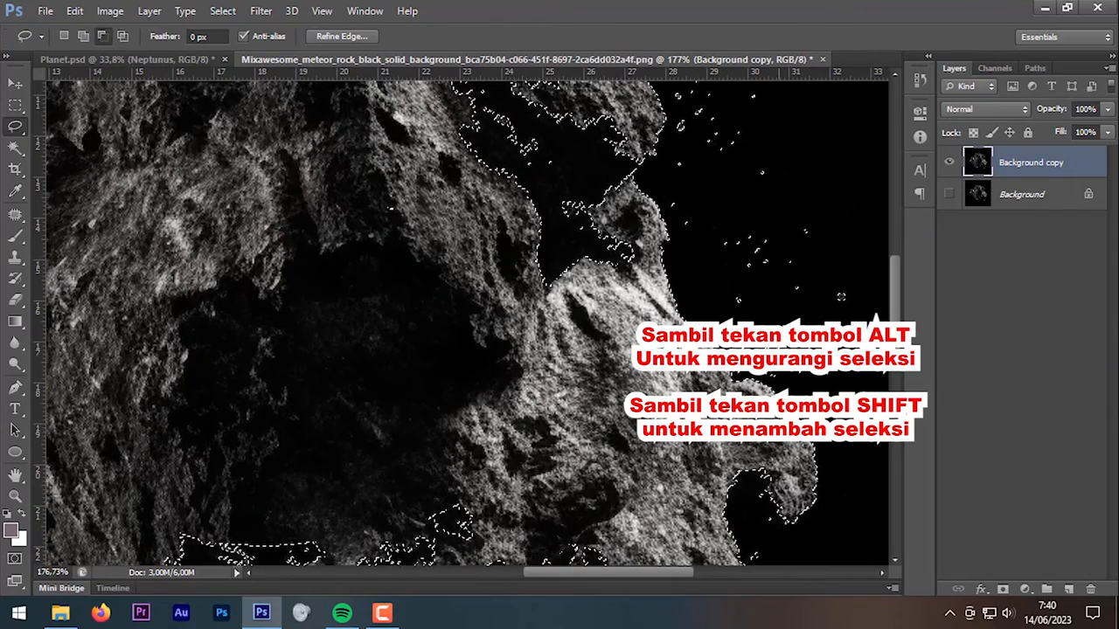
pyautogui.scroll(3, 467, 175)
pyautogui.scroll(-3, 468, 175)
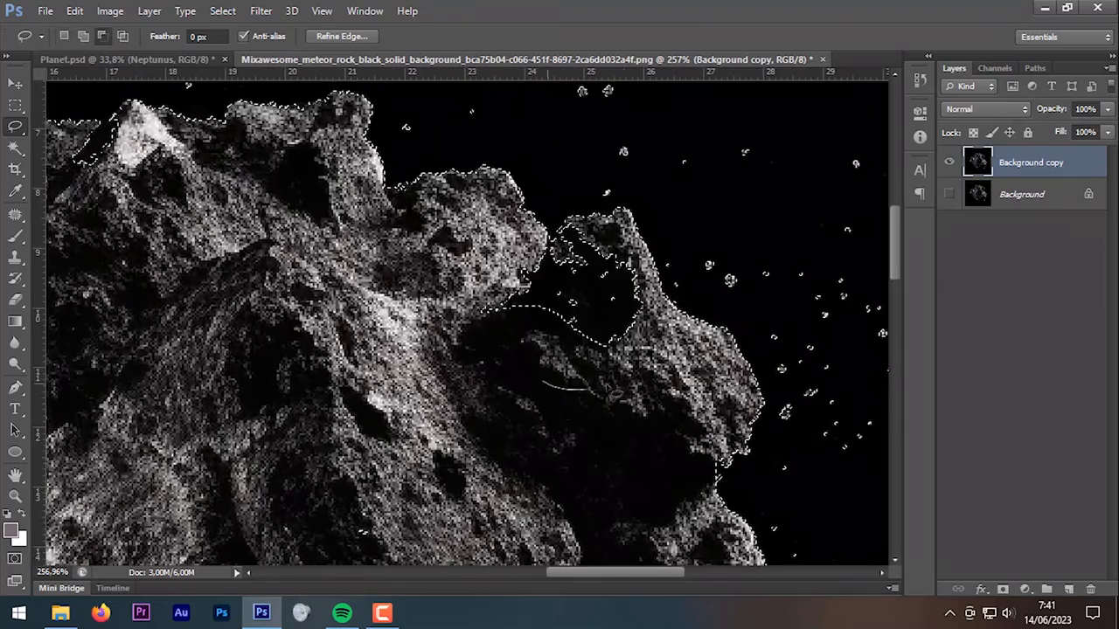
pyautogui.scroll(3, 575, 259)
pyautogui.moveTo(160, 505); pyautogui.dragTo(523, 312)
pyautogui.moveTo(489, 525); pyautogui.dragTo(530, 400)
pyautogui.scroll(-3, 529, 400)
pyautogui.moveTo(599, 549); pyautogui.dragTo(492, 180)
pyautogui.moveTo(822, 210); pyautogui.dragTo(384, 245)
pyautogui.moveTo(409, 191)
pyautogui.mouseDown()
pyautogui.moveTo(507, 505)
pyautogui.moveTo(542, 376)
pyautogui.mouseUp()
pyautogui.scroll(-5, 525, 367)
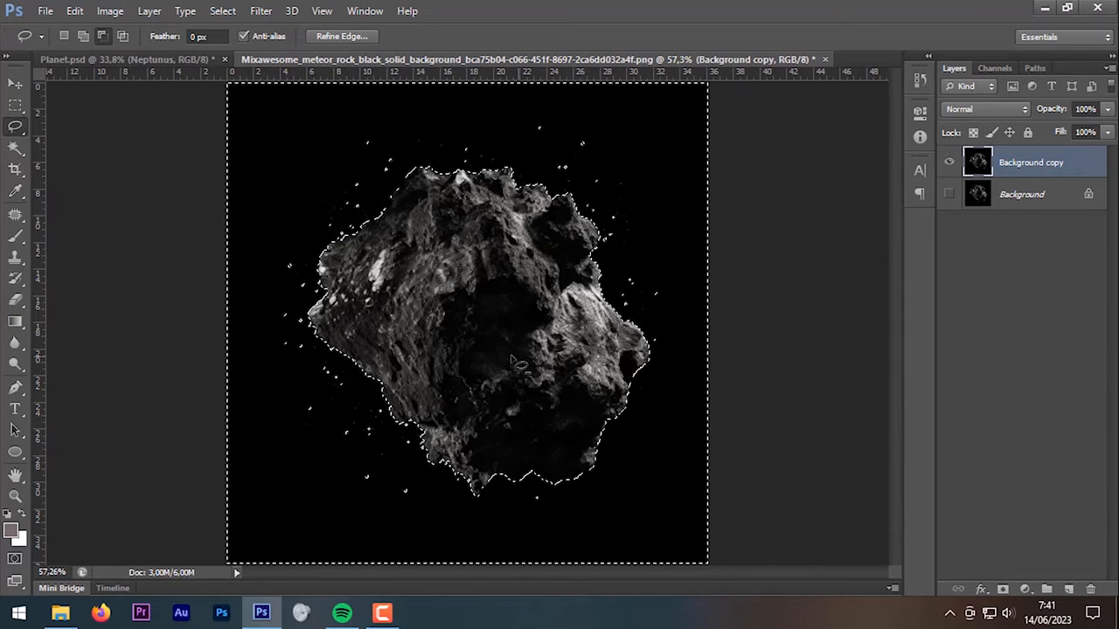
# Step: Invert onto the rock, copy it to its own layer, hide Background copy, and drag it into Planet.psd
pyautogui.hotkey('ctrl', 'shift', 'i')
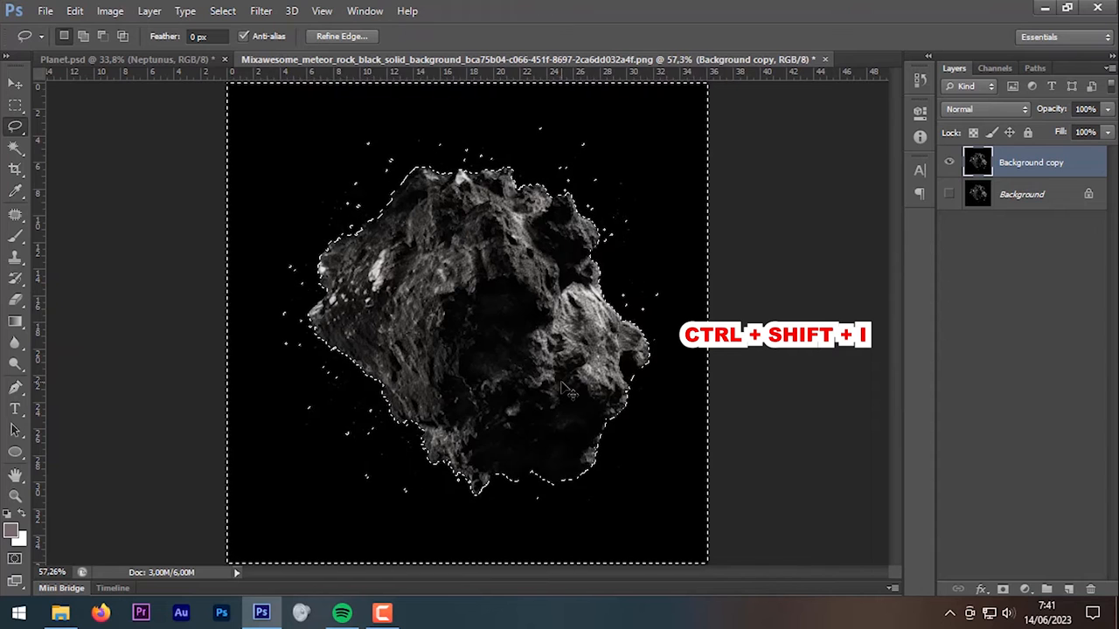
pyautogui.hotkey('ctrl', 'j')
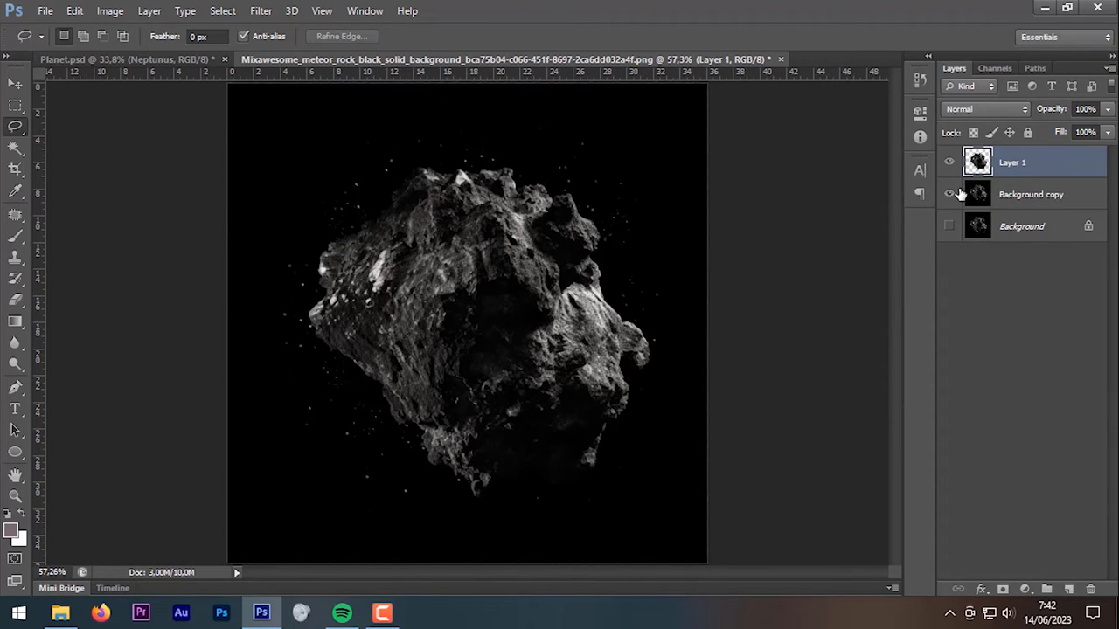
pyautogui.click(950, 194)
pyautogui.press('v')
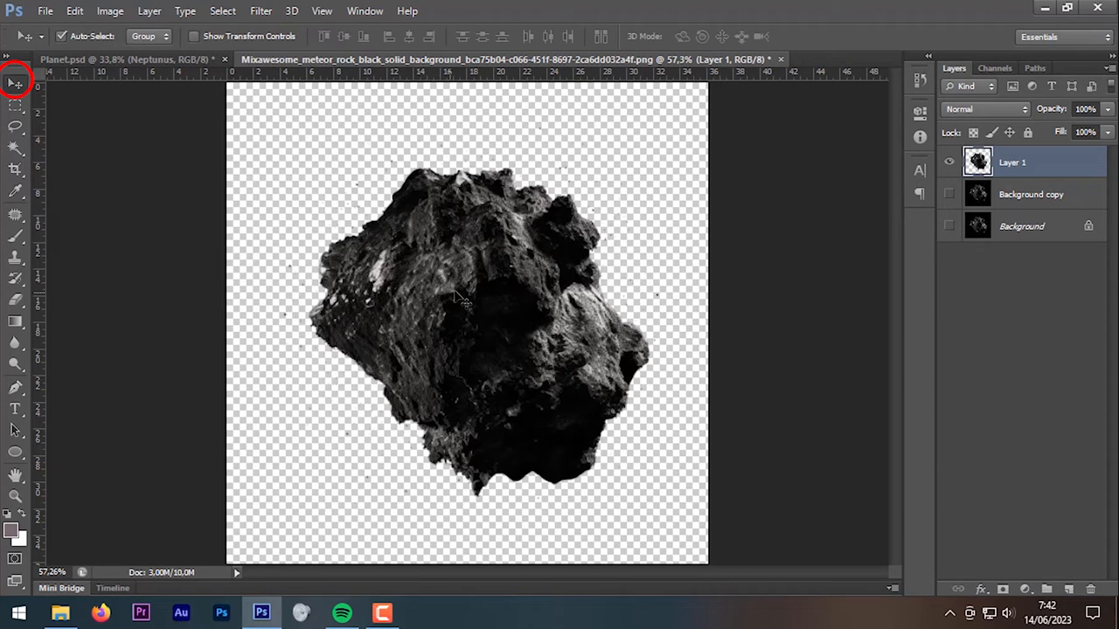
pyautogui.moveTo(469, 295); pyautogui.dragTo(638, 441)
# Step: Name the rock layer 'Asteroid', rotate it about -30°, scale it down and settle it along the bottom edge
pyautogui.write('Asteroid')
pyautogui.press('Return')
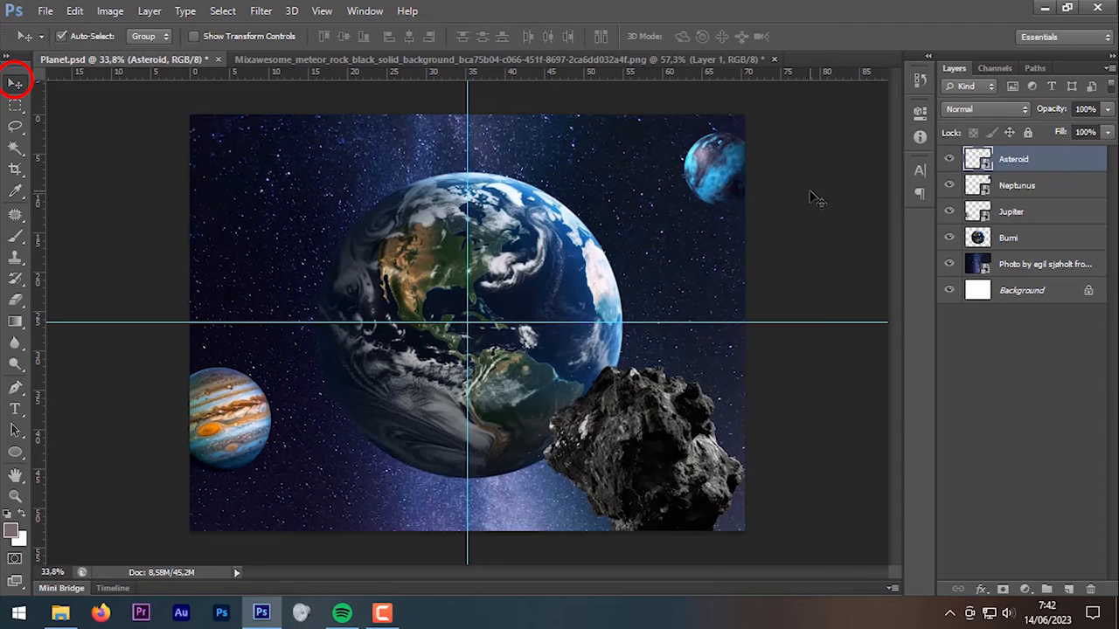
pyautogui.hotkey('ctrl', 't')
pyautogui.scroll(-4, 670, 487)
pyautogui.moveTo(687, 398); pyautogui.dragTo(645, 317)
pyautogui.moveTo(608, 437); pyautogui.dragTo(596, 434)
pyautogui.scroll(-2, 596, 435)
pyautogui.moveTo(532, 545); pyautogui.dragTo(528, 567)
pyautogui.moveTo(652, 498); pyautogui.dragTo(639, 492)
pyautogui.moveTo(630, 351); pyautogui.dragTo(611, 337)
pyautogui.moveTo(584, 437); pyautogui.dragTo(592, 440)
pyautogui.press('Return')
pyautogui.scroll(3, 592, 439)
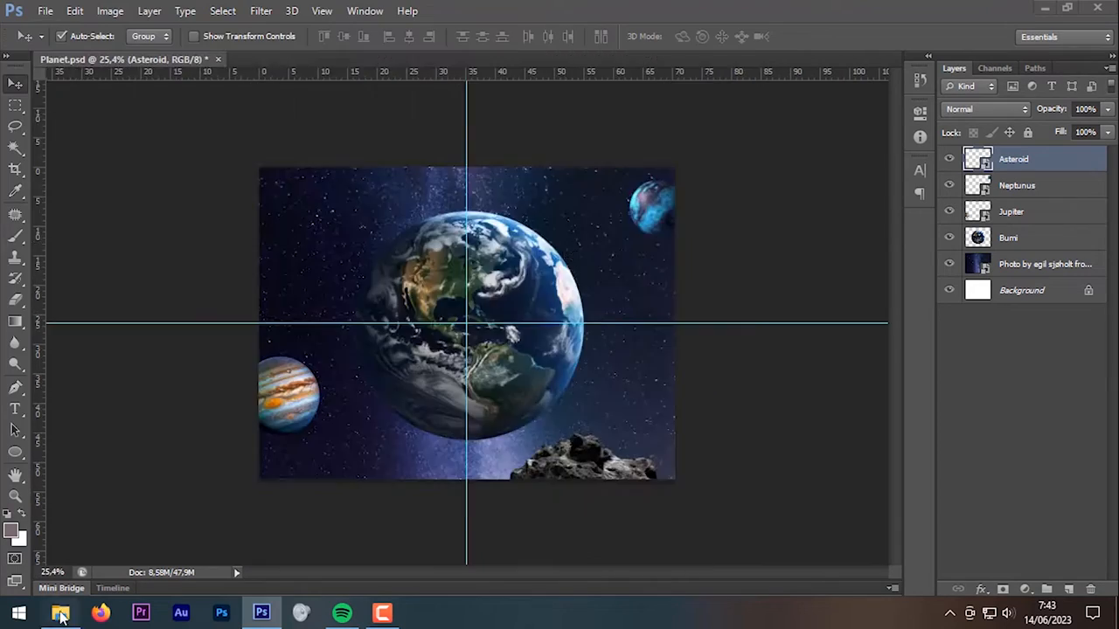
# Step: Add a second Neptune image, cut it to a round planet with an ellipse, and move it top left
pyautogui.click(60, 613)
pyautogui.scroll(-3, 420, 332)
pyautogui.moveTo(515, 207); pyautogui.dragTo(818, 231)
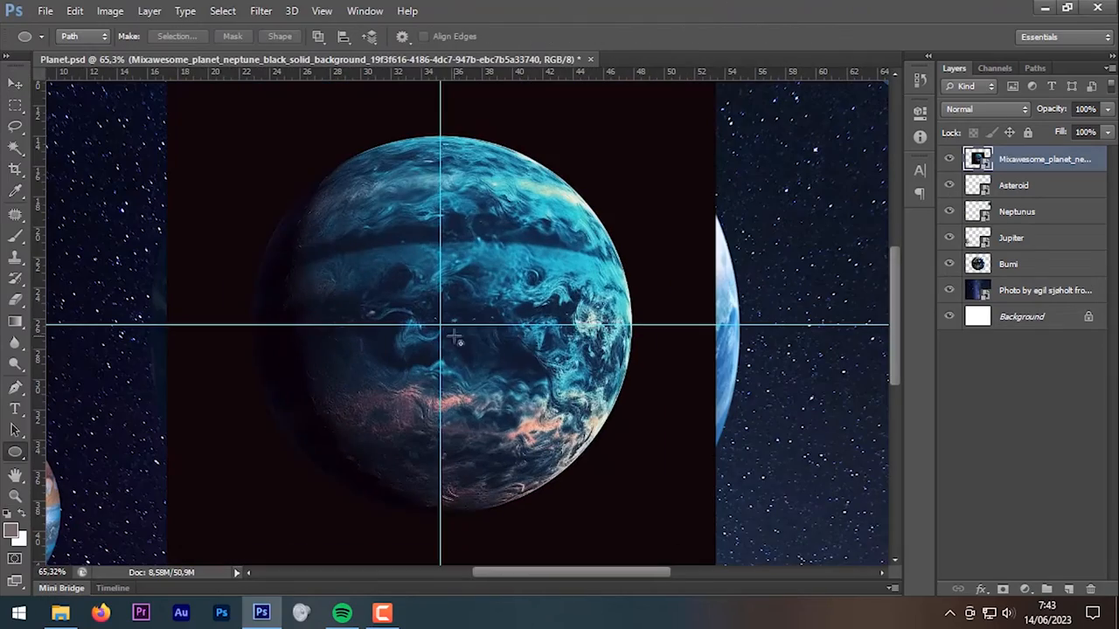
pyautogui.moveTo(258, 140); pyautogui.dragTo(625, 507)
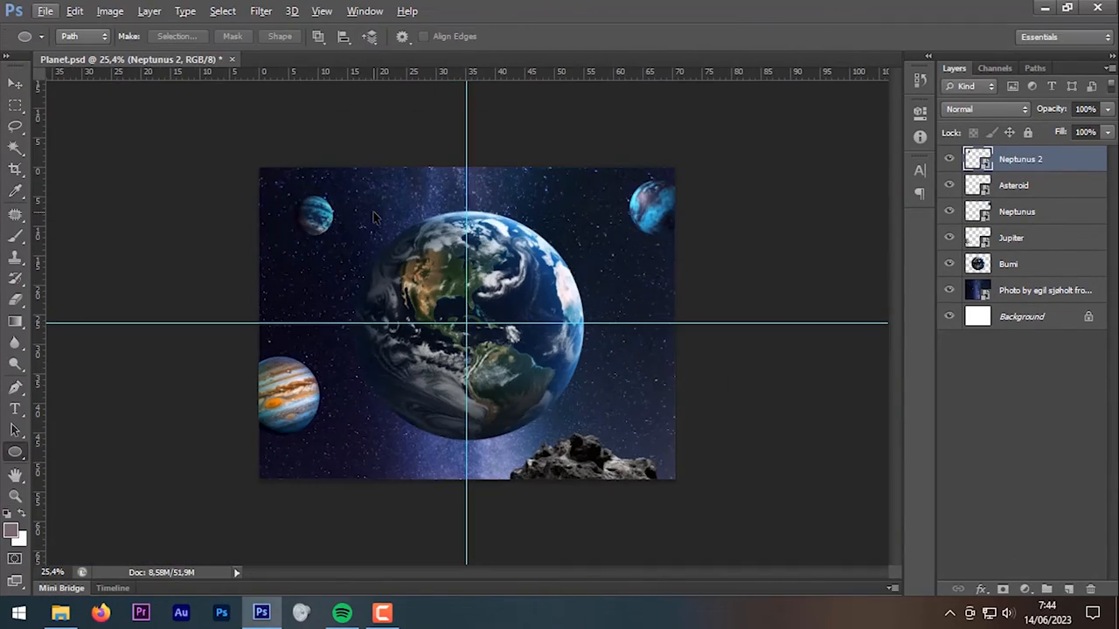
pyautogui.press('v')
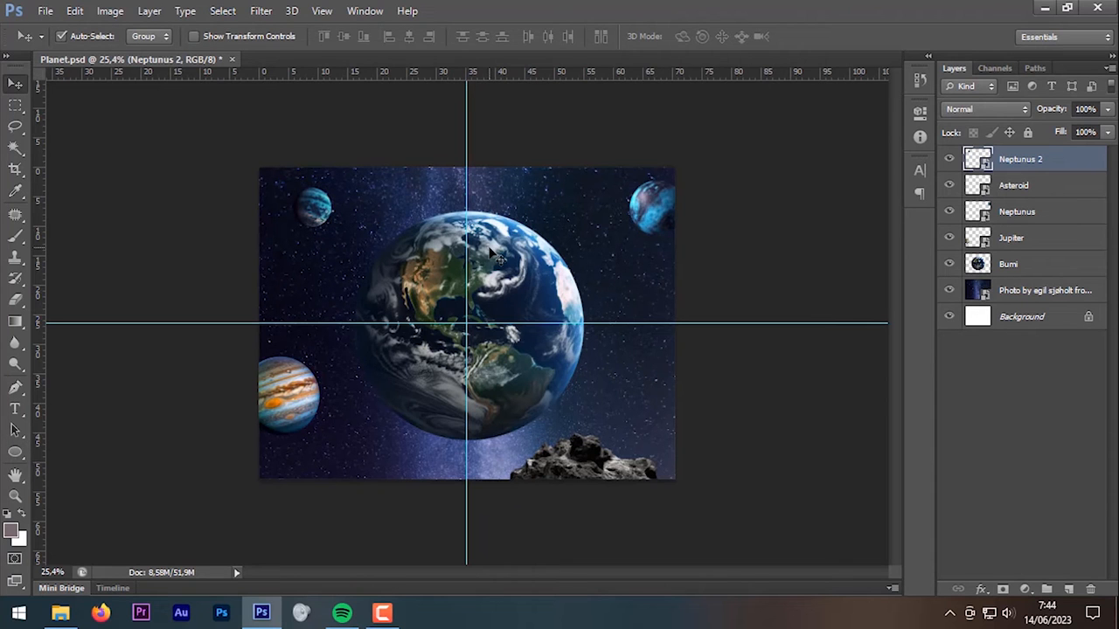
pyautogui.scroll(2, 499, 289)
# Step: Place the glass ball image into the composition and enlarge it
pyautogui.hotkey('ctrl', ';')
pyautogui.click(61, 615)
pyautogui.moveTo(384, 209); pyautogui.dragTo(770, 306)
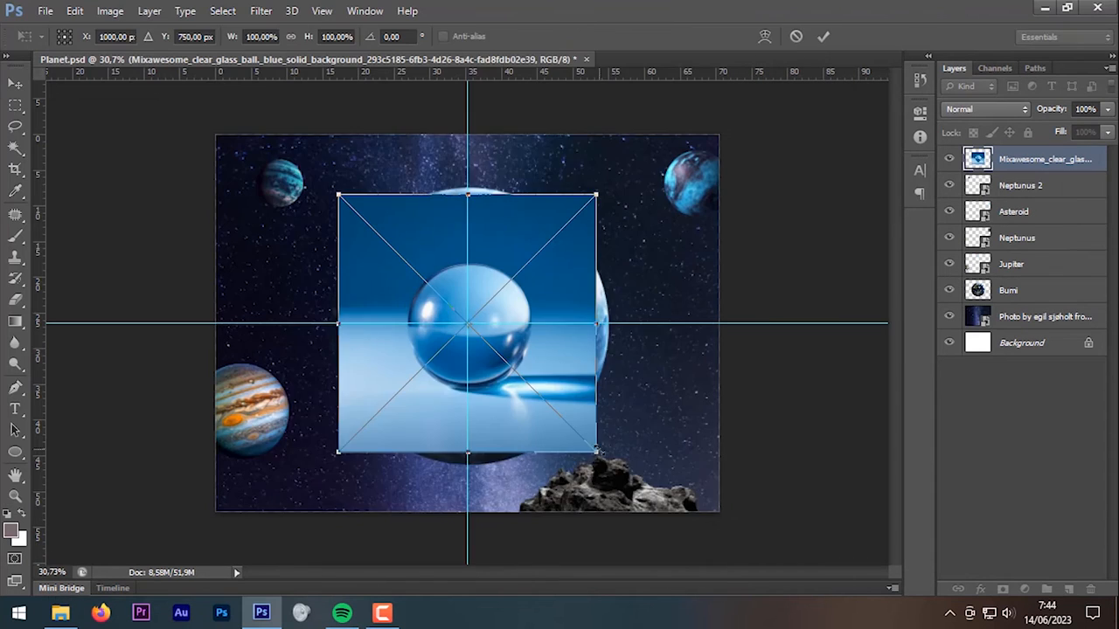
pyautogui.moveTo(597, 454); pyautogui.dragTo(675, 507)
pyautogui.press('Return')
# Step: Cut the glass ball onto its own layer with an ellipse path, delete the original, and name it Klereng
pyautogui.press('u')
pyautogui.moveTo(468, 323); pyautogui.dragTo(554, 409)
pyautogui.hotkey('ctrl', 't')
pyautogui.scroll(7, 537, 330)
pyautogui.moveTo(572, 485); pyautogui.dragTo(595, 509)
pyautogui.press('Return')
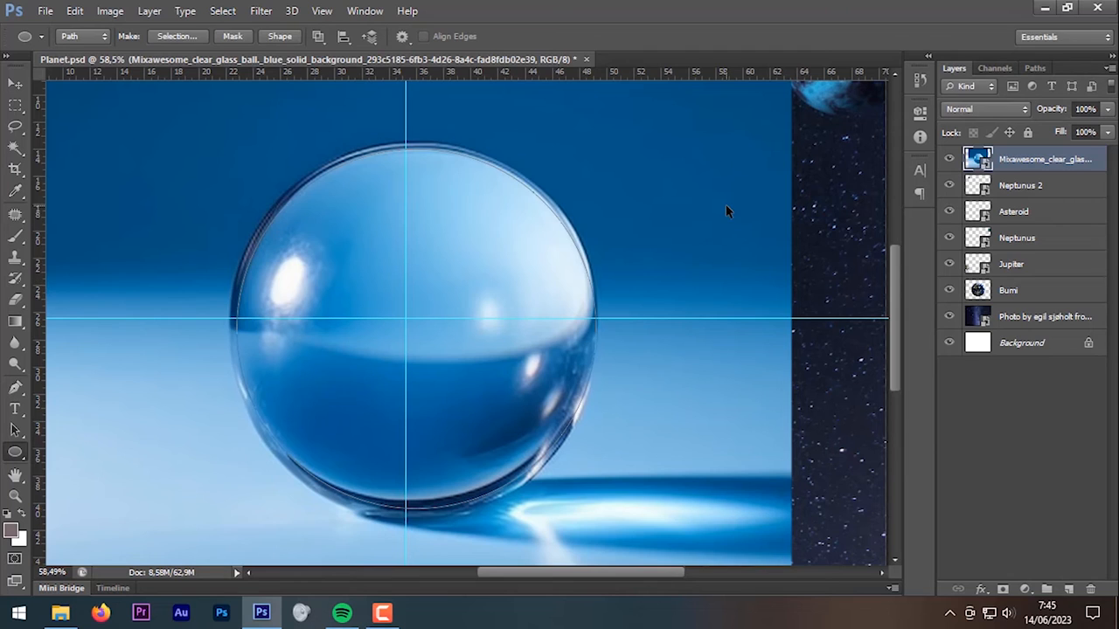
pyautogui.hotkey('ctrl', 'j')
pyautogui.click(1032, 187)
pyautogui.press('Delete')
pyautogui.doubleClick(1016, 159)
pyautogui.write('Klereng')
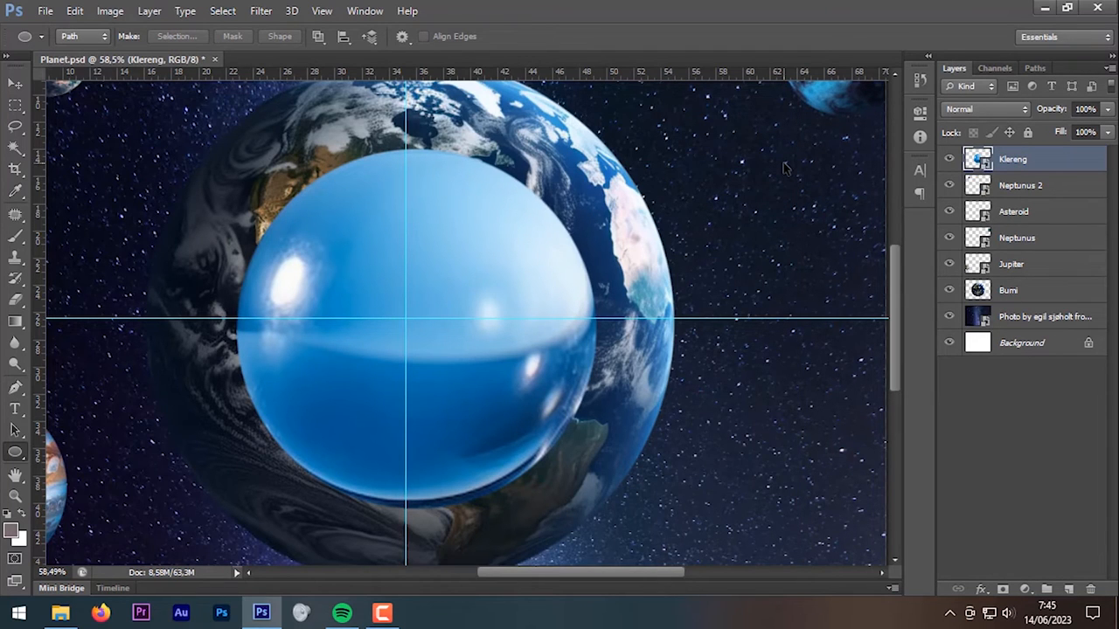
# Step: Centre the Klereng ball on the guide intersection and move Bumi directly below it
pyautogui.hotkey('ctrl', 't')
pyautogui.moveTo(529, 358); pyautogui.dragTo(518, 354)
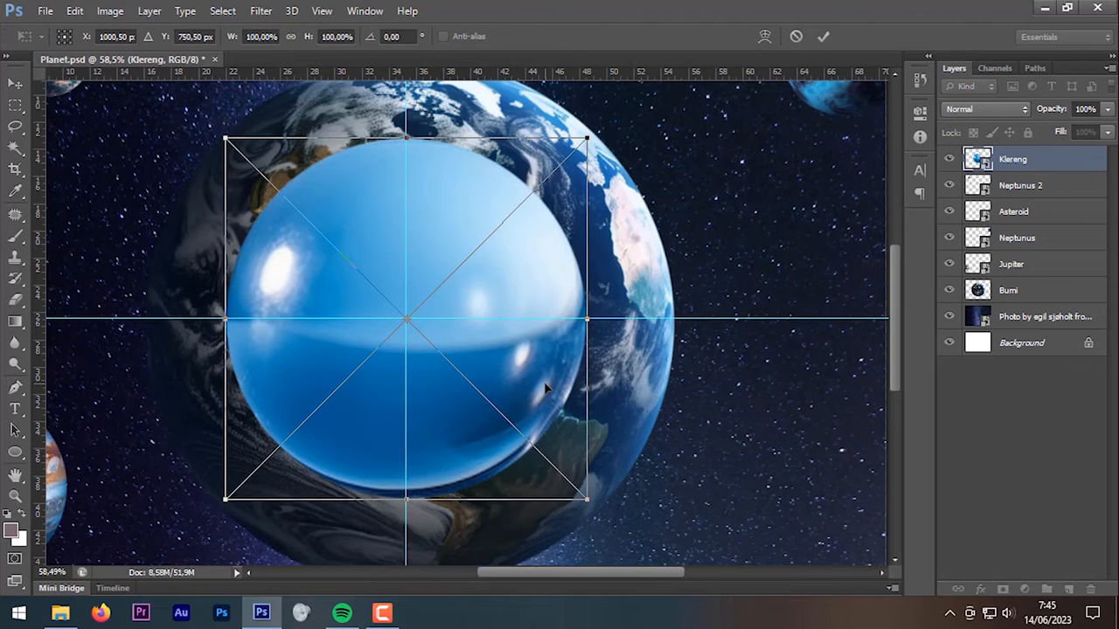
pyautogui.scroll(-2, 545, 389)
pyautogui.press('Return')
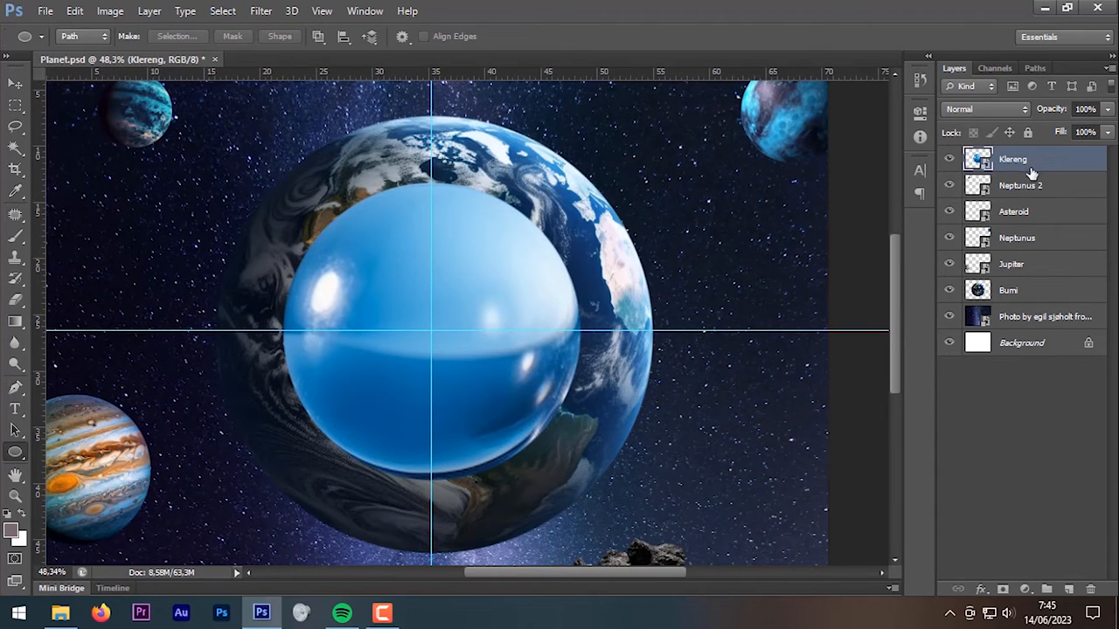
pyautogui.moveTo(1033, 204); pyautogui.dragTo(1031, 184)
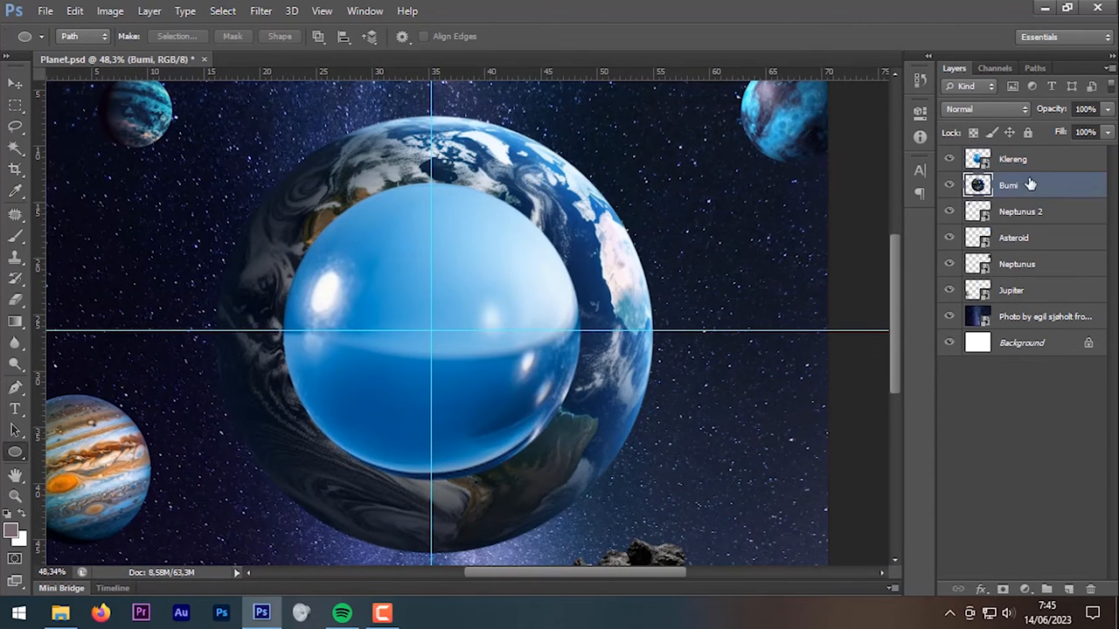
# Step: Open the meteor rock PNG from the Planets folder as its own document
pyautogui.click(61, 612)
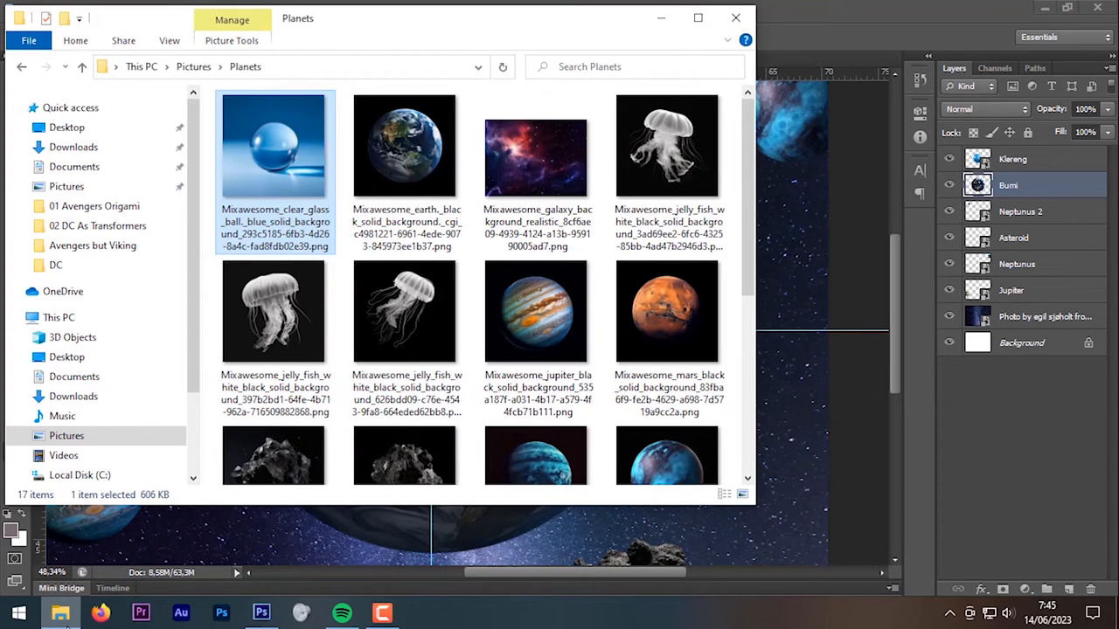
pyautogui.scroll(-3, 536, 355)
pyautogui.moveTo(308, 407); pyautogui.dragTo(828, 9)
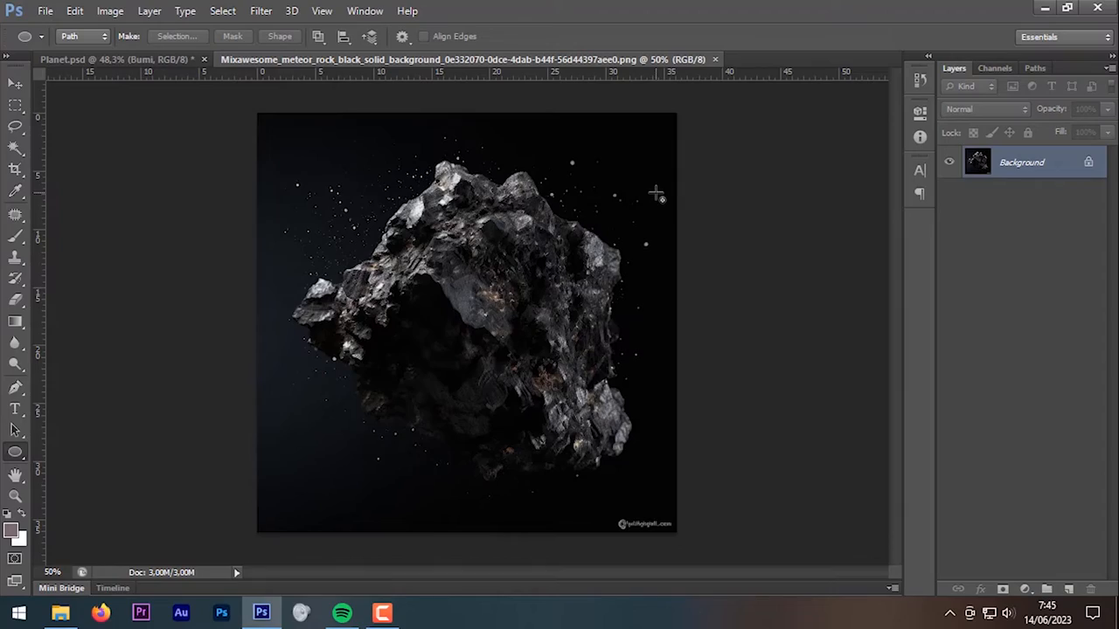
# Step: Magic Wand the black background around the rock and trim stray areas along its lower edge with the Lasso
pyautogui.click(16, 148)
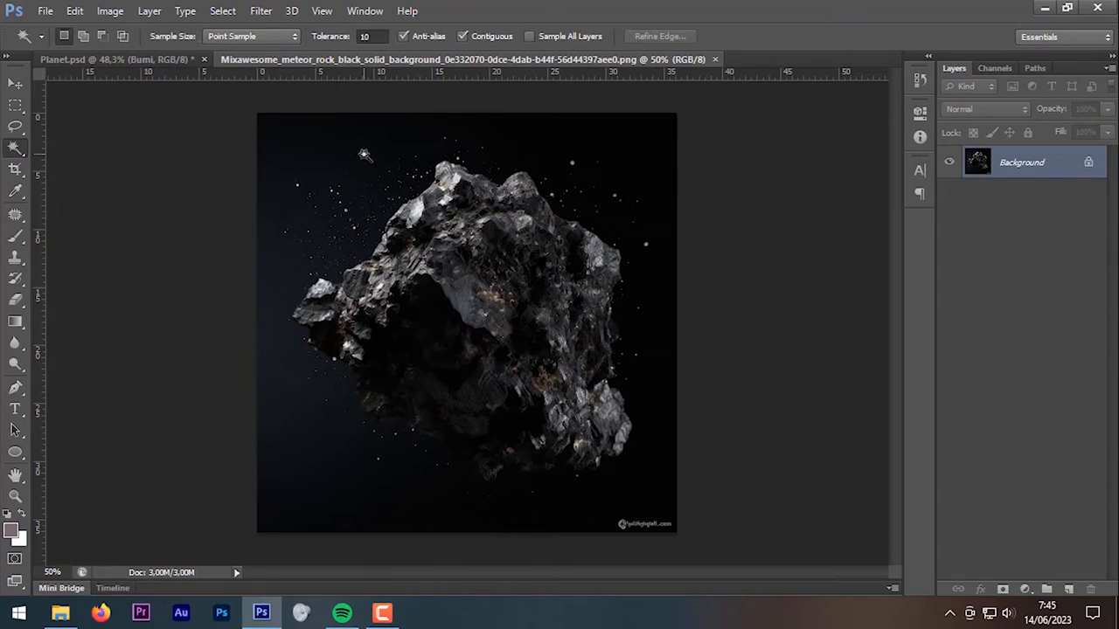
pyautogui.click(364, 156)
pyautogui.press('l')
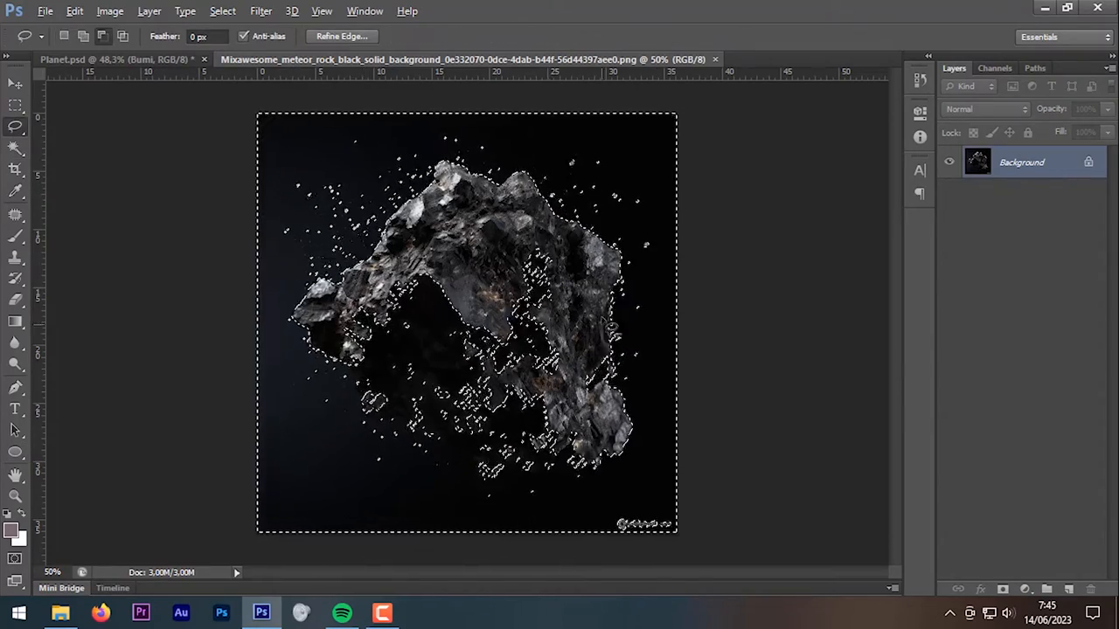
pyautogui.scroll(5, 620, 382)
pyautogui.scroll(5, 620, 382)
pyautogui.scroll(-5, 542, 361)
pyautogui.moveTo(542, 361); pyautogui.dragTo(495, 320)
pyautogui.scroll(4, 494, 320)
pyautogui.moveTo(565, 276); pyautogui.dragTo(568, 379)
pyautogui.moveTo(273, 399); pyautogui.dragTo(336, 100)
pyautogui.moveTo(205, 371)
pyautogui.mouseDown()
pyautogui.moveTo(683, 365)
pyautogui.moveTo(135, 302)
pyautogui.moveTo(655, 174)
pyautogui.mouseUp()
# Step: Refine the rock selection inside its dark area and along its edges
pyautogui.scroll(-4, 655, 175)
pyautogui.moveTo(656, 175); pyautogui.dragTo(623, 441)
pyautogui.moveTo(549, 193)
pyautogui.mouseDown()
pyautogui.moveTo(671, 386)
pyautogui.moveTo(530, 275)
pyautogui.moveTo(696, 261)
pyautogui.mouseUp()
pyautogui.moveTo(487, 194)
pyautogui.mouseDown()
pyautogui.moveTo(205, 372)
pyautogui.moveTo(288, 253)
pyautogui.mouseUp()
pyautogui.moveTo(524, 498); pyautogui.dragTo(516, 241)
pyautogui.moveTo(552, 259); pyautogui.dragTo(521, 467)
pyautogui.hotkey('ctrl', '0')
# Step: Copy the rock to a new layer and place it in Planet.psd over Earth's upper right
pyautogui.hotkey('ctrl', 'j')
pyautogui.press('v')
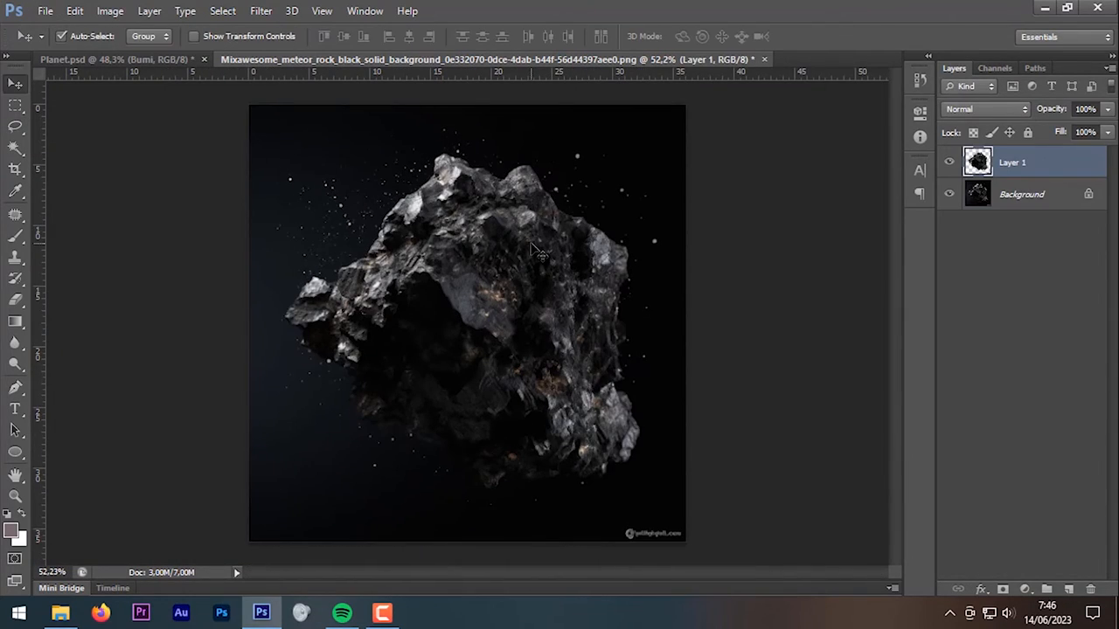
pyautogui.moveTo(539, 253); pyautogui.dragTo(560, 341)
pyautogui.hotkey('ctrl', '0')
pyautogui.moveTo(607, 411); pyautogui.dragTo(618, 326)
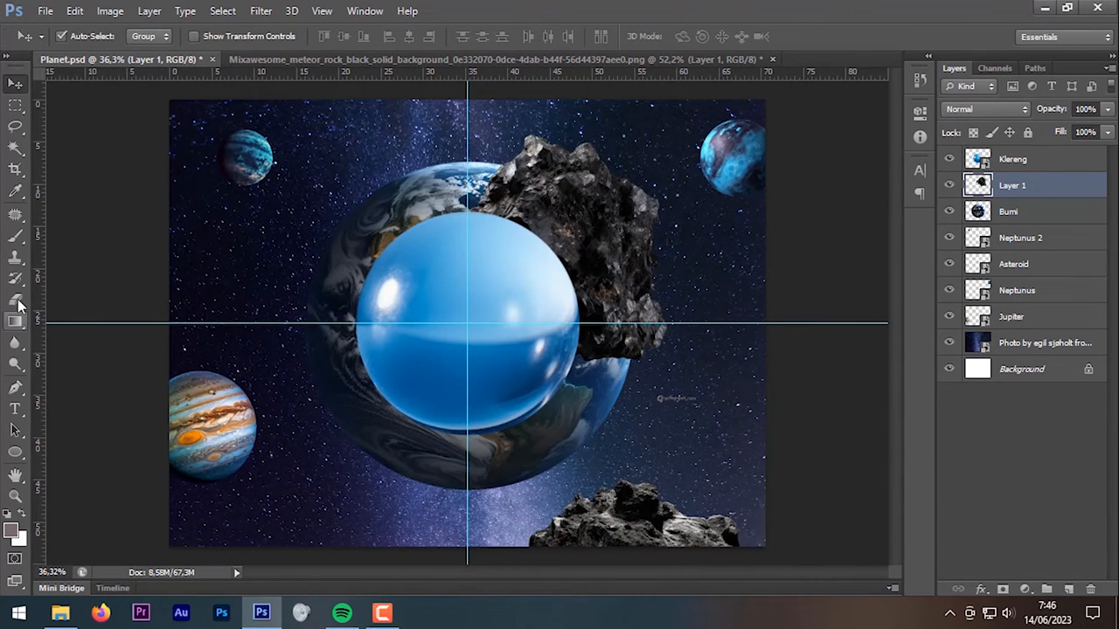
# Step: Convert the rock Layer 1 to a smart object
pyautogui.click(16, 301)
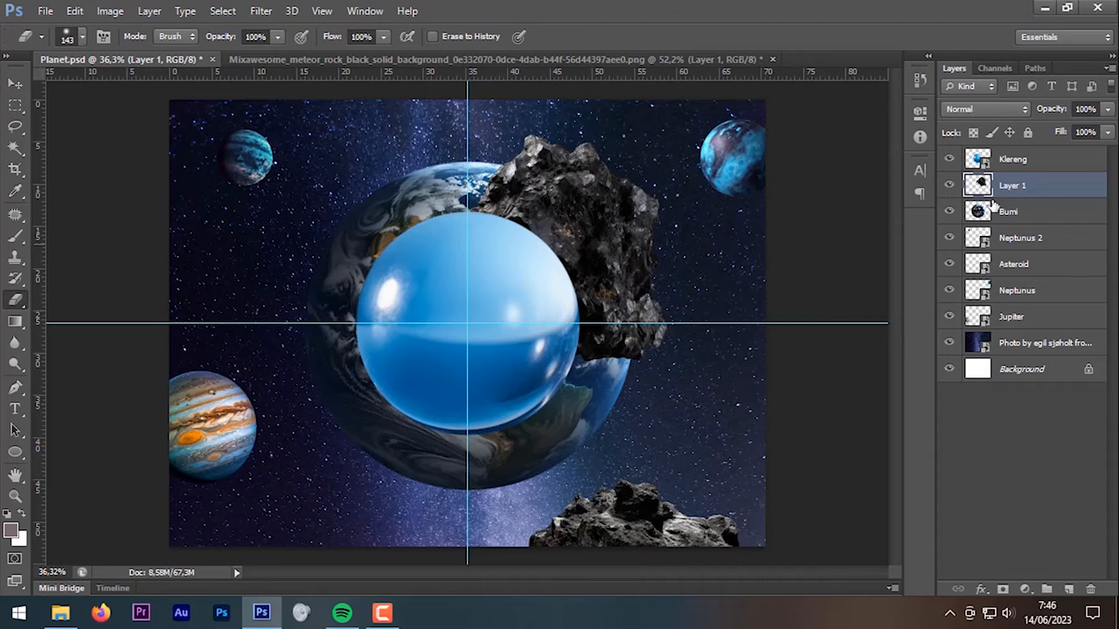
pyautogui.rightClick(1046, 189)
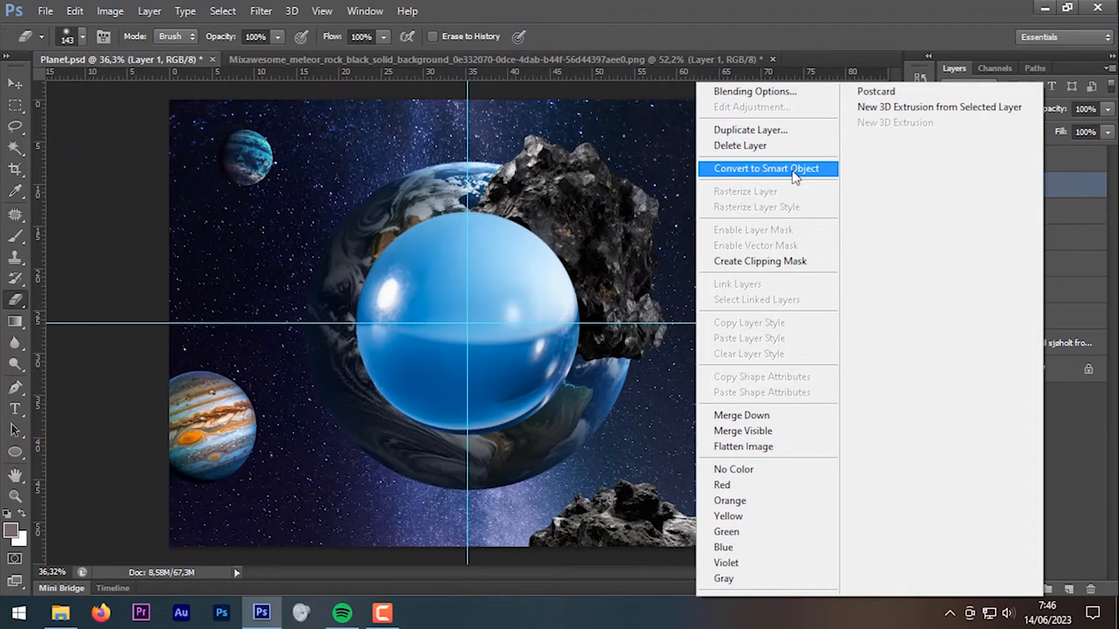
pyautogui.click(795, 172)
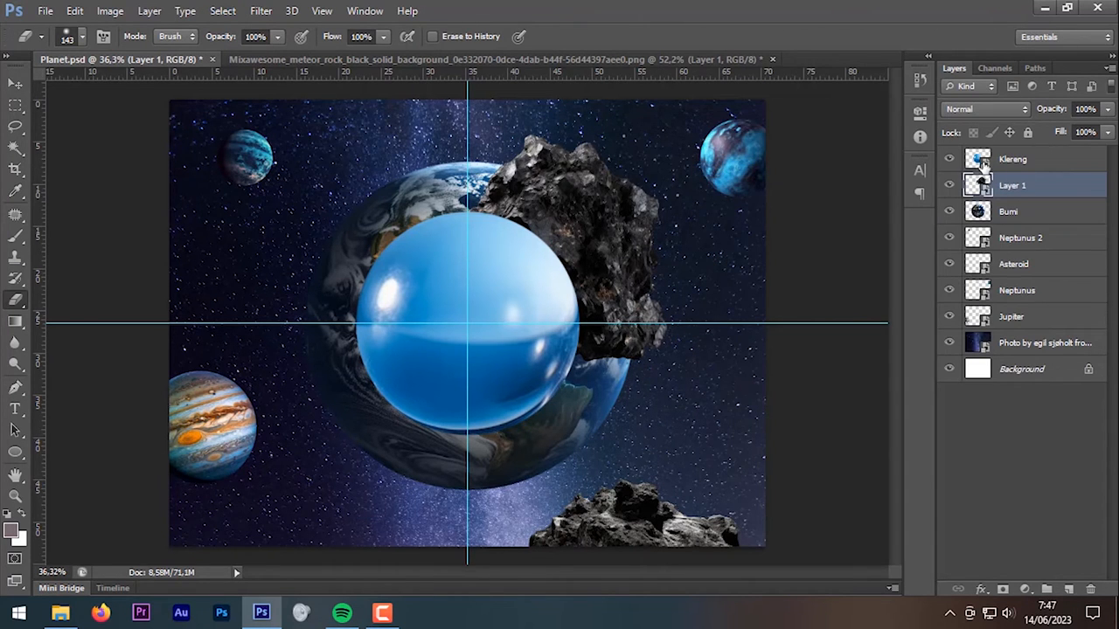
# Step: Hide the Klereng glass ball and rock Layer 1, and hide the guides
pyautogui.click(950, 160)
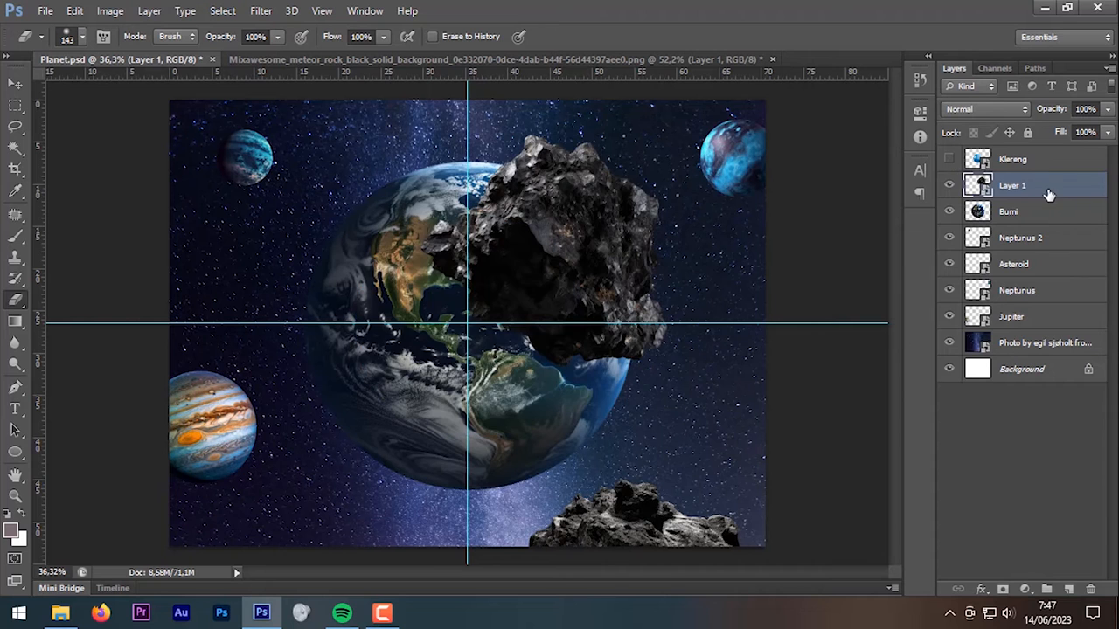
pyautogui.click(950, 186)
pyautogui.scroll(3, 452, 377)
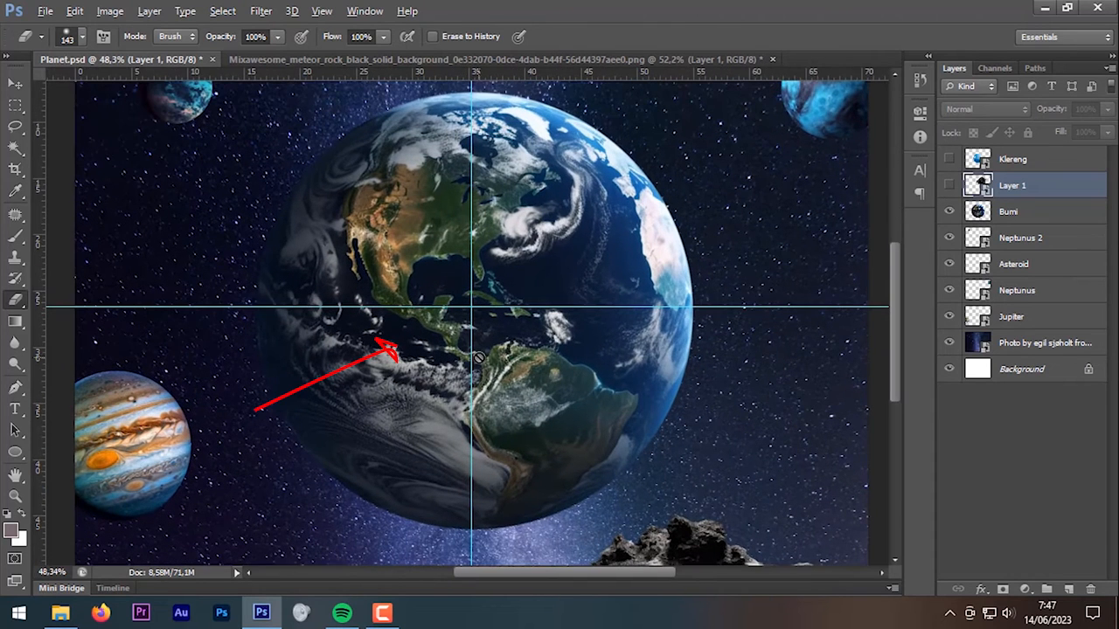
pyautogui.moveTo(577, 256); pyautogui.dragTo(572, 276)
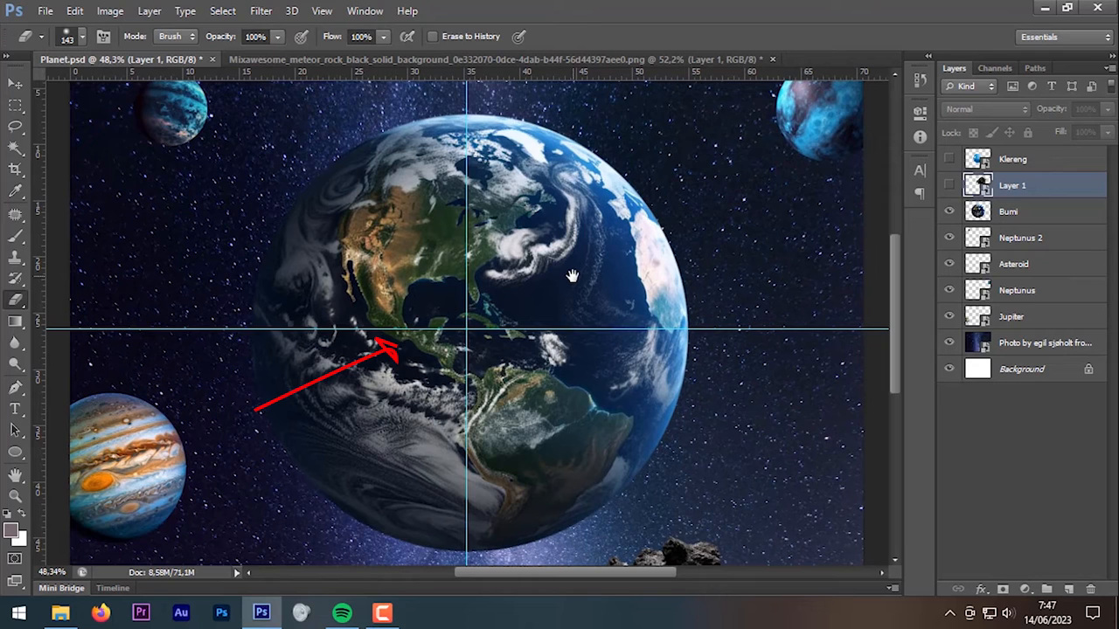
pyautogui.hotkey('ctrl', ';')
pyautogui.hotkey('ctrl', ';')
pyautogui.hotkey('ctrl', ';')
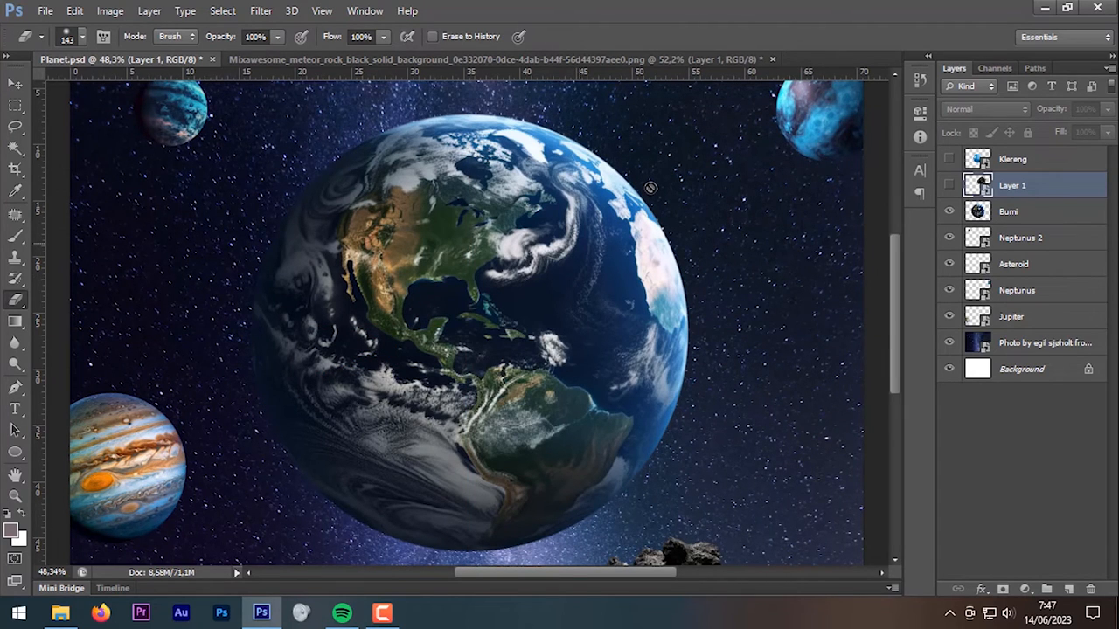
pyautogui.click(15, 127)
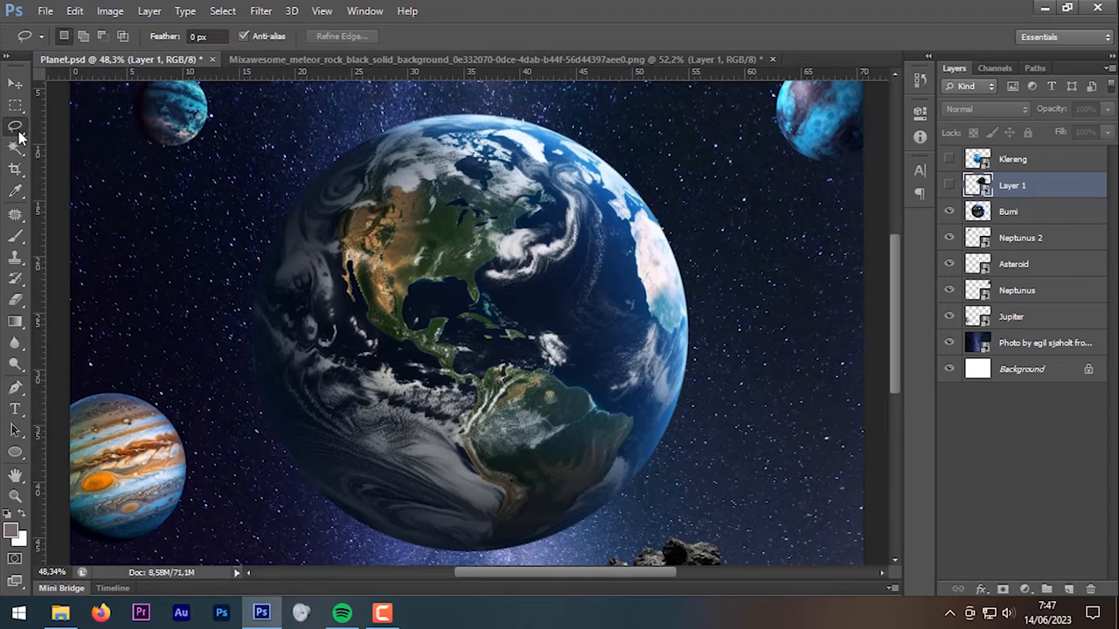
# Step: Add a layer mask to the Bumi Earth layer
pyautogui.click(989, 219)
pyautogui.click(949, 212)
pyautogui.click(949, 211)
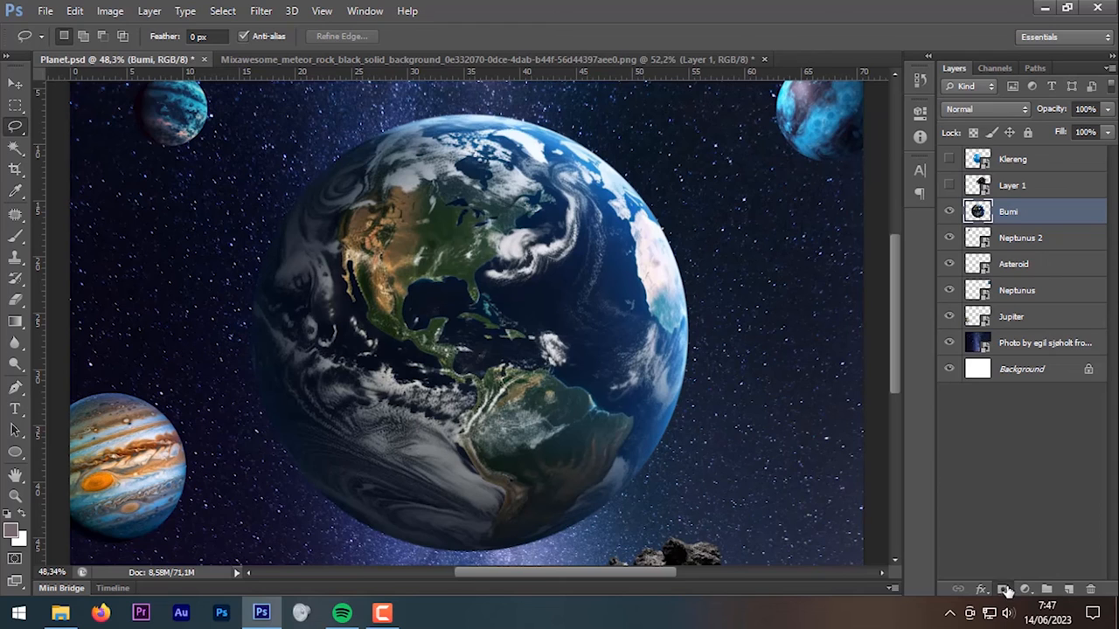
pyautogui.click(1003, 590)
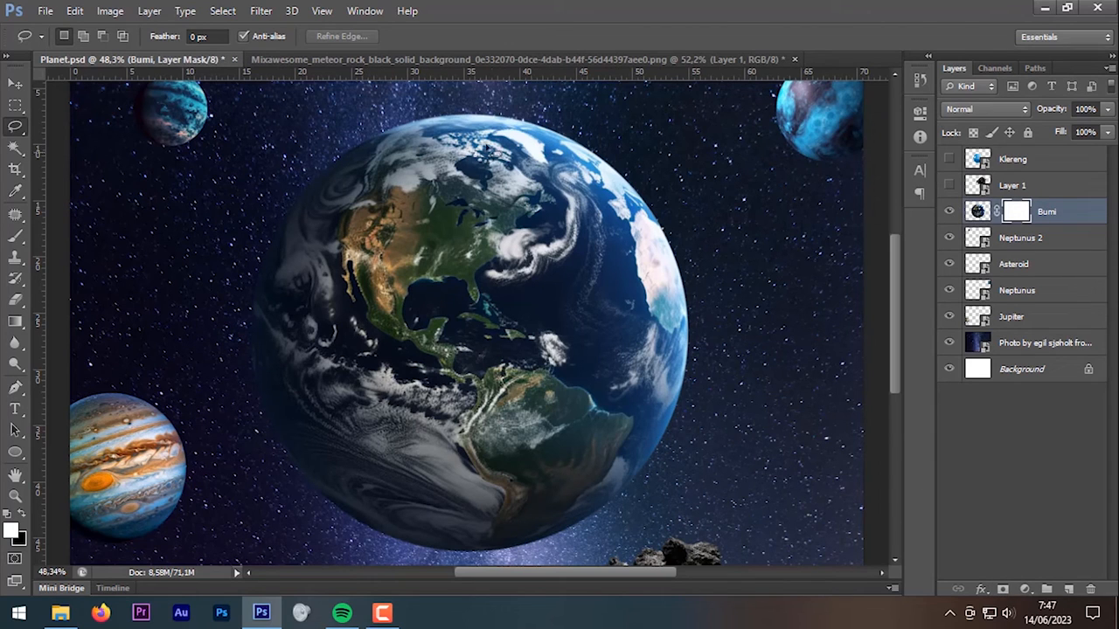
# Step: Lasso a jagged chunk of the Earth's right side and fill it black on the mask
pyautogui.moveTo(487, 109)
pyautogui.mouseDown()
pyautogui.moveTo(513, 124)
pyautogui.moveTo(478, 155)
pyautogui.mouseUp()
pyautogui.moveTo(495, 256)
pyautogui.mouseDown()
pyautogui.moveTo(476, 287)
pyautogui.moveTo(437, 276)
pyautogui.moveTo(407, 329)
pyautogui.mouseUp()
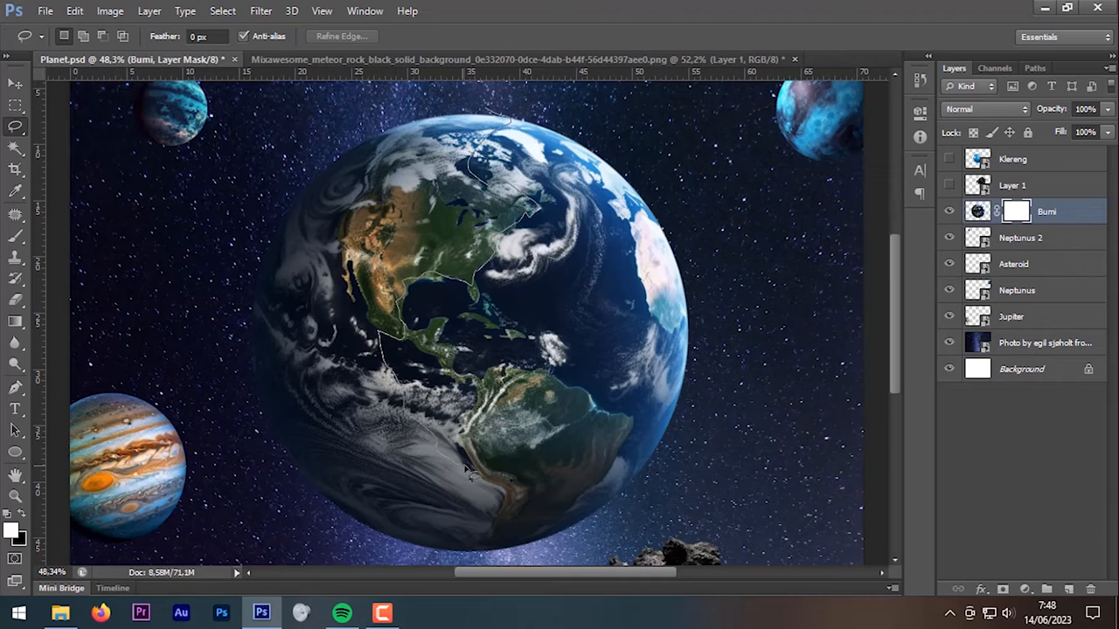
pyautogui.moveTo(474, 469)
pyautogui.mouseDown()
pyautogui.moveTo(560, 461)
pyautogui.moveTo(605, 441)
pyautogui.moveTo(662, 439)
pyautogui.moveTo(709, 395)
pyautogui.moveTo(731, 224)
pyautogui.moveTo(683, 111)
pyautogui.moveTo(592, 89)
pyautogui.moveTo(512, 98)
pyautogui.mouseUp()
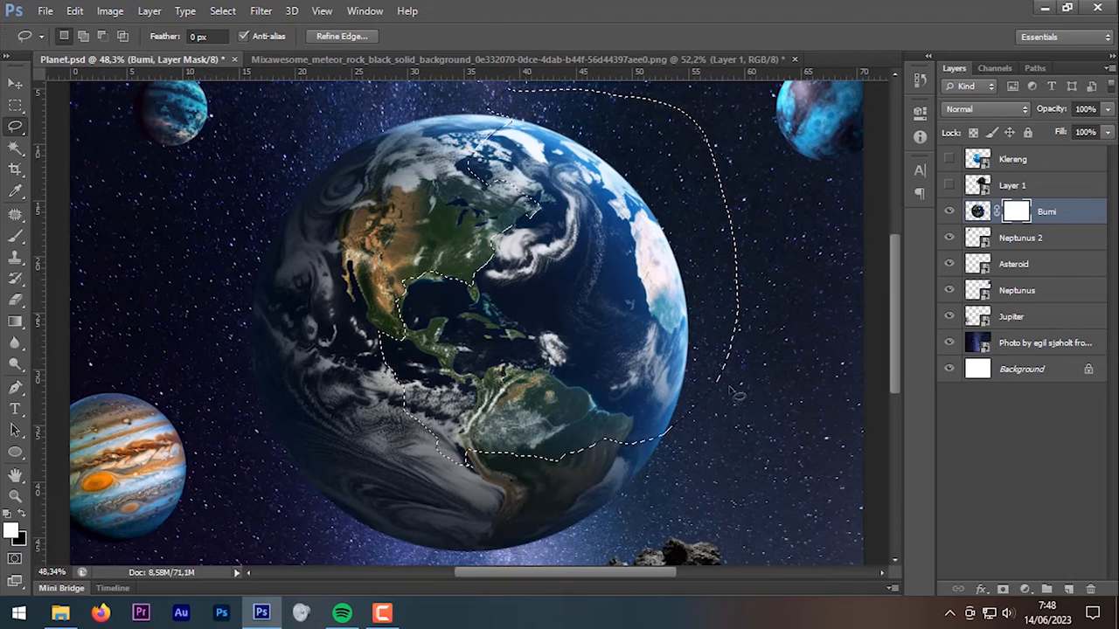
pyautogui.click(978, 212)
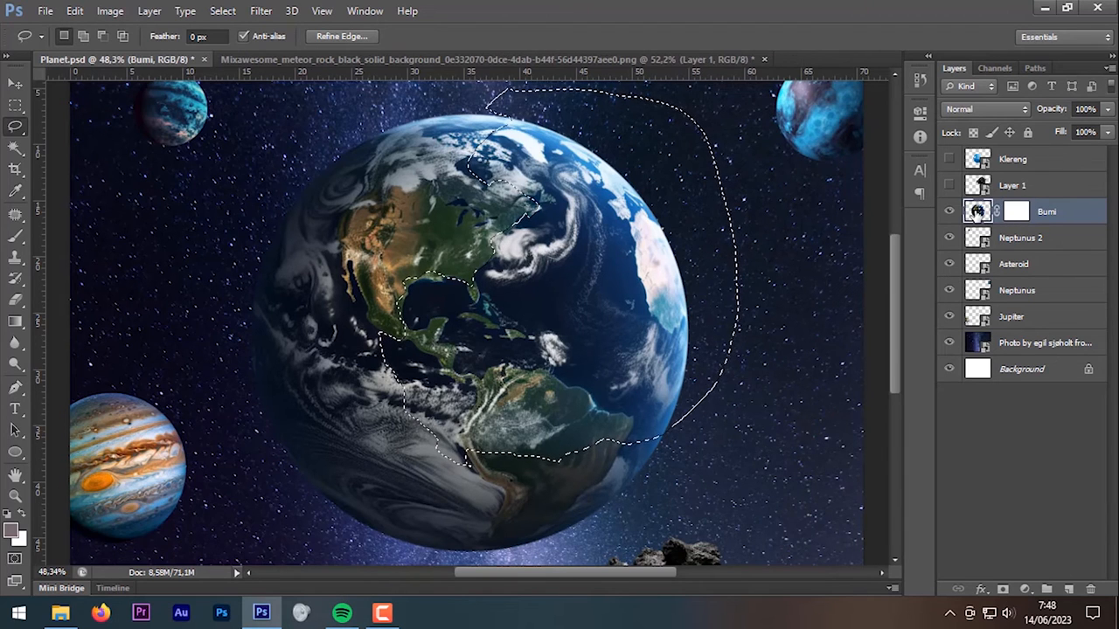
pyautogui.click(1014, 214)
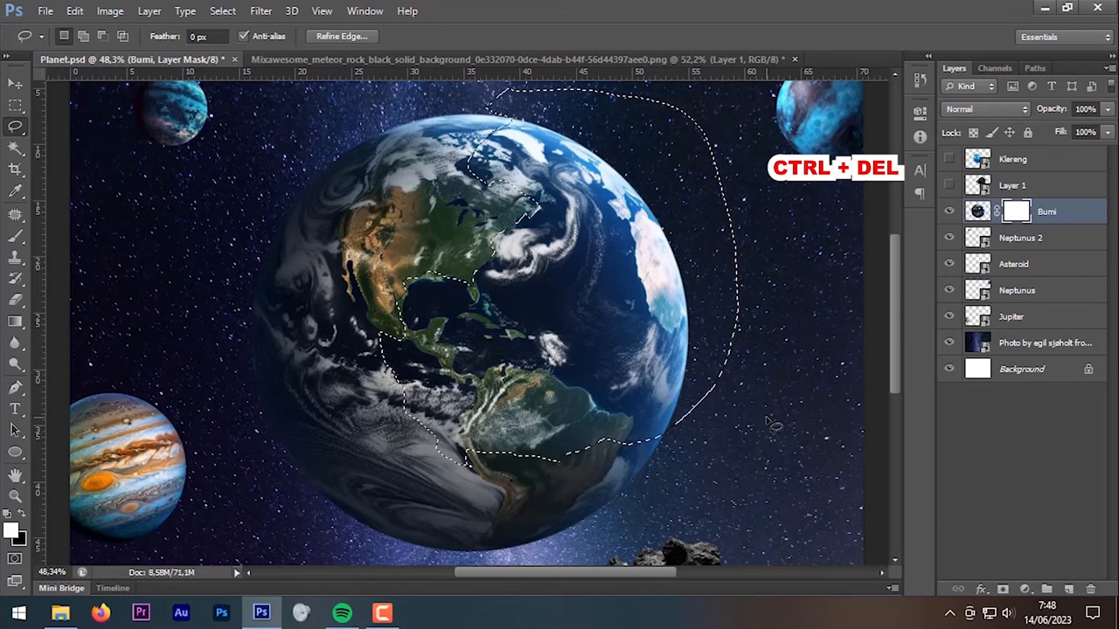
pyautogui.hotkey('ctrl', 'Delete')
pyautogui.hotkey('ctrl', 'd')
pyautogui.hotkey('ctrl', '0')
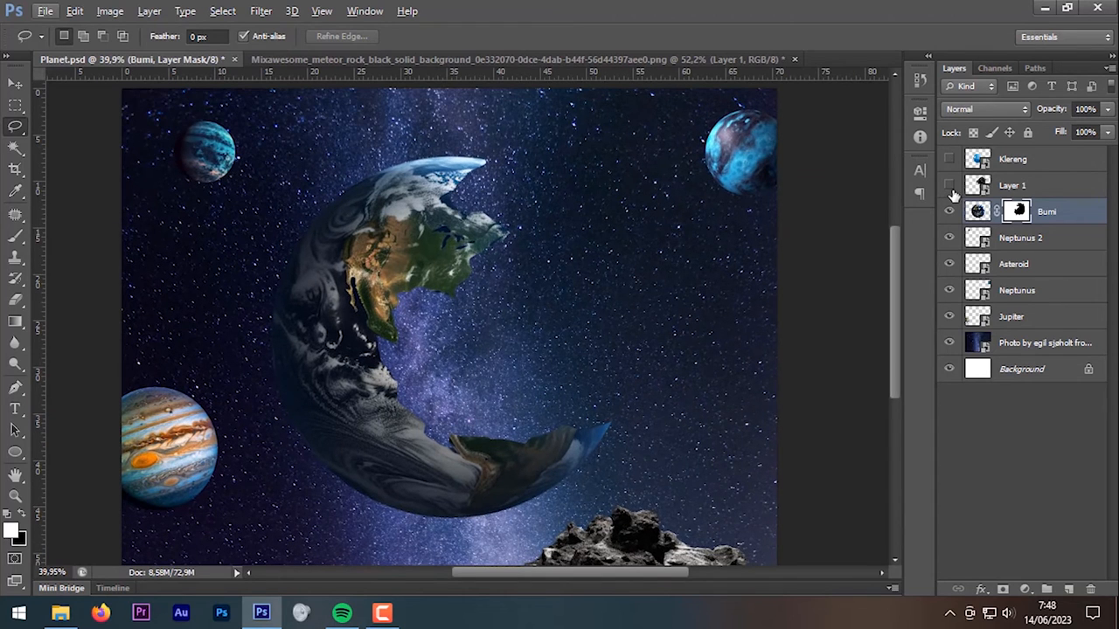
# Step: Show rock Layer 1, move it below Bumi, and enlarge it to about 120.66% in the gap
pyautogui.click(950, 186)
pyautogui.click(1032, 188)
pyautogui.moveTo(1043, 189); pyautogui.dragTo(1039, 218)
pyautogui.hotkey('ctrl', 't')
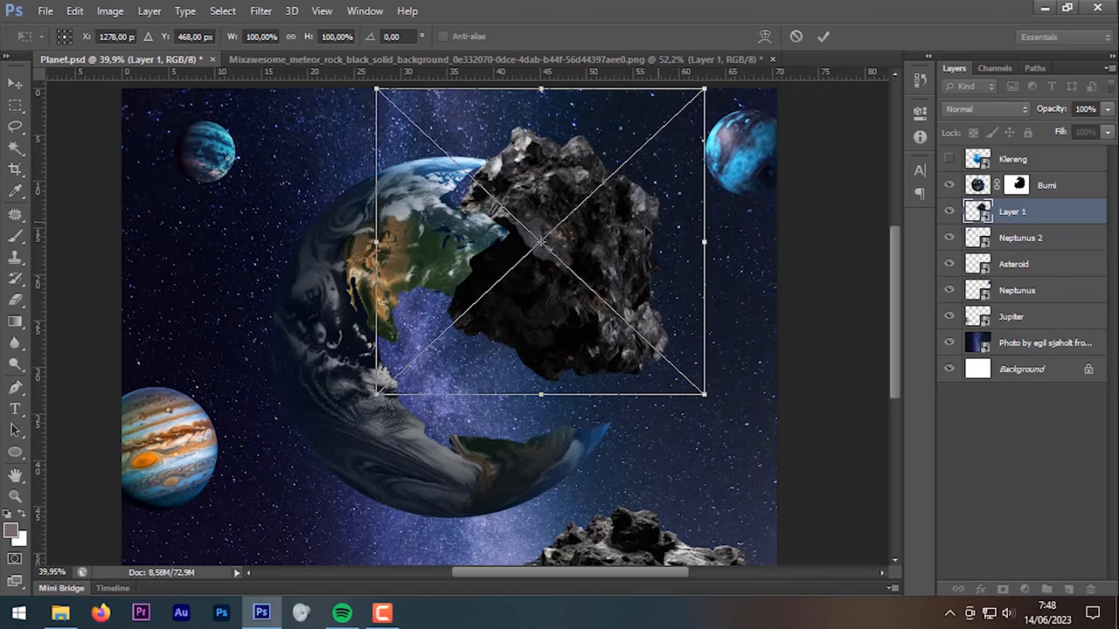
pyautogui.moveTo(647, 225); pyautogui.dragTo(559, 311)
pyautogui.moveTo(618, 173); pyautogui.dragTo(661, 131)
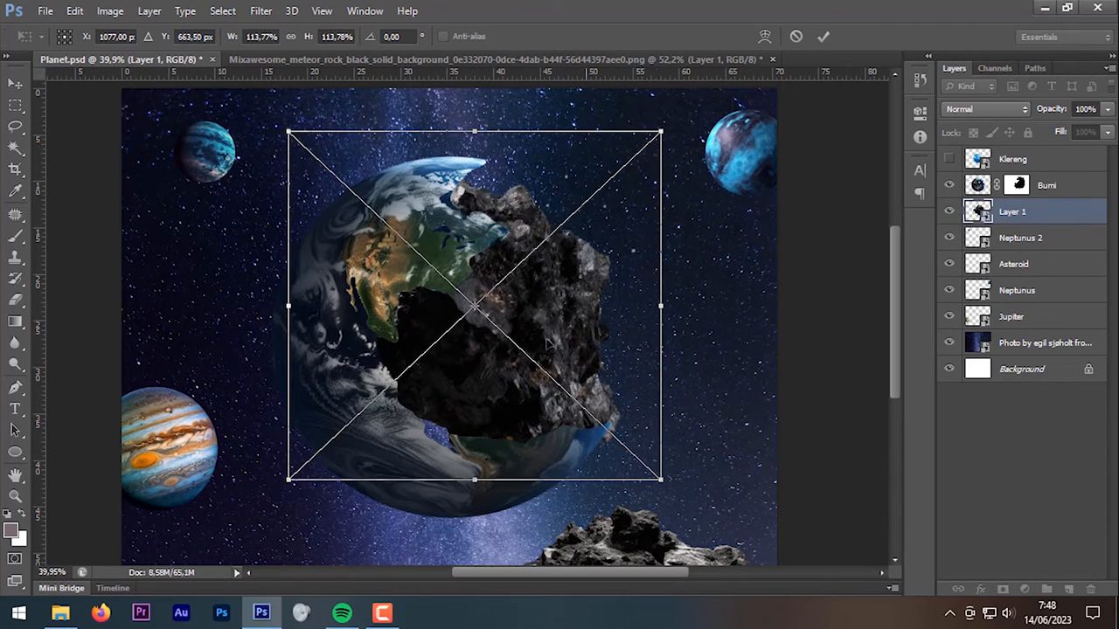
pyautogui.moveTo(291, 485); pyautogui.dragTo(265, 501)
pyautogui.moveTo(417, 444); pyautogui.dragTo(409, 437)
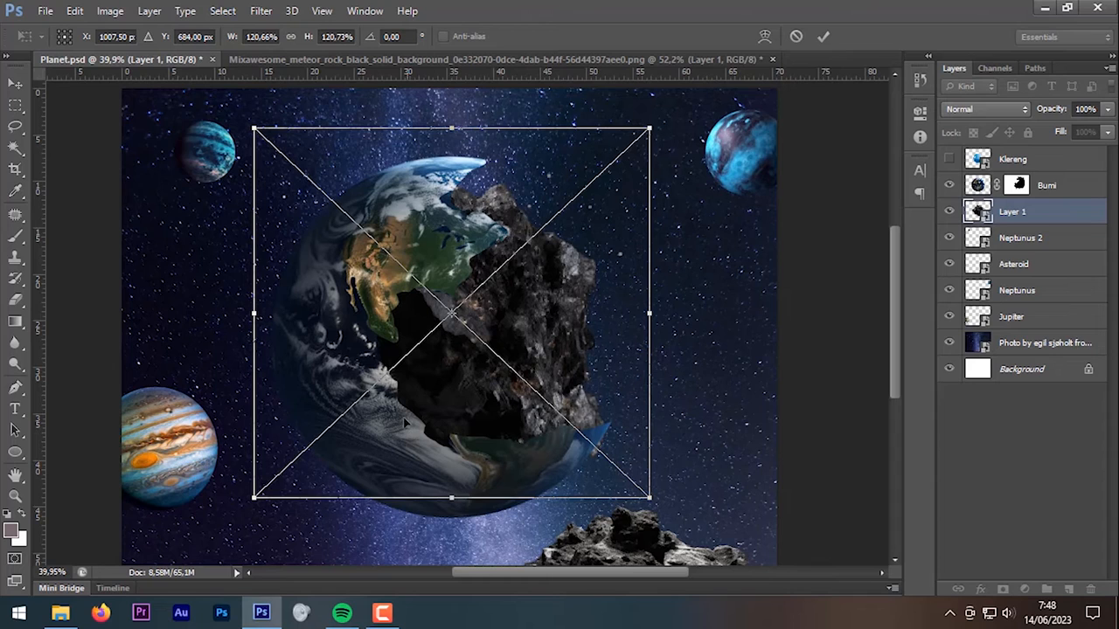
# Step: Warp the rock's mesh so its edges follow the Earth's curve, then commit
pyautogui.rightClick(544, 312)
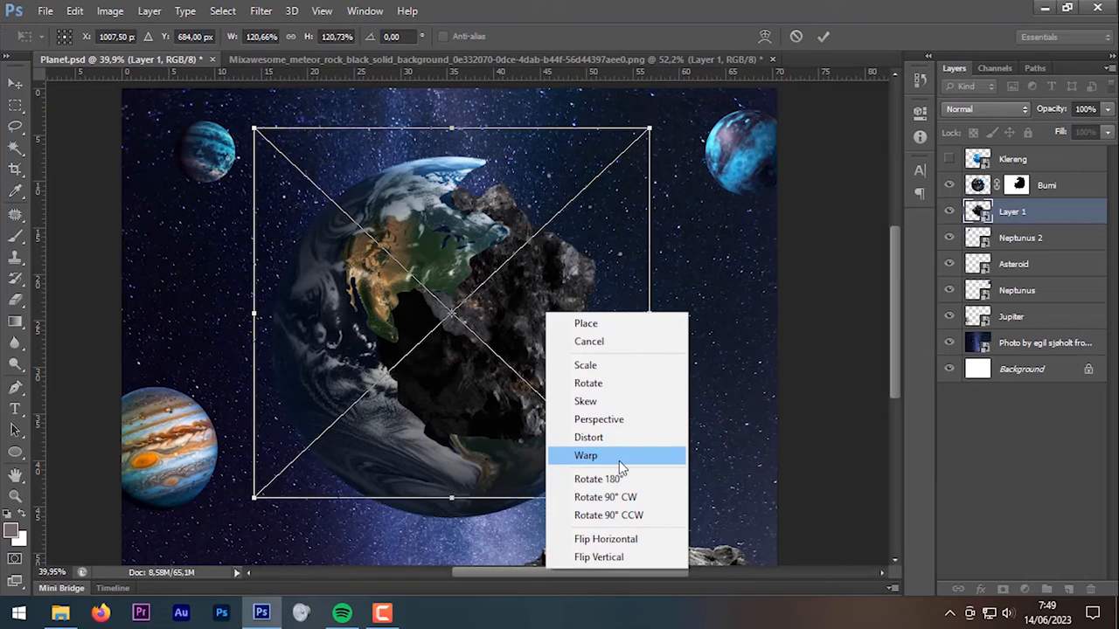
pyautogui.click(674, 478)
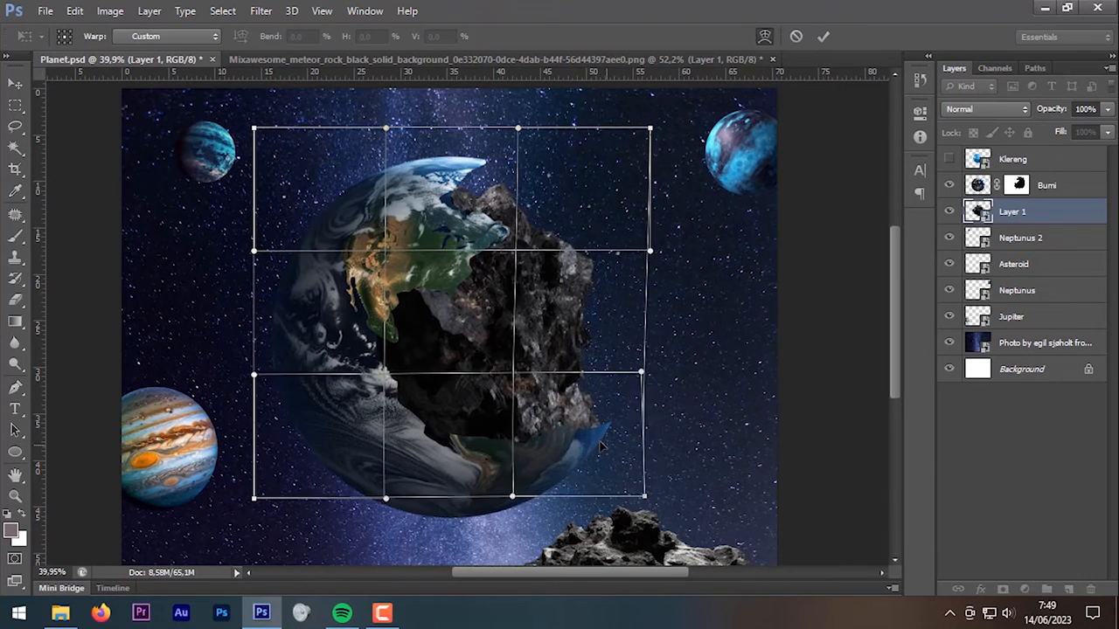
pyautogui.moveTo(587, 366); pyautogui.dragTo(566, 370)
pyautogui.moveTo(507, 196); pyautogui.dragTo(485, 175)
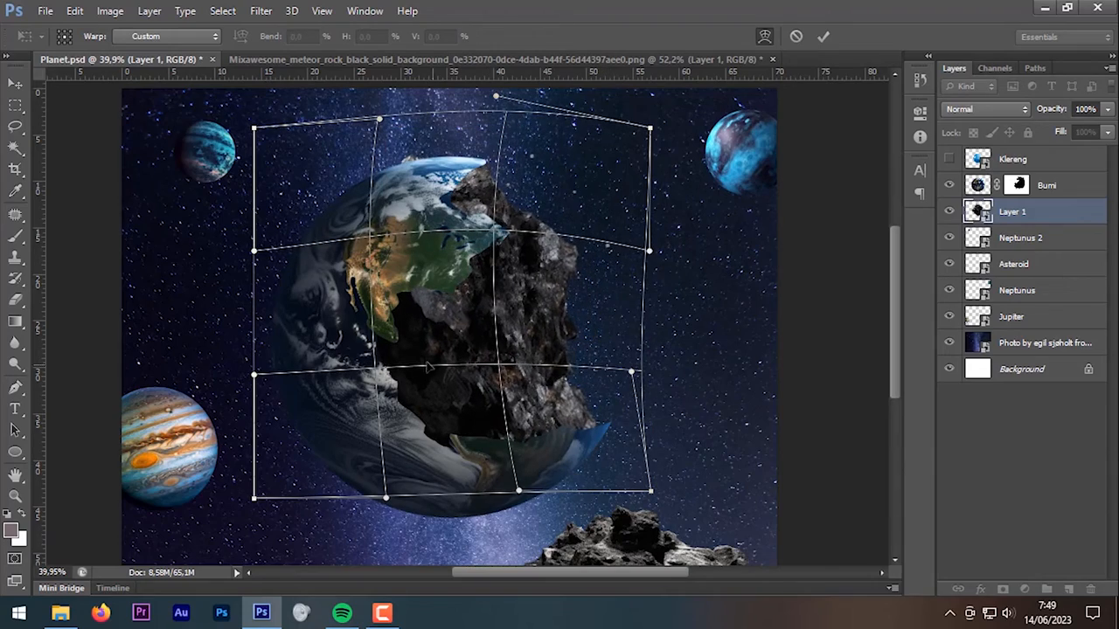
pyautogui.click(818, 38)
pyautogui.scroll(5, 420, 160)
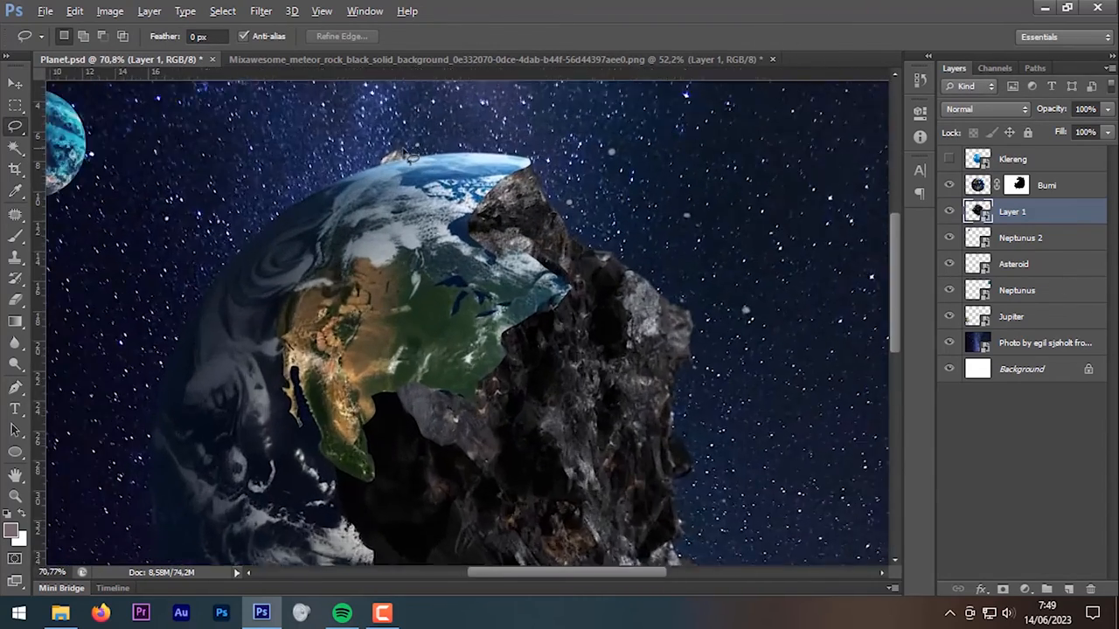
# Step: Add a layer mask to the asteroid Layer 1
pyautogui.scroll(-5, 408, 202)
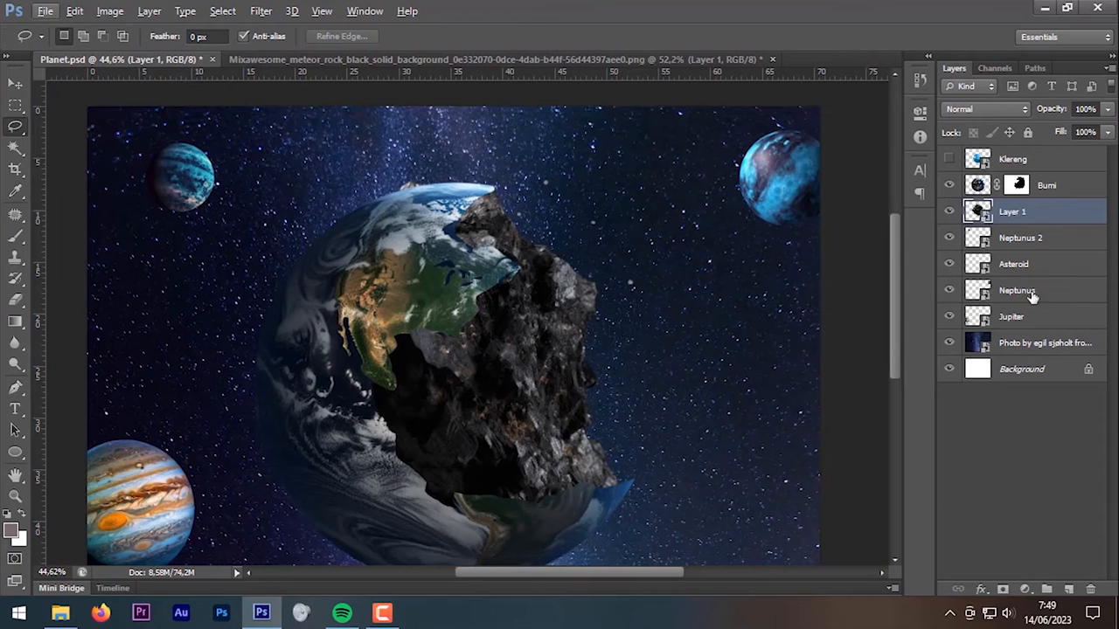
pyautogui.click(1003, 589)
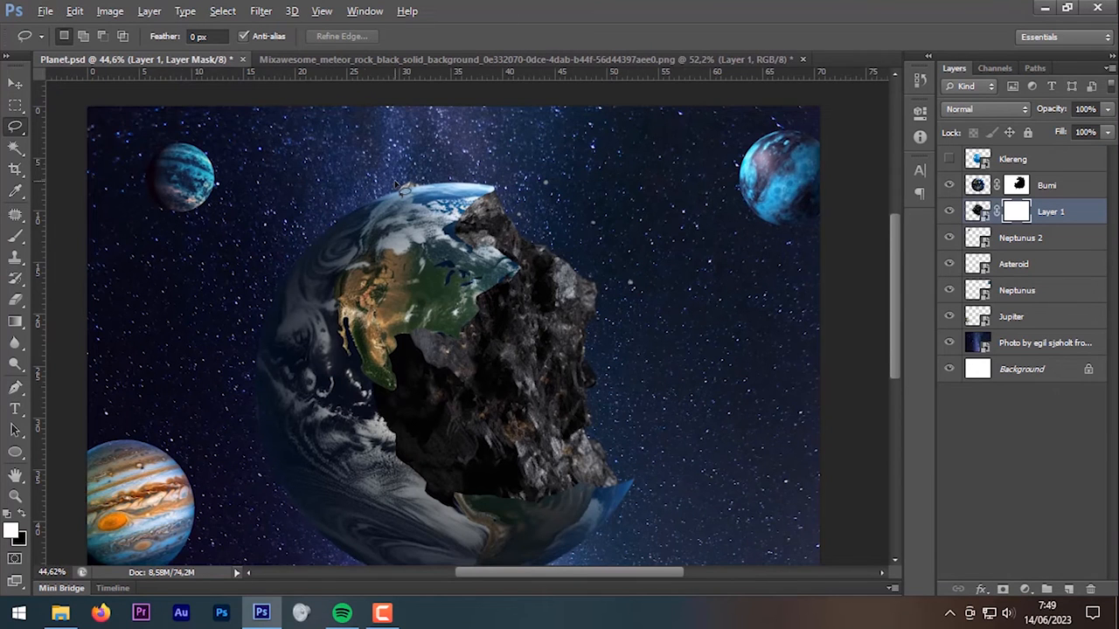
pyautogui.scroll(1, 402, 188)
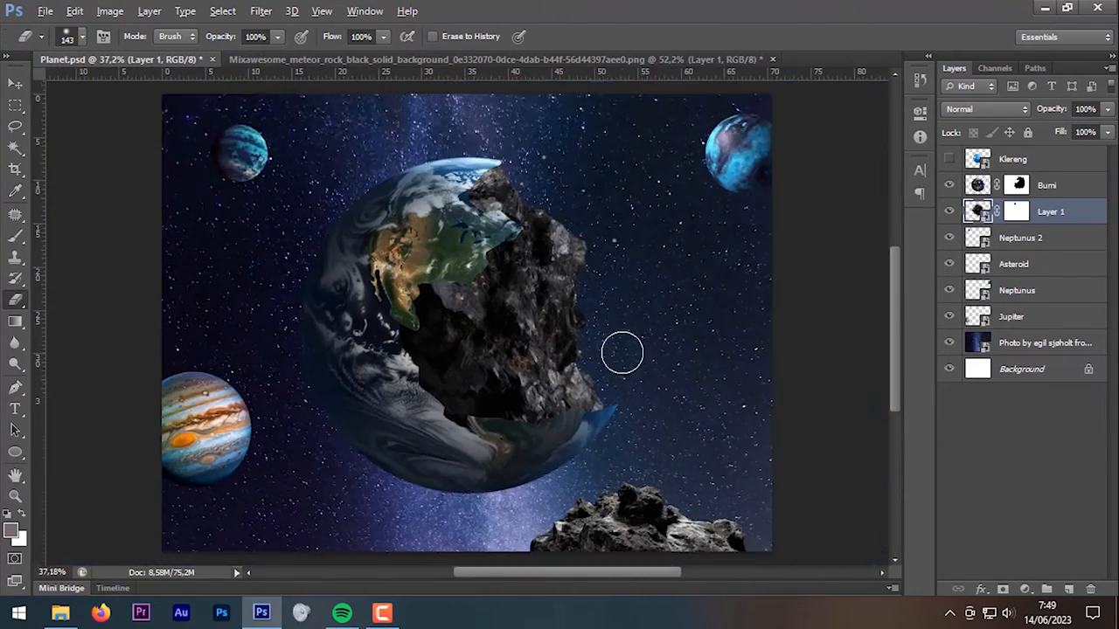
pyautogui.scroll(1, 622, 353)
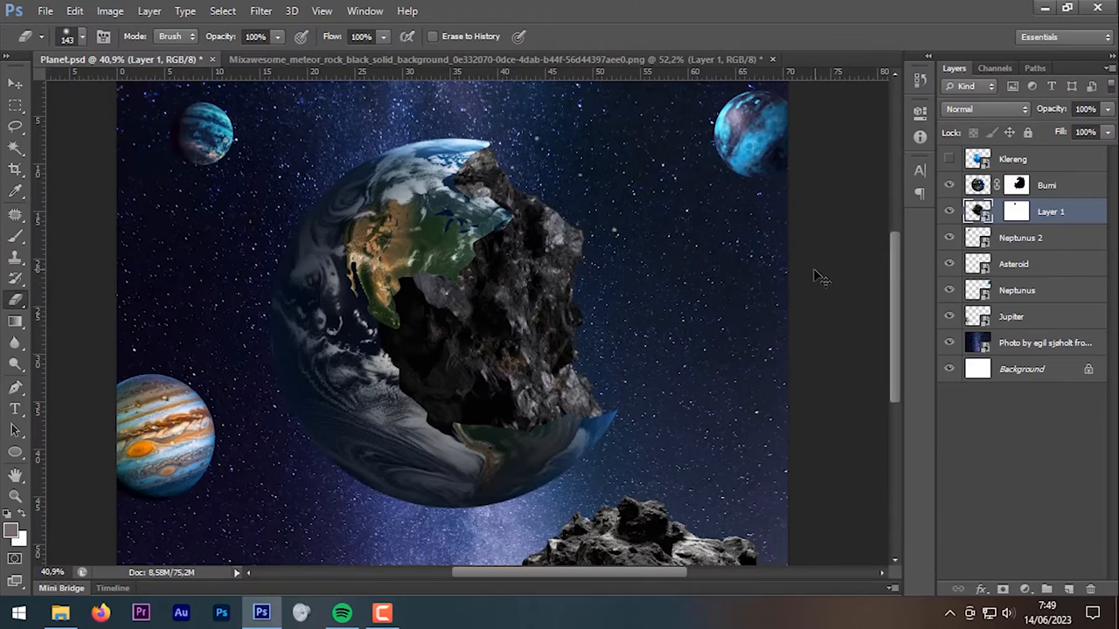
# Step: Warp the asteroid's lower-right part outward over the Earth's edge and commit
pyautogui.hotkey('ctrl', 't')
pyautogui.scroll(3, 630, 427)
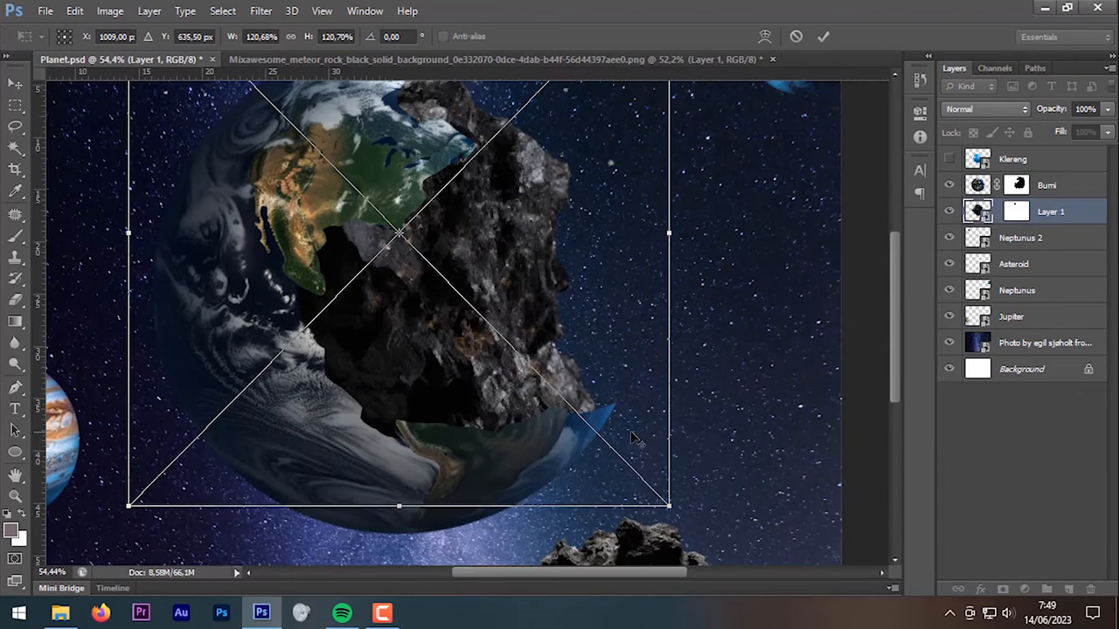
pyautogui.rightClick(629, 427)
pyautogui.click(703, 319)
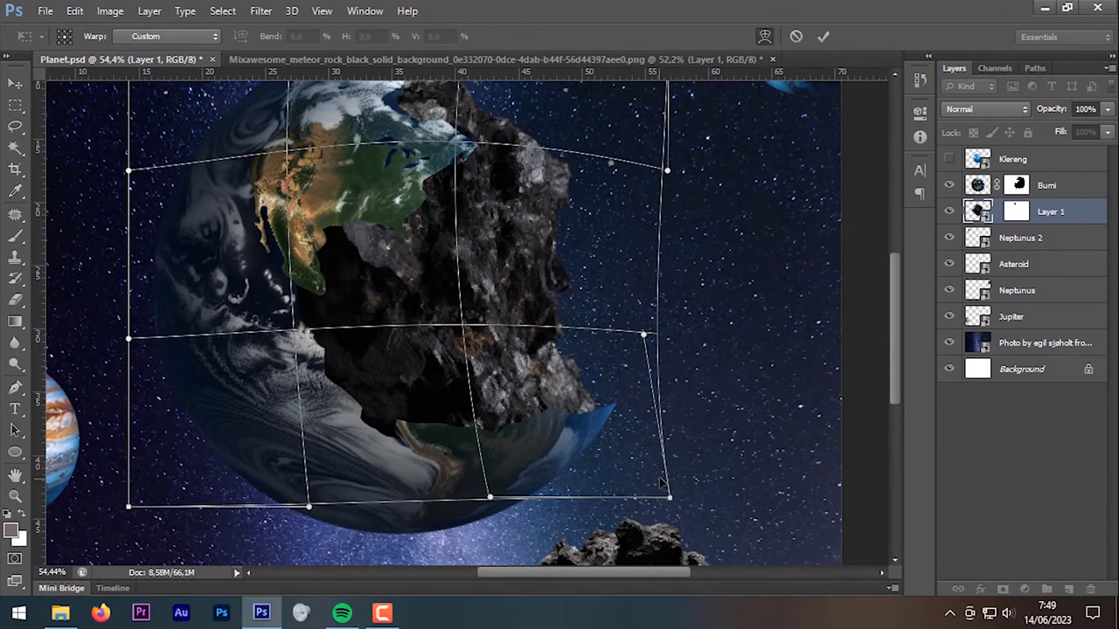
pyautogui.moveTo(660, 476); pyautogui.dragTo(695, 483)
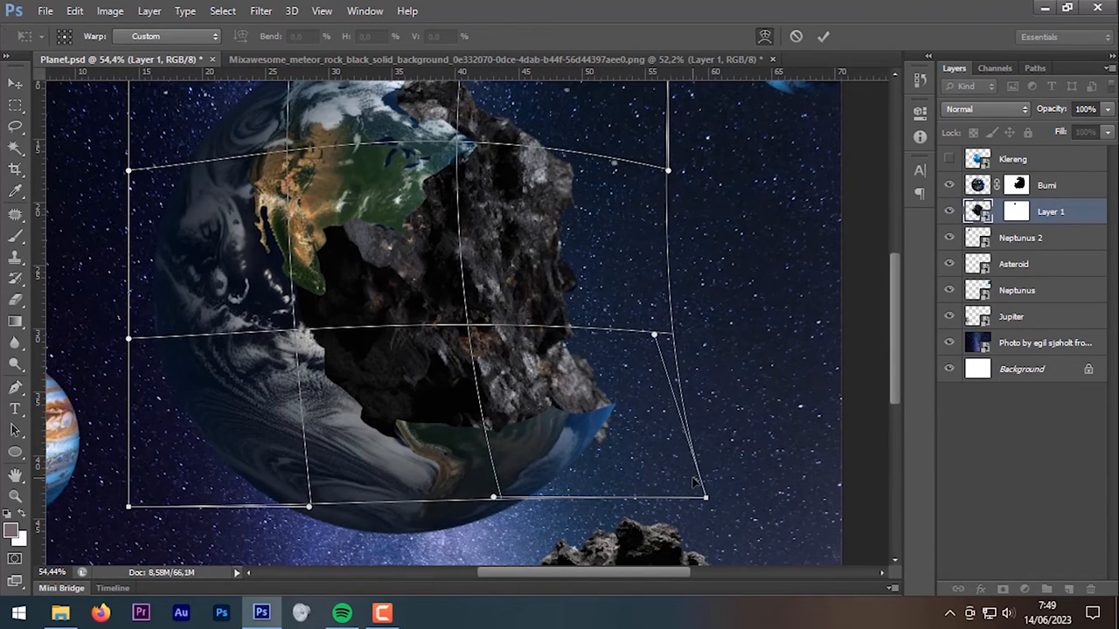
pyautogui.click(823, 35)
# Step: Target Layer 1's mask and show the centre guides with Ctrl+H
pyautogui.press('e')
pyautogui.moveTo(608, 285); pyautogui.dragTo(621, 348)
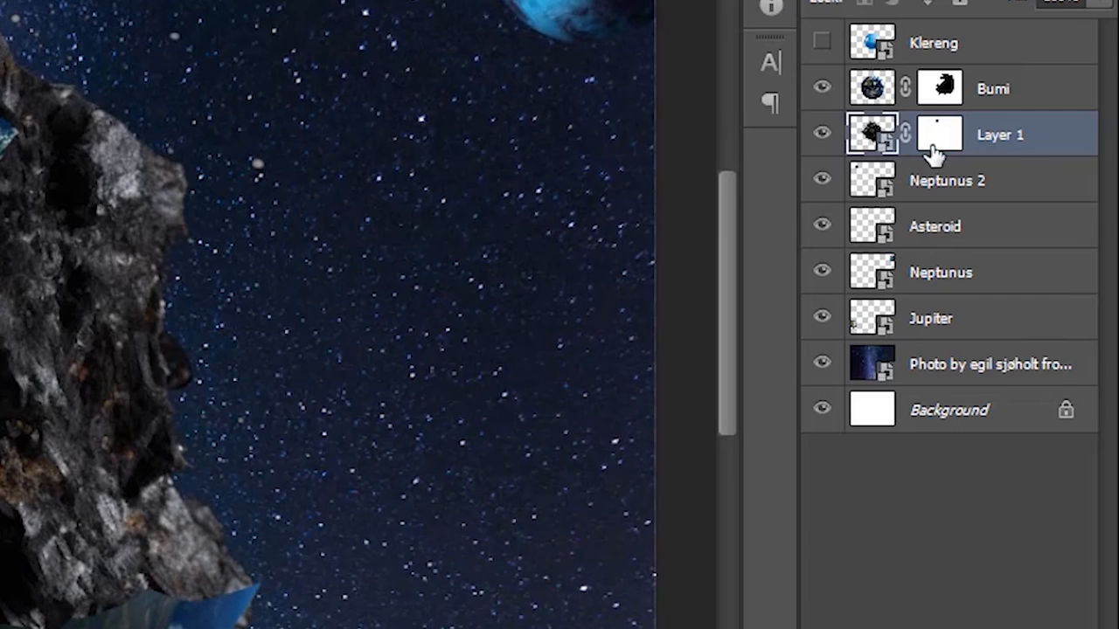
pyautogui.click(1017, 211)
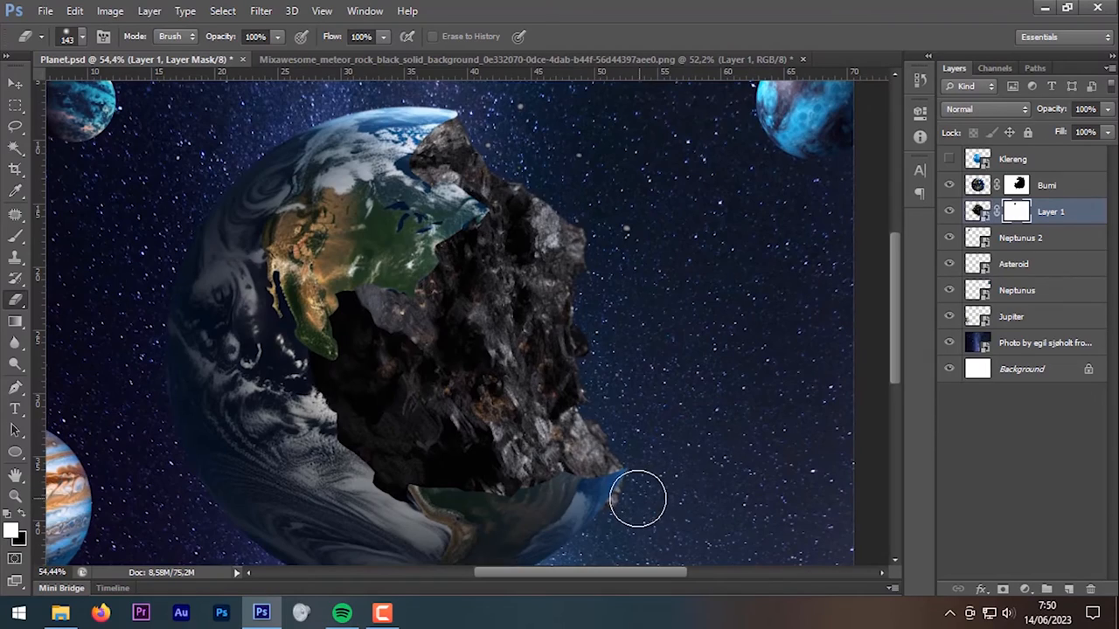
pyautogui.scroll(-3, 627, 320)
pyautogui.scroll(1, 628, 320)
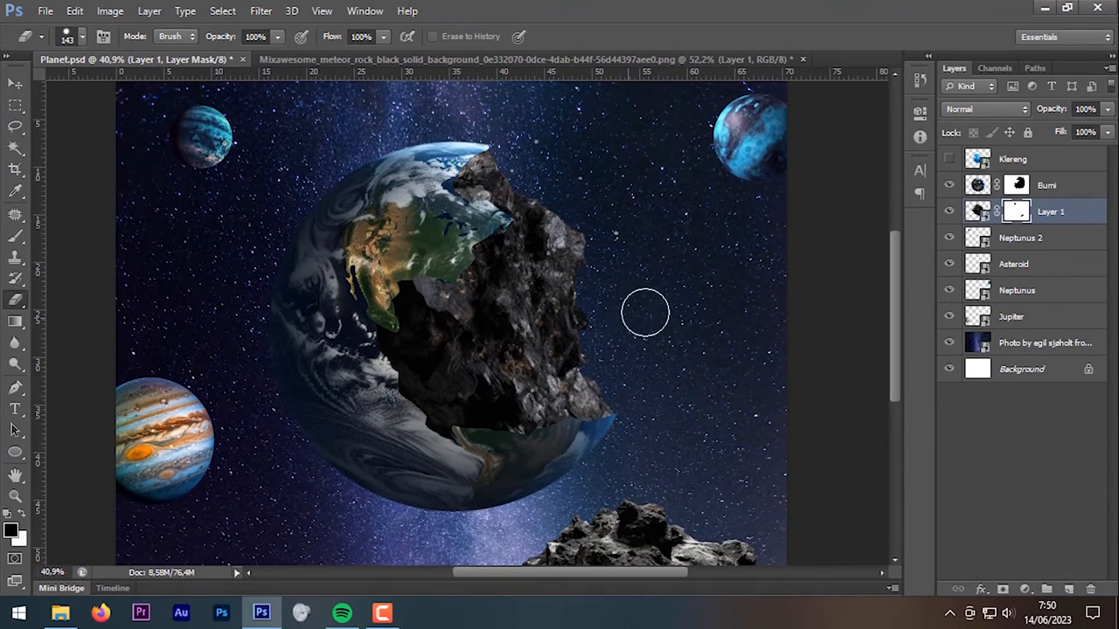
pyautogui.hotkey('ctrl', 'h')
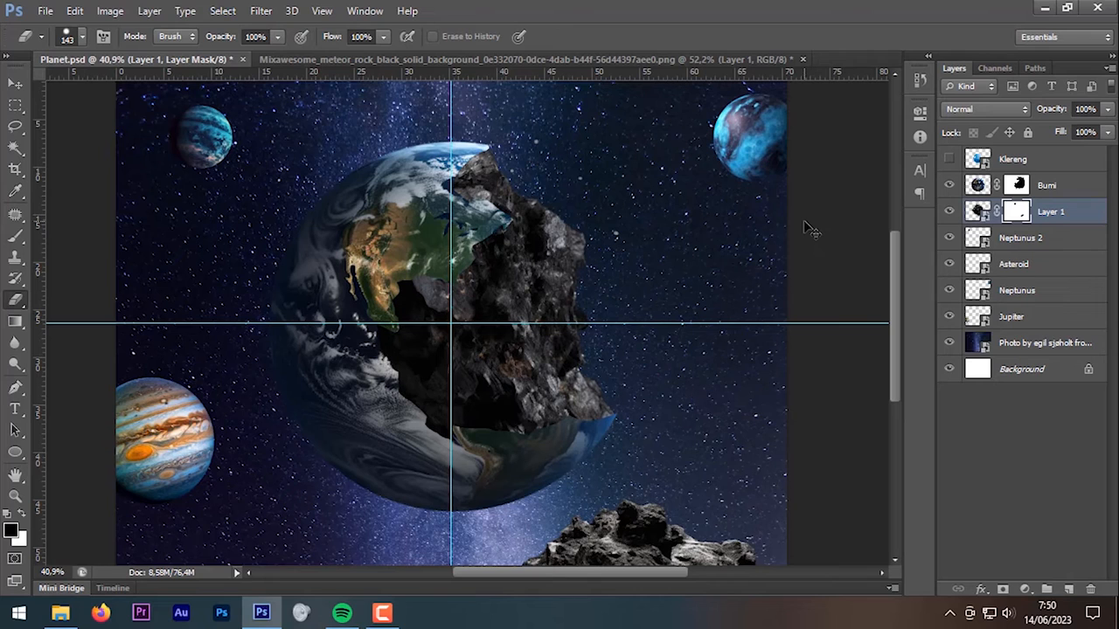
# Step: Show Klereng, drag it below Bumi, and scale it to about 110% inside the hollow
pyautogui.click(950, 159)
pyautogui.moveTo(1028, 163); pyautogui.dragTo(1051, 196)
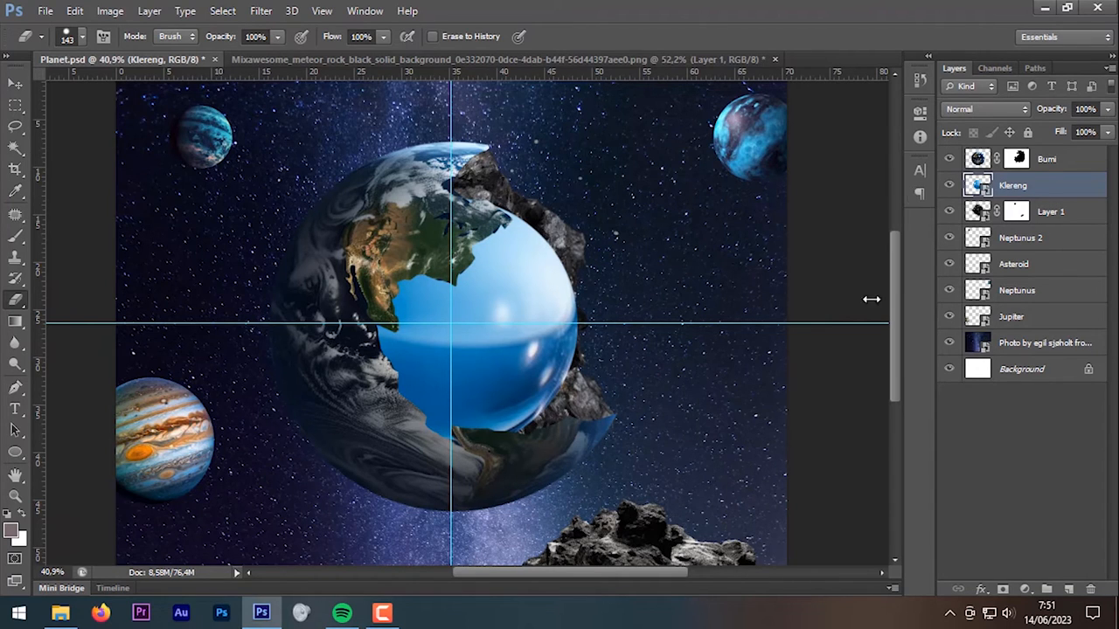
pyautogui.hotkey('ctrl', 't')
pyautogui.moveTo(580, 451); pyautogui.dragTo(595, 465)
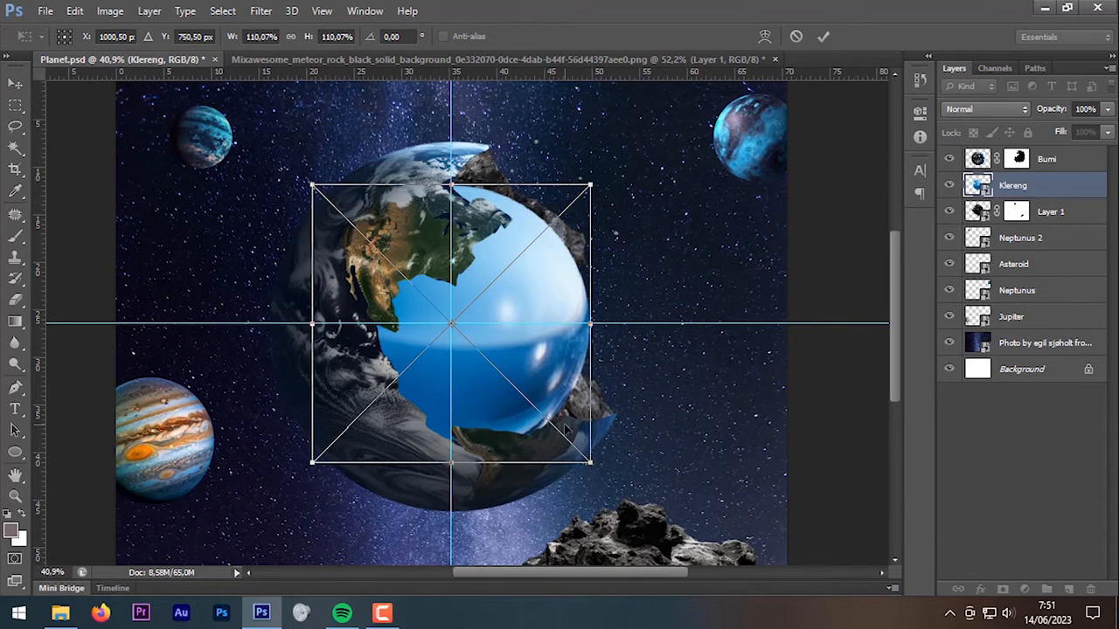
pyautogui.press('Return')
pyautogui.press('e')
pyautogui.scroll(5, 480, 207)
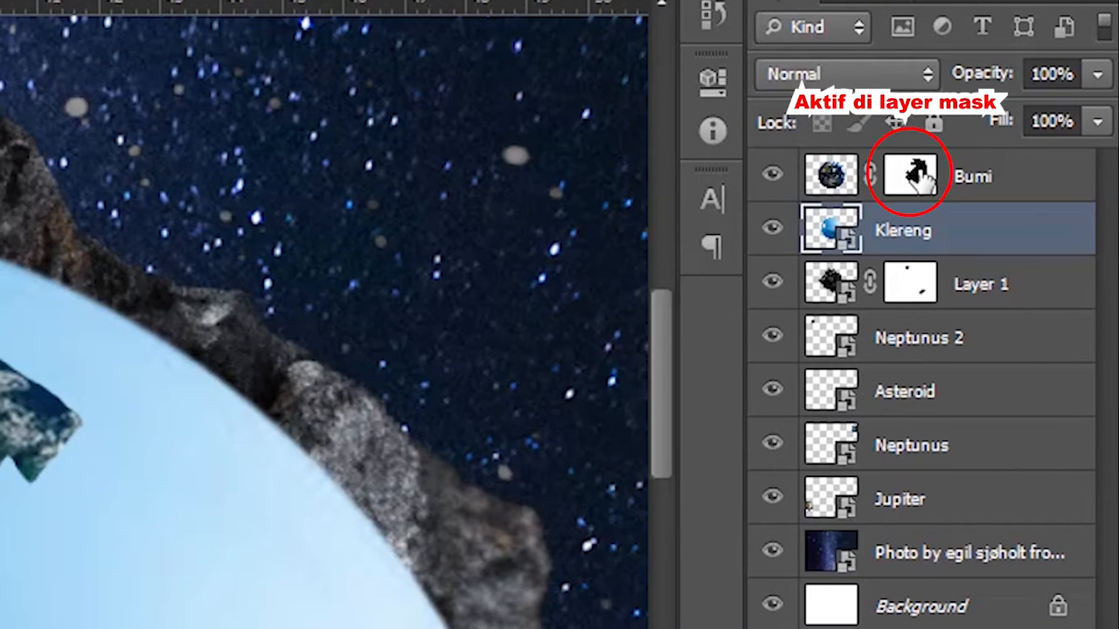
# Step: On Bumi's mask, erase with a ~70 px brush to reveal more North America around the bay
pyautogui.click(916, 176)
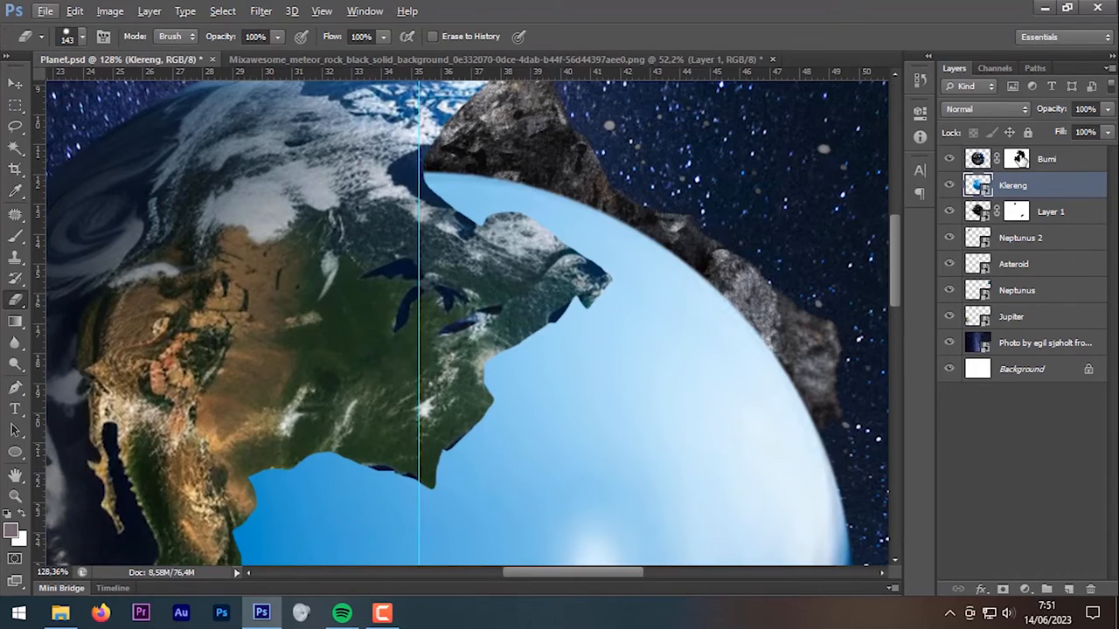
pyautogui.rightClick(515, 248)
pyautogui.moveTo(581, 285); pyautogui.dragTo(573, 279)
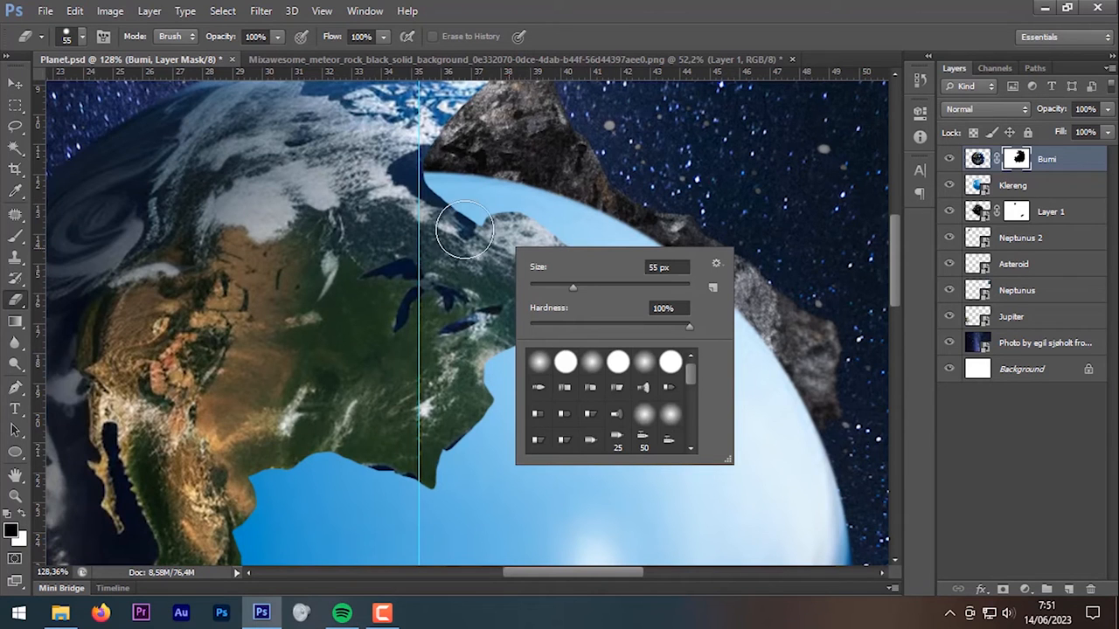
pyautogui.click(475, 231)
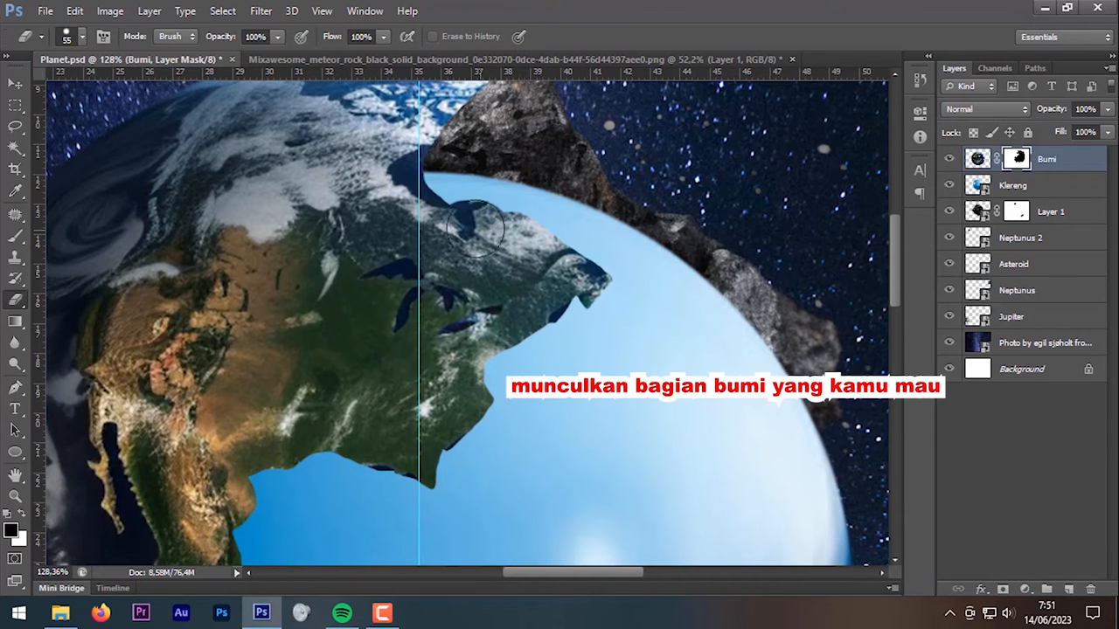
pyautogui.moveTo(420, 185)
pyautogui.mouseDown()
pyautogui.moveTo(462, 202)
pyautogui.moveTo(445, 169)
pyautogui.mouseUp()
pyautogui.rightClick(445, 170)
pyautogui.scroll(6, 490, 159)
pyautogui.moveTo(495, 210)
pyautogui.mouseDown()
pyautogui.moveTo(481, 210)
pyautogui.moveTo(510, 295)
pyautogui.moveTo(497, 146)
pyautogui.mouseUp()
pyautogui.scroll(-7, 541, 294)
pyautogui.scroll(-7, 541, 295)
pyautogui.hotkey('ctrl', ';')
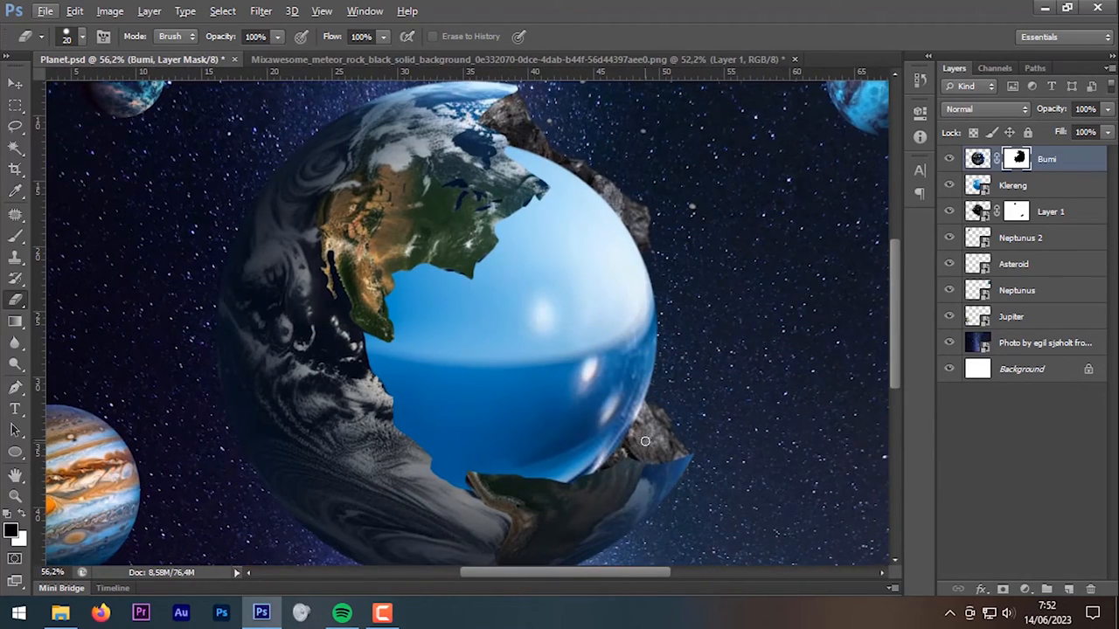
# Step: Add a layer mask to Klereng and make white the foreground colour
pyautogui.click(1042, 189)
pyautogui.click(1005, 586)
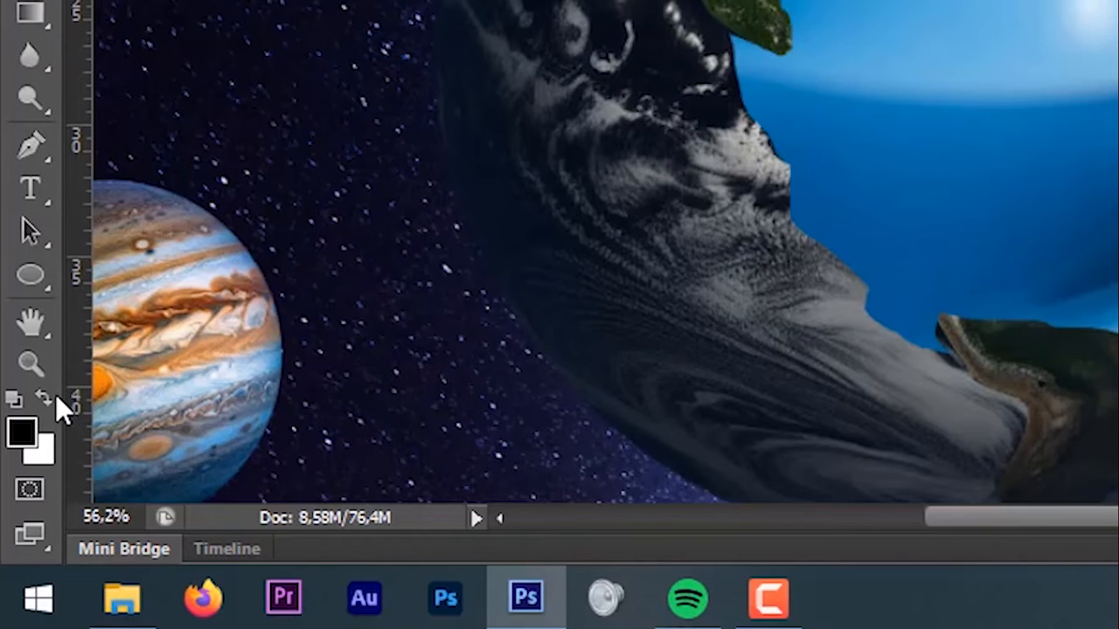
pyautogui.click(49, 393)
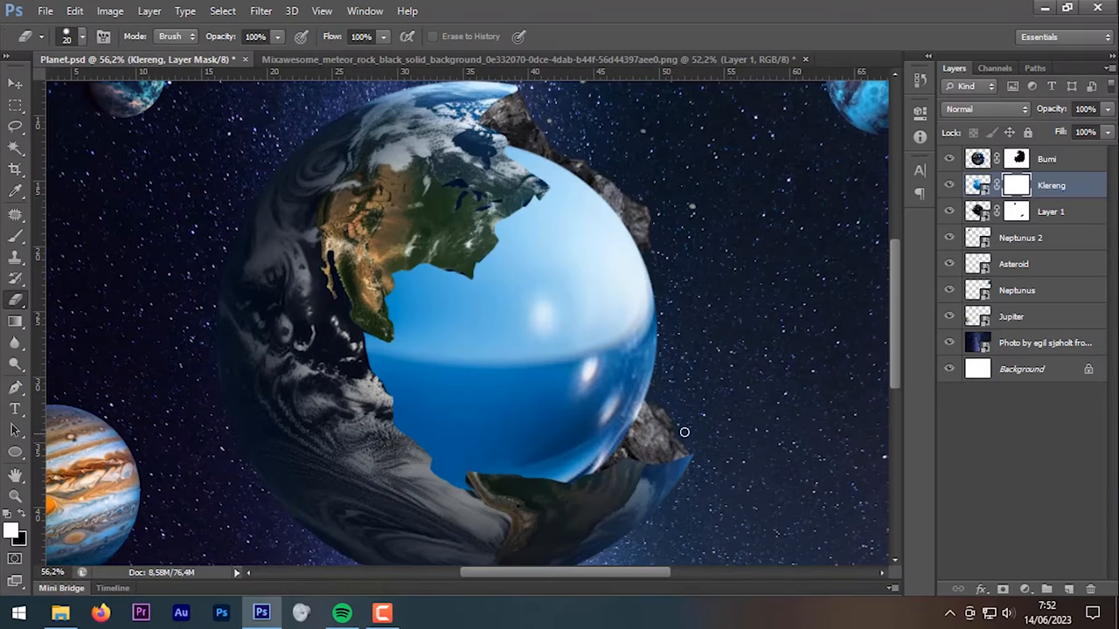
# Step: On Klereng's mask, erase the ball's bottom and lower-left edges to expose a dark rocky rim
pyautogui.moveTo(590, 455); pyautogui.dragTo(551, 480)
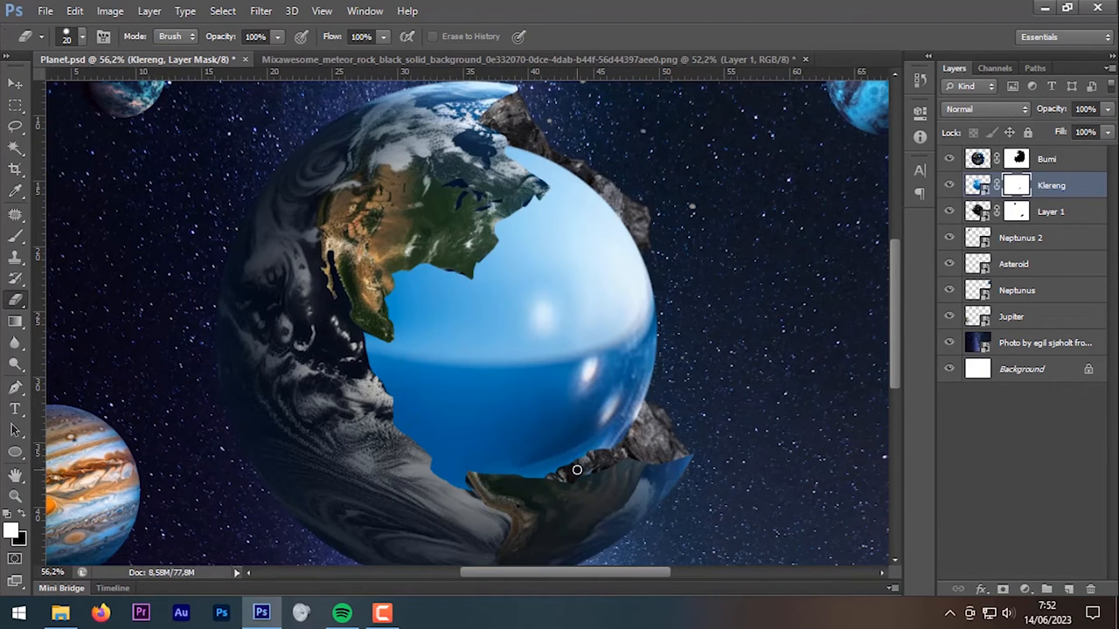
pyautogui.moveTo(538, 468)
pyautogui.mouseDown()
pyautogui.moveTo(474, 464)
pyautogui.moveTo(491, 481)
pyautogui.moveTo(406, 462)
pyautogui.moveTo(435, 437)
pyautogui.mouseUp()
pyautogui.scroll(4, 486, 475)
pyautogui.press('[')
pyautogui.press('[')
pyautogui.press('[')
pyautogui.moveTo(354, 392)
pyautogui.mouseDown()
pyautogui.moveTo(460, 460)
pyautogui.moveTo(363, 319)
pyautogui.moveTo(344, 244)
pyautogui.mouseUp()
pyautogui.rightClick(376, 366)
pyautogui.moveTo(396, 402)
pyautogui.mouseDown()
pyautogui.moveTo(346, 396)
pyautogui.moveTo(343, 323)
pyautogui.moveTo(371, 374)
pyautogui.moveTo(439, 449)
pyautogui.mouseUp()
pyautogui.scroll(-2, 440, 452)
pyautogui.scroll(3, 419, 245)
pyautogui.press('[')
pyautogui.moveTo(353, 288); pyautogui.dragTo(369, 400)
pyautogui.moveTo(346, 305)
pyautogui.mouseDown()
pyautogui.moveTo(355, 278)
pyautogui.moveTo(461, 304)
pyautogui.moveTo(523, 239)
pyautogui.moveTo(468, 292)
pyautogui.mouseUp()
# Step: Trim more rim along the continent's coast and the ball's bottom and left edges, comparing with Klereng toggled
pyautogui.scroll(-2, 467, 296)
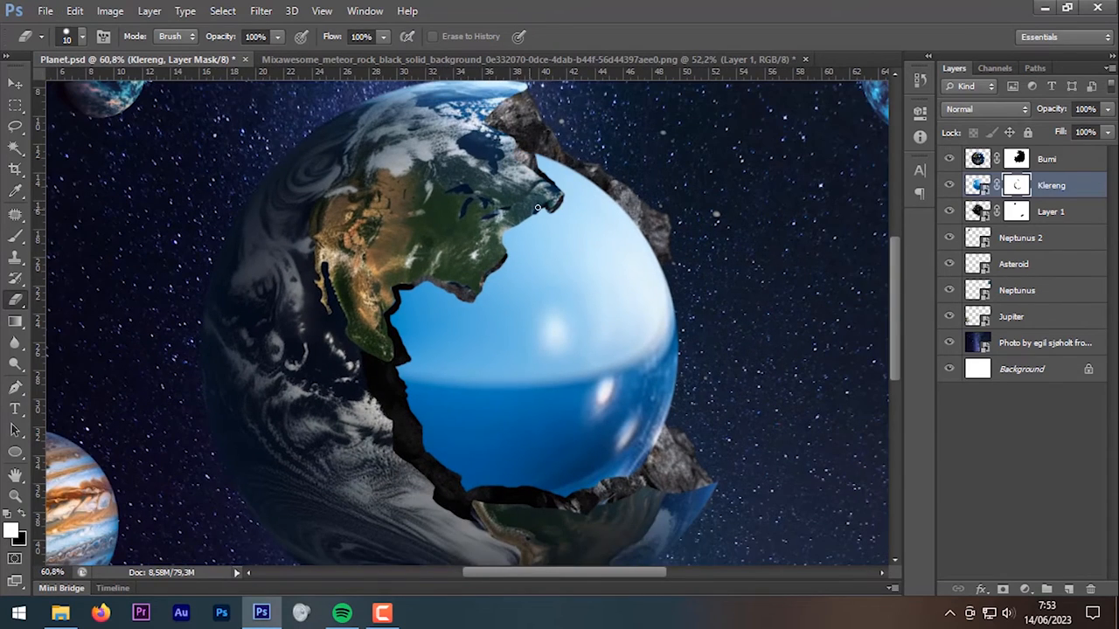
pyautogui.moveTo(529, 211); pyautogui.dragTo(403, 292)
pyautogui.moveTo(483, 289); pyautogui.dragTo(547, 212)
pyautogui.press('[')
pyautogui.press('[')
pyautogui.moveTo(404, 302)
pyautogui.mouseDown()
pyautogui.moveTo(464, 493)
pyautogui.moveTo(588, 489)
pyautogui.mouseUp()
pyautogui.moveTo(422, 445); pyautogui.dragTo(403, 363)
pyautogui.press('[')
pyautogui.press('[')
pyautogui.press('[')
pyautogui.moveTo(479, 302); pyautogui.dragTo(430, 295)
pyautogui.scroll(-2, 421, 298)
pyautogui.moveTo(547, 438)
pyautogui.mouseDown()
pyautogui.moveTo(530, 463)
pyautogui.moveTo(569, 451)
pyautogui.moveTo(532, 465)
pyautogui.moveTo(452, 456)
pyautogui.moveTo(407, 420)
pyautogui.moveTo(398, 374)
pyautogui.mouseUp()
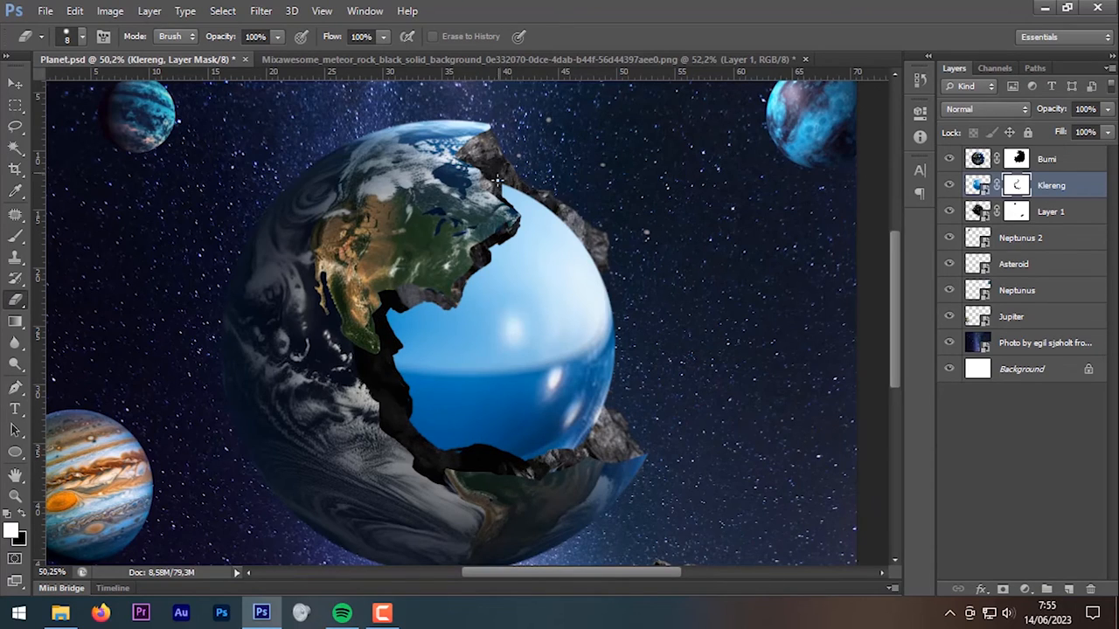
pyautogui.scroll(3, 496, 179)
pyautogui.scroll(-5, 462, 187)
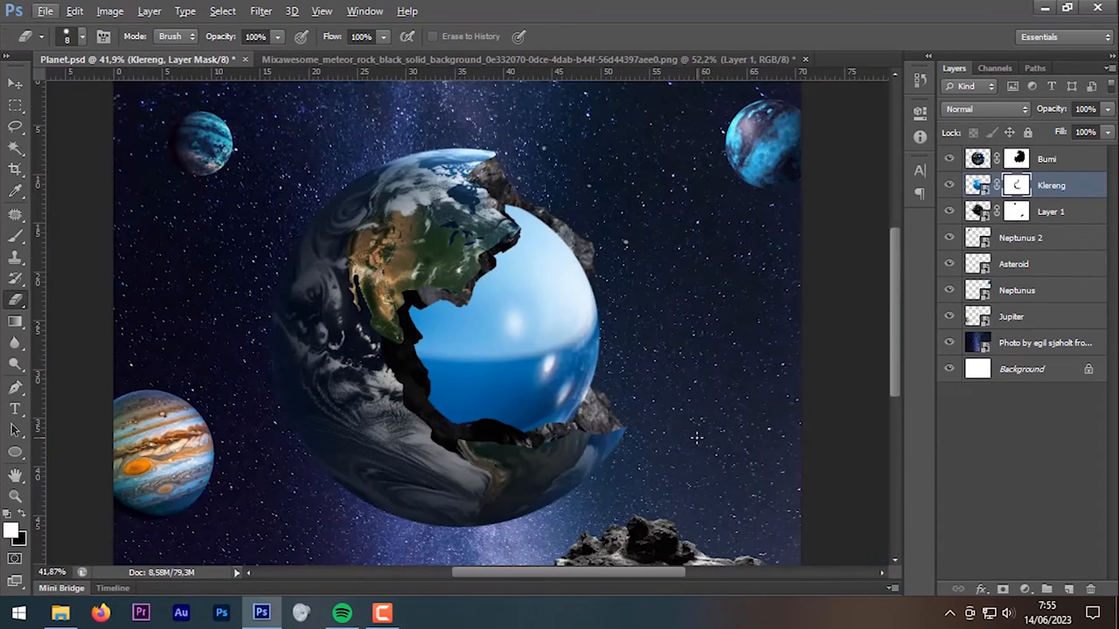
pyautogui.click(951, 185)
pyautogui.click(950, 185)
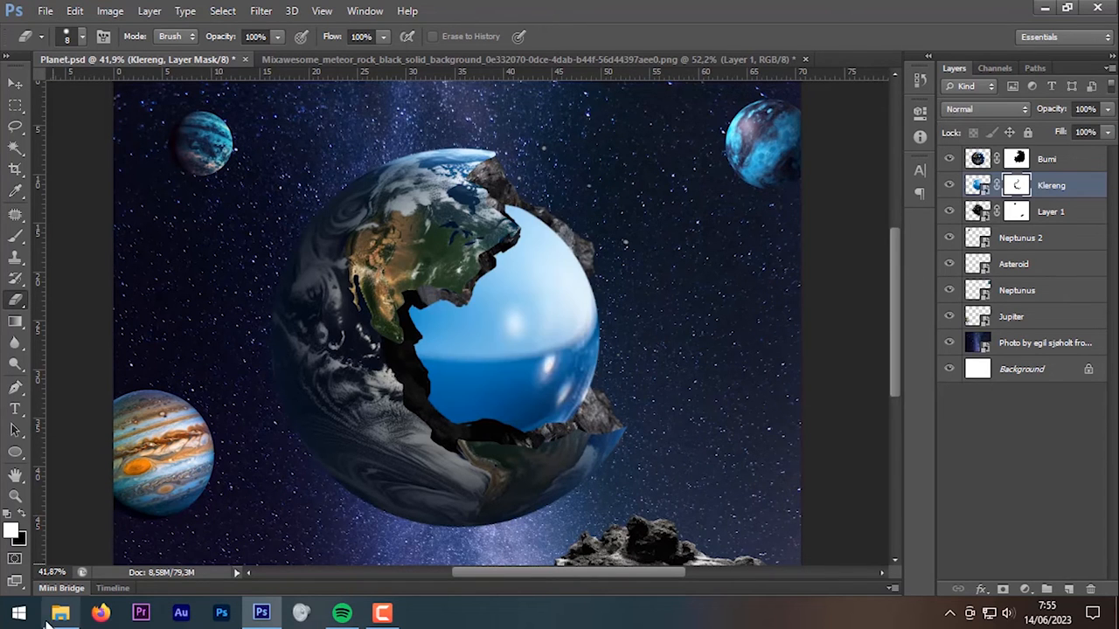
# Step: Drag the underwater whale PNG from Pictures > Planets into Photoshop as a new document
pyautogui.click(60, 614)
pyautogui.scroll(-2, 406, 375)
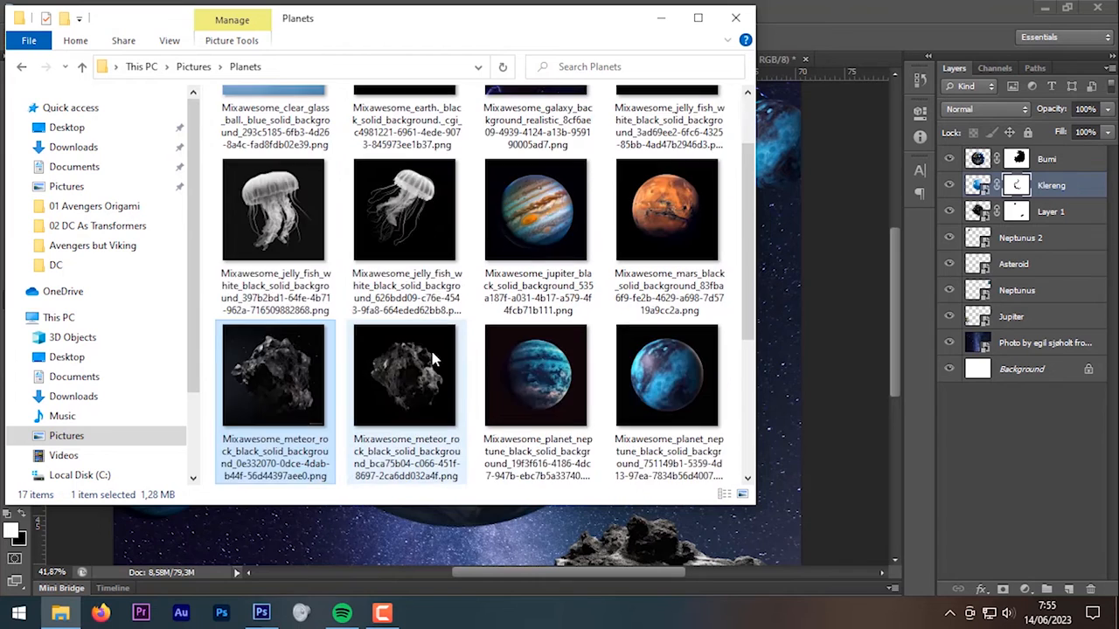
pyautogui.moveTo(433, 359); pyautogui.dragTo(683, 10)
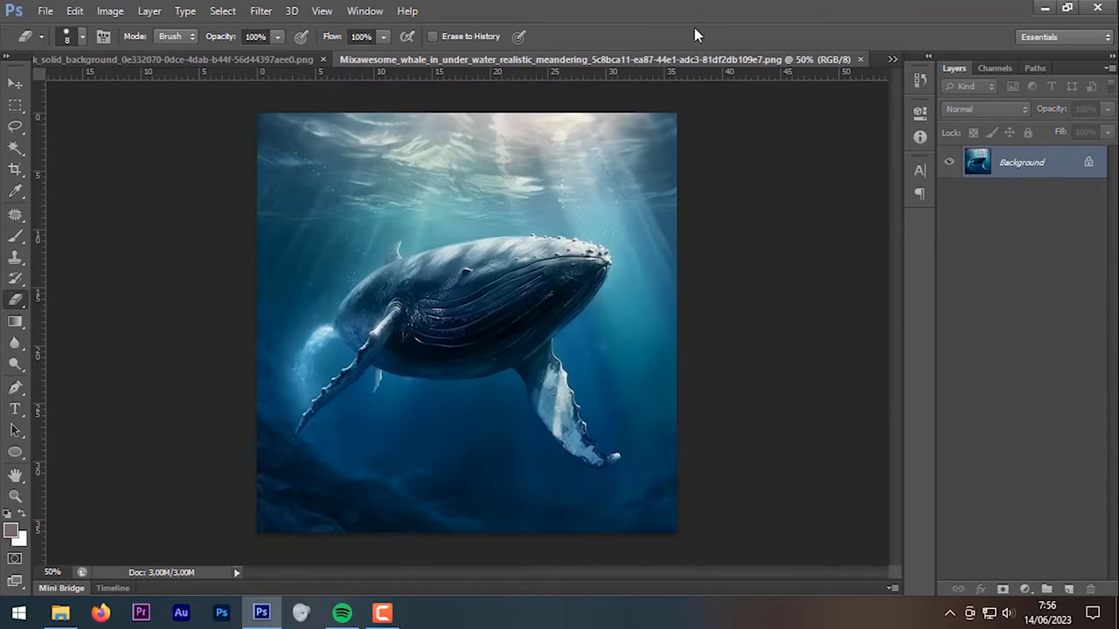
# Step: Fit the whale image on screen and set the Pen tool to Path mode
pyautogui.hotkey('ctrl', '0')
pyautogui.scroll(1, 538, 337)
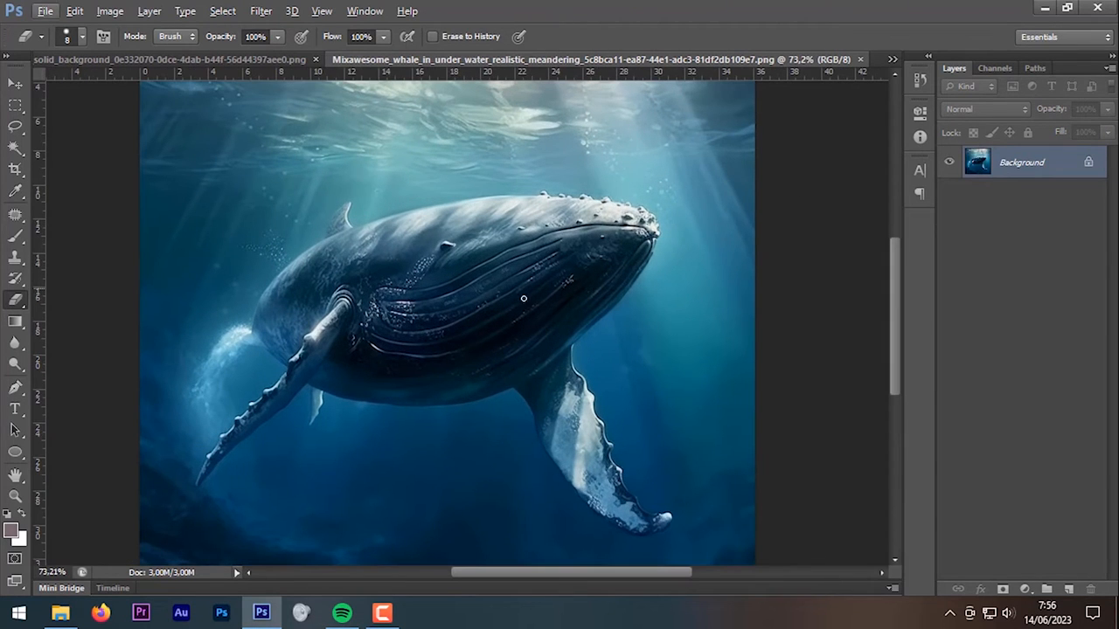
pyautogui.press('w')
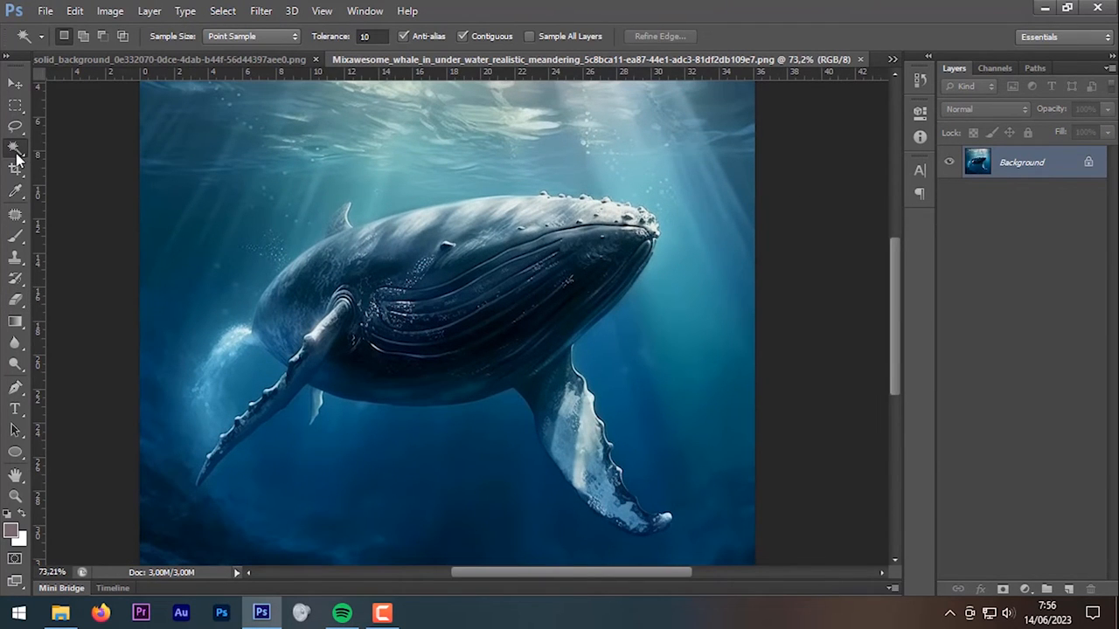
pyautogui.click(15, 390)
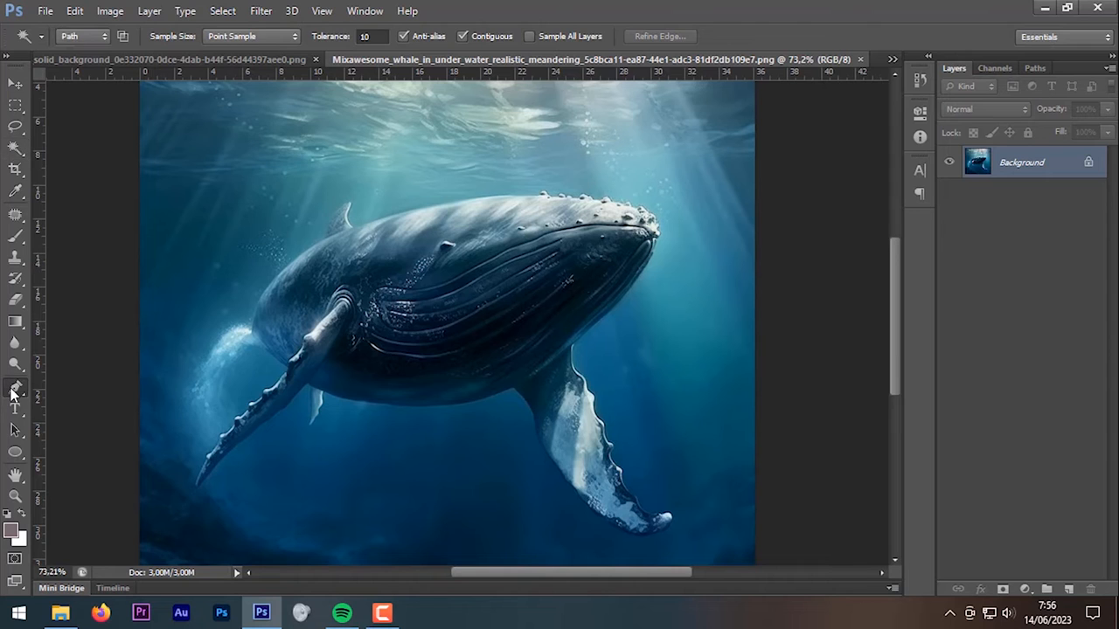
pyautogui.click(83, 37)
pyautogui.click(84, 69)
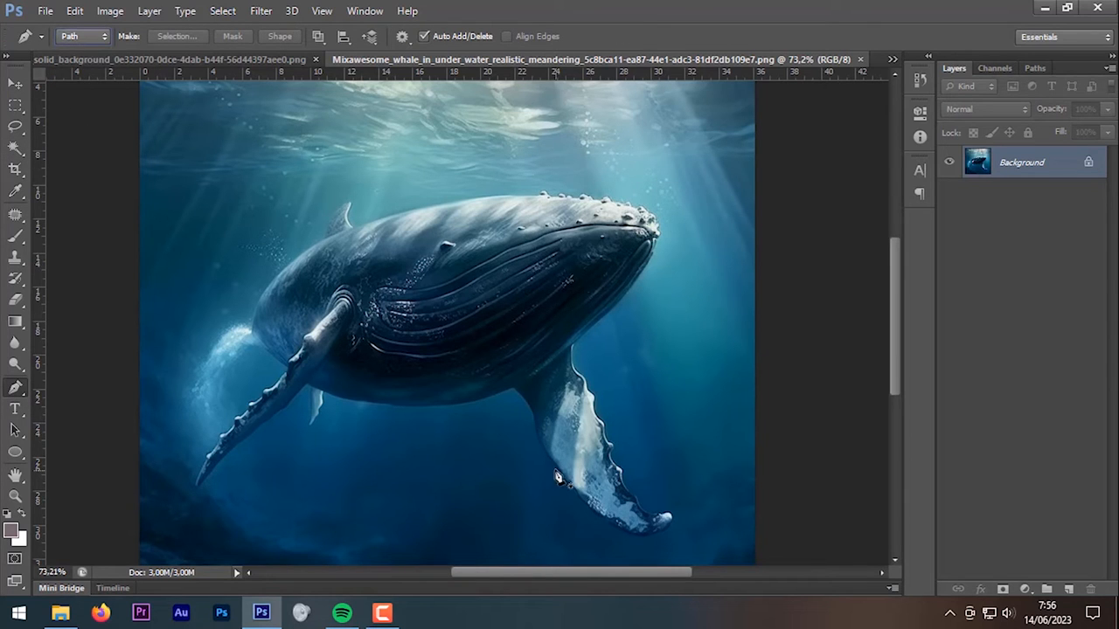
pyautogui.scroll(10, 558, 478)
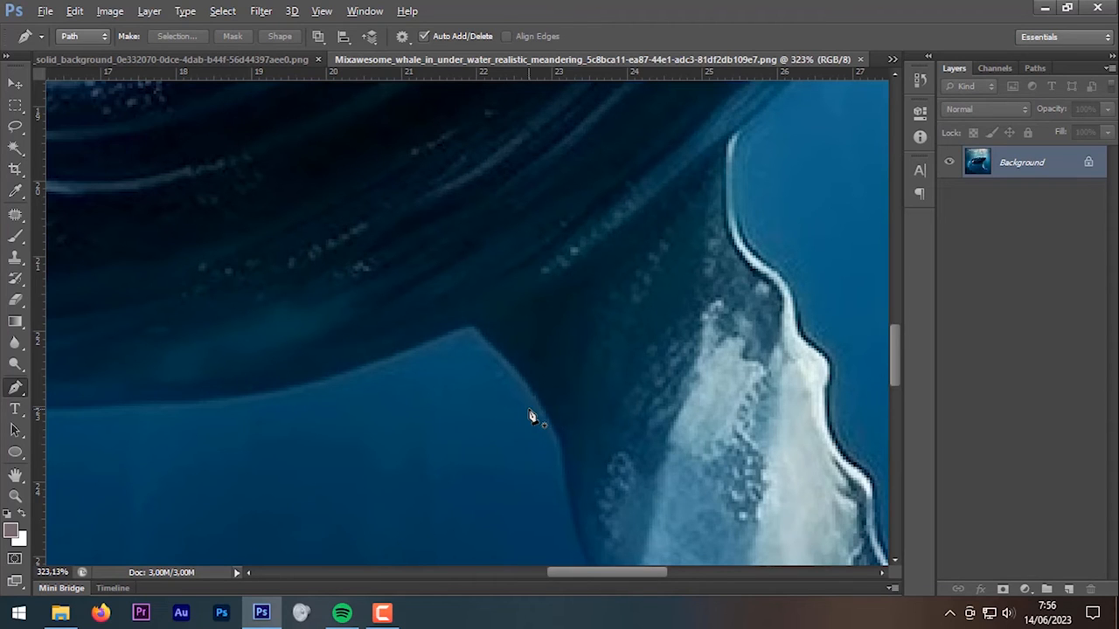
# Step: Start the whale path at the fin tip and trace curved anchors down the fin edge
pyautogui.click(475, 325)
pyautogui.scroll(2, 499, 355)
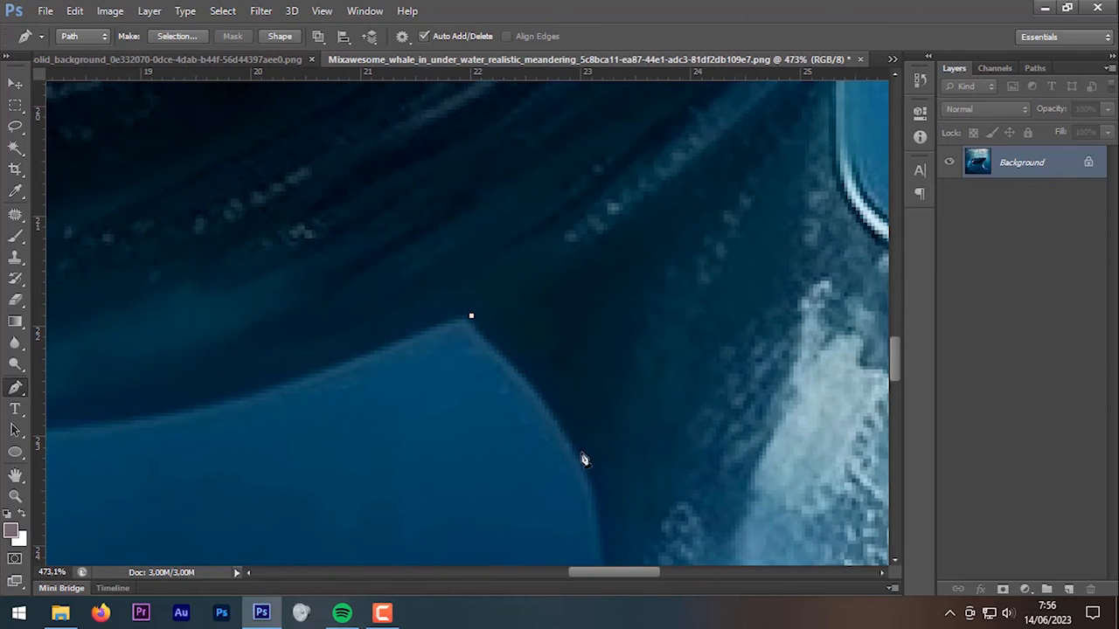
pyautogui.click(595, 478)
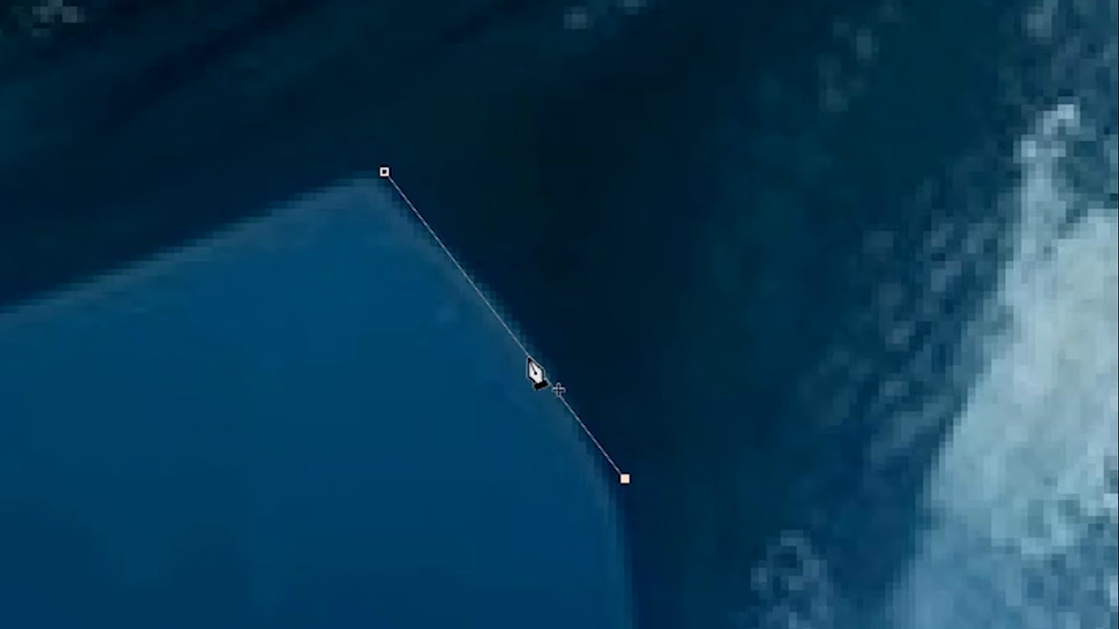
pyautogui.click(538, 401)
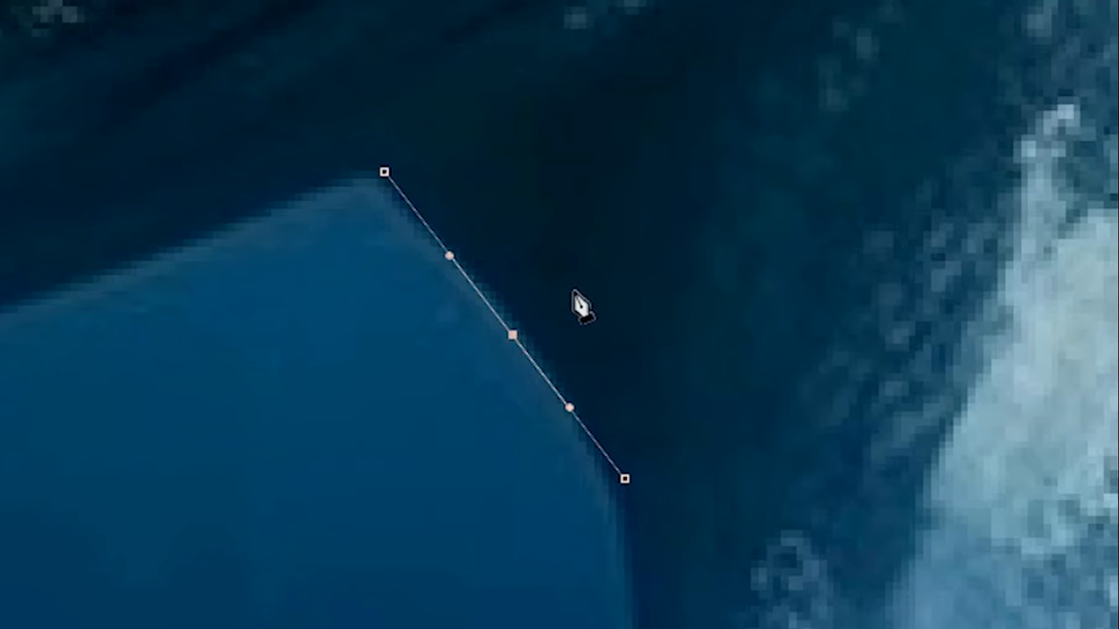
pyautogui.press('ctrl')
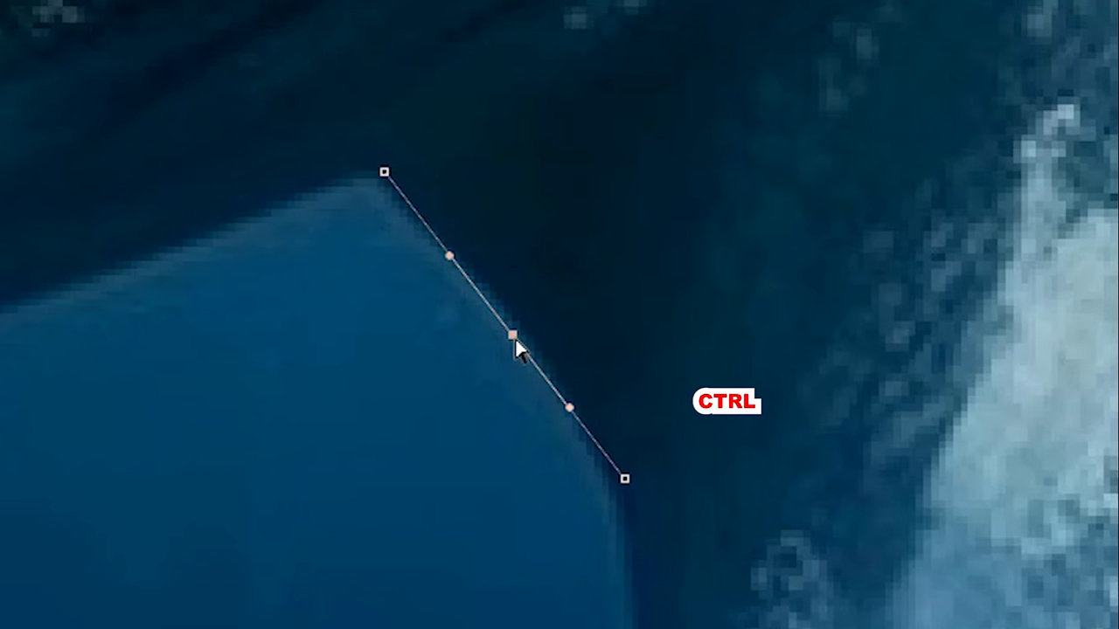
pyautogui.moveTo(515, 342); pyautogui.dragTo(527, 318)
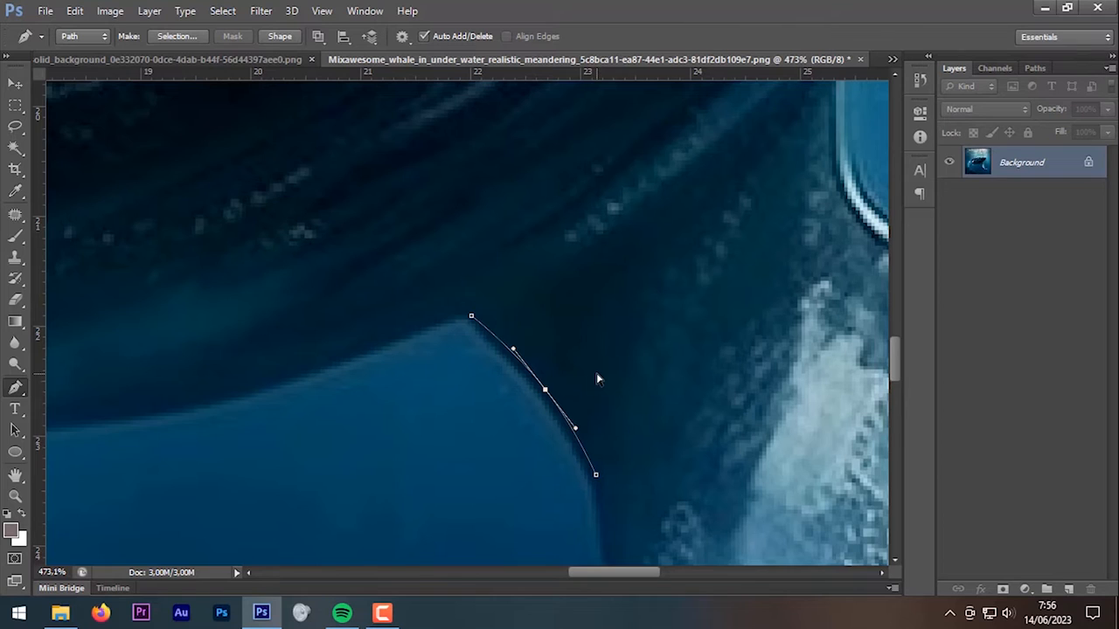
pyautogui.moveTo(649, 369); pyautogui.dragTo(595, 180)
pyautogui.scroll(-1, 614, 288)
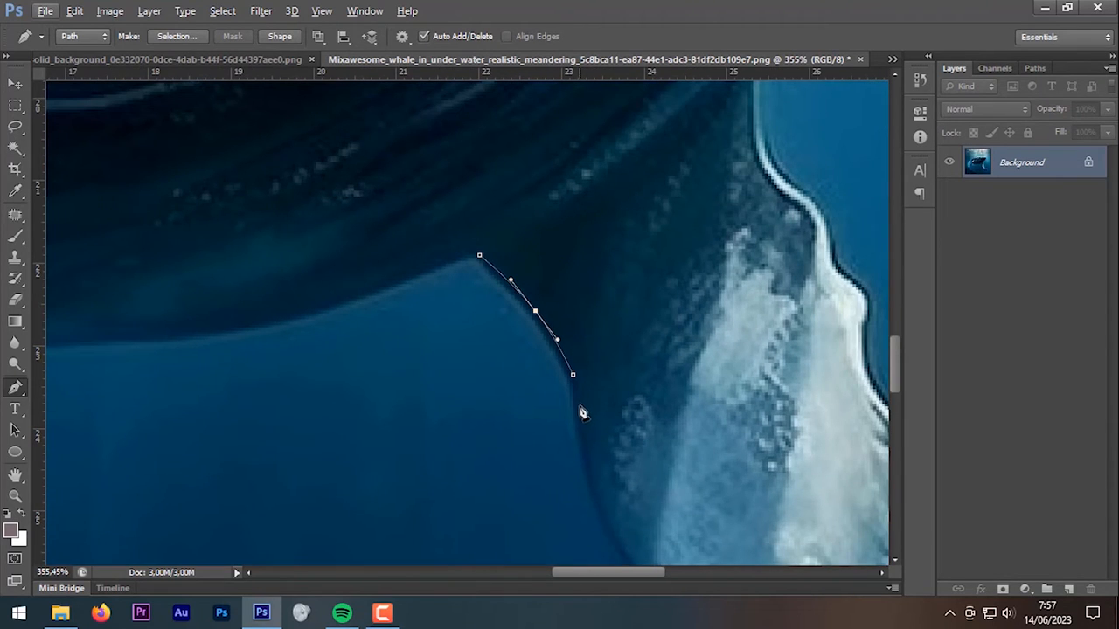
pyautogui.moveTo(582, 420); pyautogui.dragTo(475, 338)
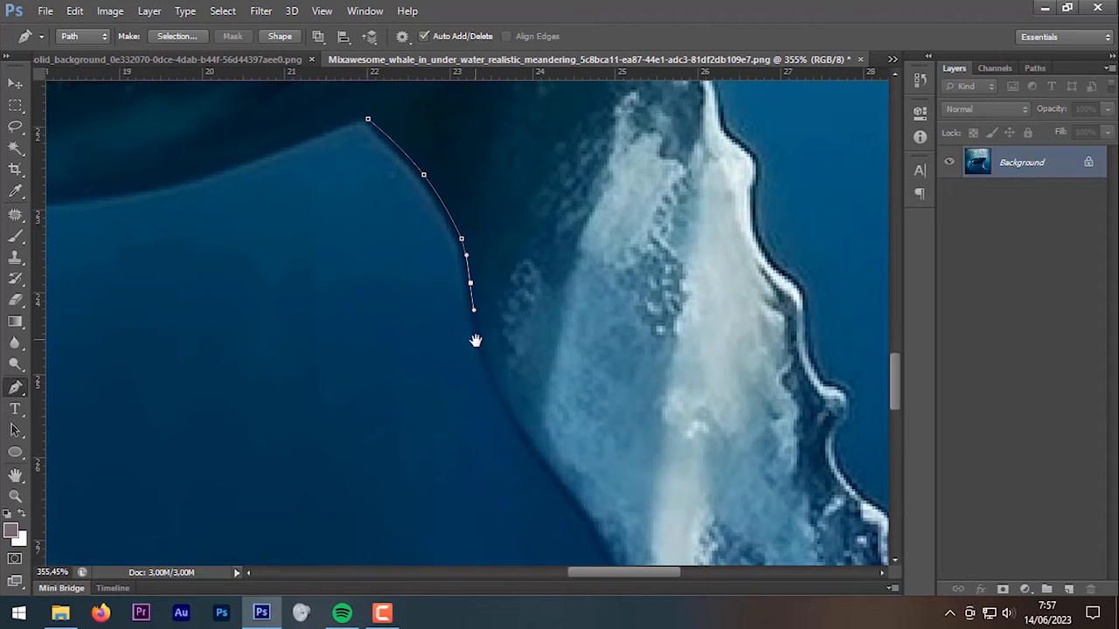
pyautogui.scroll(1, 496, 378)
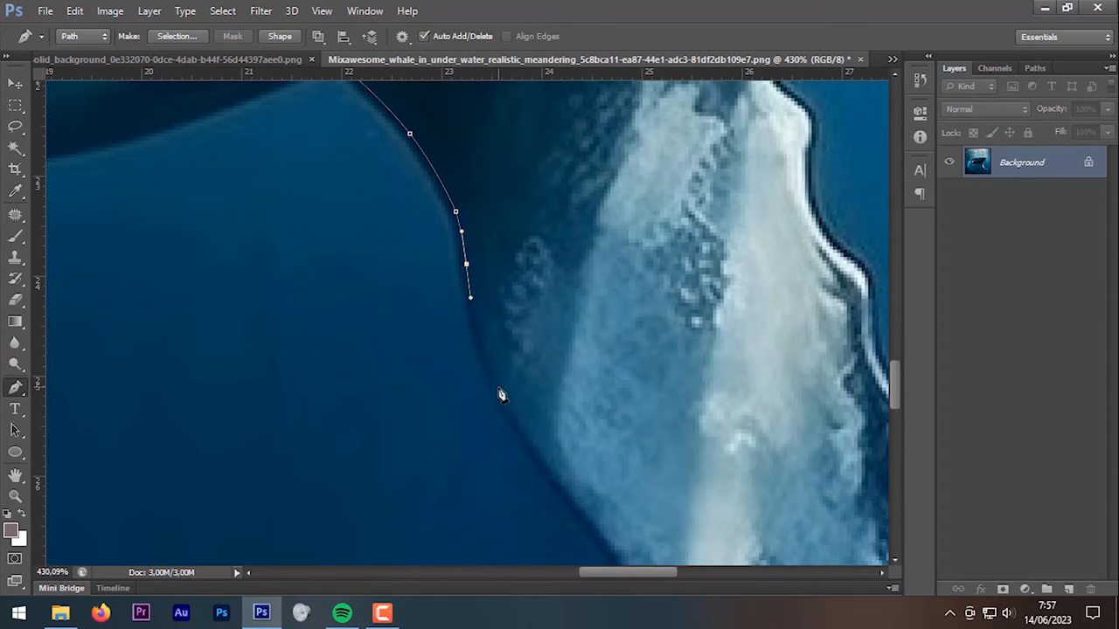
pyautogui.moveTo(498, 392); pyautogui.dragTo(518, 428)
pyautogui.moveTo(559, 482); pyautogui.dragTo(443, 355)
pyautogui.moveTo(476, 405); pyautogui.dragTo(498, 431)
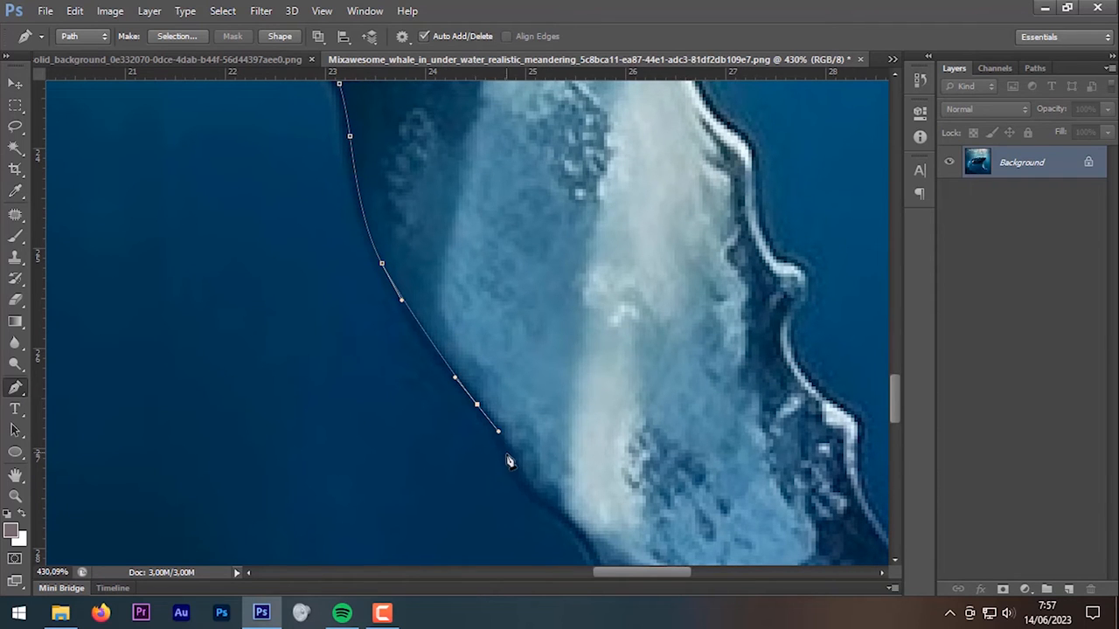
pyautogui.moveTo(512, 472); pyautogui.dragTo(451, 387)
pyautogui.click(540, 504)
pyautogui.moveTo(463, 412); pyautogui.dragTo(481, 431)
pyautogui.click(502, 458)
pyautogui.moveTo(559, 514); pyautogui.dragTo(580, 533)
# Step: Continue the path around the fluke tip and up its inner edge
pyautogui.moveTo(605, 539); pyautogui.dragTo(341, 381)
pyautogui.moveTo(394, 418); pyautogui.dragTo(414, 431)
pyautogui.moveTo(549, 487); pyautogui.dragTo(587, 487)
pyautogui.moveTo(739, 422); pyautogui.dragTo(749, 398)
pyautogui.moveTo(561, 304); pyautogui.dragTo(551, 289)
pyautogui.moveTo(515, 237); pyautogui.dragTo(548, 398)
pyautogui.moveTo(451, 232); pyautogui.dragTo(507, 432)
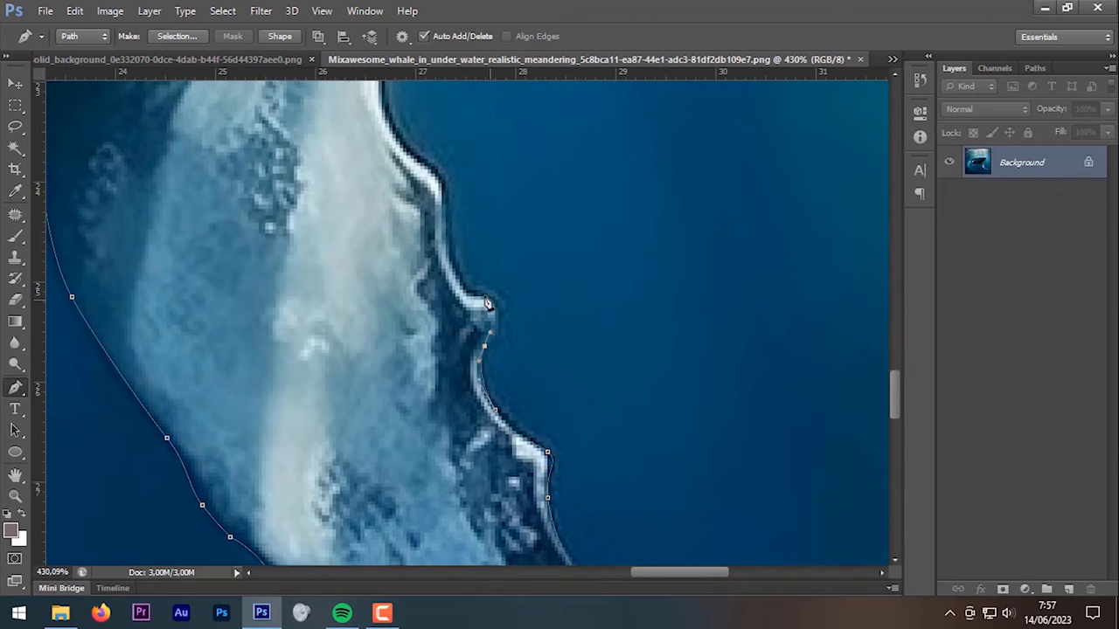
pyautogui.moveTo(450, 256); pyautogui.dragTo(485, 372)
pyautogui.moveTo(468, 289); pyautogui.dragTo(452, 274)
pyautogui.moveTo(416, 187); pyautogui.dragTo(471, 337)
pyautogui.moveTo(468, 282); pyautogui.dragTo(463, 264)
pyautogui.moveTo(411, 196); pyautogui.dragTo(542, 472)
# Step: Trace the whale's jaw line and around the bumpy head
pyautogui.scroll(-6, 524, 349)
pyautogui.click(724, 194)
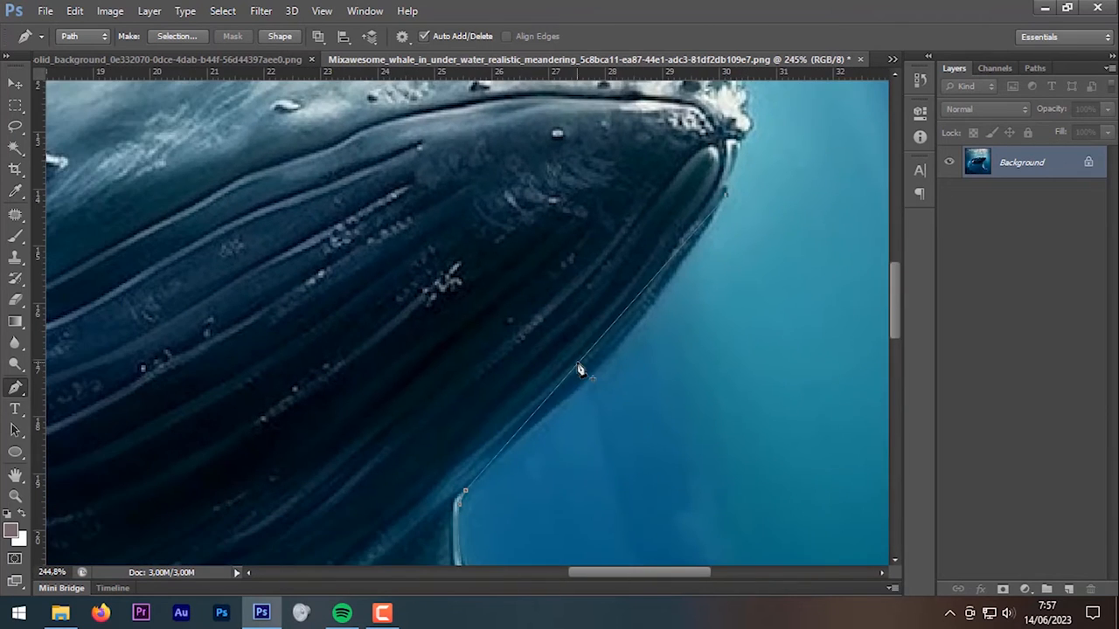
pyautogui.click(578, 363)
pyautogui.moveTo(578, 363); pyautogui.dragTo(604, 360)
pyautogui.scroll(1, 572, 428)
pyautogui.scroll(2, 570, 426)
pyautogui.click(503, 445)
pyautogui.moveTo(502, 445); pyautogui.dragTo(509, 451)
pyautogui.moveTo(777, 122); pyautogui.dragTo(726, 313)
pyautogui.scroll(2, 727, 315)
pyautogui.click(726, 313)
pyautogui.scroll(1, 774, 201)
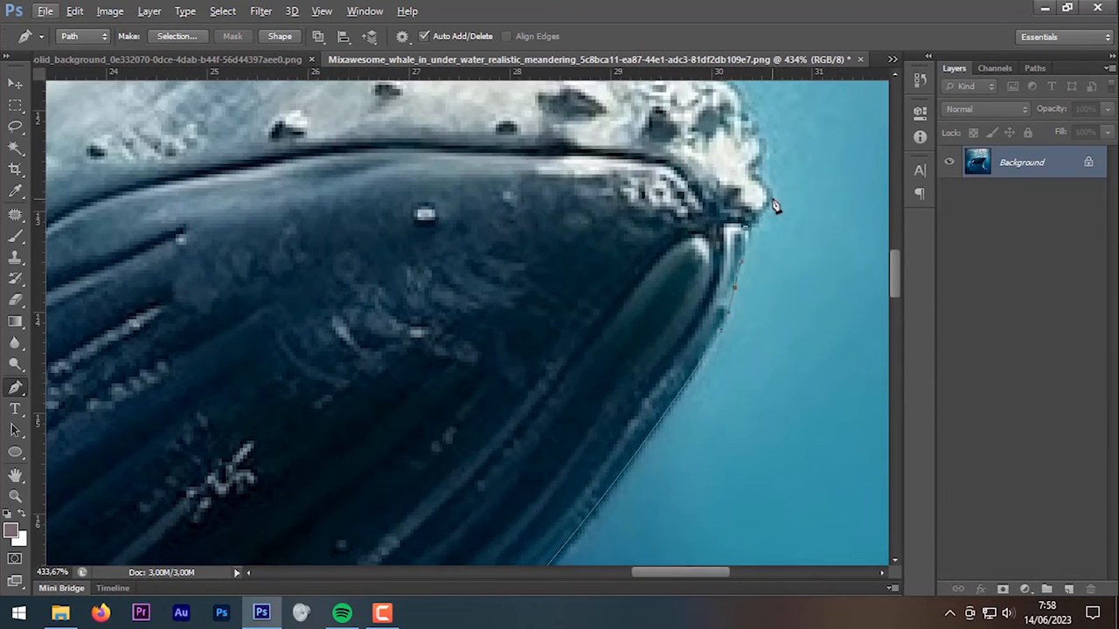
pyautogui.moveTo(765, 175); pyautogui.dragTo(791, 316)
# Step: Trace along the whale's back, around the dorsal fin and toward the spout
pyautogui.moveTo(554, 174); pyautogui.dragTo(707, 340)
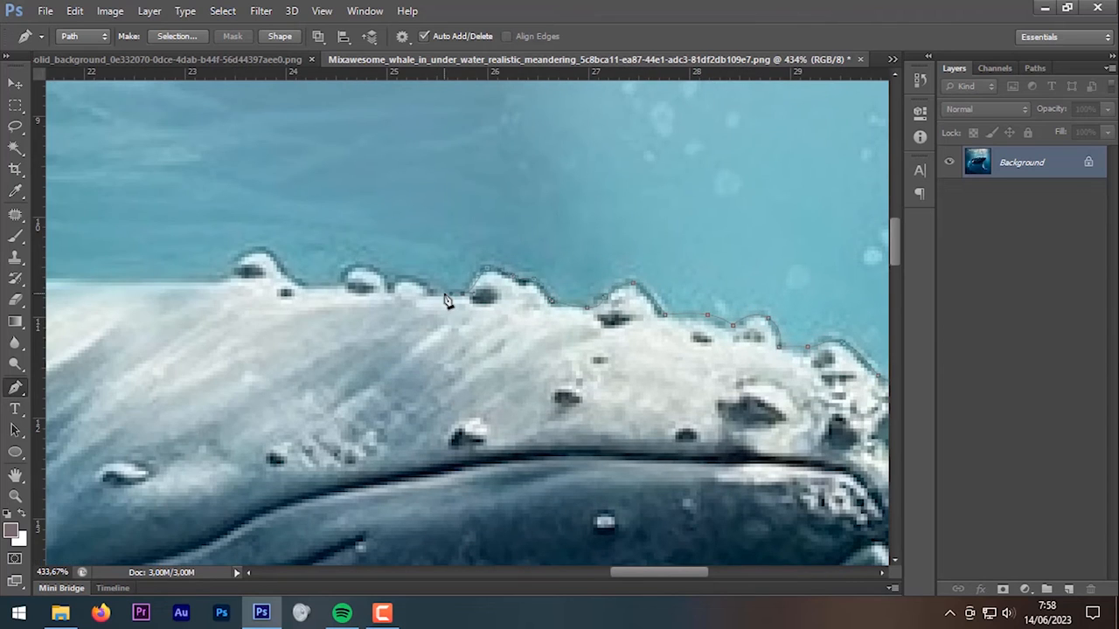
pyautogui.moveTo(356, 271); pyautogui.dragTo(699, 363)
pyautogui.click(565, 353)
pyautogui.moveTo(192, 428); pyautogui.dragTo(735, 323)
pyautogui.scroll(-8, 487, 376)
pyautogui.moveTo(560, 329); pyautogui.dragTo(420, 353)
pyautogui.scroll(4, 282, 404)
pyautogui.click(283, 400)
pyautogui.moveTo(263, 322); pyautogui.dragTo(266, 297)
pyautogui.click(180, 440)
pyautogui.moveTo(193, 450); pyautogui.dragTo(576, 159)
pyautogui.scroll(1, 490, 243)
pyautogui.moveTo(331, 321); pyautogui.dragTo(258, 424)
pyautogui.click(268, 503)
pyautogui.moveTo(389, 357); pyautogui.dragTo(523, 194)
pyautogui.scroll(2, 437, 330)
pyautogui.moveTo(353, 365); pyautogui.dragTo(369, 395)
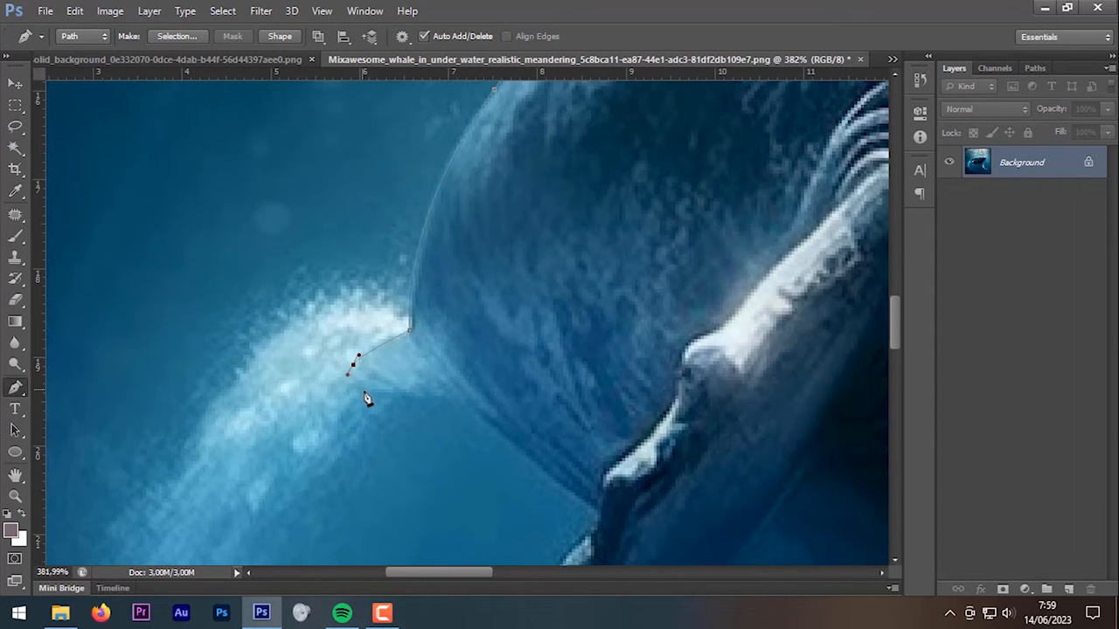
pyautogui.scroll(-8, 421, 400)
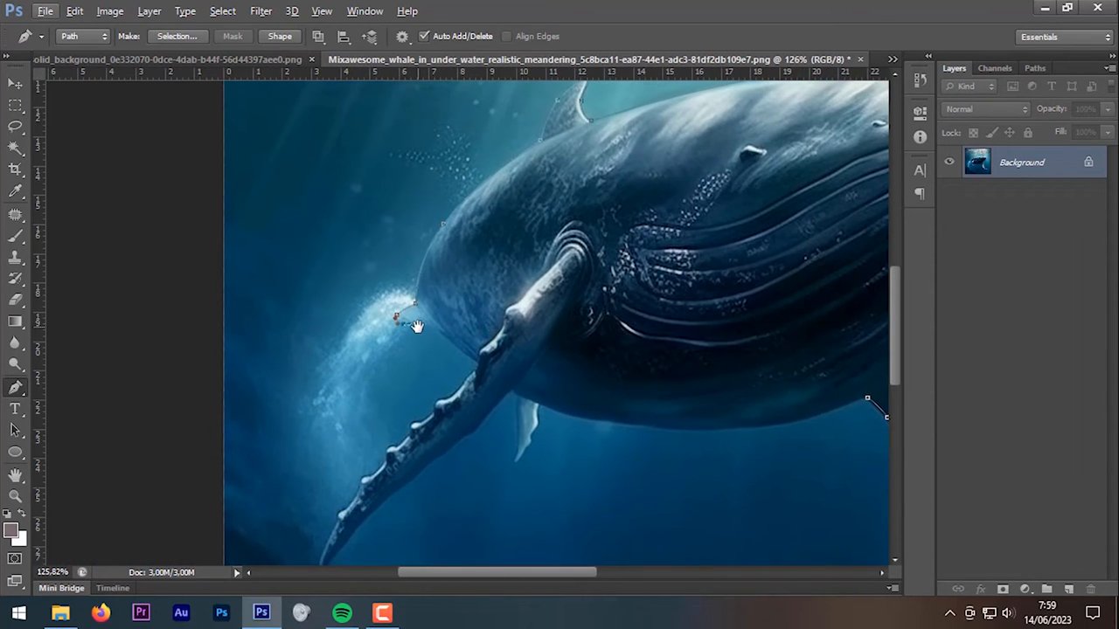
# Step: Remove a misplaced anchor, then trace around the water spout and the flipper
pyautogui.hotkey('ctrl', 'alt', 'z')
pyautogui.hotkey('ctrl', 'alt', 'z')
pyautogui.moveTo(397, 291); pyautogui.dragTo(378, 286)
pyautogui.moveTo(326, 358); pyautogui.dragTo(319, 383)
pyautogui.moveTo(326, 415); pyautogui.dragTo(390, 403)
pyautogui.moveTo(411, 353); pyautogui.dragTo(420, 337)
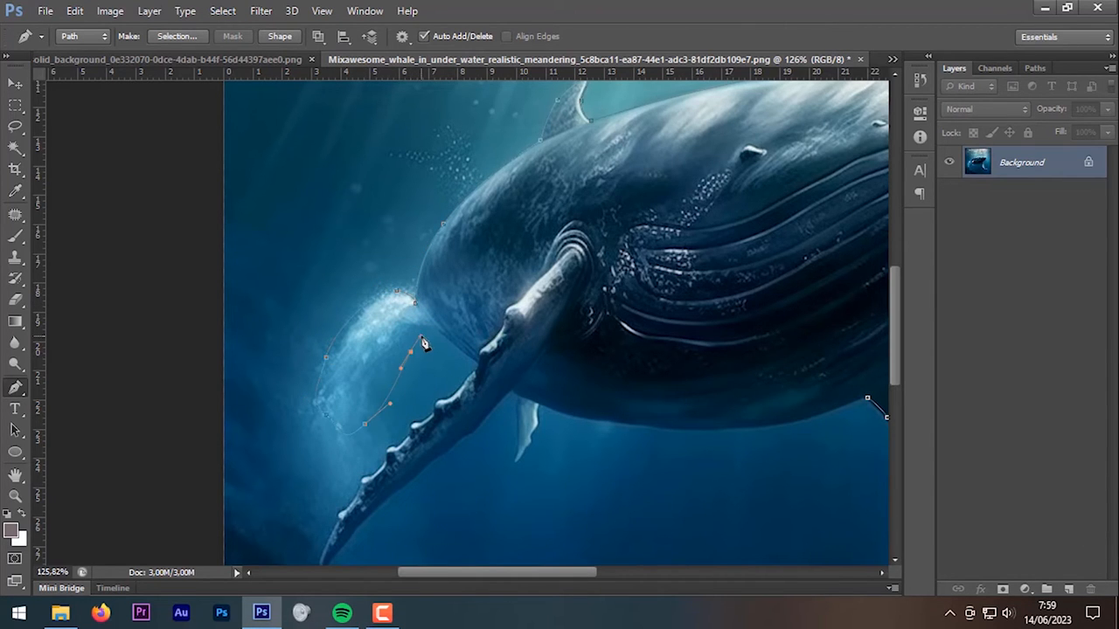
pyautogui.scroll(3, 432, 332)
pyautogui.scroll(3, 440, 341)
pyautogui.click(441, 327)
pyautogui.moveTo(507, 391); pyautogui.dragTo(495, 242)
pyautogui.click(434, 364)
pyautogui.scroll(1, 424, 350)
pyautogui.click(444, 315)
pyautogui.click(402, 336)
pyautogui.click(387, 352)
pyautogui.click(288, 453)
pyautogui.click(264, 479)
pyautogui.scroll(1, 271, 463)
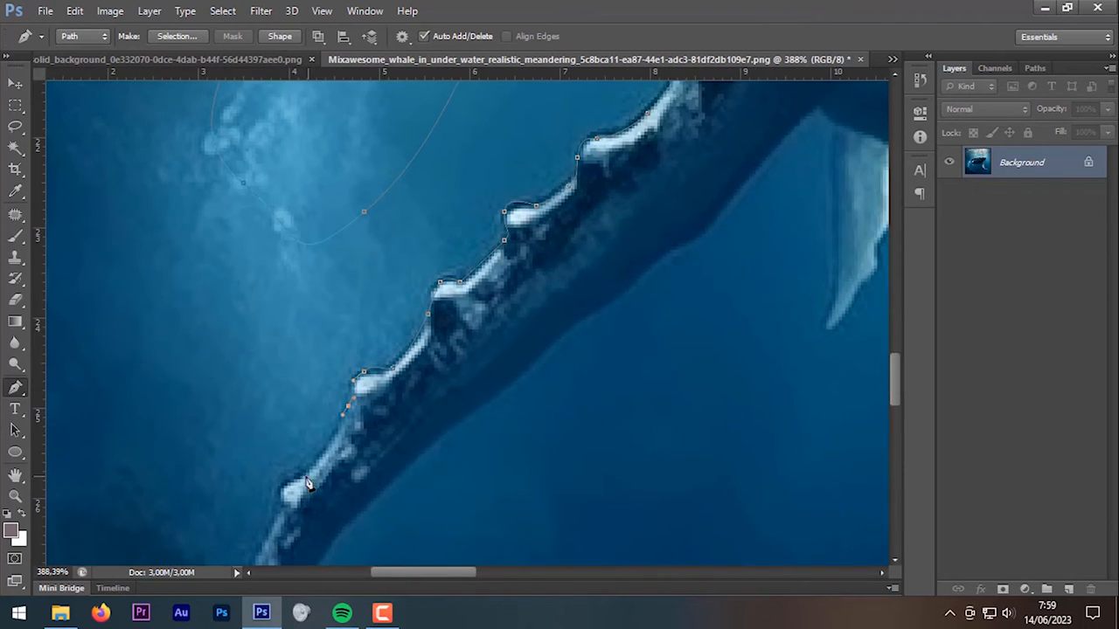
pyautogui.moveTo(347, 459); pyautogui.dragTo(355, 473)
pyautogui.click(414, 392)
pyautogui.moveTo(489, 327); pyautogui.dragTo(510, 303)
# Step: Trace around the small fin, close the path at the start, and refine the belly curve
pyautogui.moveTo(619, 226); pyautogui.dragTo(406, 449)
pyautogui.click(543, 309)
pyautogui.click(475, 385)
pyautogui.click(562, 324)
pyautogui.click(565, 390)
pyautogui.click(554, 532)
pyautogui.click(631, 414)
pyautogui.moveTo(382, 406); pyautogui.dragTo(280, 429)
pyautogui.scroll(-6, 220, 445)
pyautogui.click(815, 411)
pyautogui.moveTo(558, 416); pyautogui.dragTo(569, 457)
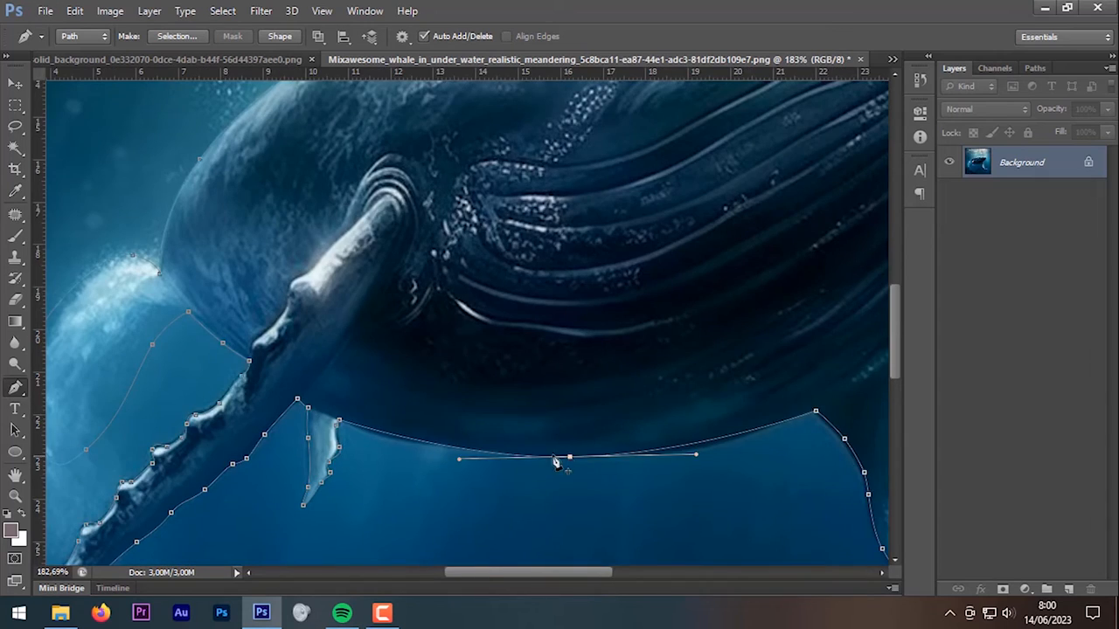
pyautogui.scroll(7, 407, 462)
pyautogui.click(572, 443)
pyautogui.click(371, 408)
pyautogui.moveTo(699, 446); pyautogui.dragTo(182, 466)
pyautogui.click(457, 443)
pyautogui.click(668, 388)
pyautogui.scroll(-4, 665, 385)
pyautogui.scroll(-5, 668, 391)
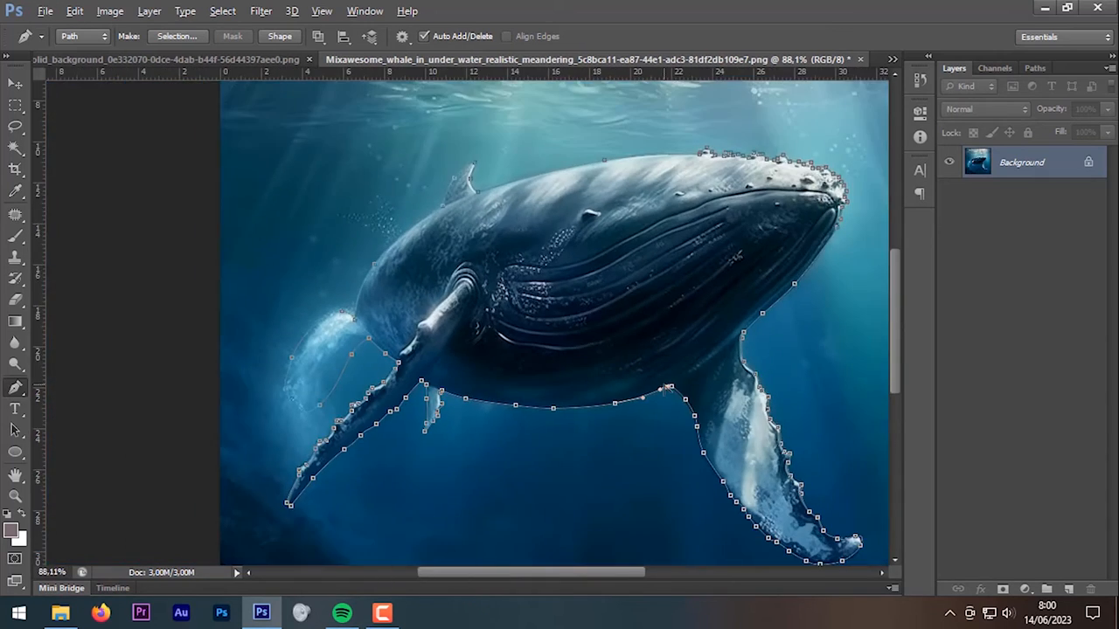
pyautogui.scroll(-1, 681, 349)
pyautogui.scroll(1, 686, 323)
pyautogui.scroll(-1, 691, 306)
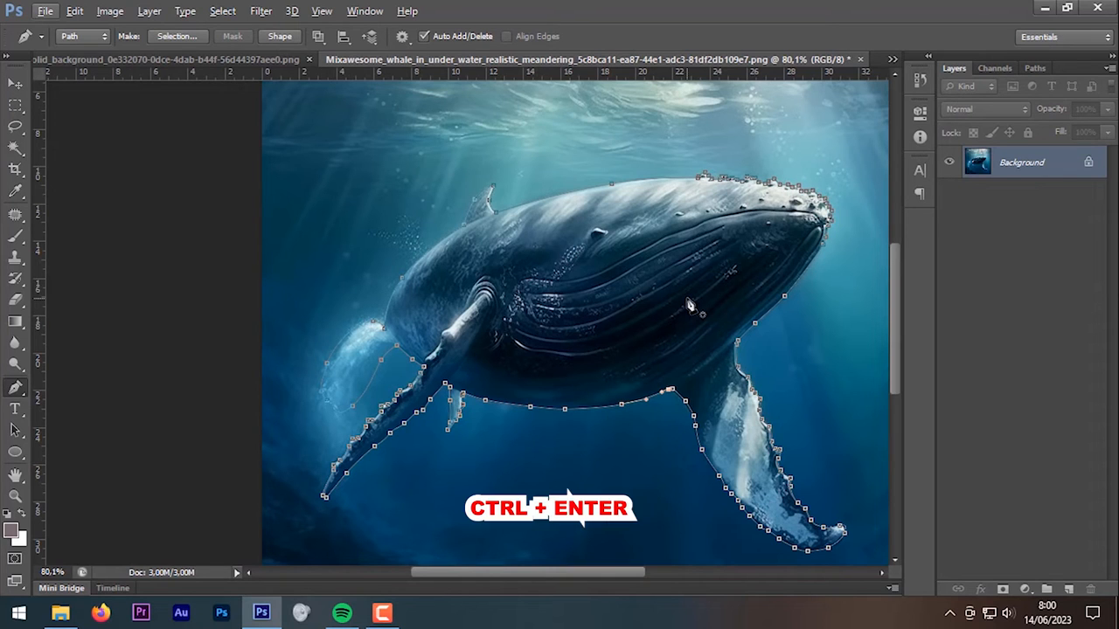
# Step: Load the whale path as a selection and feather it by 1 px
pyautogui.hotkey('ctrl', 'Return')
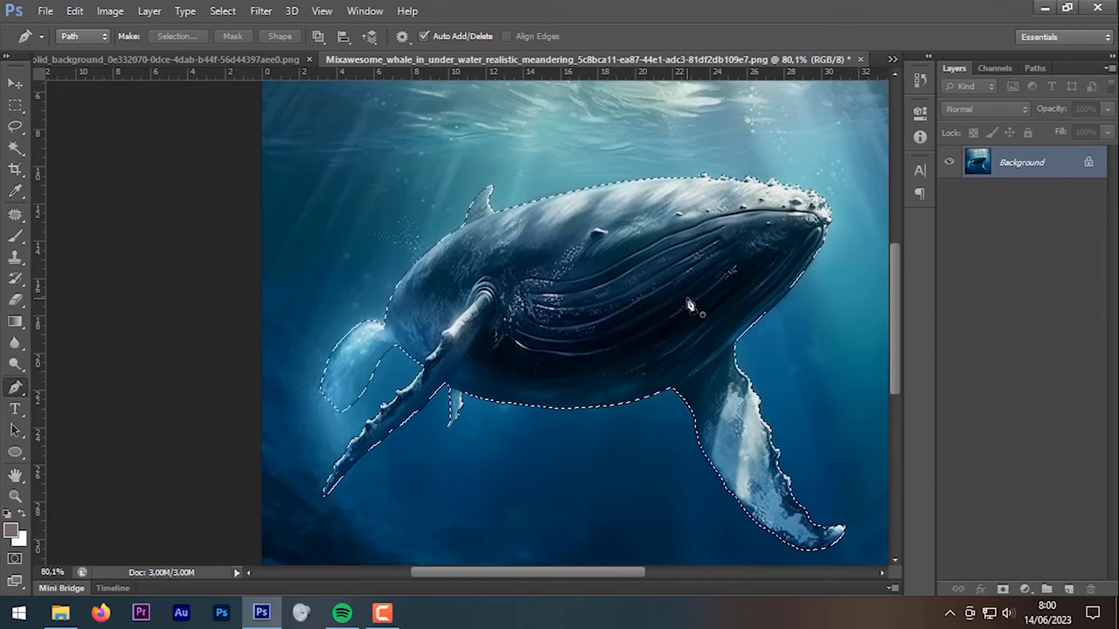
pyautogui.hotkey('shift', 'F6')
pyautogui.press('Return')
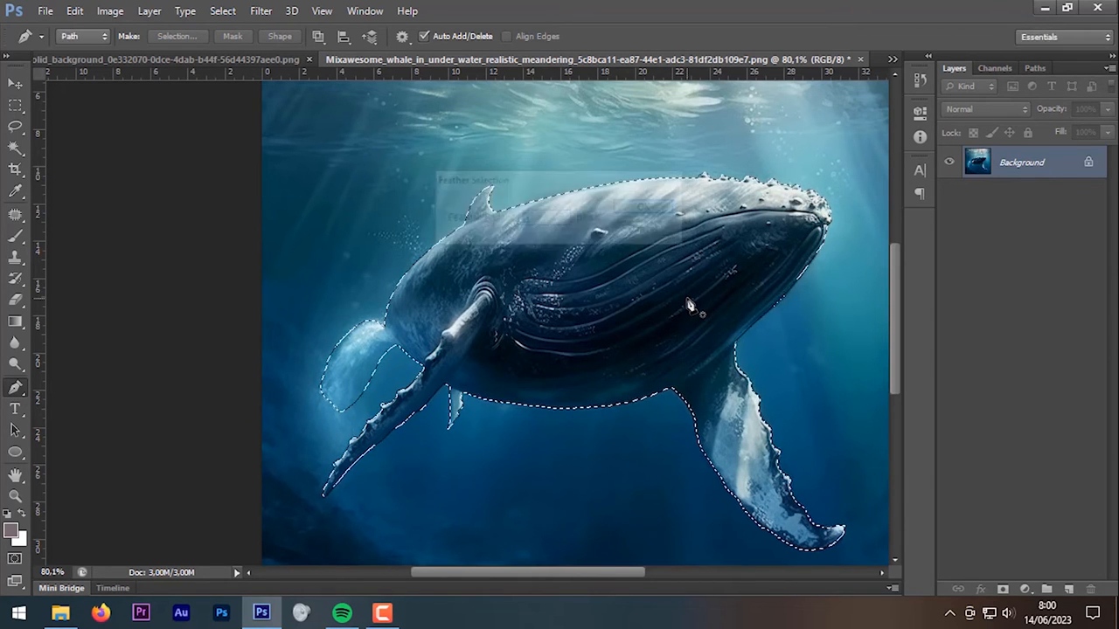
# Step: Close the meteor image without saving and return to Planet.psd
pyautogui.click(15, 83)
pyautogui.click(265, 61)
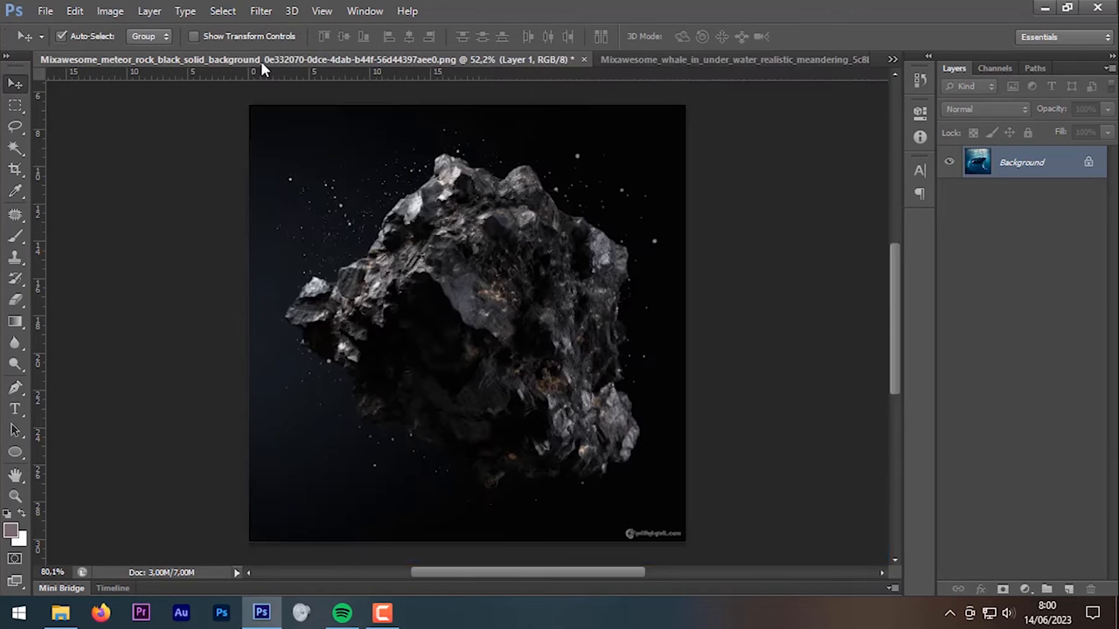
pyautogui.click(589, 59)
pyautogui.click(562, 242)
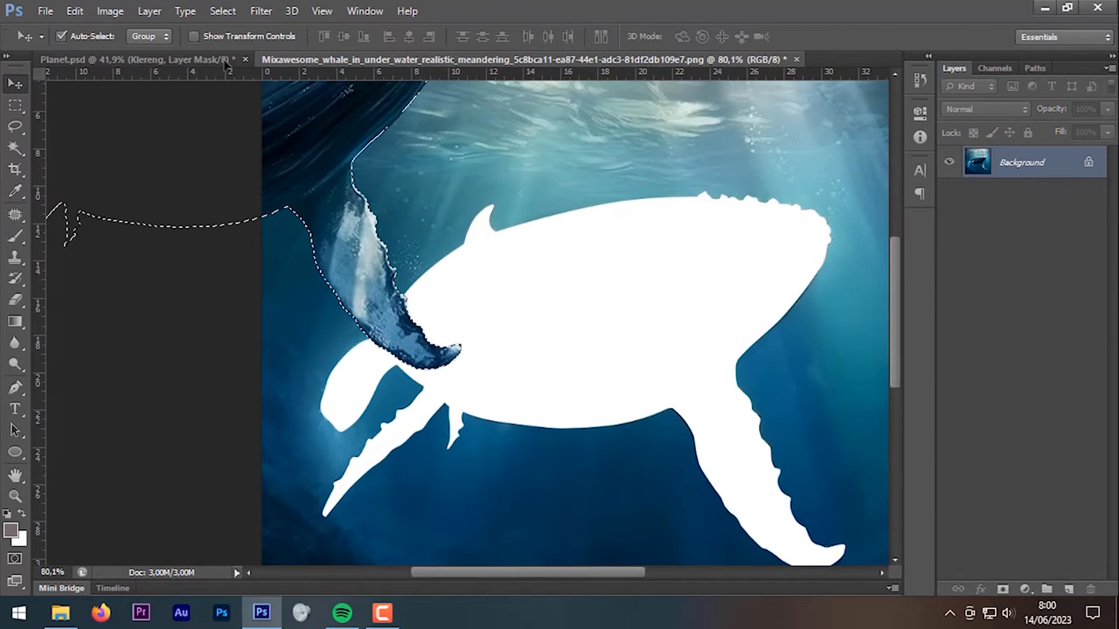
pyautogui.click(224, 62)
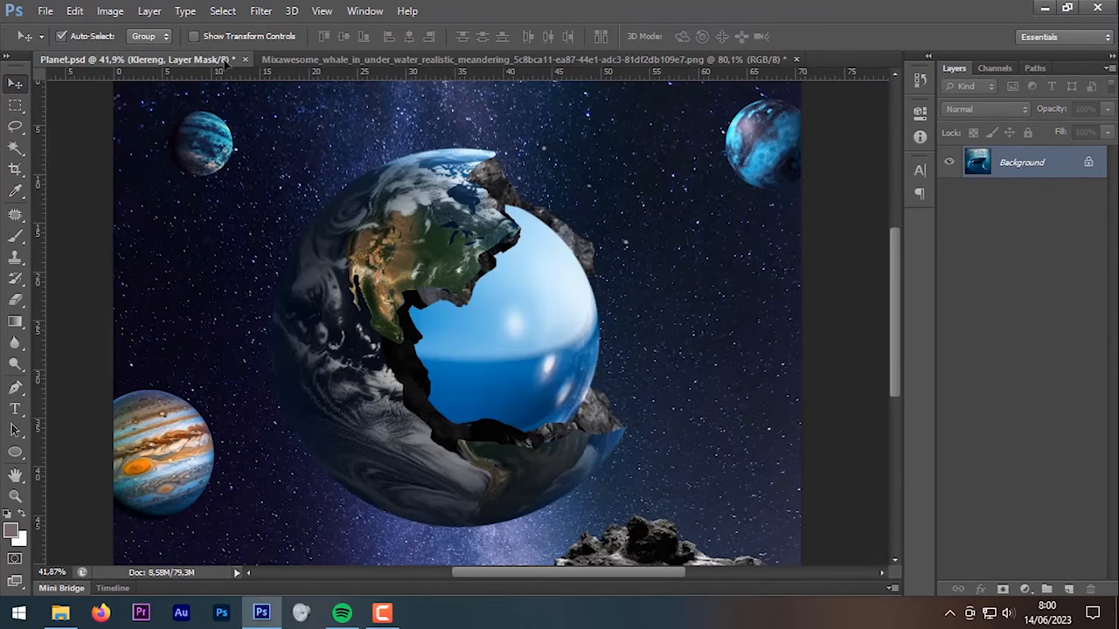
# Step: Paste the whale, name its layer 'Paus' and convert it to a smart object
pyautogui.hotkey('ctrl', 'v')
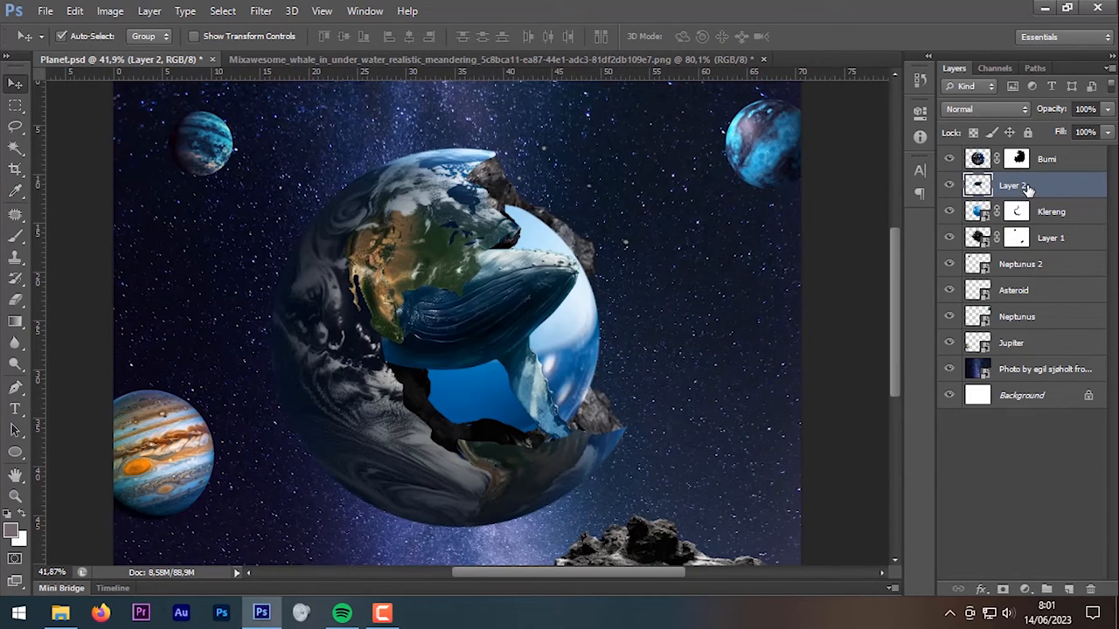
pyautogui.click(1054, 160)
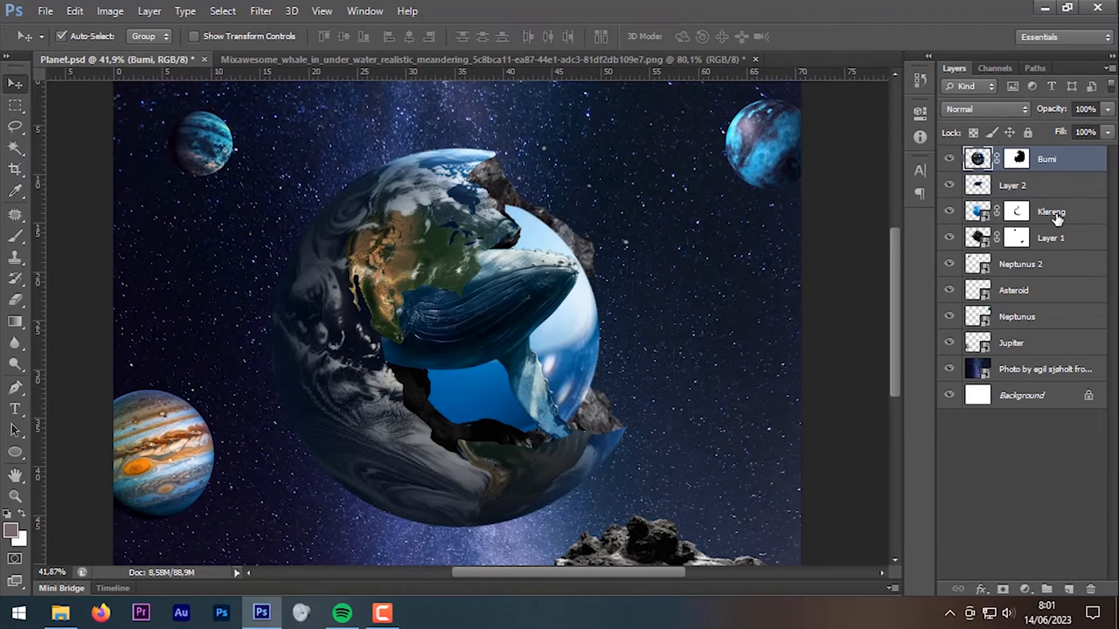
pyautogui.click(1055, 216)
pyautogui.doubleClick(1014, 186)
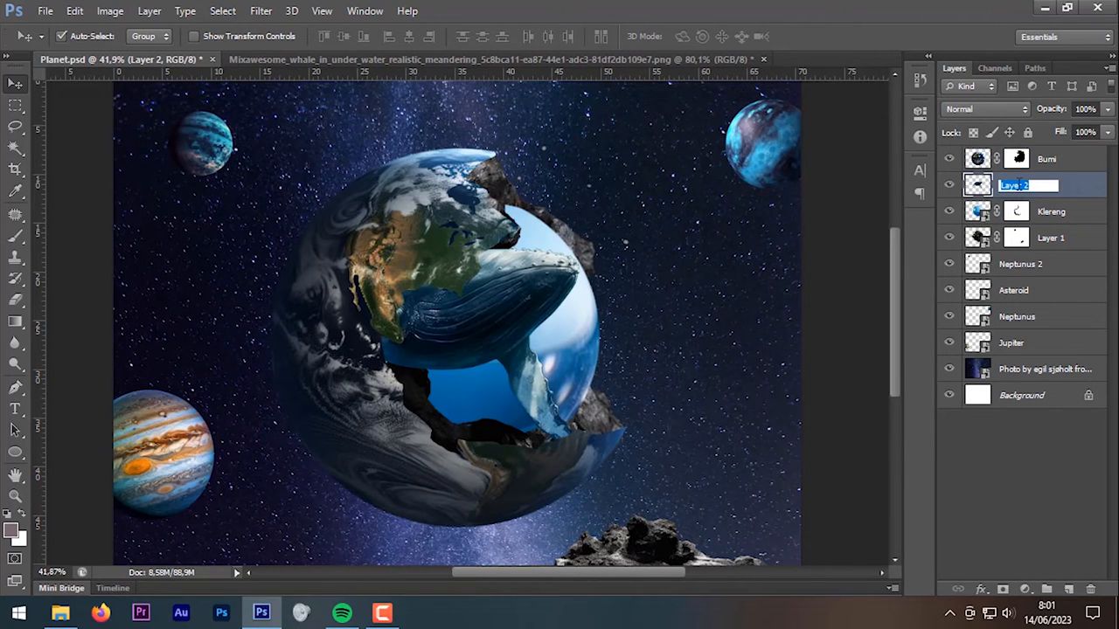
pyautogui.write('Paus')
pyautogui.press('Return')
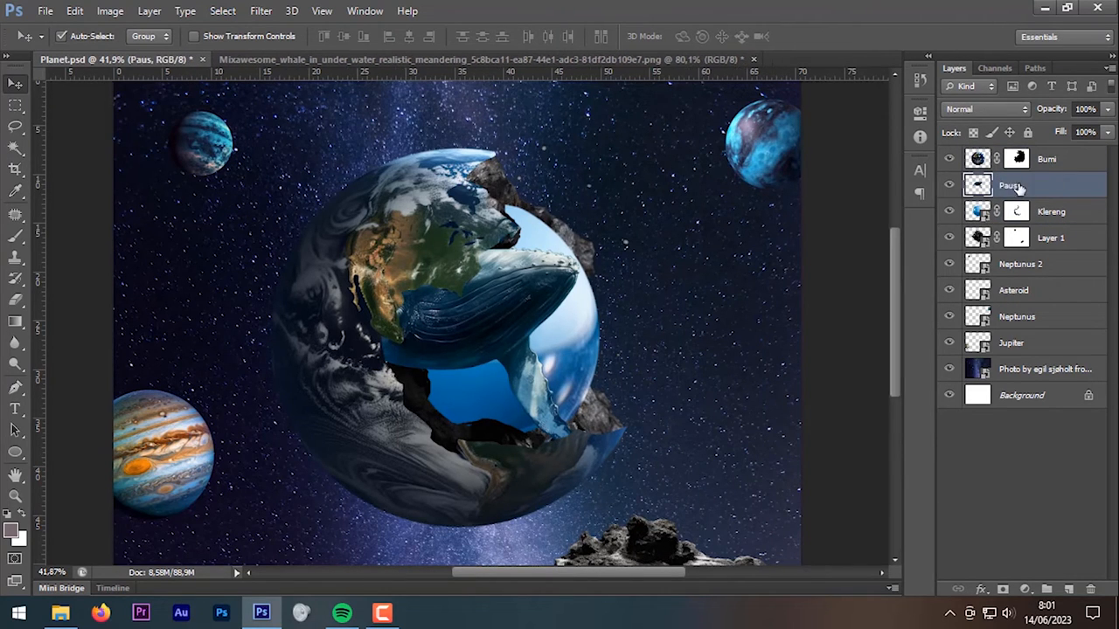
pyautogui.rightClick(1032, 191)
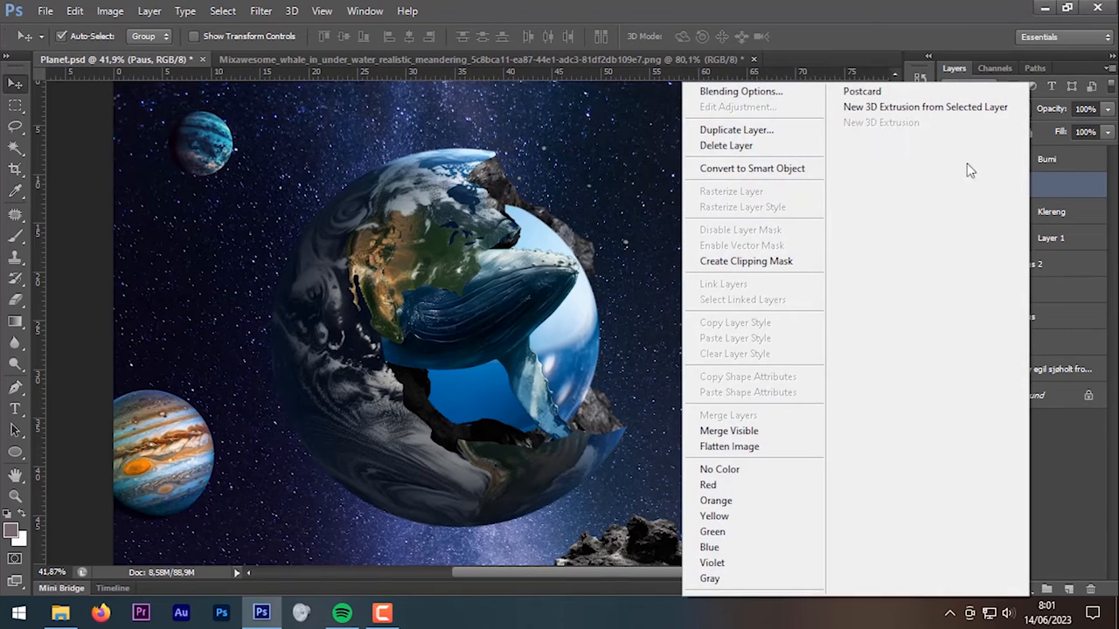
pyautogui.click(792, 169)
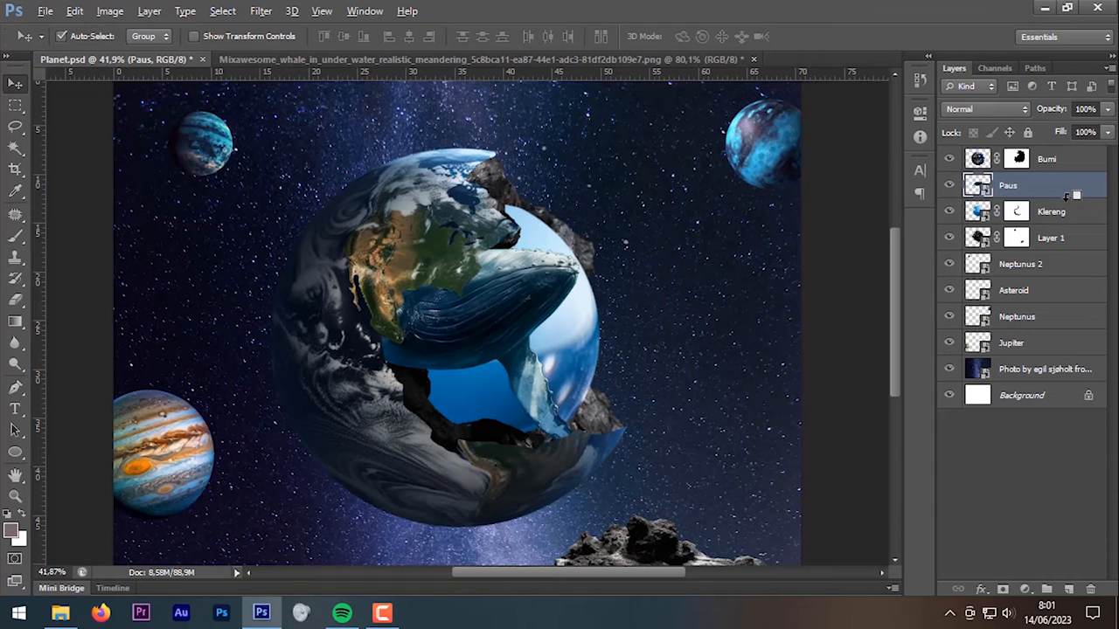
# Step: Clip the whale into the glass ball, shrink it to about 74% and tilt it about 13 degrees
pyautogui.keyDown('alt'); pyautogui.click(1066, 196); pyautogui.keyUp('alt')
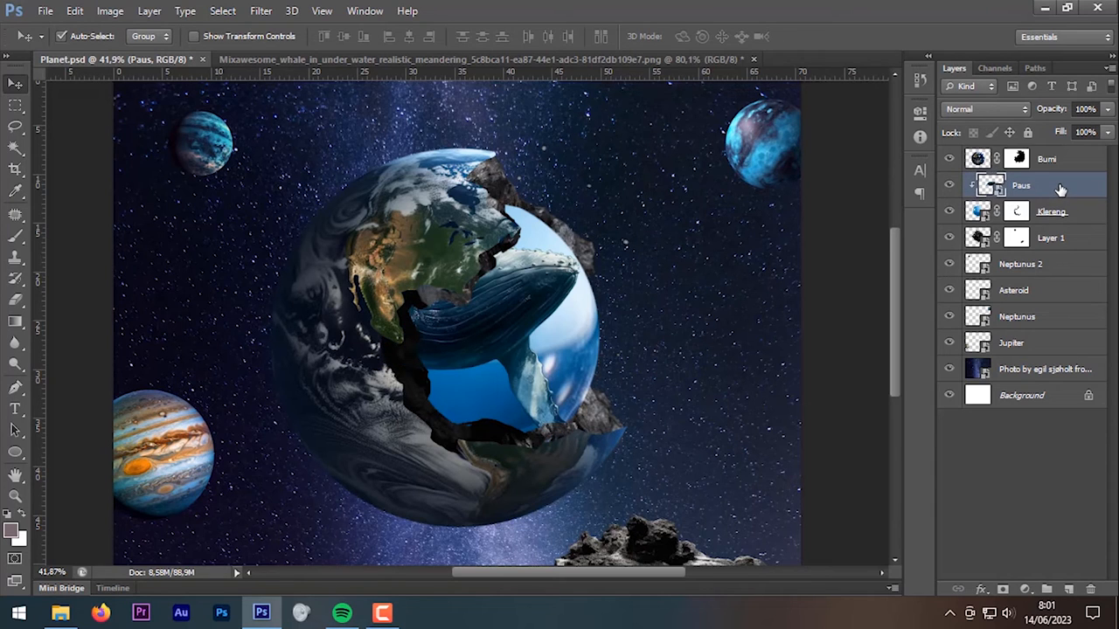
pyautogui.hotkey('ctrl', 't')
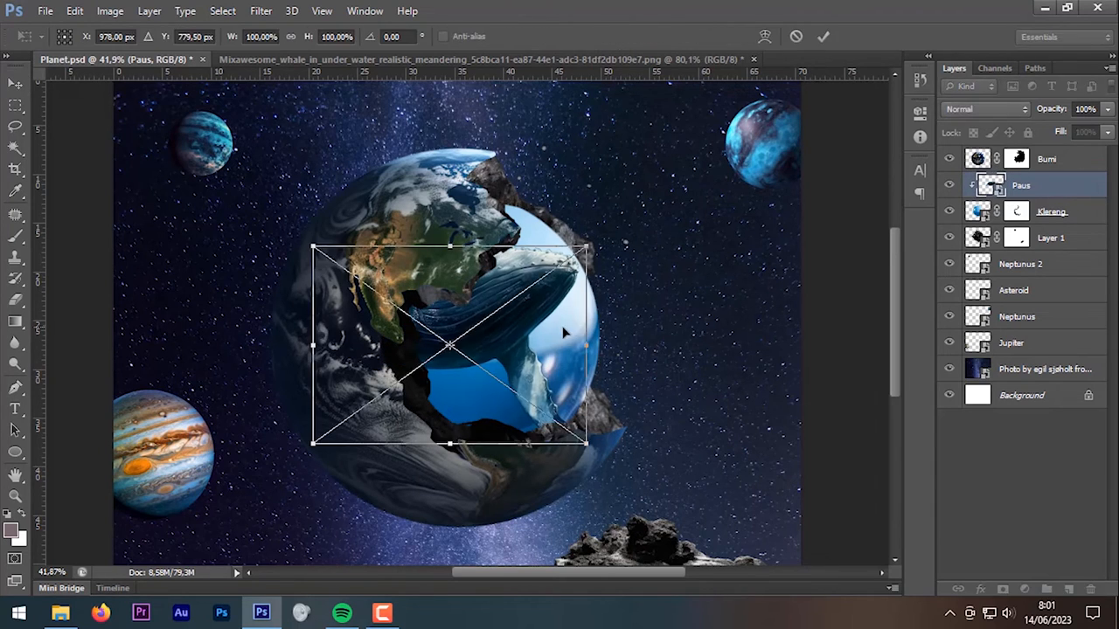
pyautogui.moveTo(562, 330); pyautogui.dragTo(564, 372)
pyautogui.moveTo(588, 289); pyautogui.dragTo(545, 320)
pyautogui.moveTo(516, 356); pyautogui.dragTo(543, 342)
pyautogui.moveTo(594, 278); pyautogui.dragTo(633, 295)
pyautogui.moveTo(489, 337); pyautogui.dragTo(491, 319)
pyautogui.moveTo(361, 264); pyautogui.dragTo(389, 280)
pyautogui.moveTo(613, 277); pyautogui.dragTo(618, 285)
pyautogui.moveTo(523, 351); pyautogui.dragTo(521, 350)
pyautogui.moveTo(649, 325); pyautogui.dragTo(650, 322)
pyautogui.press('Return')
# Step: Scale the whale up slightly so it fills the sphere better
pyautogui.scroll(-2, 659, 325)
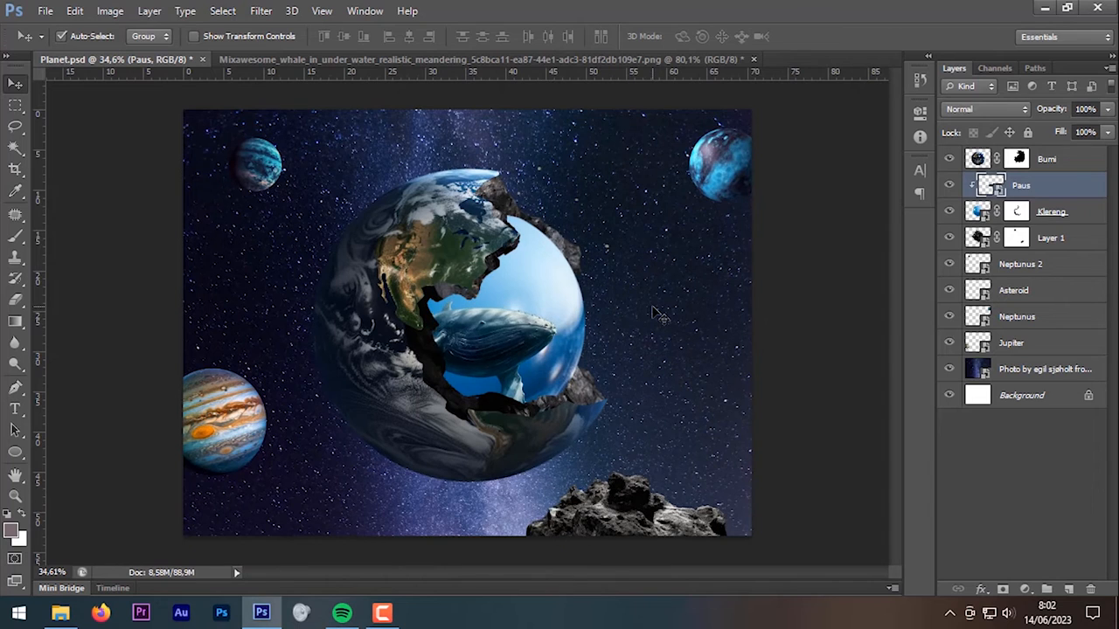
pyautogui.hotkey('ctrl', 't')
pyautogui.moveTo(412, 283); pyautogui.dragTo(402, 276)
pyautogui.moveTo(542, 436); pyautogui.dragTo(549, 446)
pyautogui.press('Return')
pyautogui.scroll(-1, 662, 353)
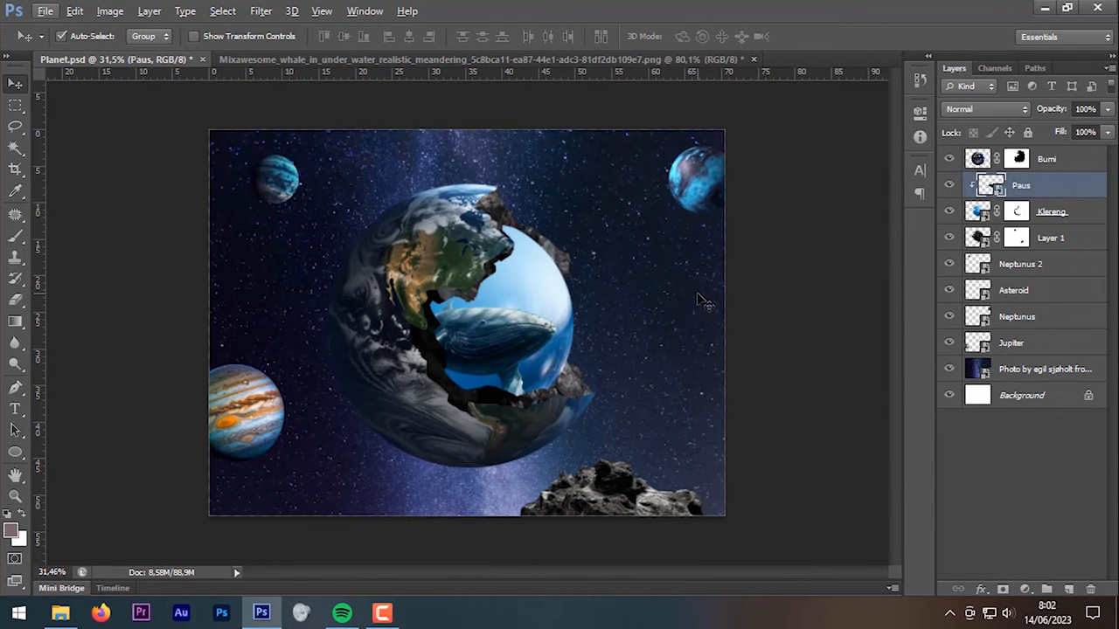
# Step: Group the Bumi, Paus, Klereng and Layer 1 layers together
pyautogui.click(1063, 243)
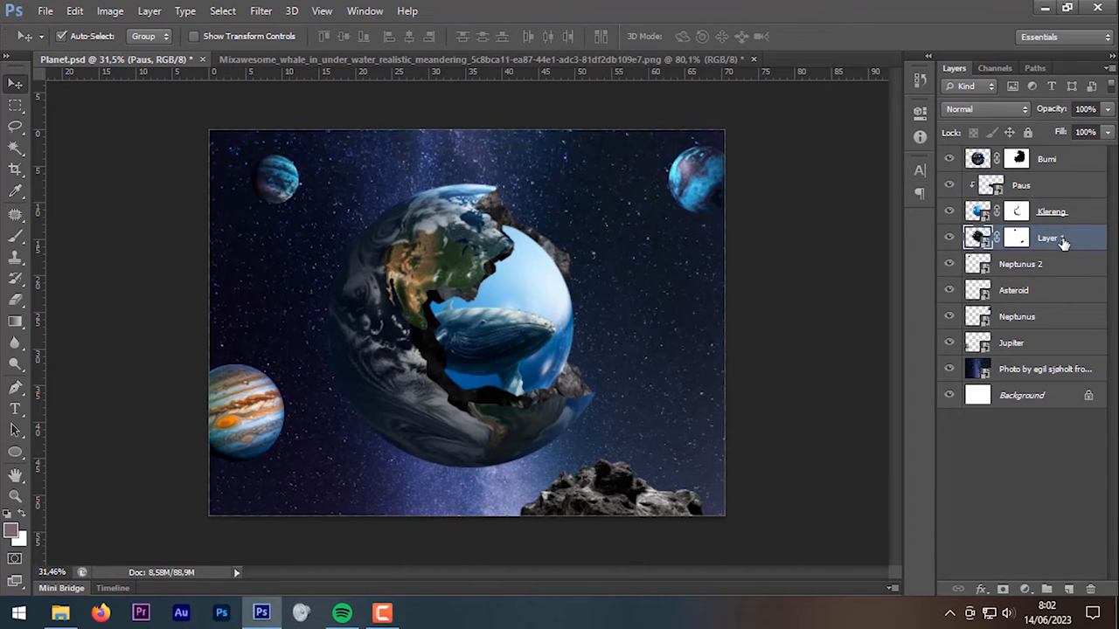
pyautogui.keyDown('shift'); pyautogui.click(1054, 160); pyautogui.keyUp('shift')
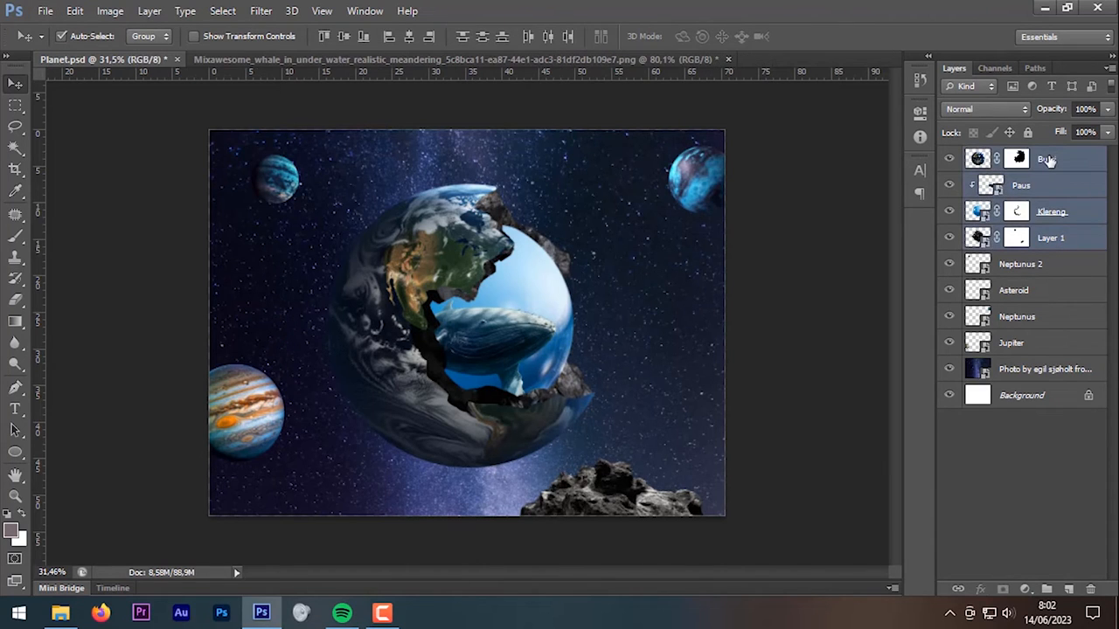
pyautogui.moveTo(1049, 170); pyautogui.dragTo(1053, 592)
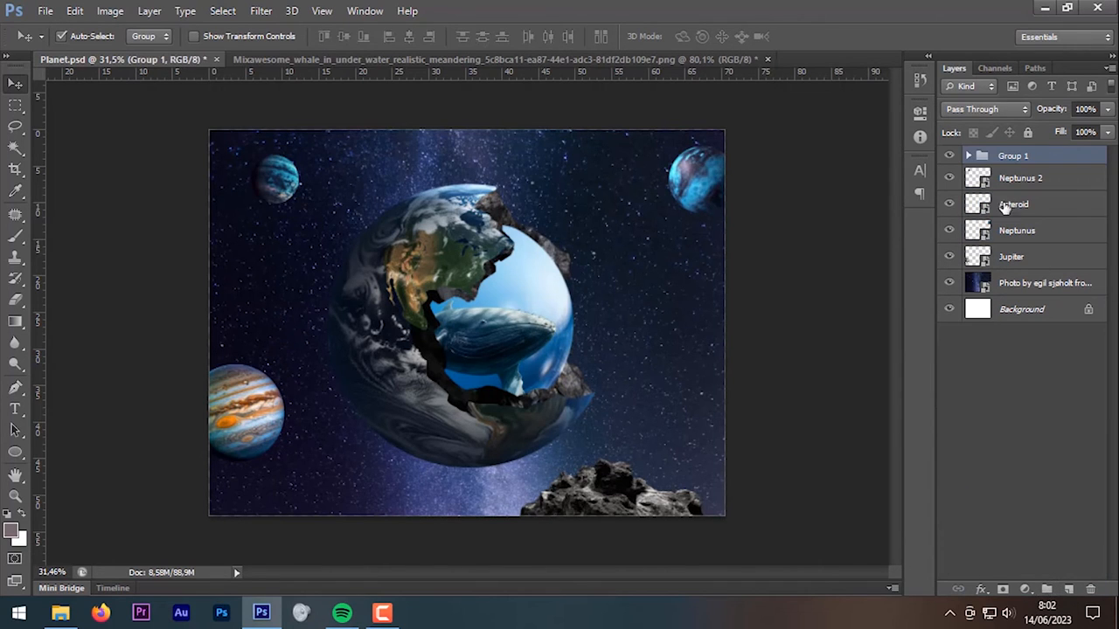
pyautogui.click(970, 155)
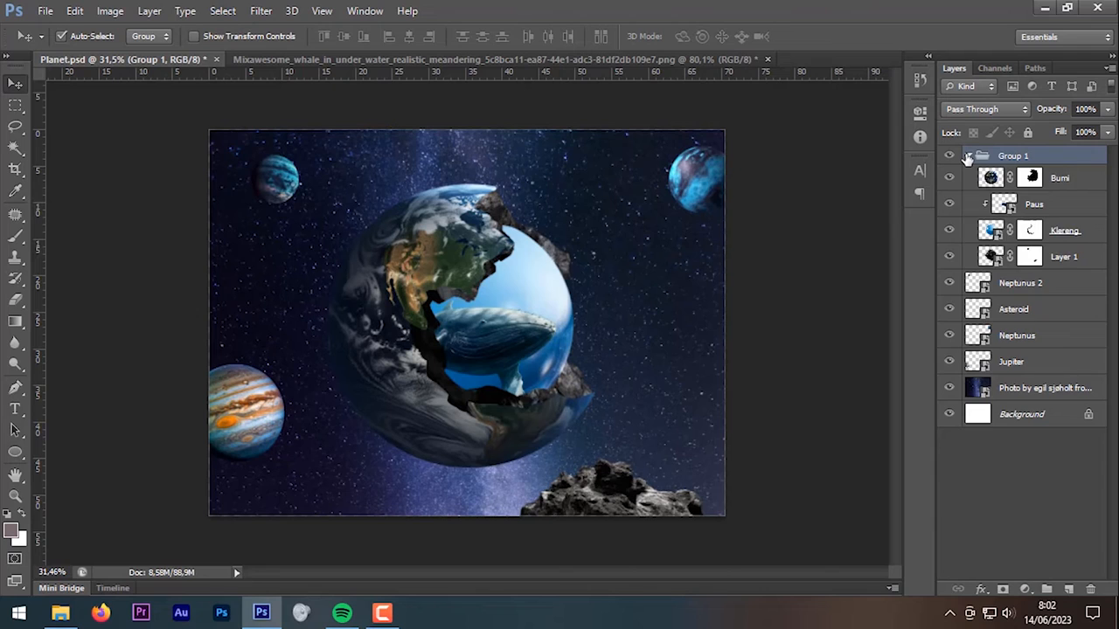
pyautogui.click(967, 156)
# Step: Rename the group 'Sepaket Bumi' and colour-code it orange
pyautogui.doubleClick(1011, 158)
pyautogui.write('Se')
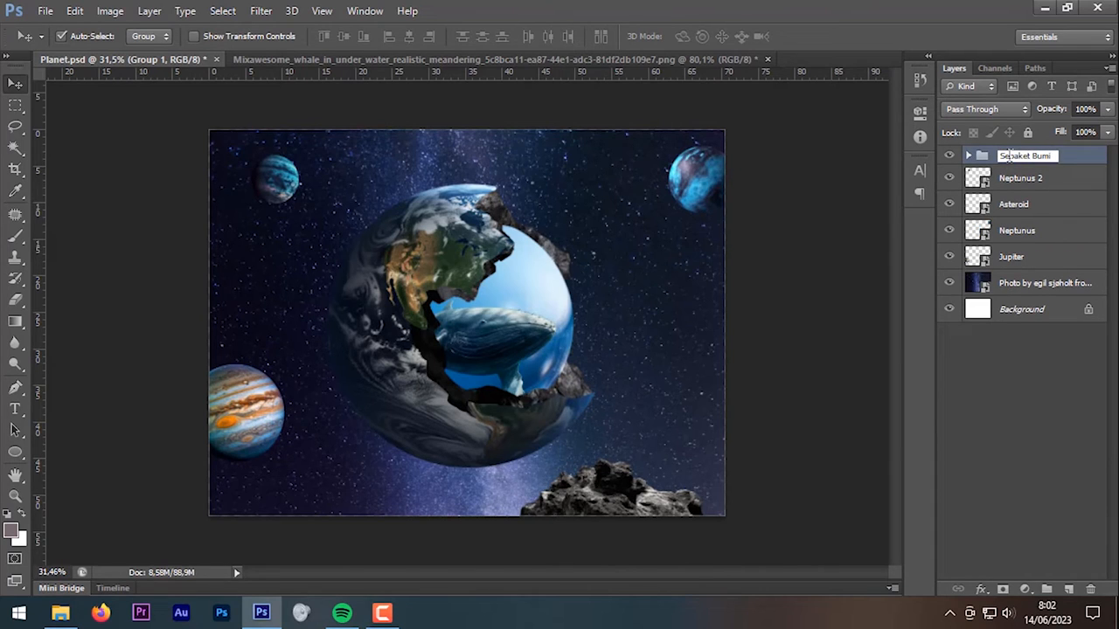
pyautogui.write('paket Bumi')
pyautogui.press('Return')
pyautogui.rightClick(1011, 158)
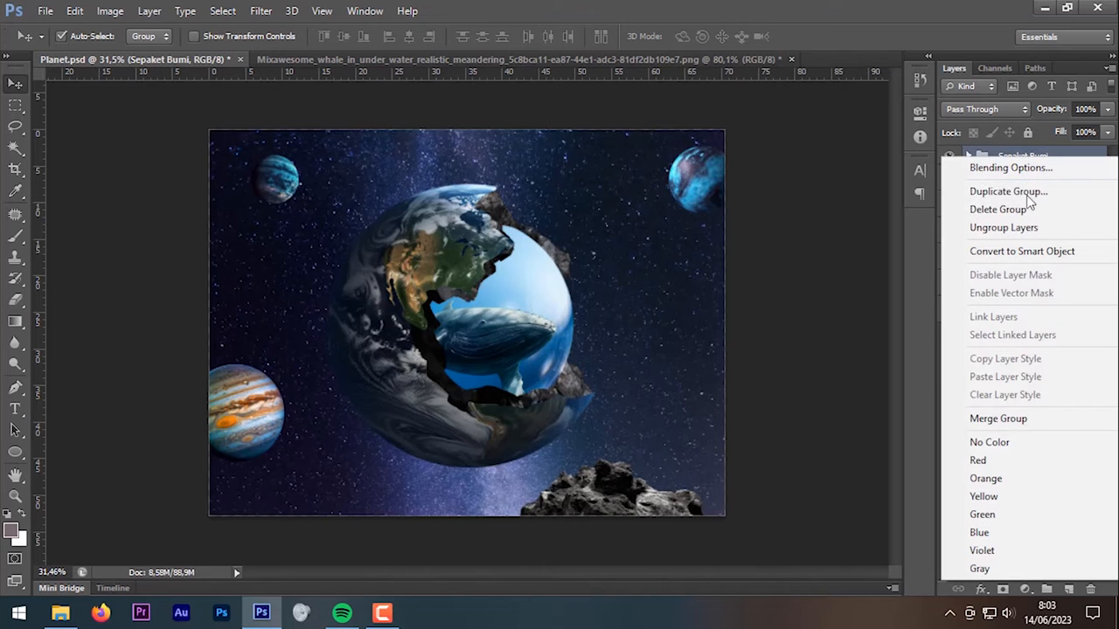
pyautogui.click(1050, 492)
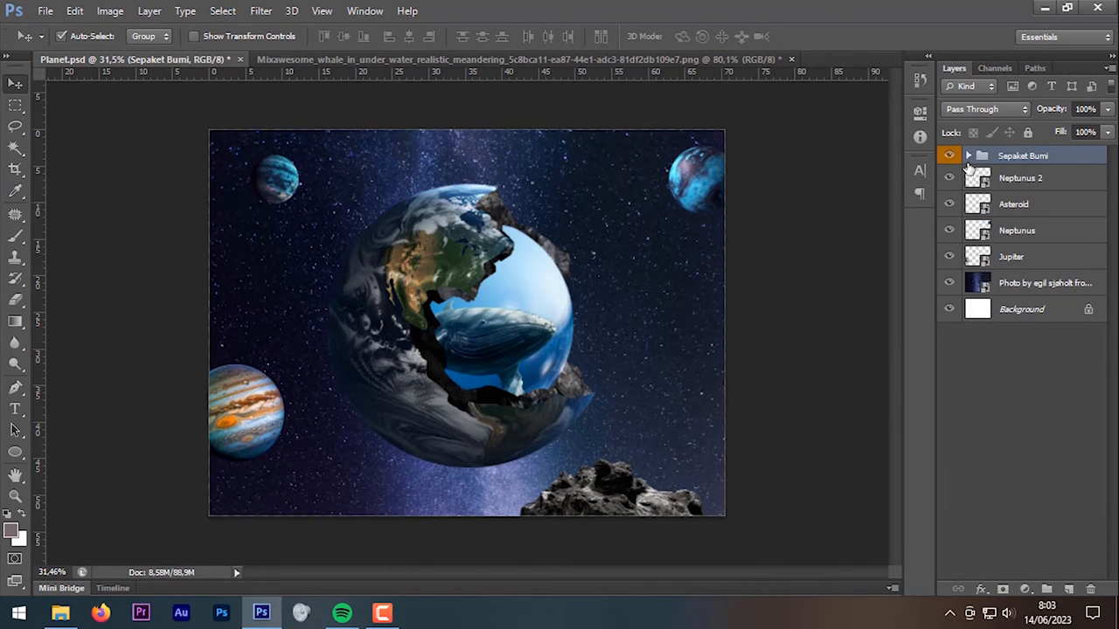
pyautogui.click(968, 157)
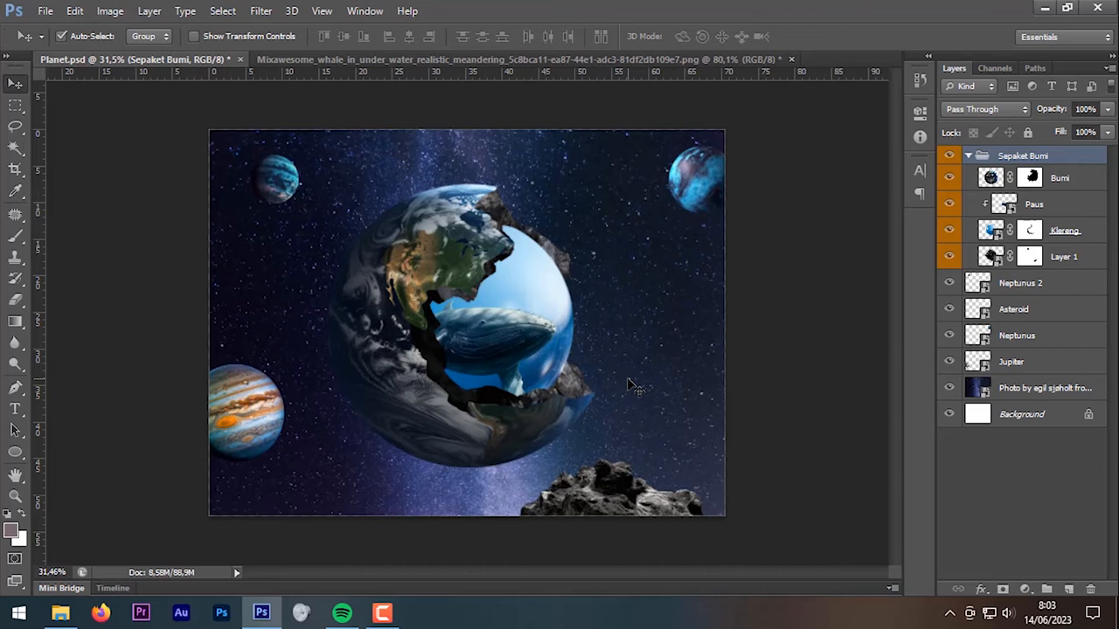
pyautogui.click(1012, 393)
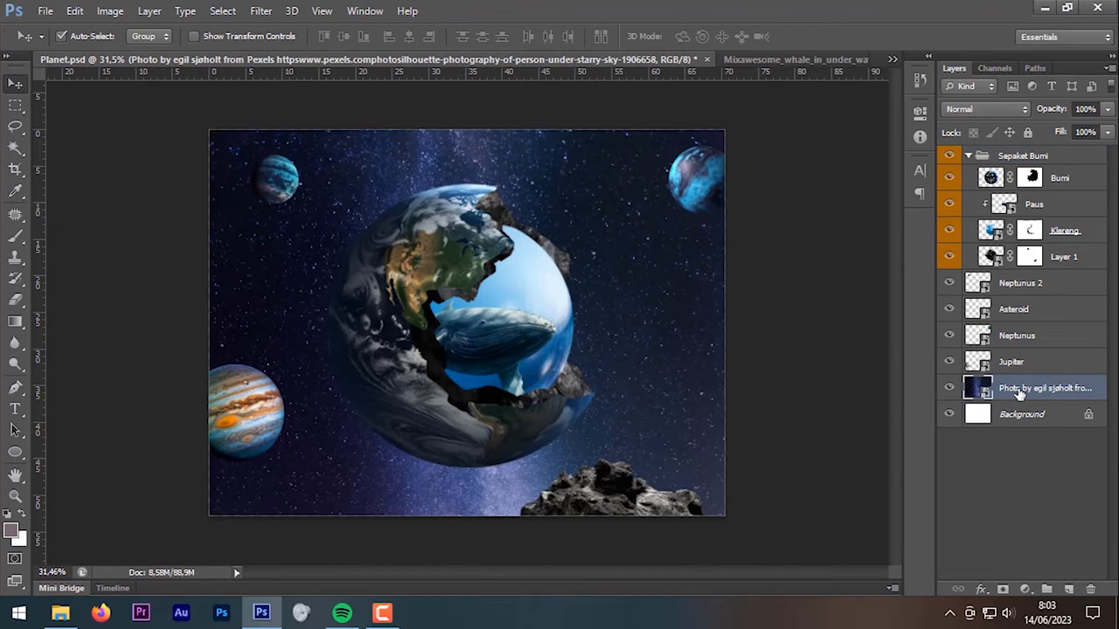
# Step: Add a Levels adjustment raising the black input to 26 to darken the starry background
pyautogui.click(1027, 590)
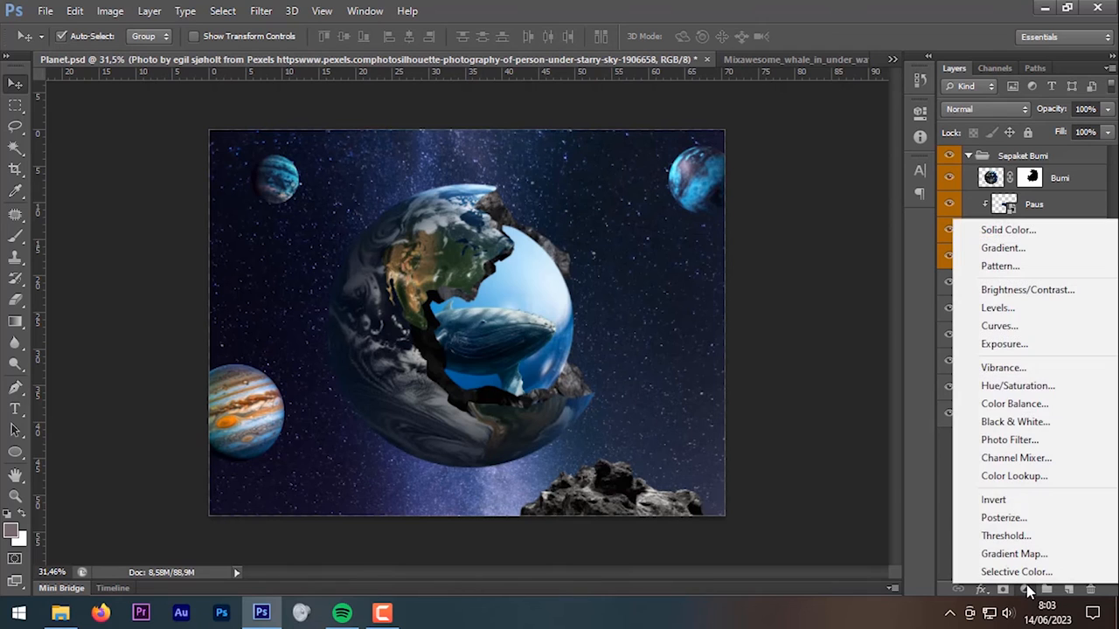
pyautogui.click(1049, 306)
pyautogui.moveTo(710, 272)
pyautogui.mouseDown()
pyautogui.moveTo(720, 273)
pyautogui.moveTo(711, 277)
pyautogui.mouseUp()
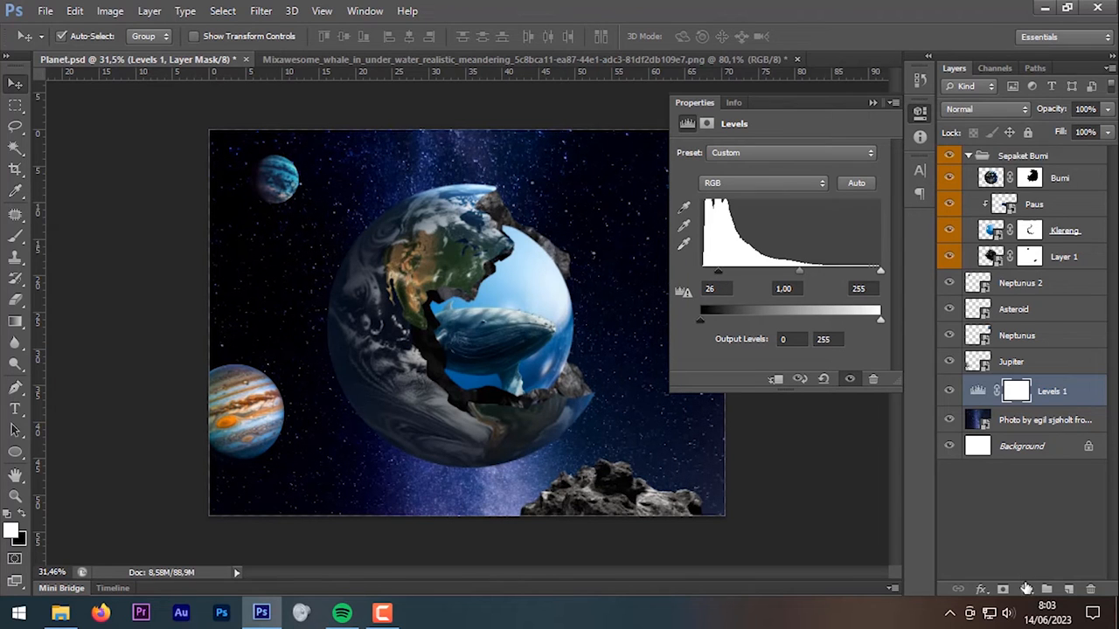
# Step: Add a Hue/Saturation adjustment with Hue -24 and Saturation -22
pyautogui.click(1025, 589)
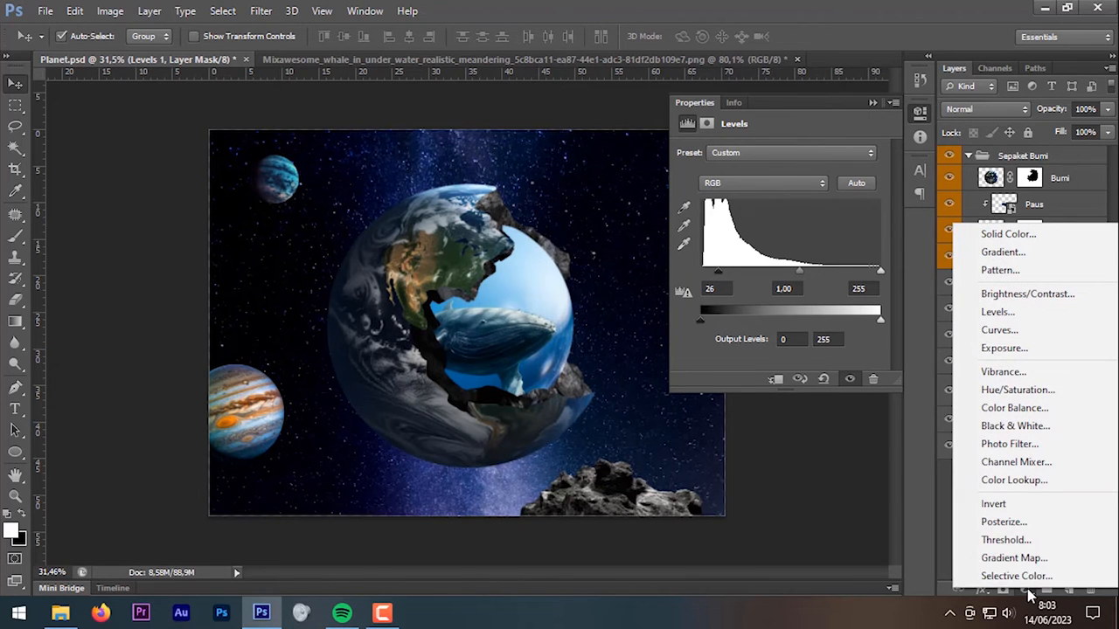
pyautogui.click(1046, 391)
pyautogui.moveTo(778, 214); pyautogui.dragTo(757, 222)
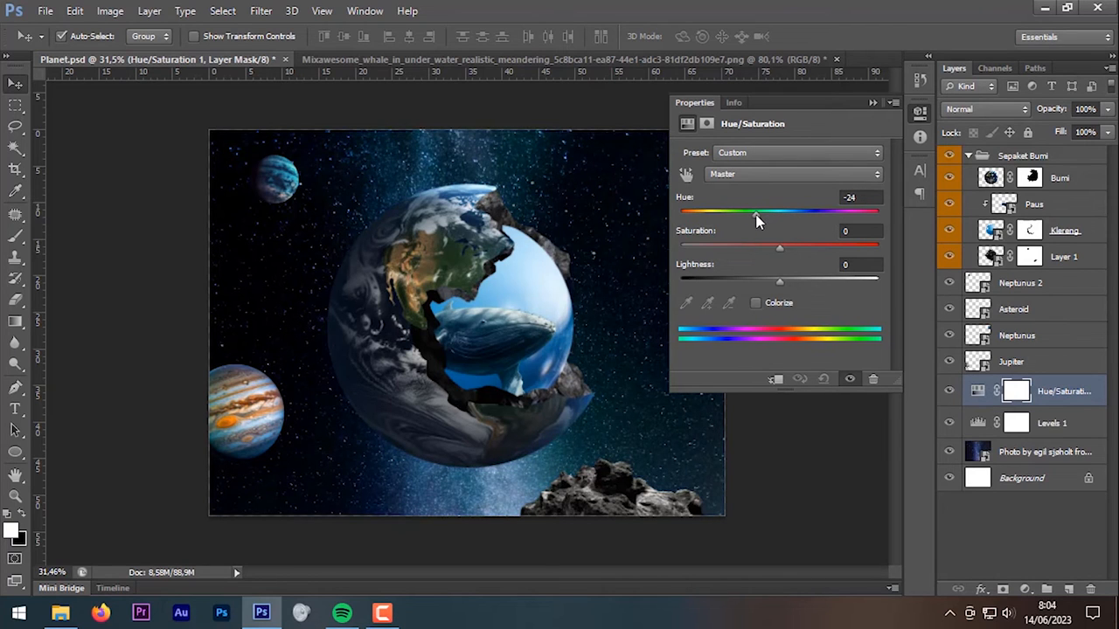
pyautogui.moveTo(761, 246)
pyautogui.mouseDown()
pyautogui.moveTo(631, 240)
pyautogui.moveTo(924, 318)
pyautogui.moveTo(872, 220)
pyautogui.moveTo(839, 250)
pyautogui.moveTo(775, 252)
pyautogui.mouseUp()
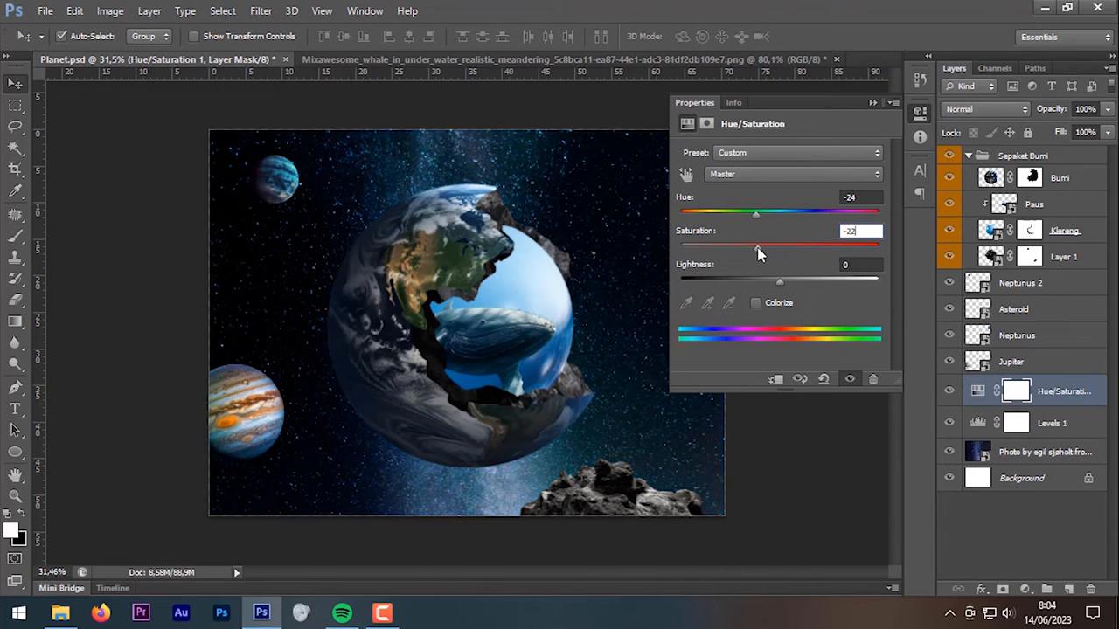
pyautogui.click(872, 102)
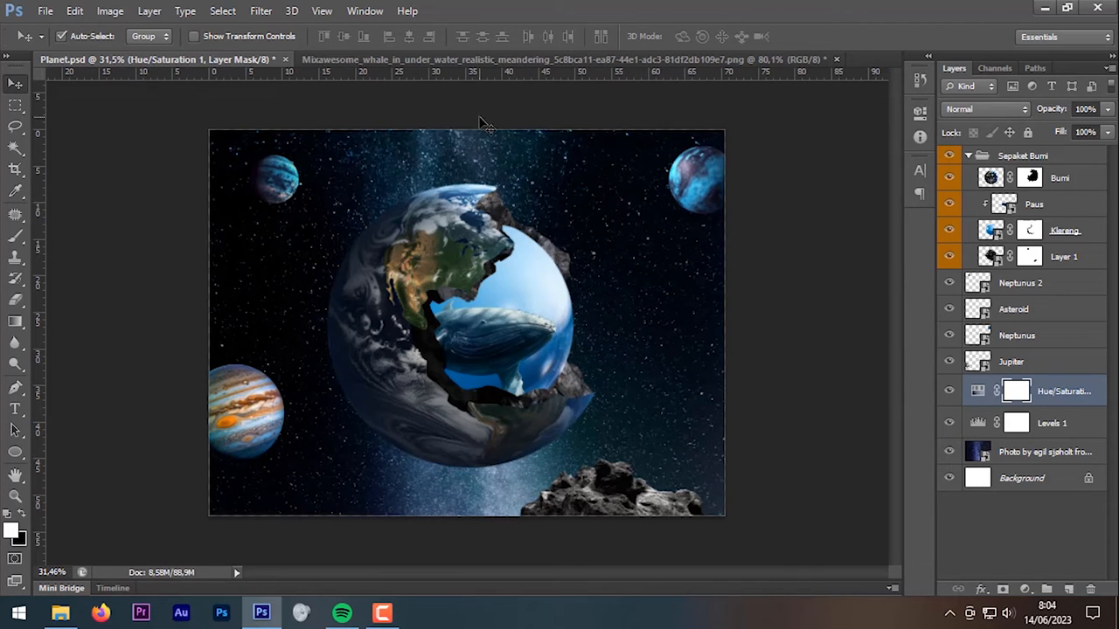
# Step: Create a new layer and set up a large soft round black brush at 21% opacity
pyautogui.click(1070, 590)
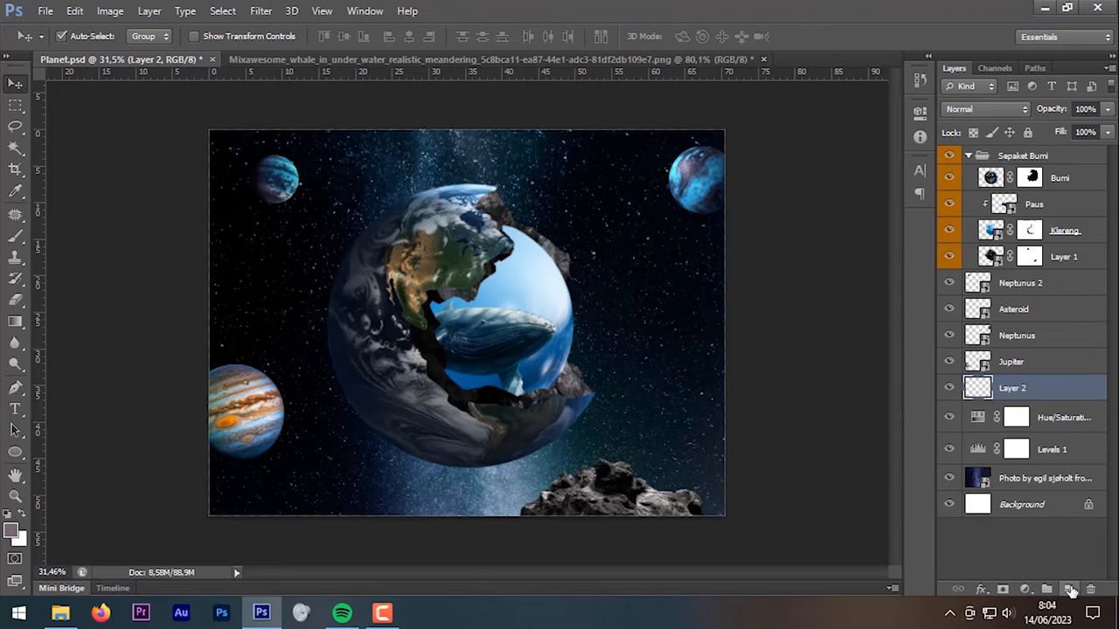
pyautogui.click(15, 238)
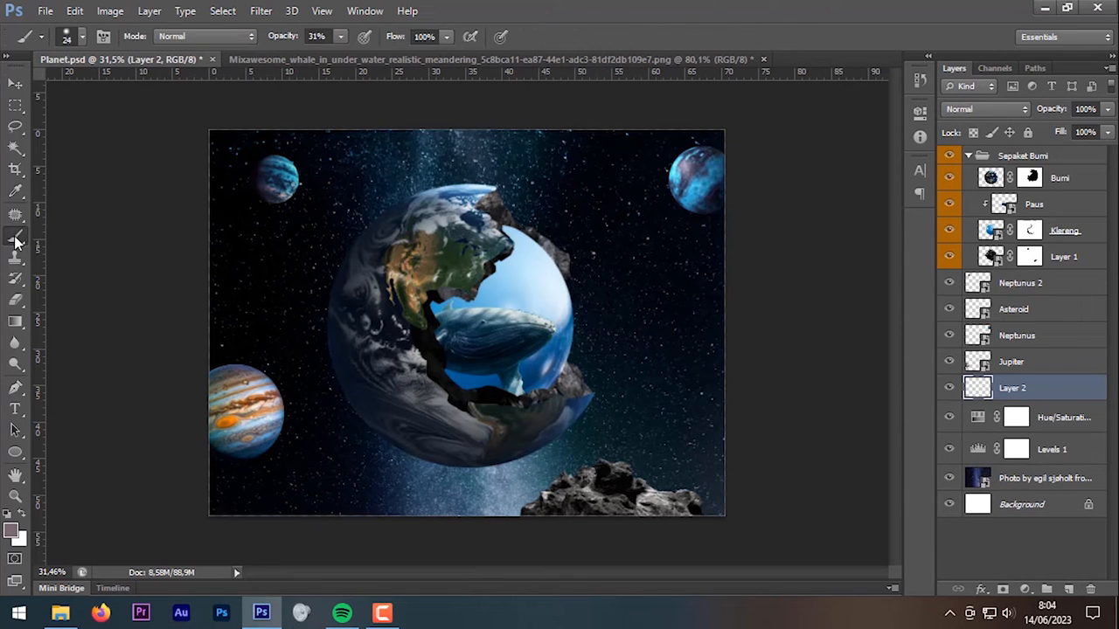
pyautogui.rightClick(625, 251)
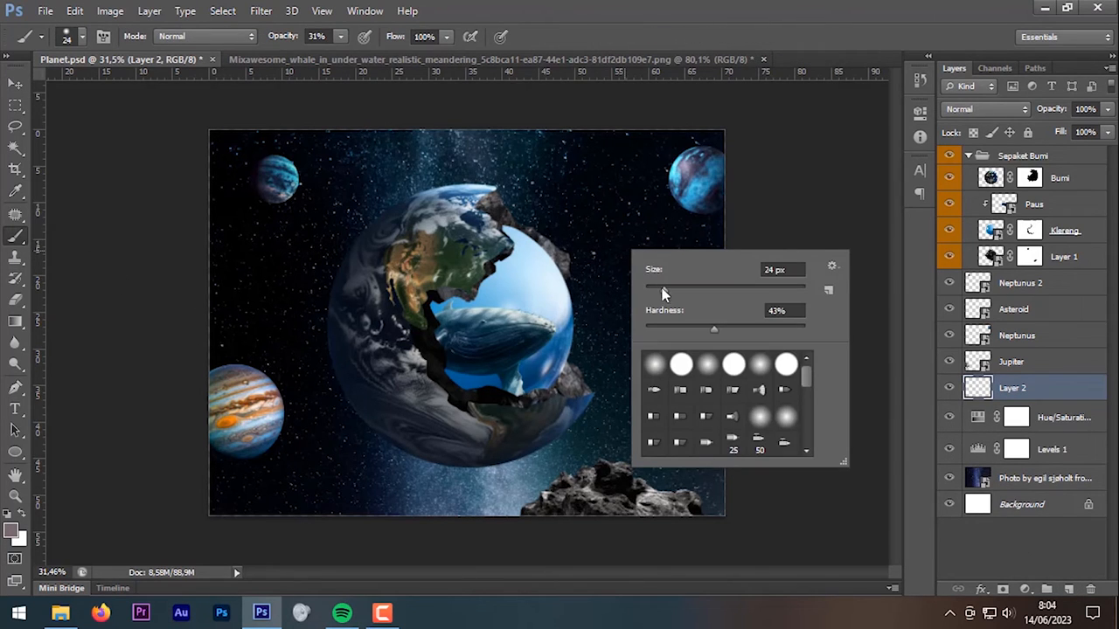
pyautogui.click(655, 366)
pyautogui.moveTo(661, 298); pyautogui.dragTo(700, 295)
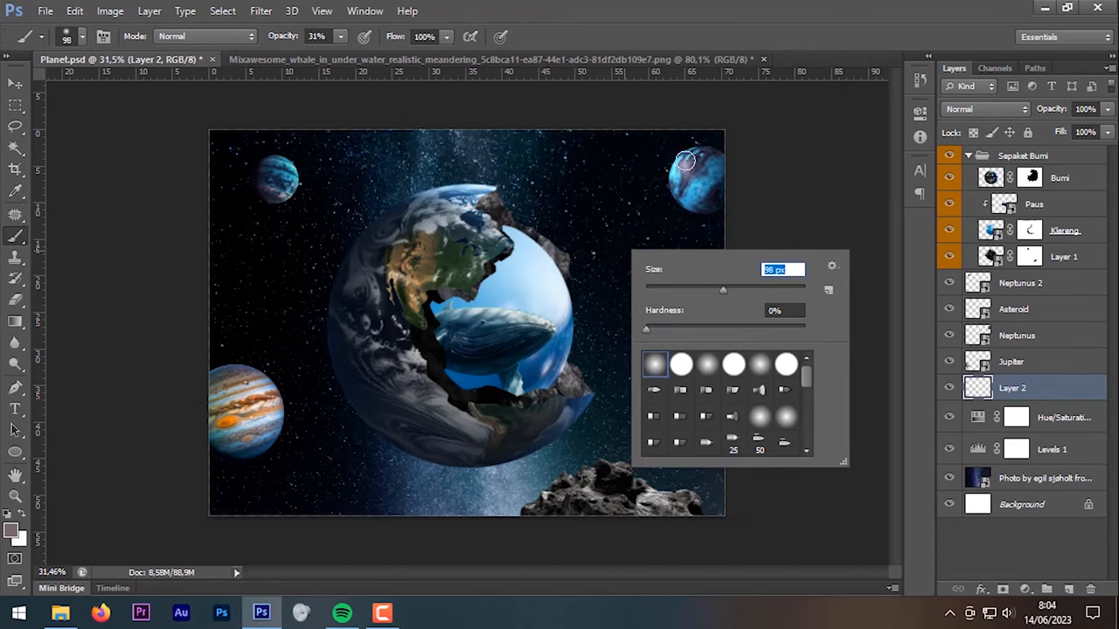
pyautogui.click(727, 4)
pyautogui.press(']')
pyautogui.press(']')
pyautogui.press(']')
pyautogui.press(']')
pyautogui.press(']')
pyautogui.press(']')
pyautogui.press(']')
pyautogui.press(']')
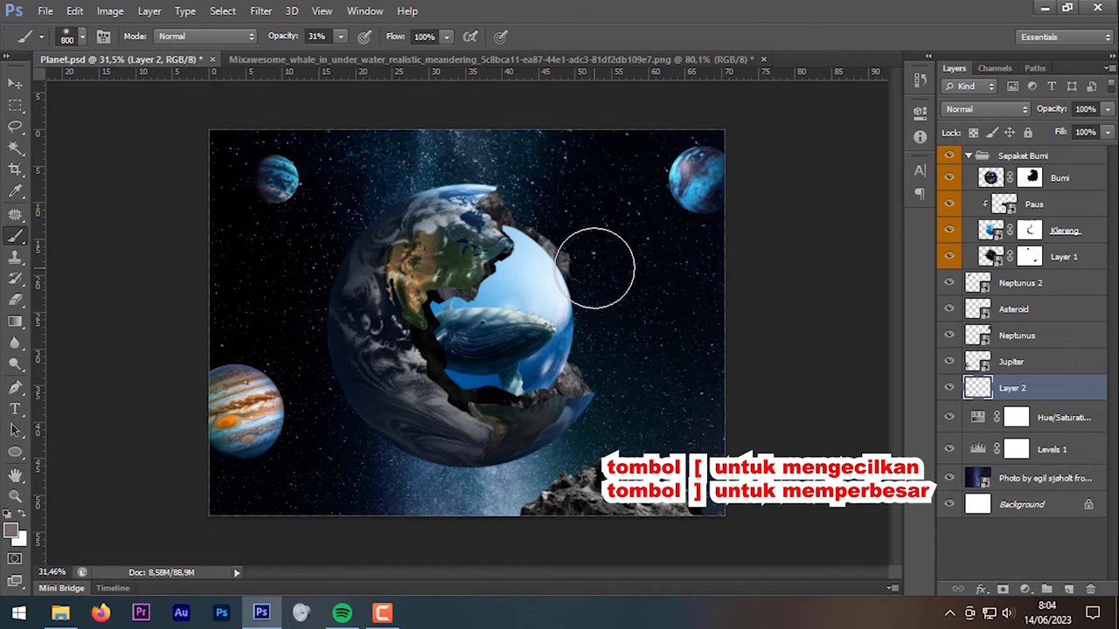
pyautogui.click(13, 532)
pyautogui.moveTo(756, 314); pyautogui.dragTo(700, 359)
pyautogui.click(1090, 145)
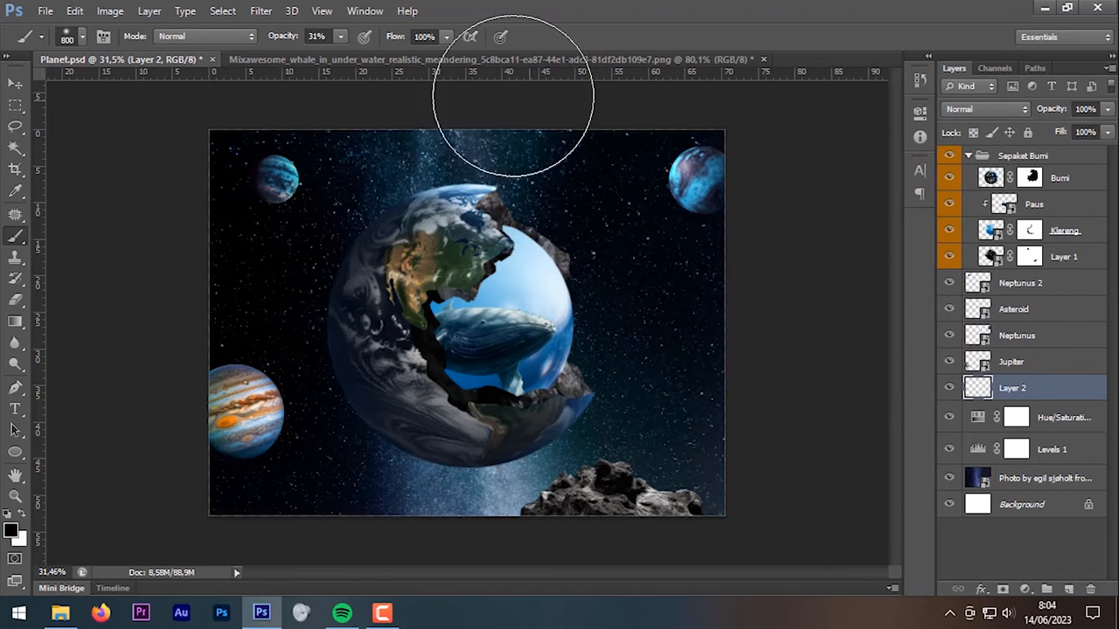
pyautogui.click(281, 38)
pyautogui.moveTo(280, 42); pyautogui.dragTo(275, 42)
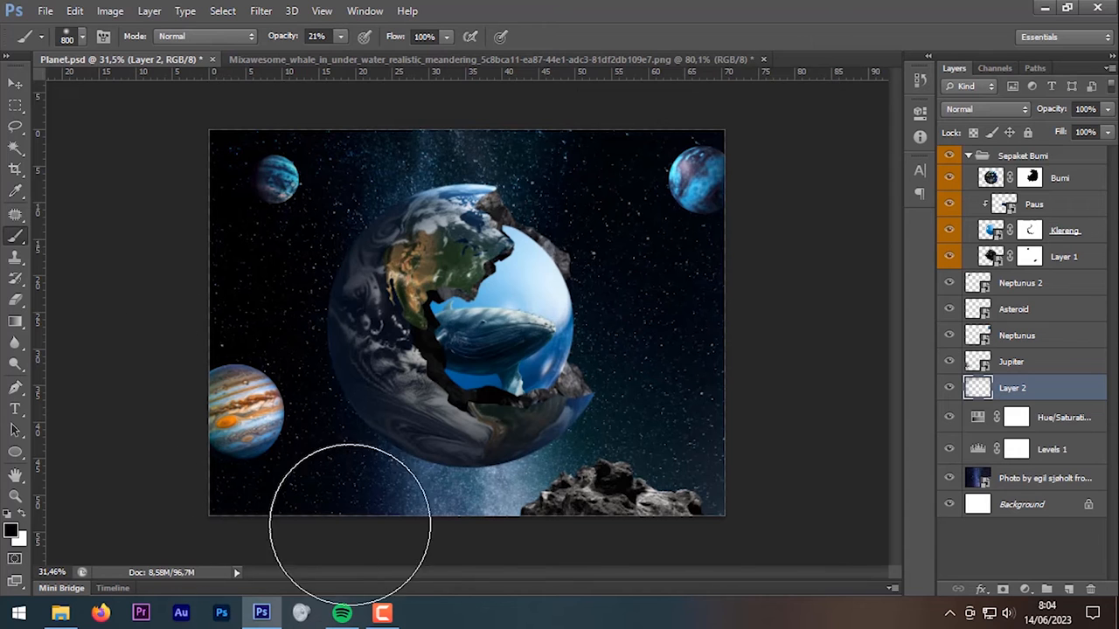
# Step: Compare the Layer 2 shading on and off, then set its opacity to 82%
pyautogui.press(']')
pyautogui.press(']')
pyautogui.press(']')
pyautogui.scroll(-2, 772, 395)
pyautogui.press('[')
pyautogui.press('[')
pyautogui.press('[')
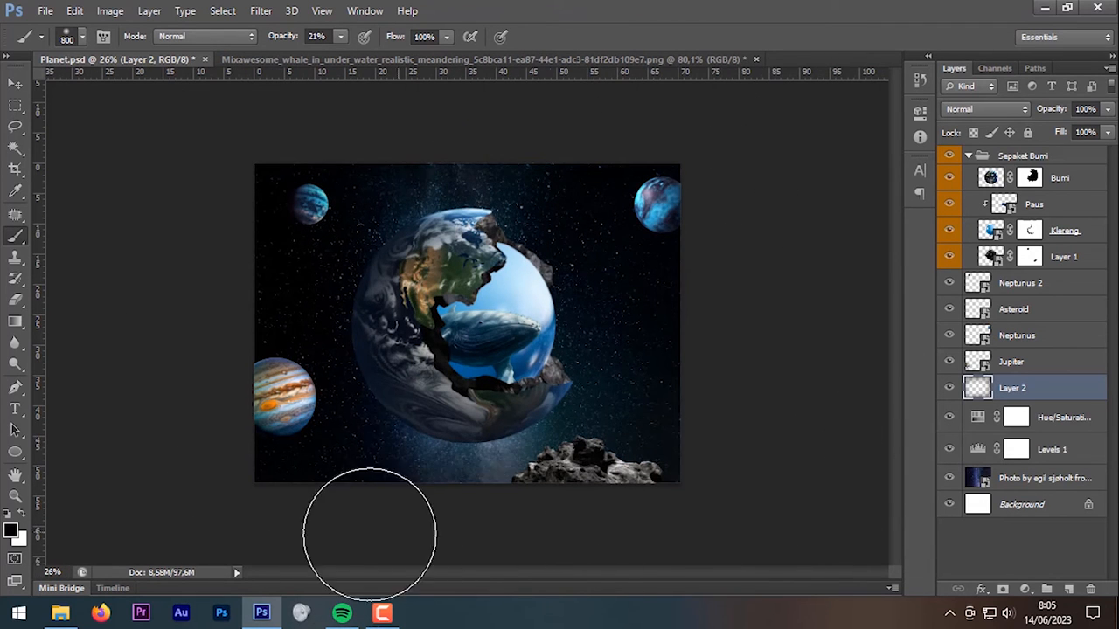
pyautogui.click(950, 388)
pyautogui.click(951, 388)
pyautogui.click(951, 388)
pyautogui.click(951, 388)
pyautogui.moveTo(1057, 110)
pyautogui.mouseDown()
pyautogui.moveTo(1037, 110)
pyautogui.moveTo(1048, 114)
pyautogui.mouseUp()
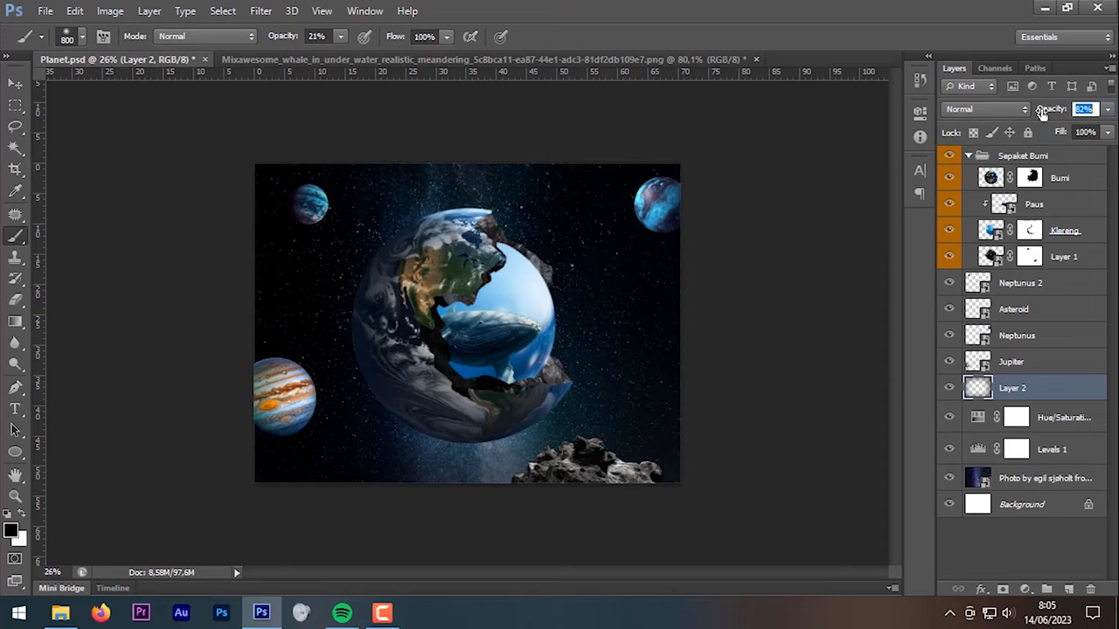
pyautogui.scroll(1, 749, 342)
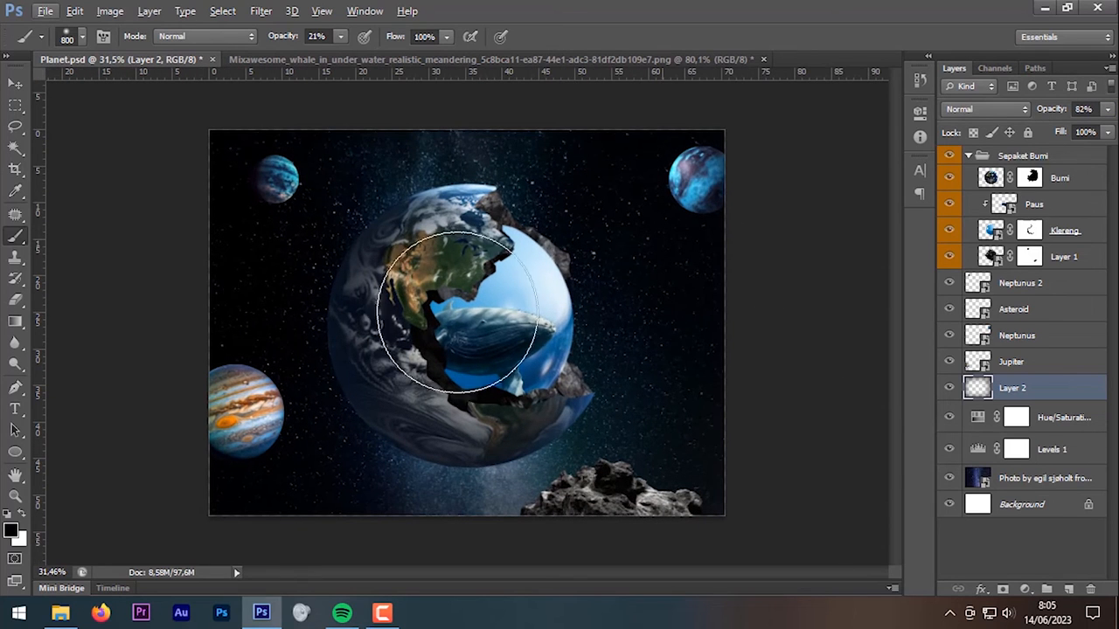
pyautogui.click(15, 85)
pyautogui.click(599, 499)
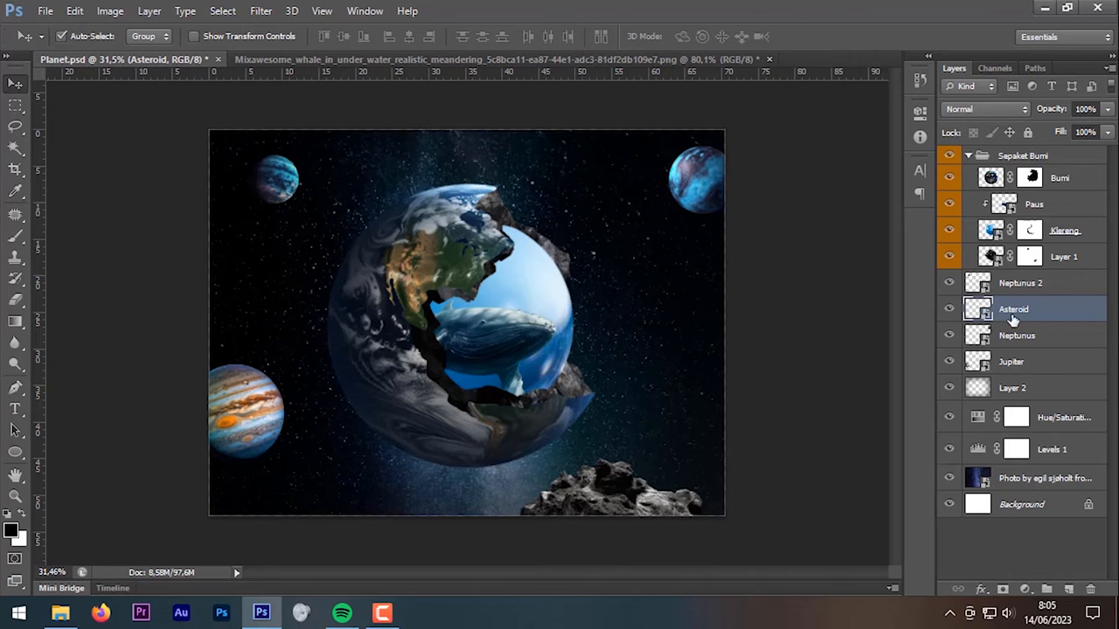
# Step: Apply a 0.8-pixel Gaussian Blur smart filter to the Asteroid layer
pyautogui.click(264, 11)
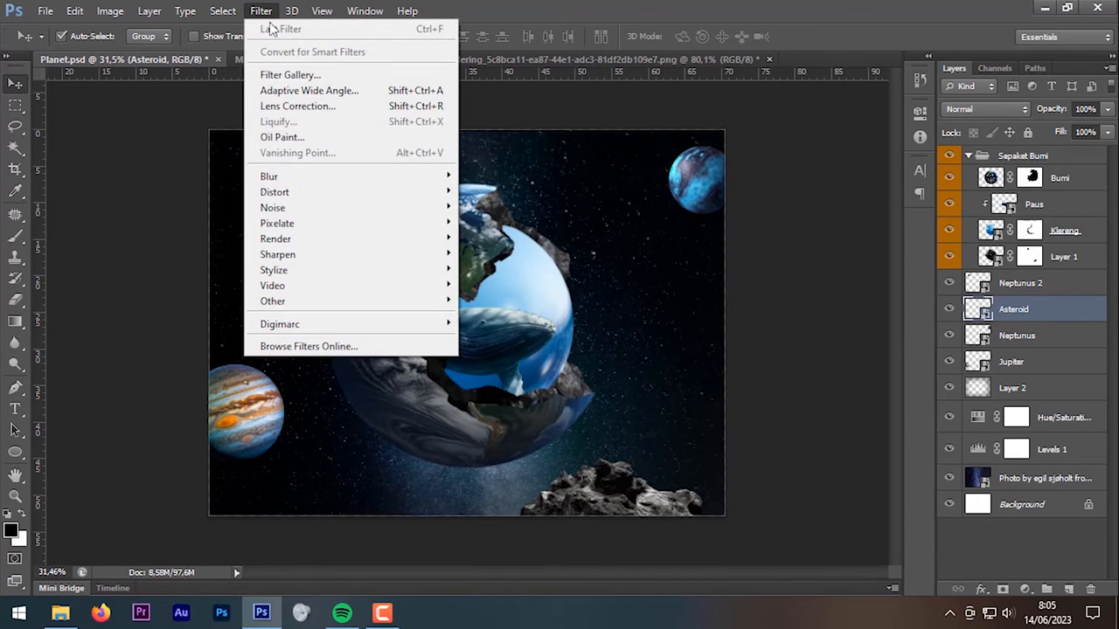
pyautogui.moveTo(321, 179)
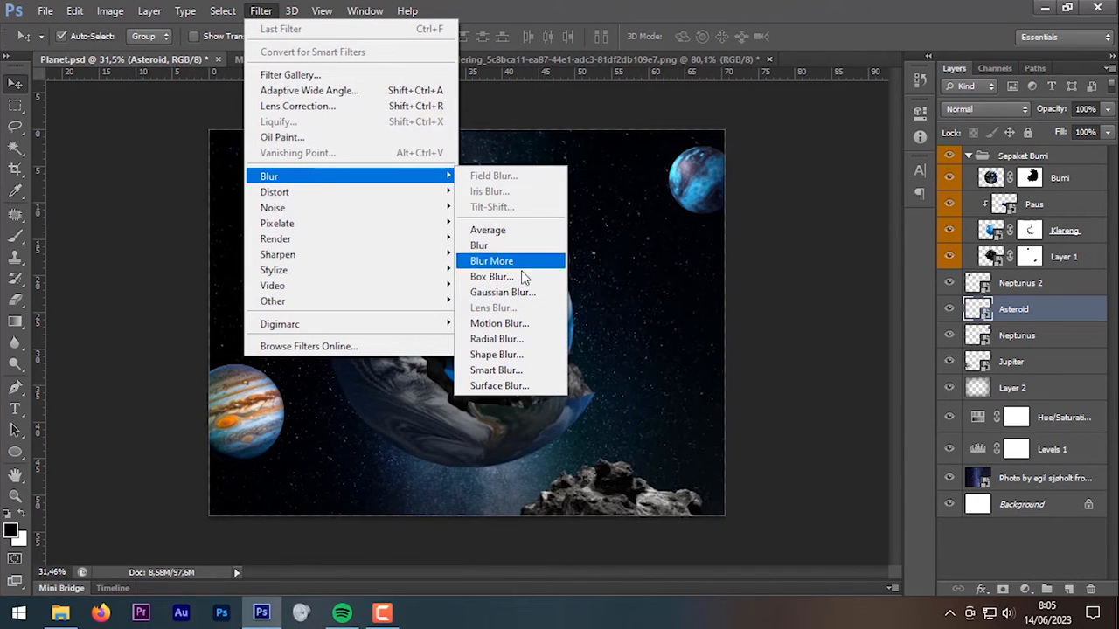
pyautogui.click(521, 292)
pyautogui.moveTo(559, 128); pyautogui.dragTo(283, 169)
pyautogui.moveTo(186, 409); pyautogui.dragTo(179, 413)
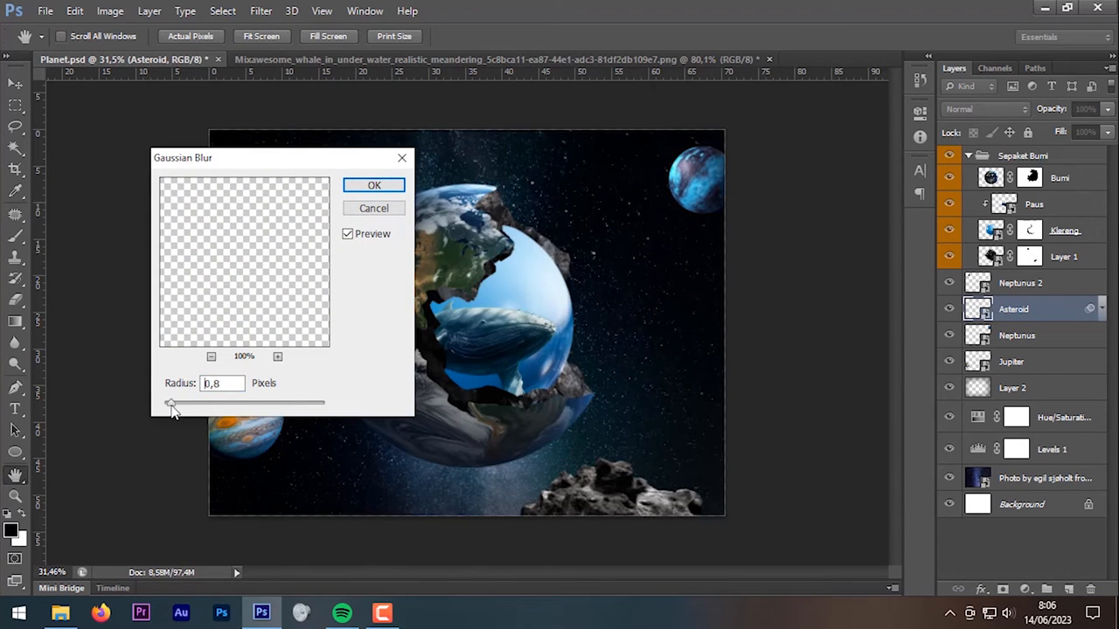
pyautogui.click(371, 186)
pyautogui.scroll(4, 641, 524)
pyautogui.moveTo(654, 428); pyautogui.dragTo(658, 304)
pyautogui.scroll(-2, 820, 514)
pyautogui.scroll(4, 820, 514)
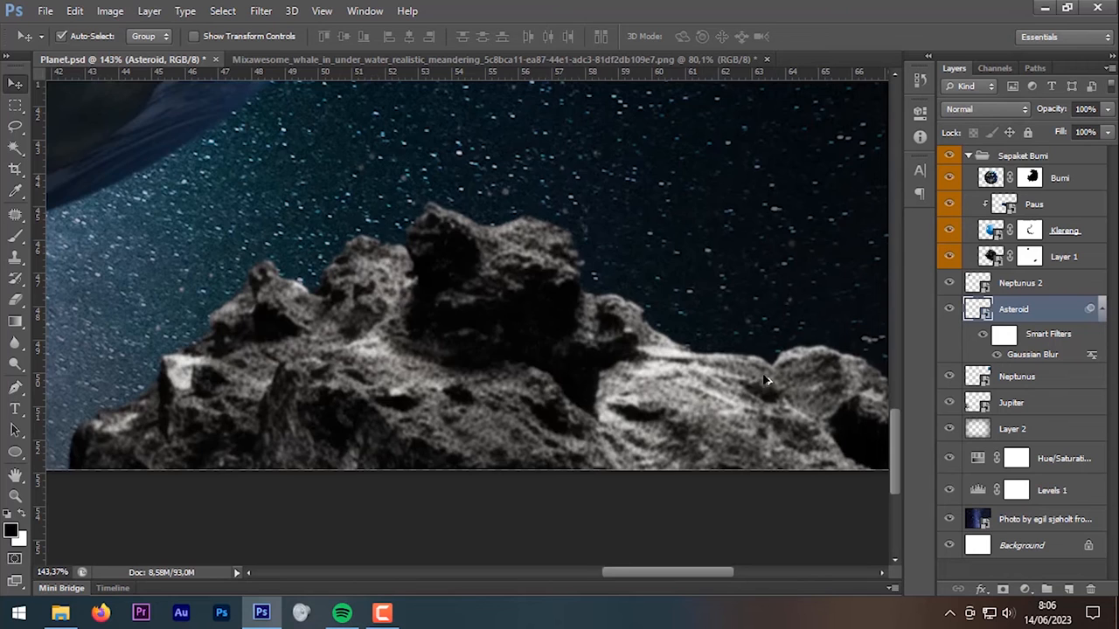
pyautogui.scroll(-5, 747, 392)
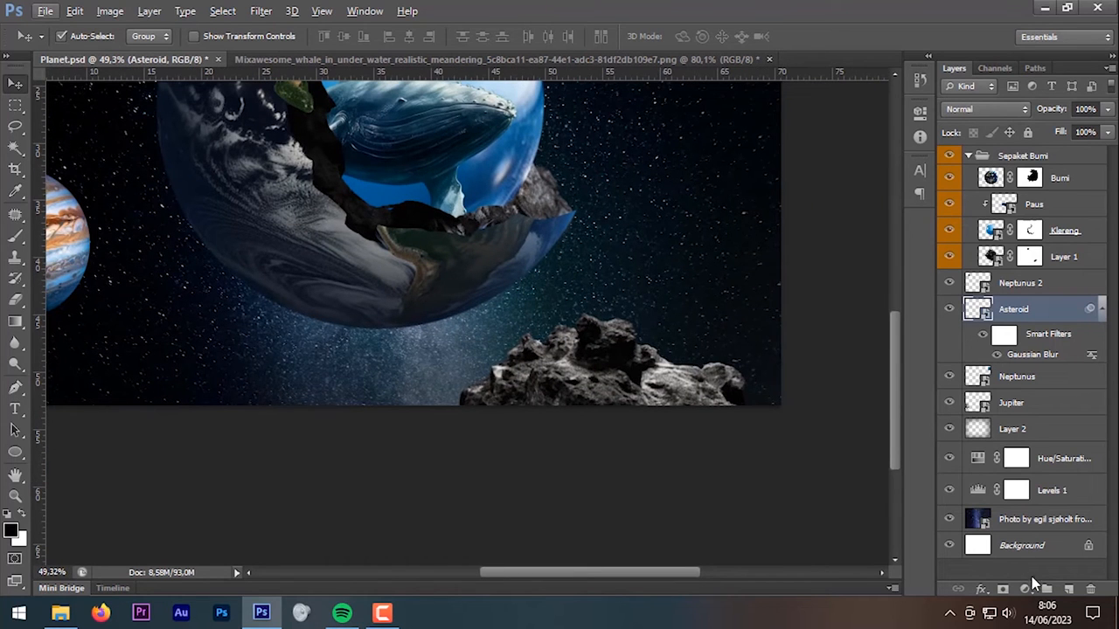
pyautogui.click(1024, 589)
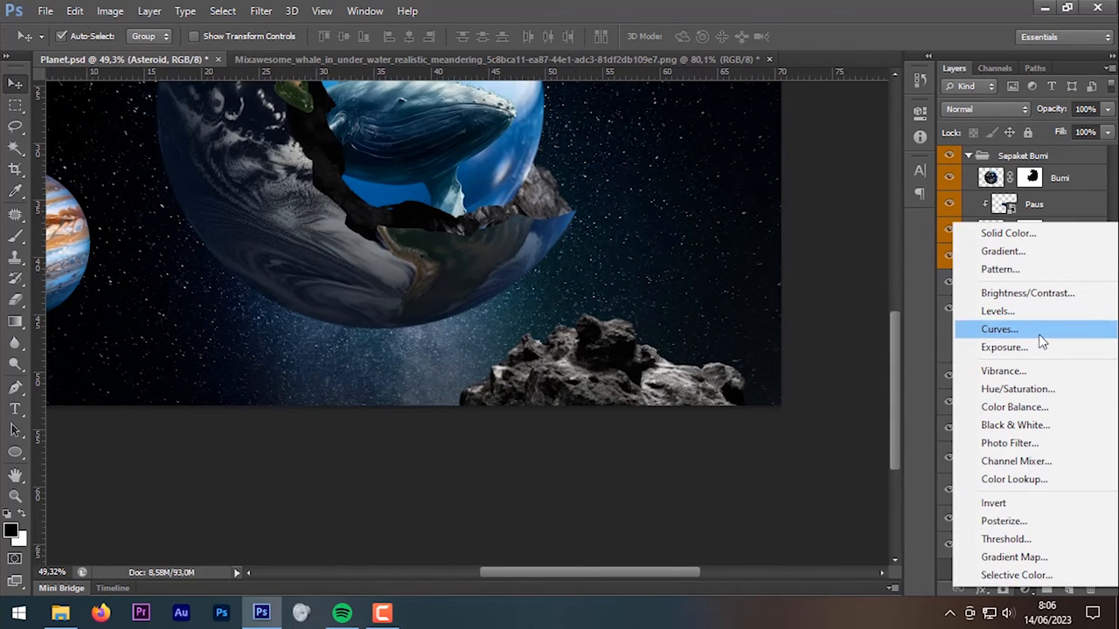
# Step: Add a Curves adjustment clipped to Asteroid and pull the curve down to darken it
pyautogui.click(999, 330)
pyautogui.scroll(-2, 477, 359)
pyautogui.moveTo(785, 266); pyautogui.dragTo(886, 317)
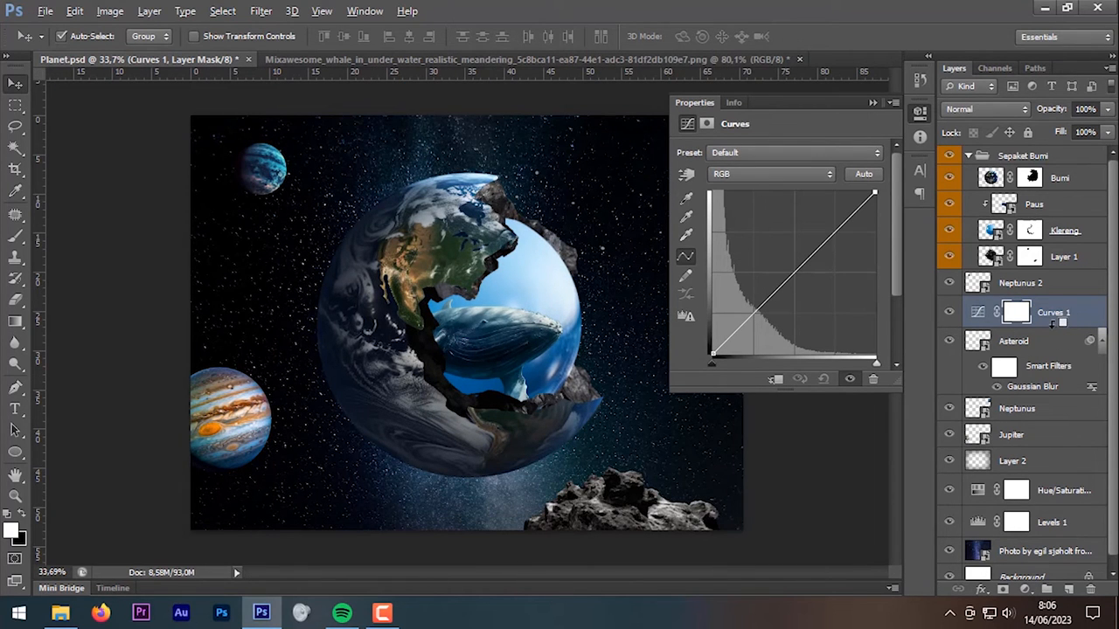
pyautogui.keyDown('alt'); pyautogui.click(1056, 323); pyautogui.keyUp('alt')
pyautogui.moveTo(791, 274); pyautogui.dragTo(800, 279)
pyautogui.moveTo(839, 238); pyautogui.dragTo(839, 241)
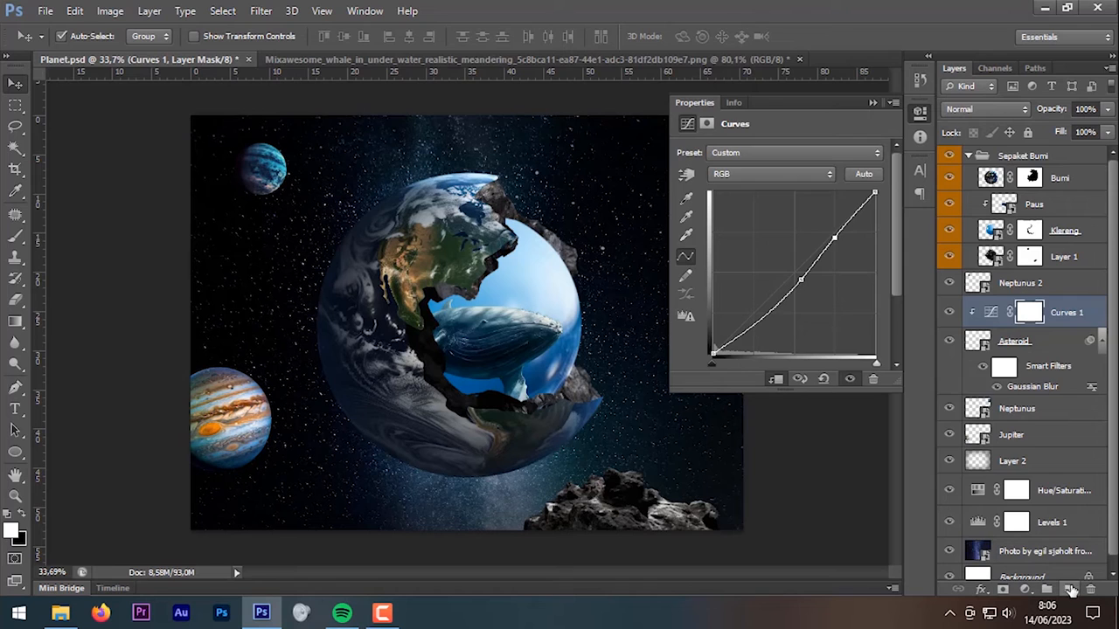
# Step: Paint dark shading on the asteroid's lower right on a new clipped Layer 3
pyautogui.click(1066, 586)
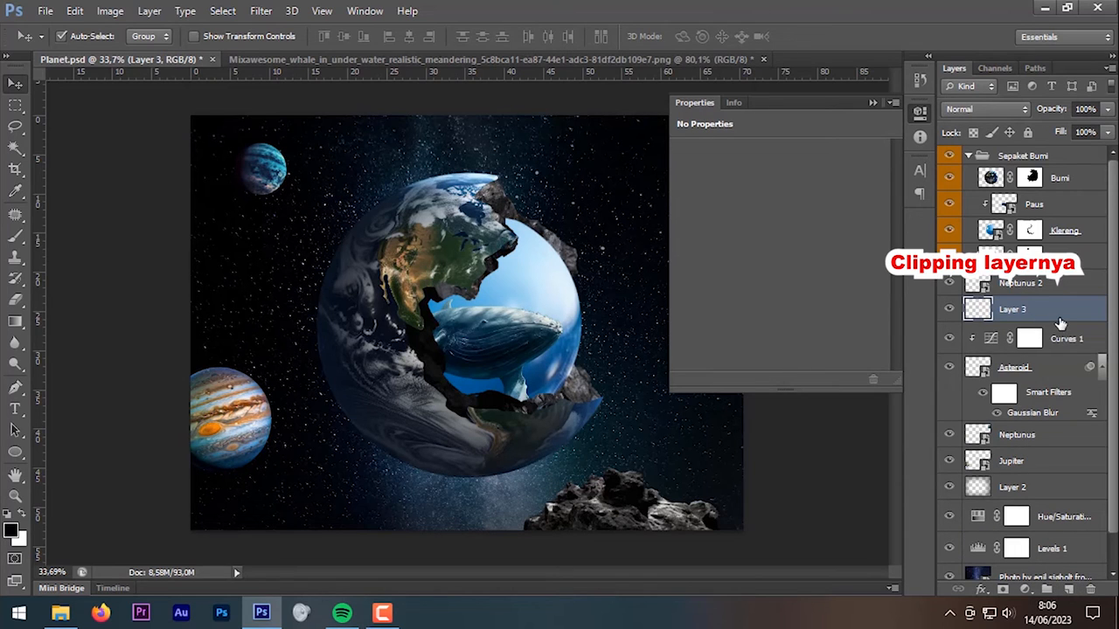
pyautogui.keyDown('alt'); pyautogui.click(1068, 323); pyautogui.keyUp('alt')
pyautogui.click(15, 236)
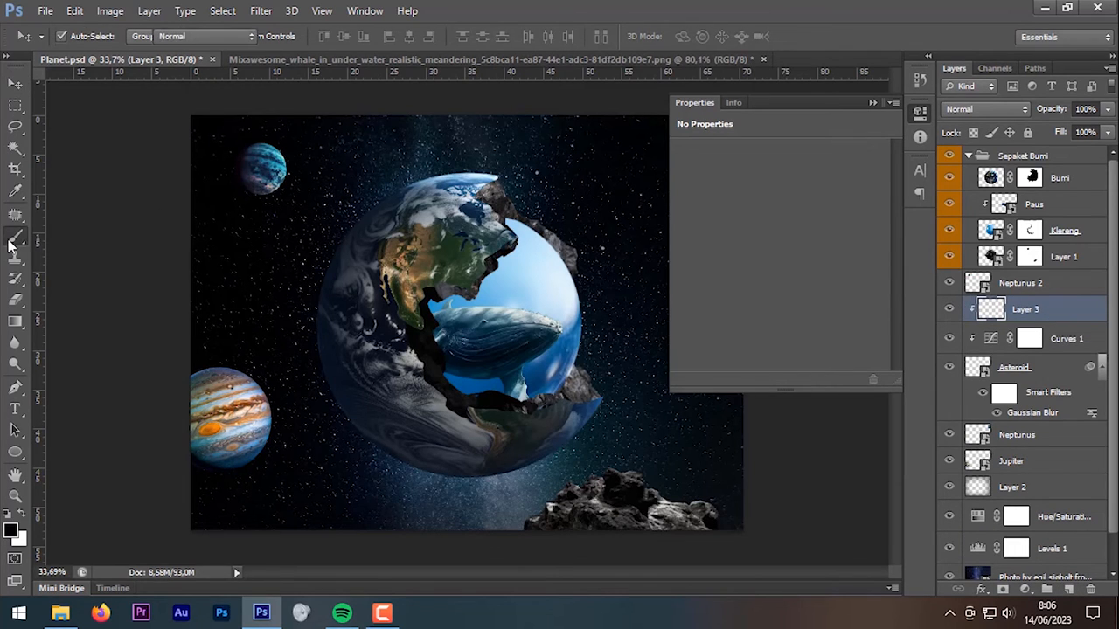
pyautogui.press('[')
pyautogui.press('[')
pyautogui.press('[')
pyautogui.press('[')
pyautogui.press('[')
pyautogui.press('[')
pyautogui.moveTo(545, 492)
pyautogui.mouseDown()
pyautogui.moveTo(661, 560)
pyautogui.moveTo(690, 469)
pyautogui.mouseUp()
pyautogui.scroll(-1, 712, 456)
pyautogui.scroll(-2, 715, 450)
pyautogui.click(872, 103)
pyautogui.scroll(3, 674, 295)
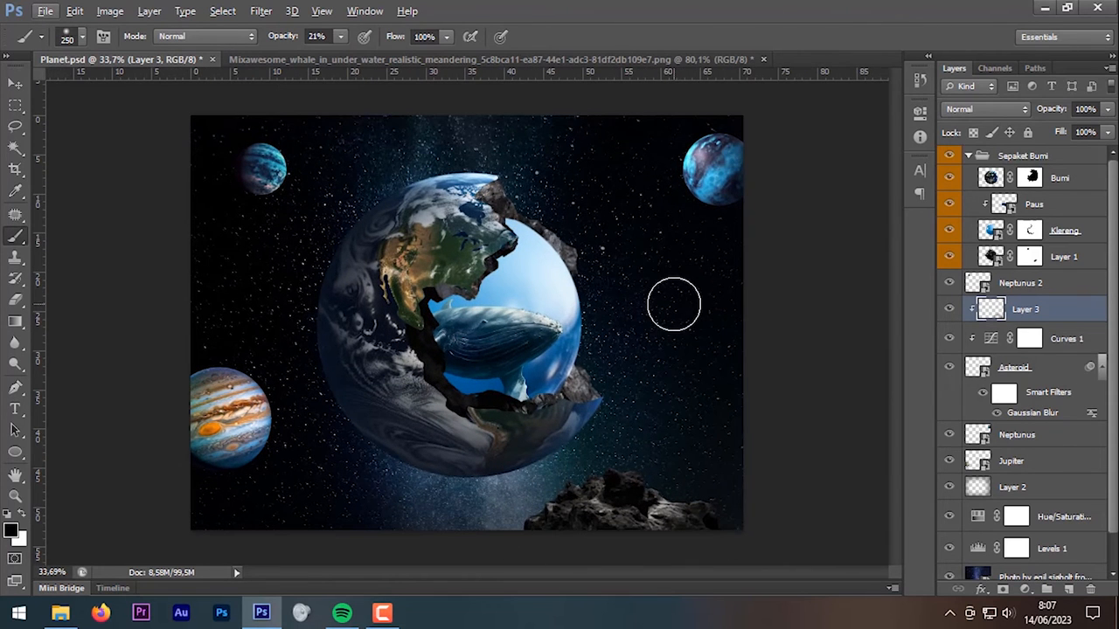
pyautogui.scroll(1, 524, 518)
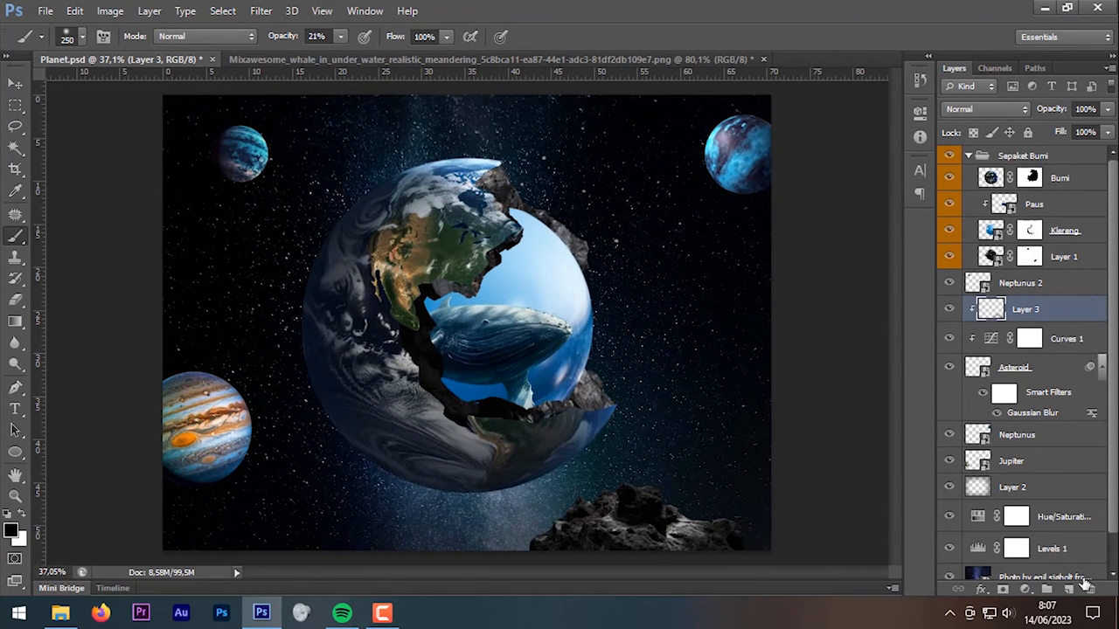
# Step: Add Layer 4 in Screen blend mode and make white the foreground colour
pyautogui.click(1069, 595)
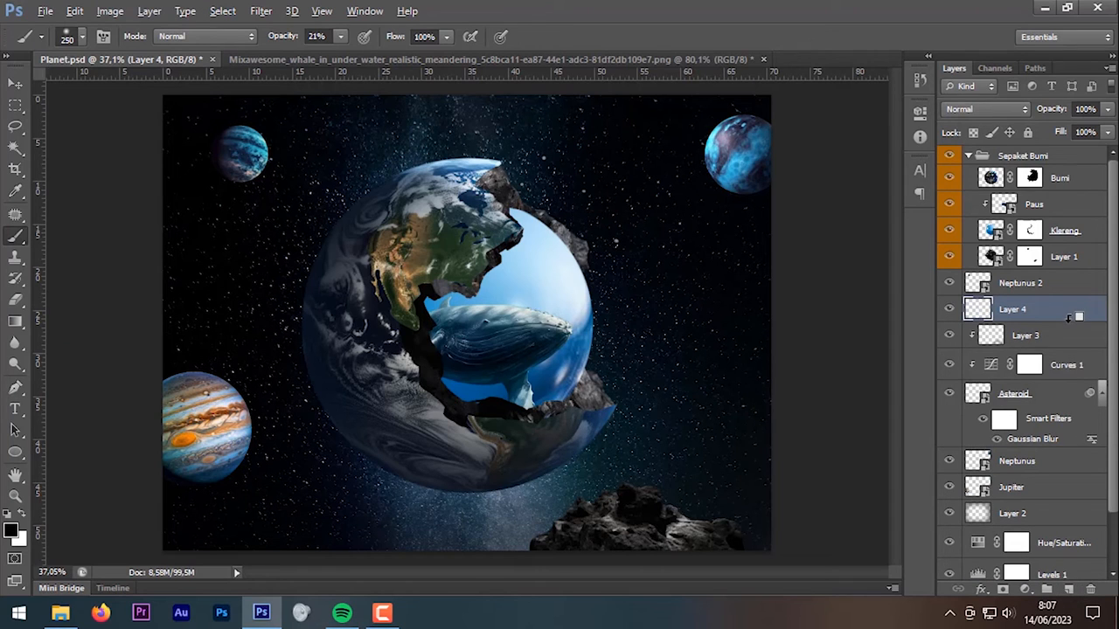
pyautogui.click(986, 109)
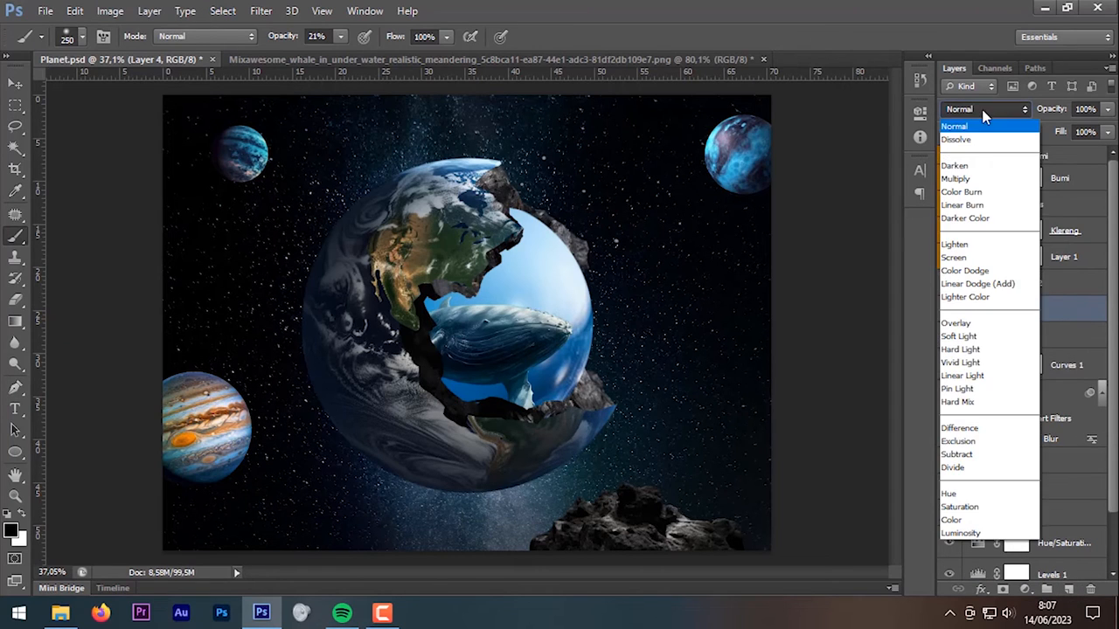
pyautogui.click(1001, 256)
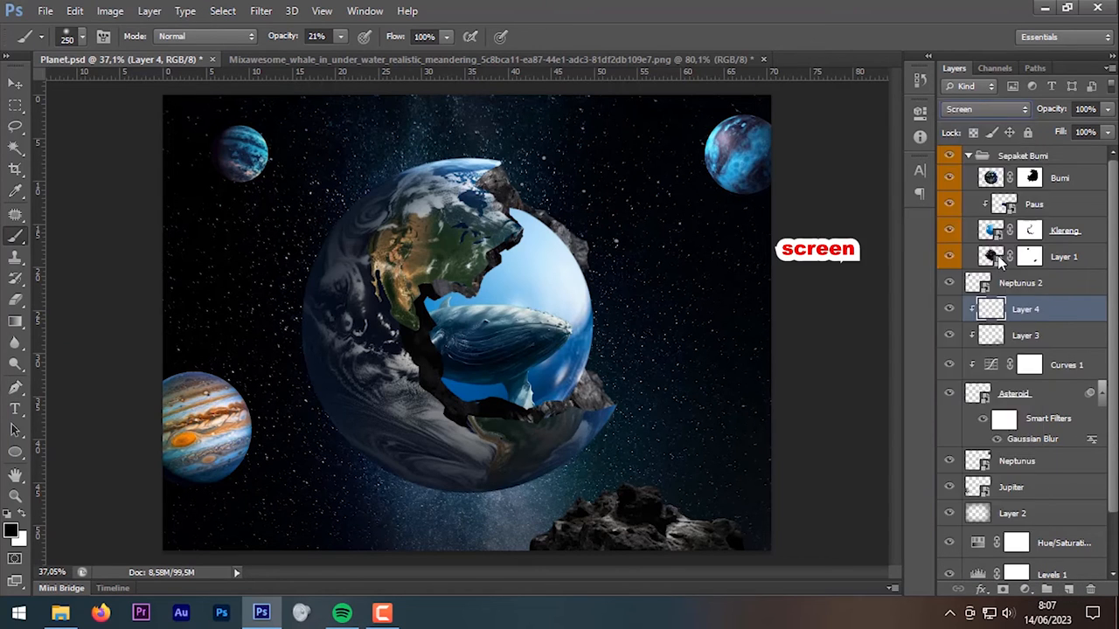
pyautogui.click(13, 528)
pyautogui.moveTo(732, 312); pyautogui.dragTo(738, 145)
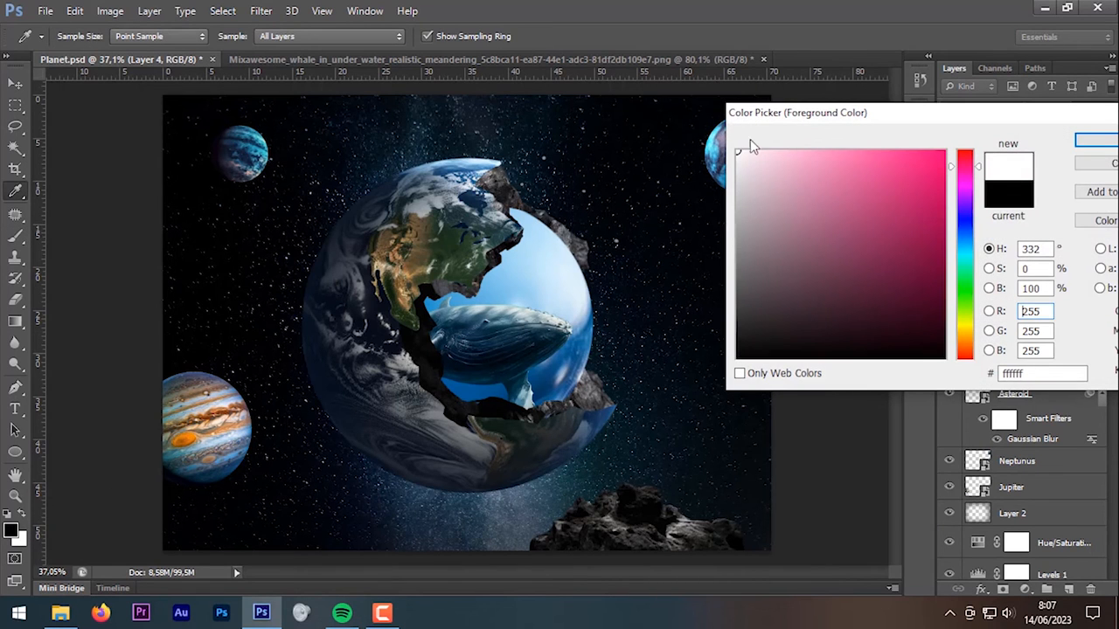
pyautogui.click(1091, 141)
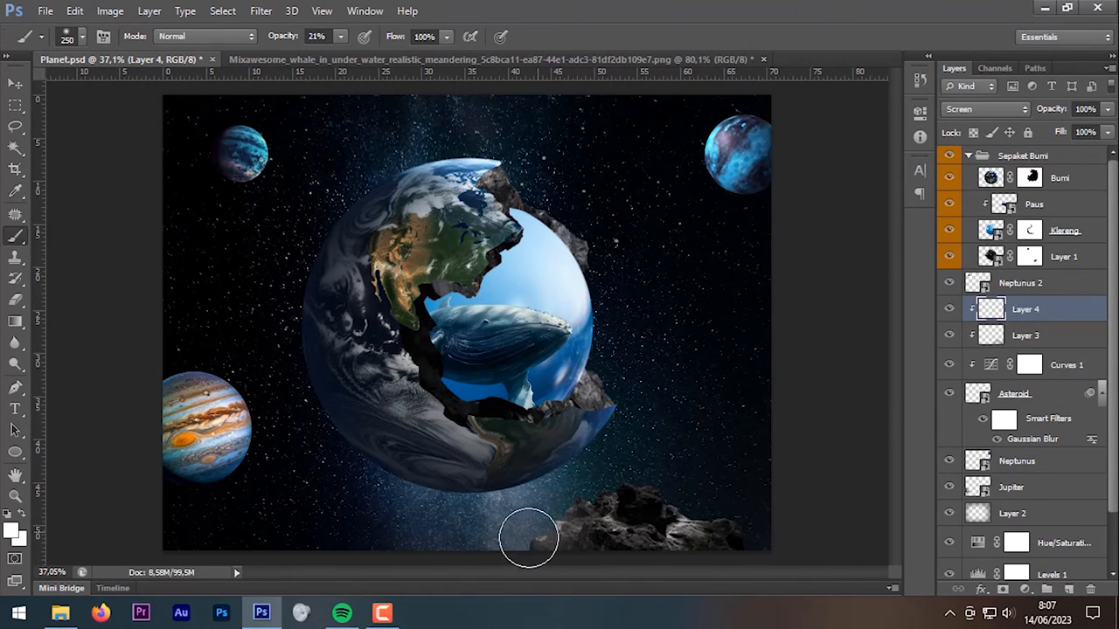
# Step: Brush a faint white highlight at 8% opacity on the asteroid's upper-left edge
pyautogui.scroll(-2, 496, 494)
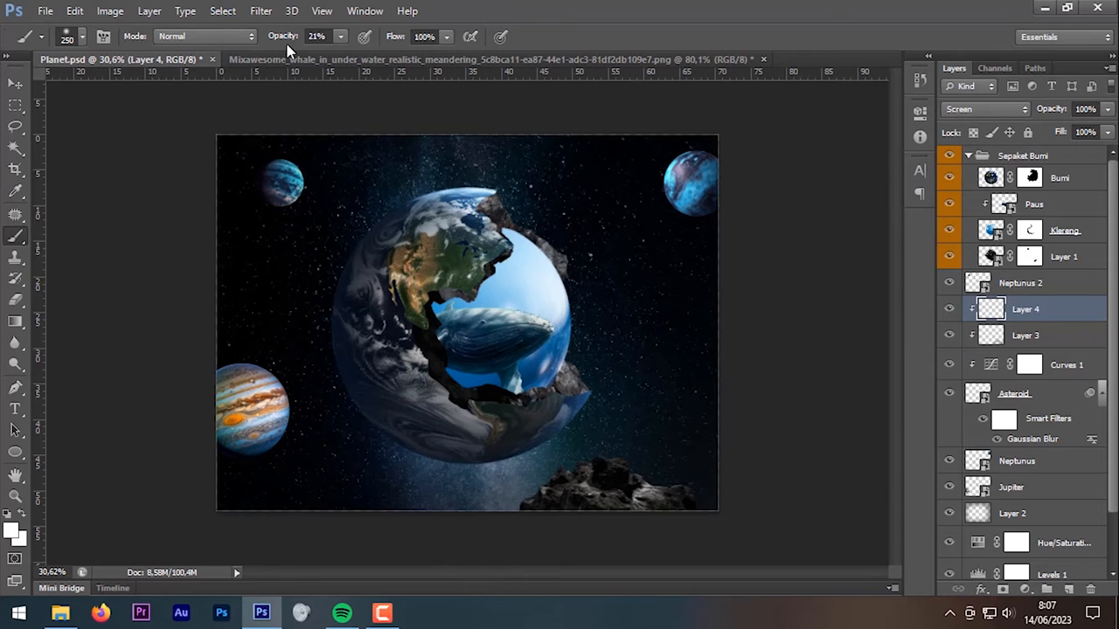
pyautogui.moveTo(280, 42); pyautogui.dragTo(270, 43)
pyautogui.scroll(2, 494, 354)
pyautogui.moveTo(587, 503)
pyautogui.mouseDown()
pyautogui.moveTo(512, 556)
pyautogui.moveTo(520, 551)
pyautogui.mouseUp()
pyautogui.scroll(-2, 595, 507)
pyautogui.scroll(1, 769, 437)
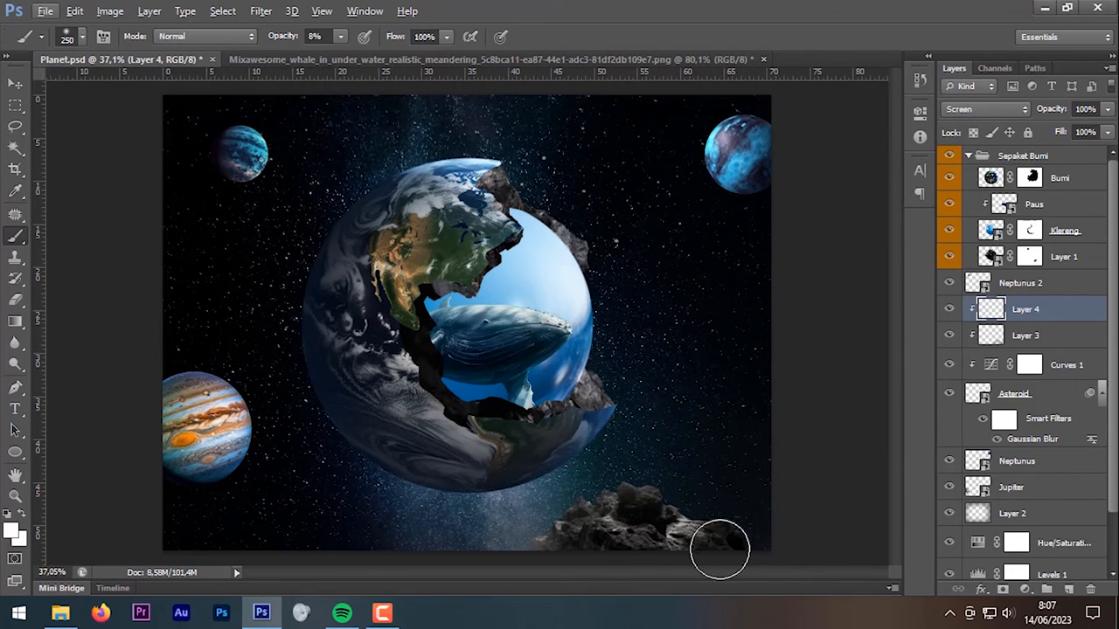
pyautogui.click(1025, 590)
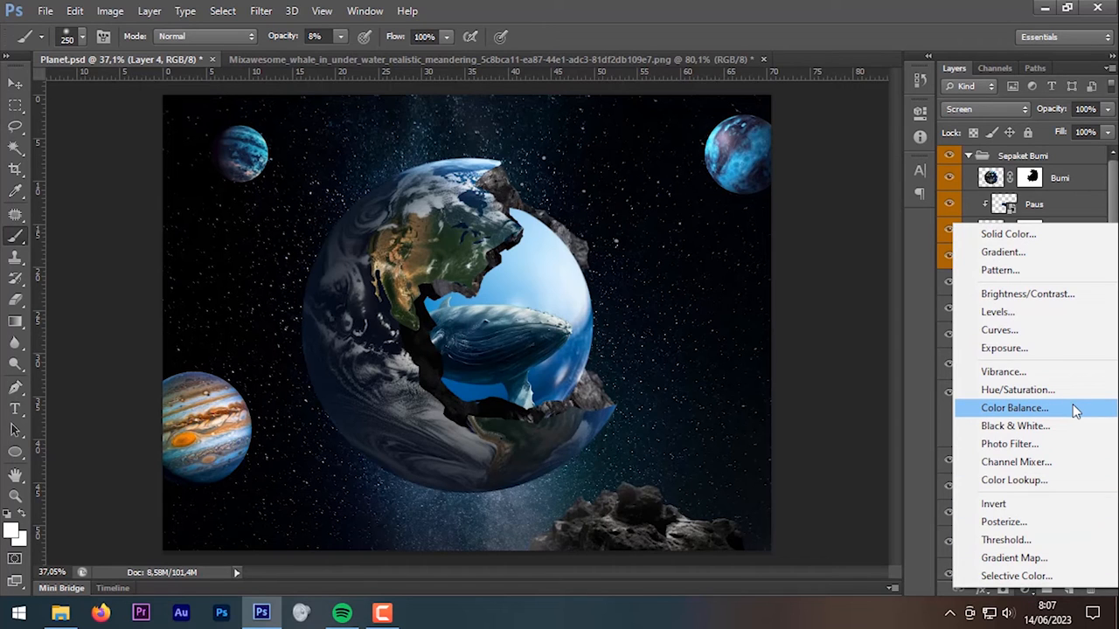
# Step: Add a clipped Color Balance with Cyan-Red −15, Magenta-Green +6, Yellow-Blue +8
pyautogui.click(1014, 408)
pyautogui.moveTo(755, 200); pyautogui.dragTo(743, 199)
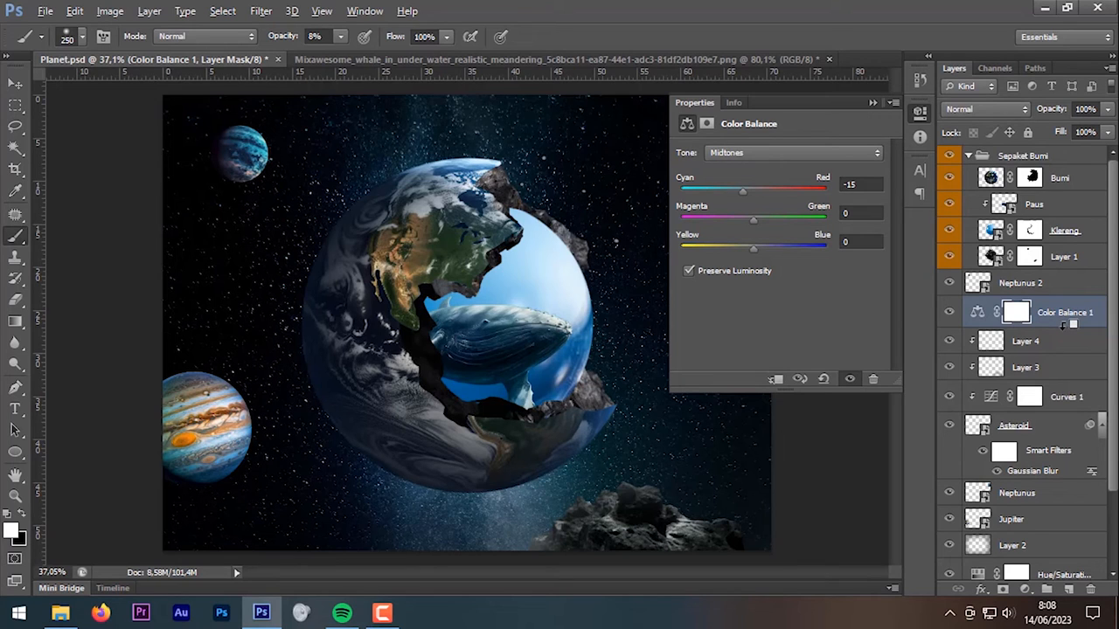
pyautogui.click(774, 378)
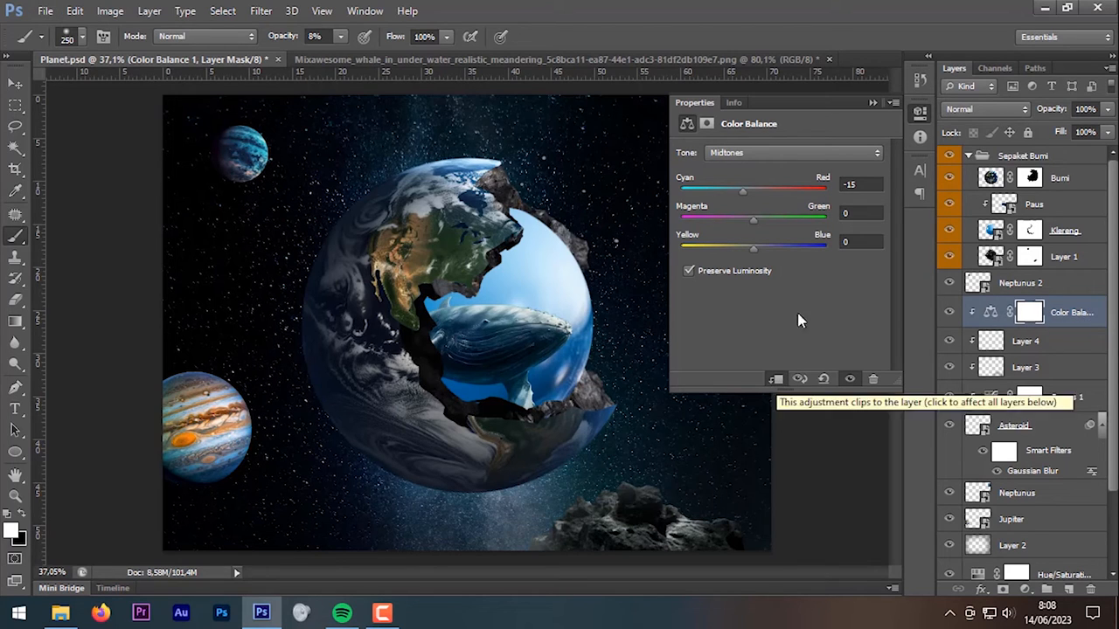
pyautogui.moveTo(738, 197); pyautogui.dragTo(741, 198)
pyautogui.moveTo(757, 256); pyautogui.dragTo(764, 259)
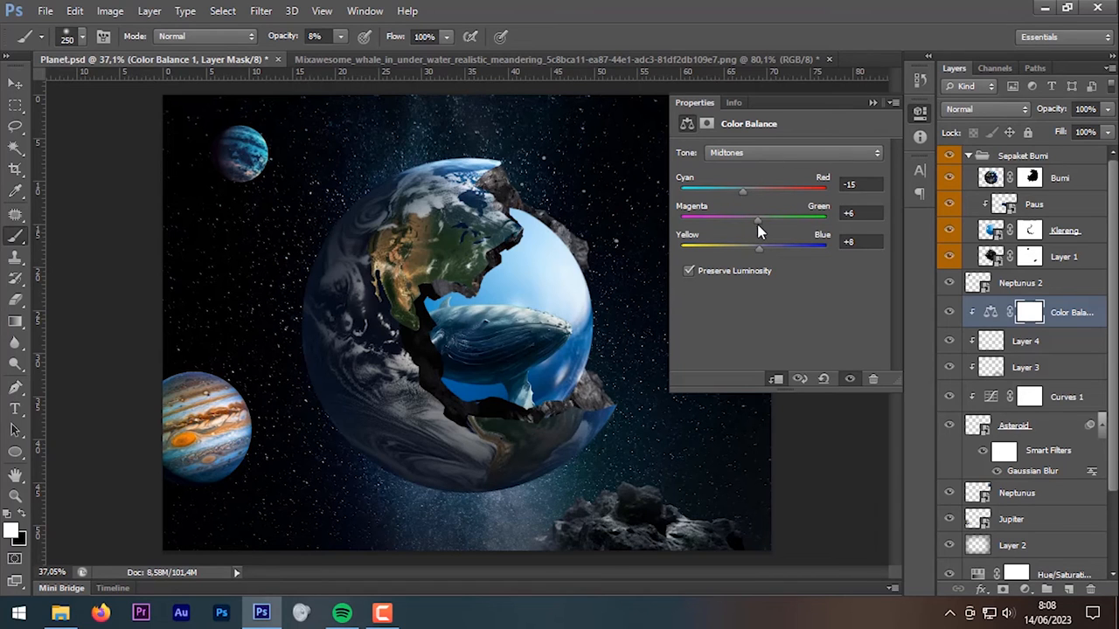
pyautogui.click(872, 105)
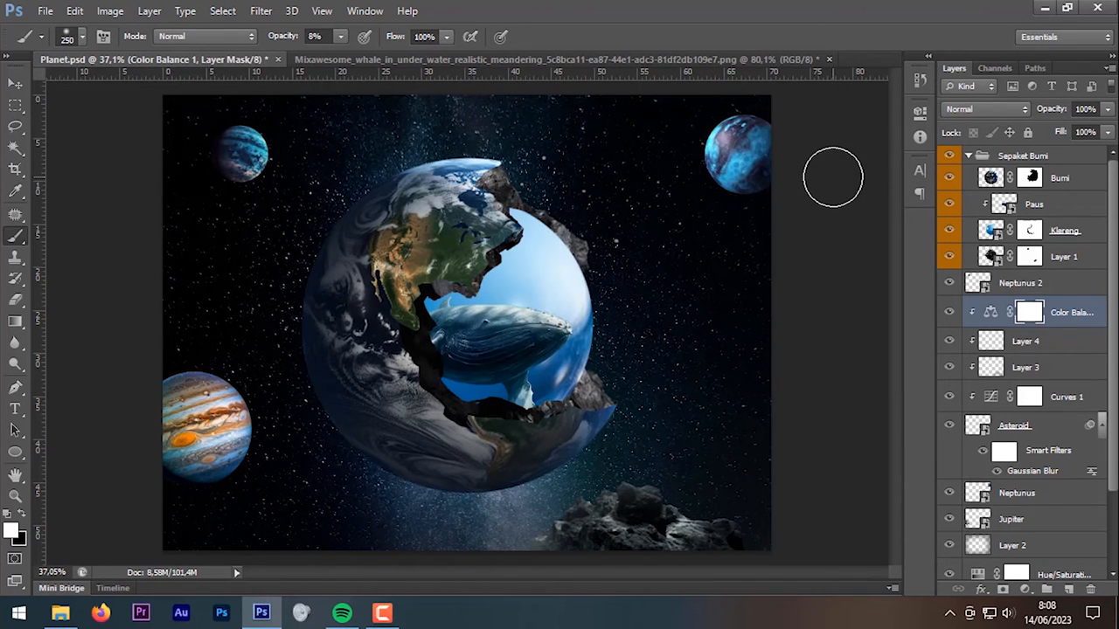
# Step: Select the Neptunus 2 planet layer with the Move tool
pyautogui.scroll(-1, 735, 251)
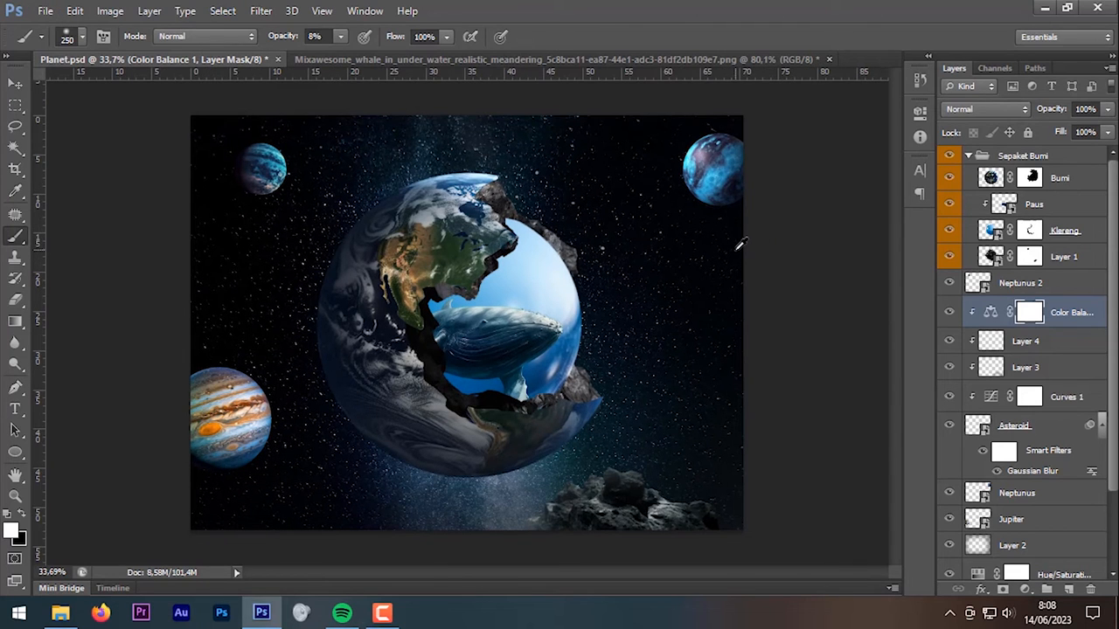
pyautogui.press('v')
pyautogui.click(267, 181)
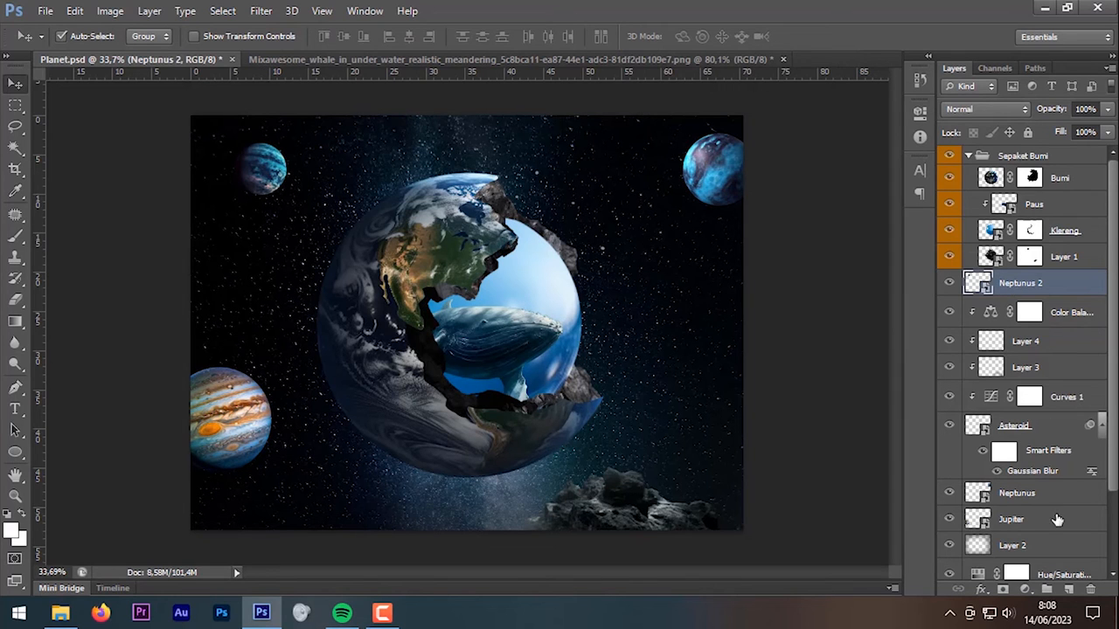
# Step: Tint Neptunus 2 bluish-purple with a clipped Hue/Saturation adjustment
pyautogui.click(1025, 590)
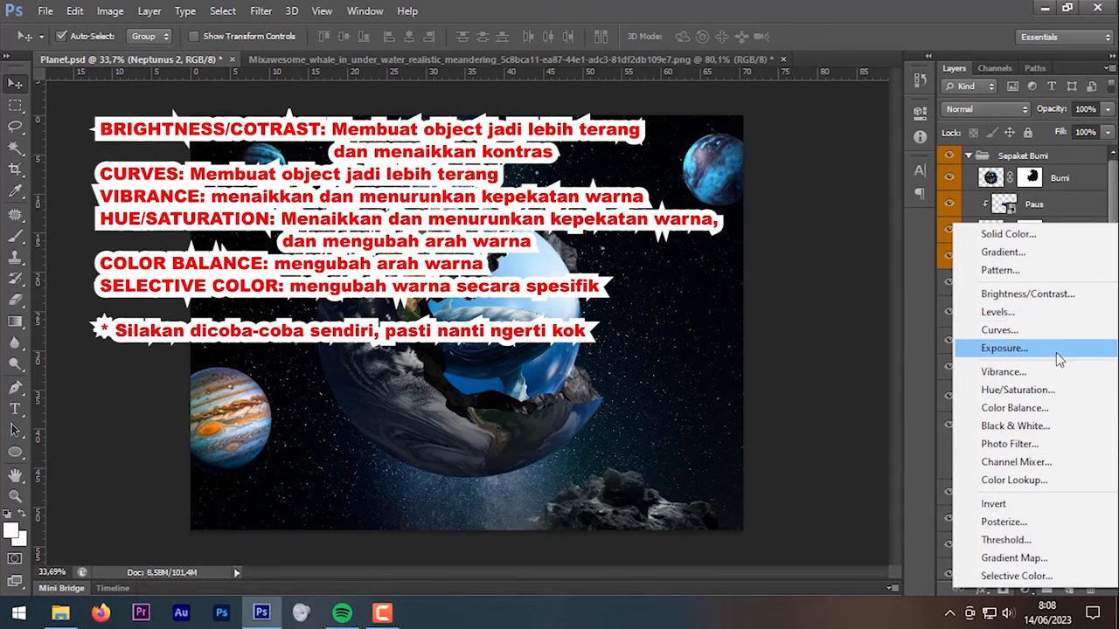
pyautogui.click(1058, 391)
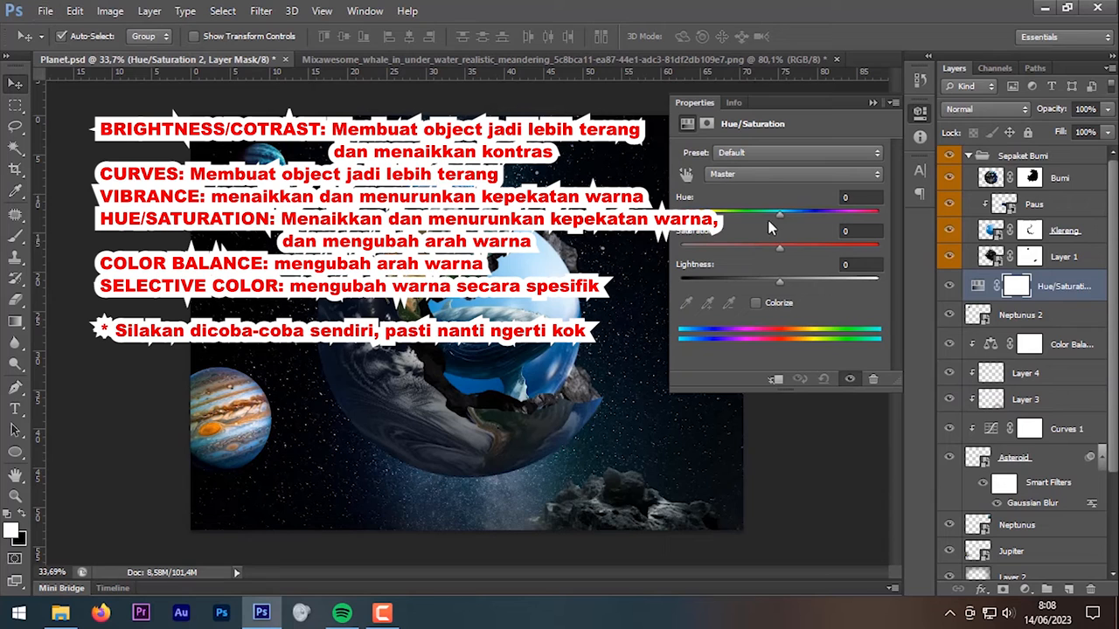
pyautogui.moveTo(780, 220); pyautogui.dragTo(759, 220)
pyautogui.hotkey('ctrl', 'z')
pyautogui.click(777, 379)
pyautogui.moveTo(784, 220); pyautogui.dragTo(811, 215)
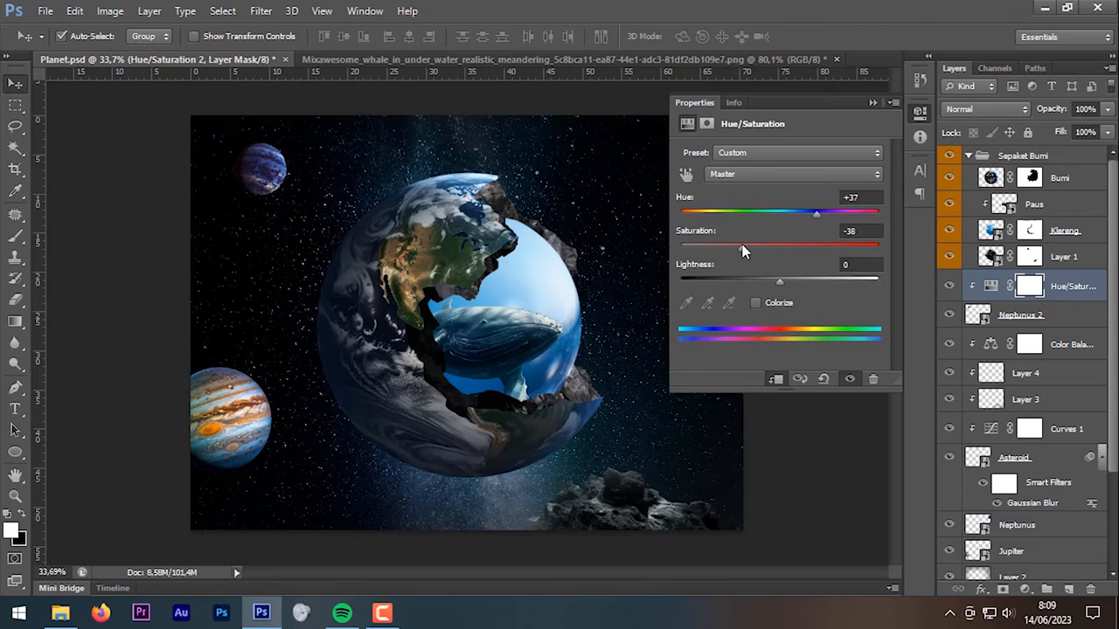
# Step: Darken Jupiter with a clipped Curves and lower its saturation with Hue/Saturation
pyautogui.click(257, 420)
pyautogui.click(1026, 591)
pyautogui.click(1006, 339)
pyautogui.click(776, 379)
pyautogui.moveTo(807, 261); pyautogui.dragTo(820, 277)
pyautogui.click(1026, 591)
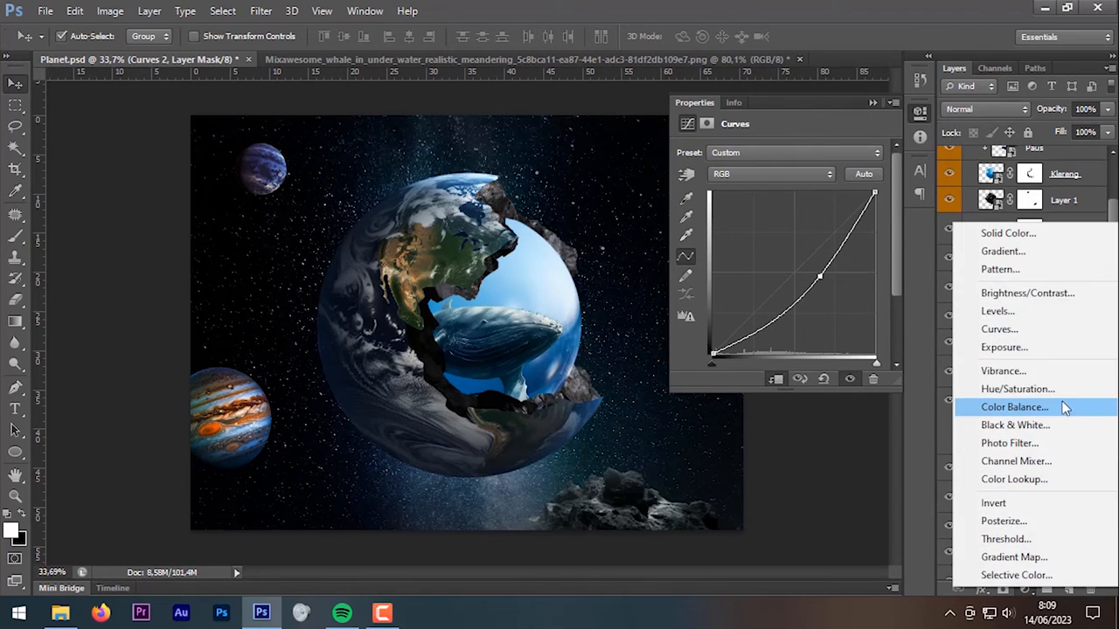
pyautogui.click(1049, 377)
pyautogui.moveTo(780, 245); pyautogui.dragTo(744, 246)
# Step: Add a new layer clipped to Jupiter and set up a black brush
pyautogui.click(1068, 589)
pyautogui.keyDown('alt'); pyautogui.click(1068, 509); pyautogui.keyUp('alt')
pyautogui.click(15, 236)
pyautogui.scroll(6, 265, 371)
pyautogui.click(10, 531)
pyautogui.click(732, 350)
pyautogui.press('Return')
pyautogui.press('[')
pyautogui.press('[')
pyautogui.press('[')
pyautogui.press('[')
pyautogui.press('[')
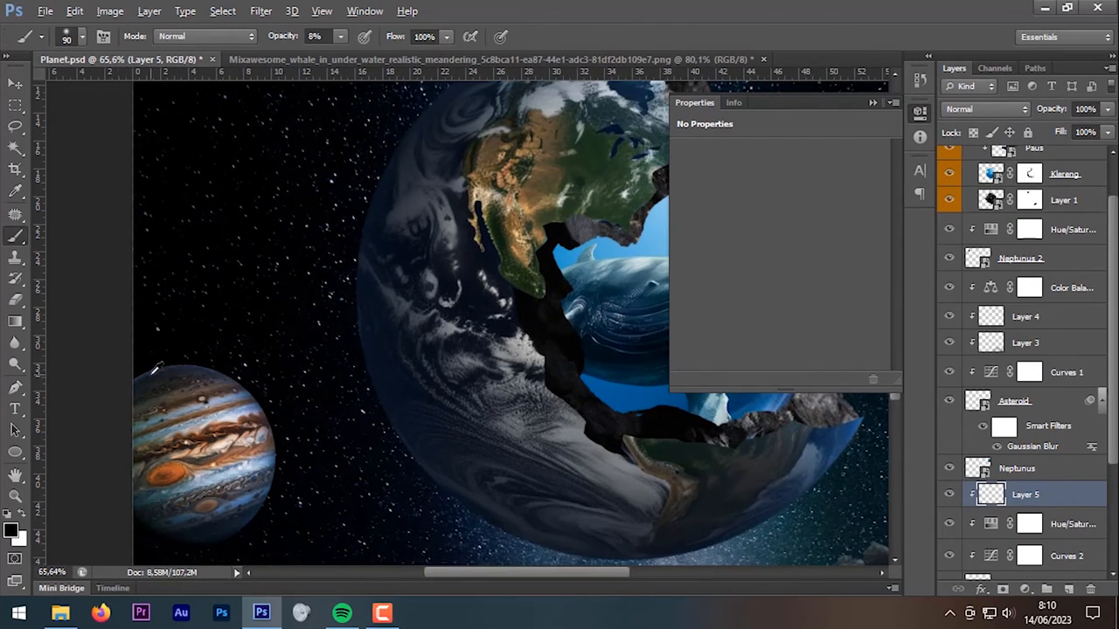
# Step: Paint soft black shadows across Jupiter's edge, then enlarge the brush to 200
pyautogui.scroll(10, 154, 370)
pyautogui.moveTo(154, 370); pyautogui.dragTo(311, 247)
pyautogui.scroll(-9, 402, 209)
pyautogui.moveTo(275, 297)
pyautogui.mouseDown()
pyautogui.moveTo(220, 360)
pyautogui.moveTo(124, 378)
pyautogui.mouseUp()
pyautogui.scroll(-3, 131, 371)
pyautogui.press(']')
pyautogui.press(']')
pyautogui.press(']')
pyautogui.press(']')
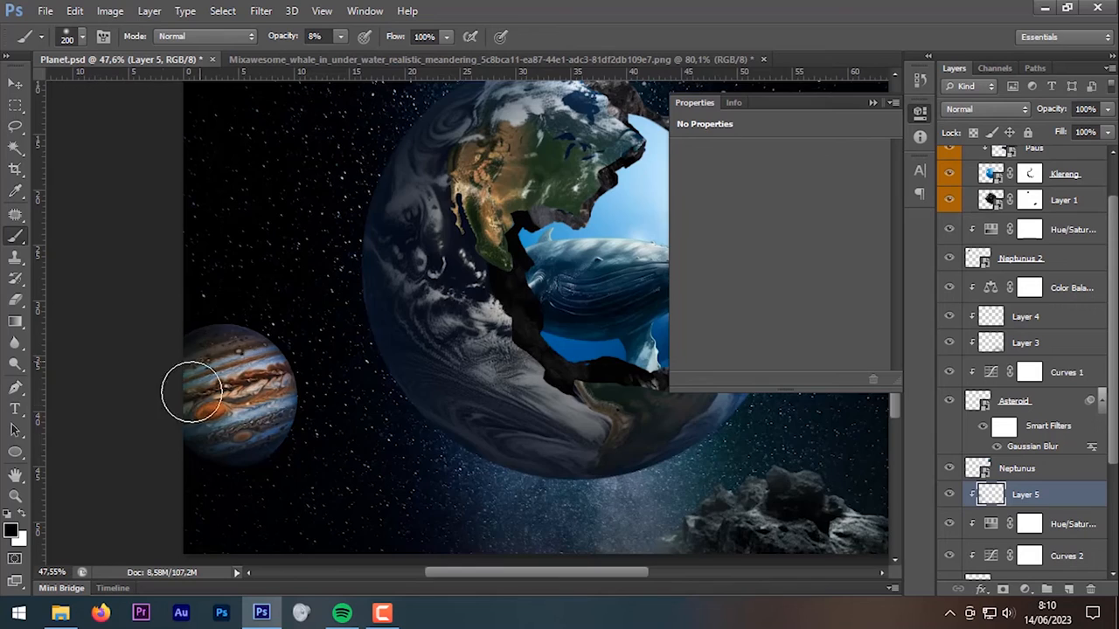
pyautogui.scroll(-4, 224, 350)
pyautogui.scroll(-2, 319, 412)
# Step: Add clipped Curves 3 and a desaturating Hue/Saturation to the blue Neptunus planet
pyautogui.press('v')
pyautogui.click(662, 210)
pyautogui.scroll(3, 662, 210)
pyautogui.click(1025, 589)
pyautogui.click(996, 324)
pyautogui.click(1025, 590)
pyautogui.click(1001, 389)
pyautogui.moveTo(781, 249); pyautogui.dragTo(763, 248)
pyautogui.click(873, 103)
# Step: Add clipped shading Layer 6 over Neptunus, then select the Bumi Earth layer
pyautogui.click(1068, 589)
pyautogui.keyDown('alt'); pyautogui.click(1074, 482); pyautogui.keyUp('alt')
pyautogui.scroll(-3, 524, 349)
pyautogui.click(18, 238)
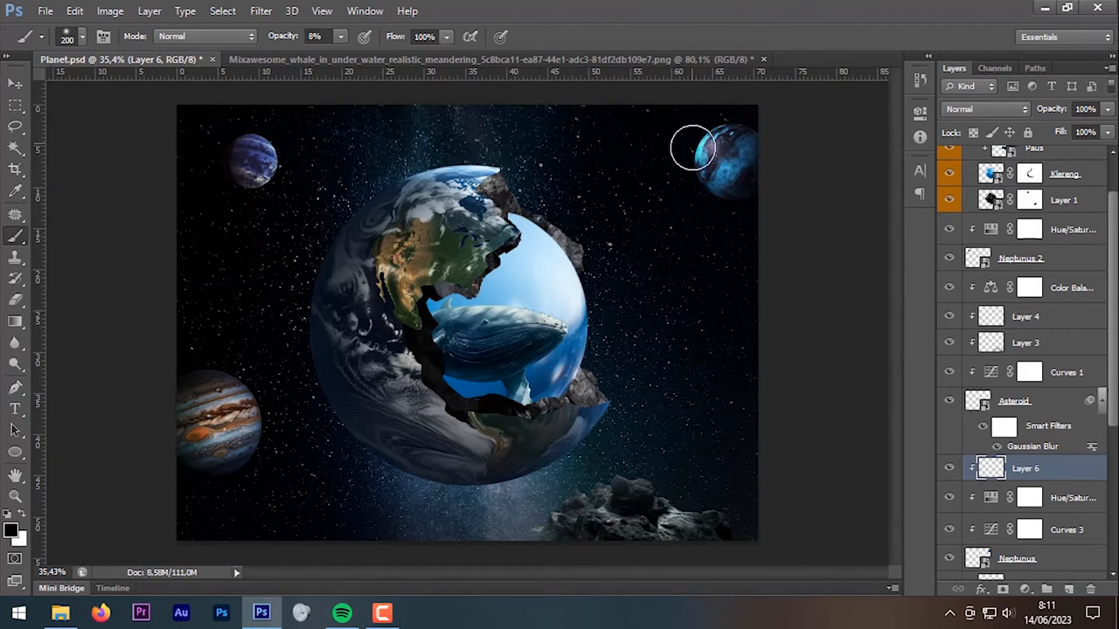
pyautogui.scroll(-1, 731, 200)
pyautogui.click(16, 88)
pyautogui.click(396, 303)
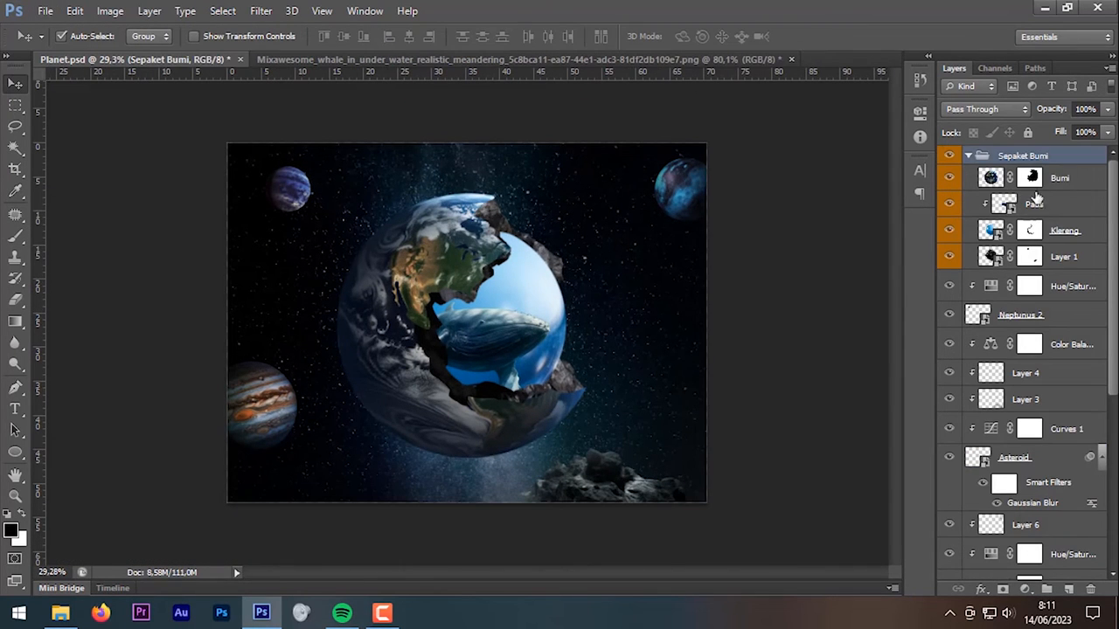
# Step: Brighten the Earth with clipped Curves 4 and boost saturation with Hue/Saturation
pyautogui.click(1058, 181)
pyautogui.click(1025, 589)
pyautogui.click(997, 324)
pyautogui.moveTo(787, 278); pyautogui.dragTo(795, 250)
pyautogui.click(1025, 589)
pyautogui.click(1001, 387)
pyautogui.click(919, 113)
# Step: Add a clipped Selective Color adjusting the Blues' cyan, magenta, yellow and black
pyautogui.click(1025, 589)
pyautogui.click(1018, 578)
pyautogui.click(804, 174)
pyautogui.click(815, 245)
pyautogui.moveTo(780, 213); pyautogui.dragTo(850, 215)
pyautogui.moveTo(781, 316); pyautogui.dragTo(766, 314)
pyautogui.click(775, 380)
pyautogui.moveTo(780, 247)
pyautogui.mouseDown()
pyautogui.moveTo(819, 247)
pyautogui.moveTo(771, 247)
pyautogui.mouseUp()
pyautogui.moveTo(779, 279)
pyautogui.mouseDown()
pyautogui.moveTo(814, 282)
pyautogui.moveTo(774, 279)
pyautogui.mouseUp()
pyautogui.click(823, 175)
pyautogui.click(818, 203)
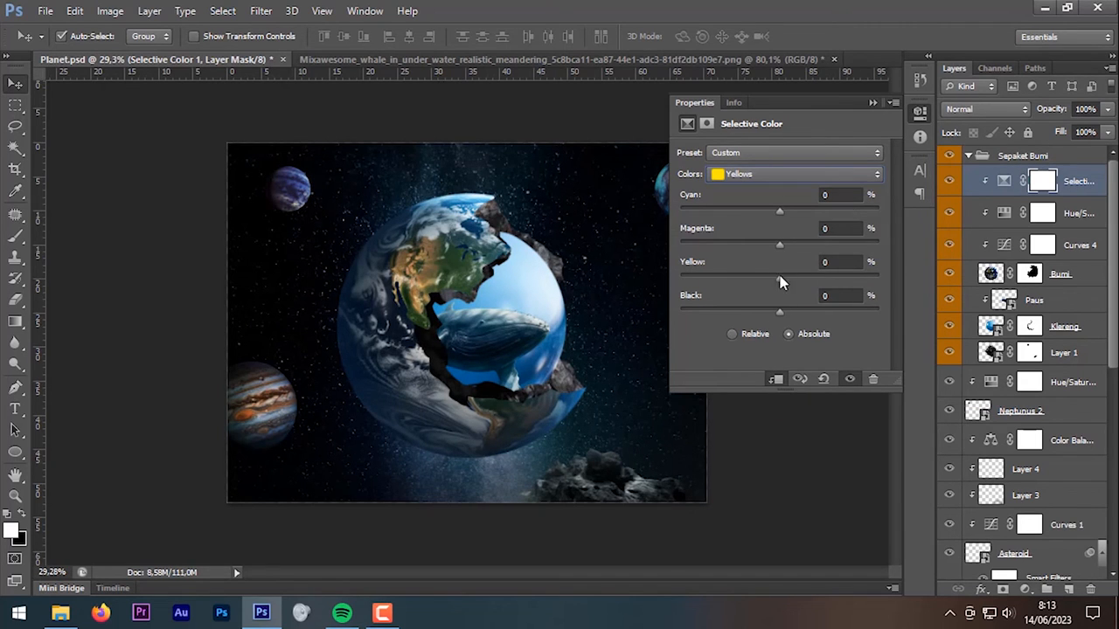
pyautogui.click(873, 102)
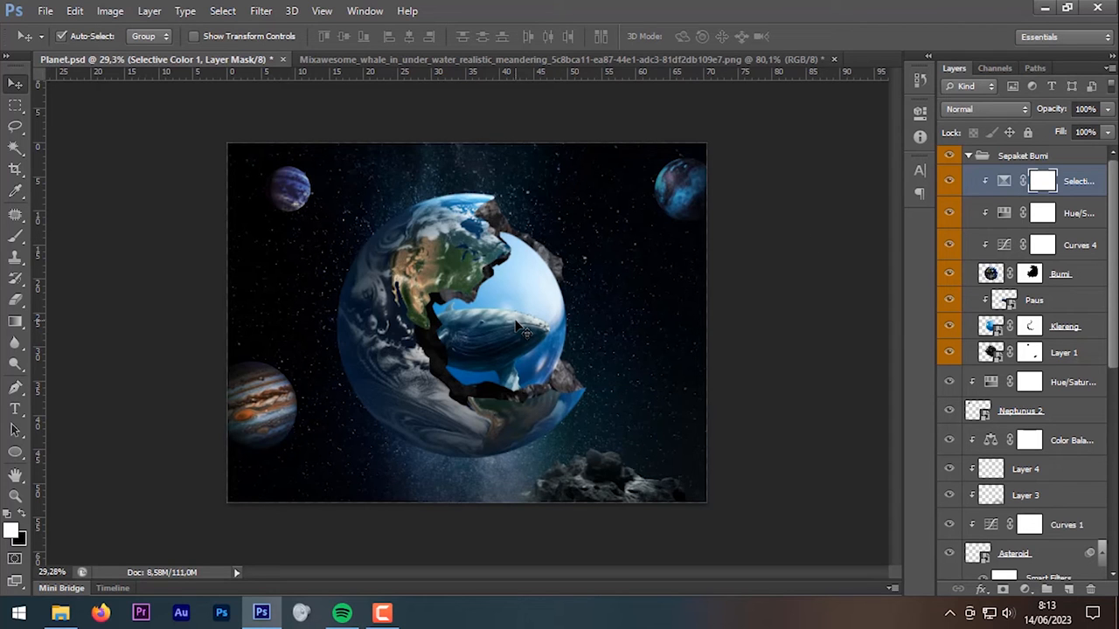
# Step: Toggle the Paus whale layer to compare, then select the Klereng layer
pyautogui.scroll(3, 525, 331)
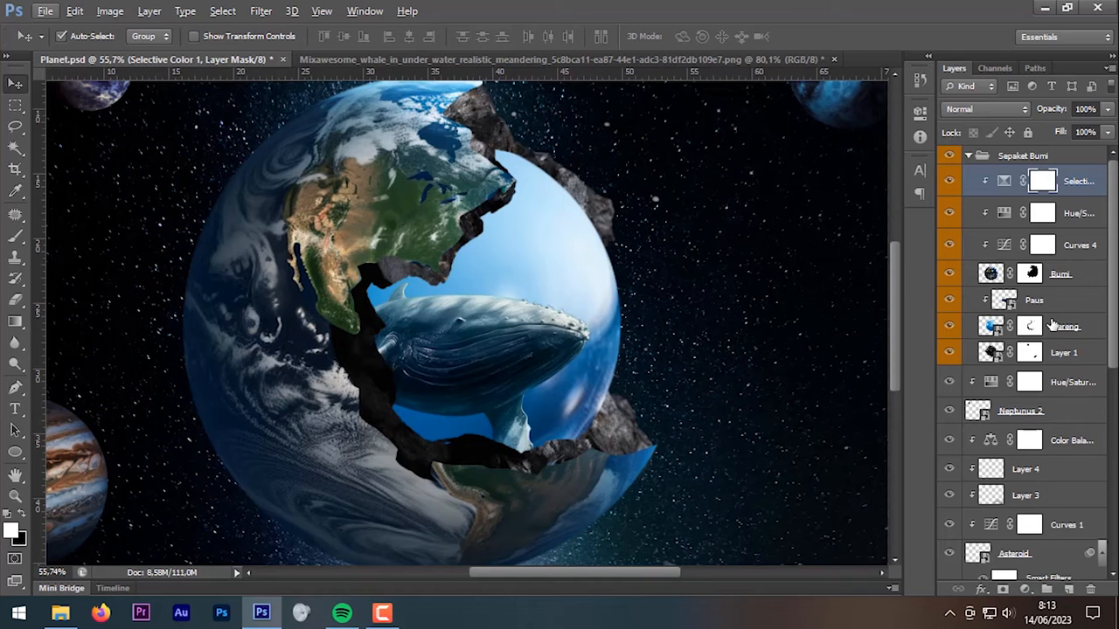
pyautogui.click(1025, 301)
pyautogui.click(950, 301)
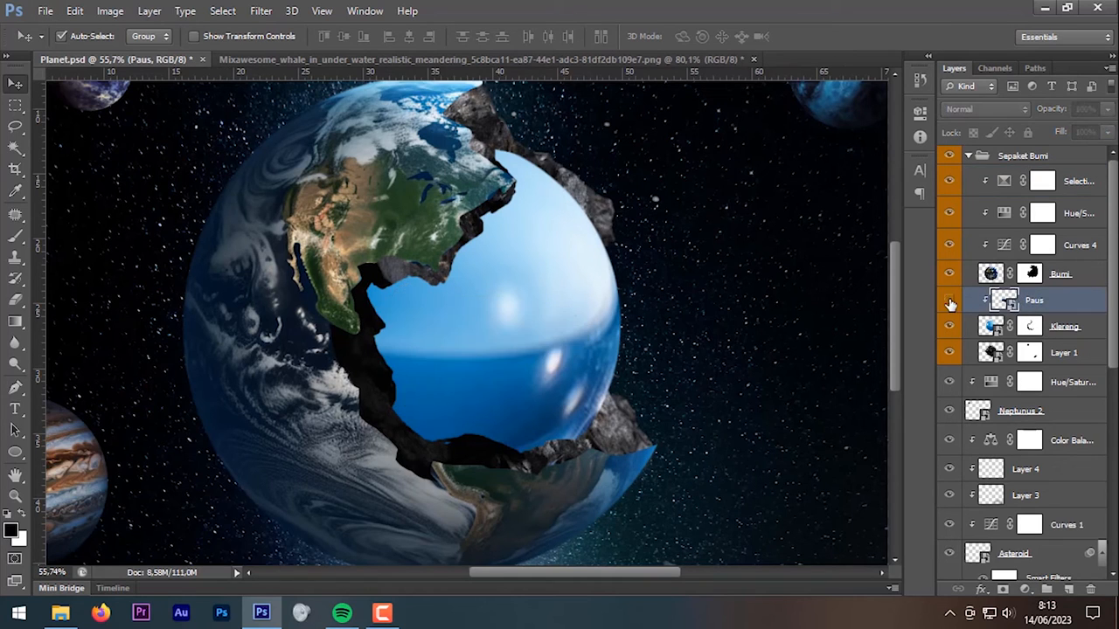
pyautogui.click(950, 301)
pyautogui.click(1064, 327)
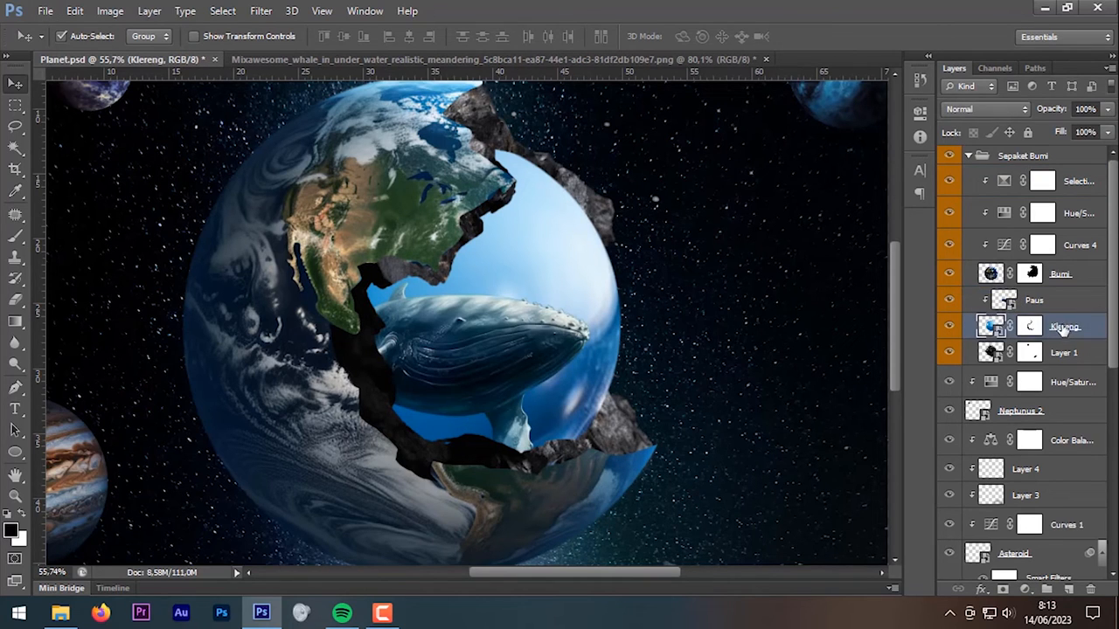
# Step: Preview the diver photo from the Planets folder and drag it into Planet.psd
pyautogui.click(60, 613)
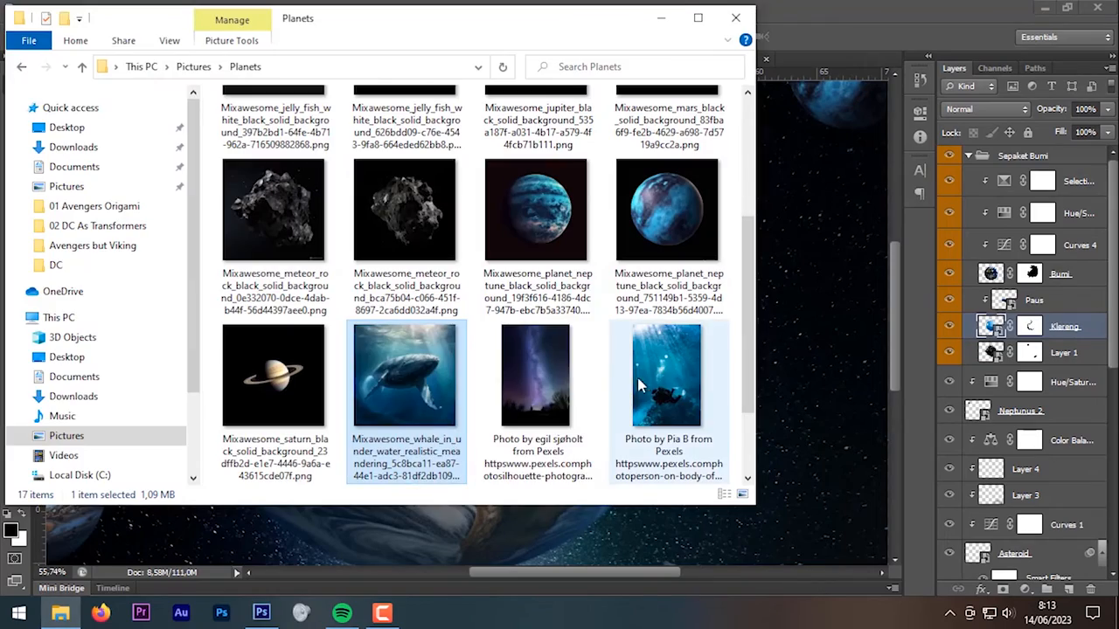
pyautogui.doubleClick(660, 372)
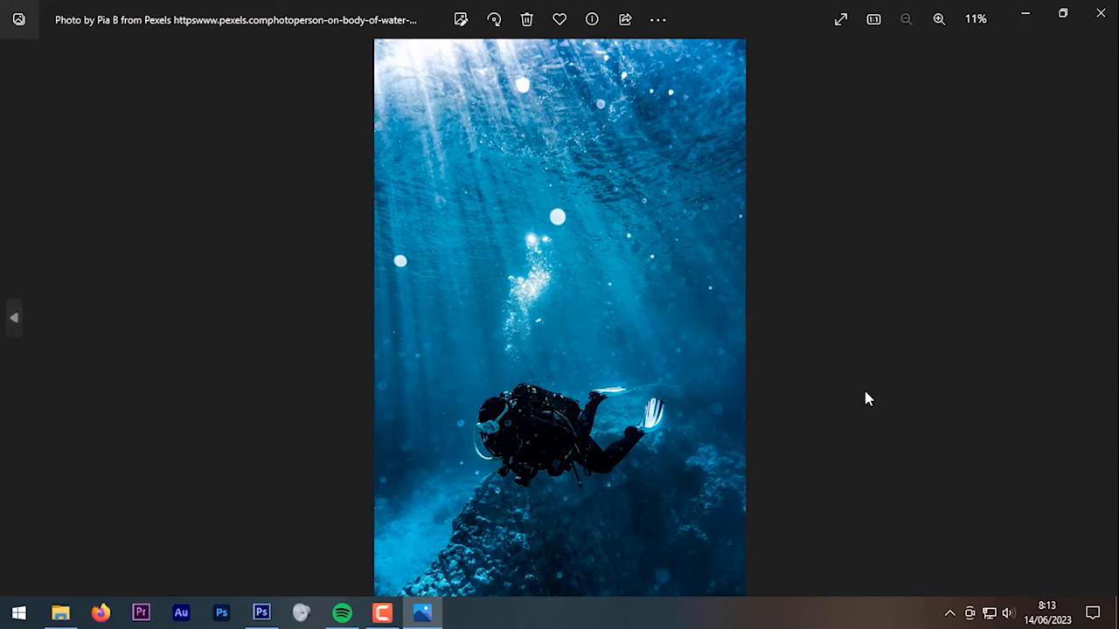
pyautogui.click(1100, 14)
pyautogui.moveTo(657, 373); pyautogui.dragTo(446, 409)
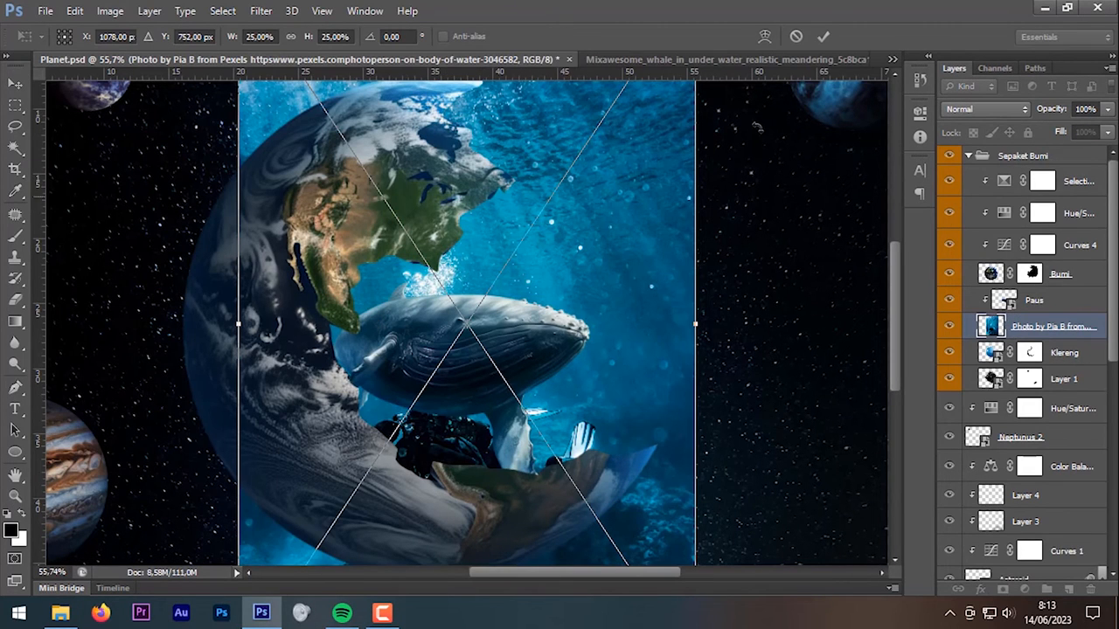
# Step: Commit the diver photo and clip it to the Klereng layer, toggling it to compare
pyautogui.click(823, 38)
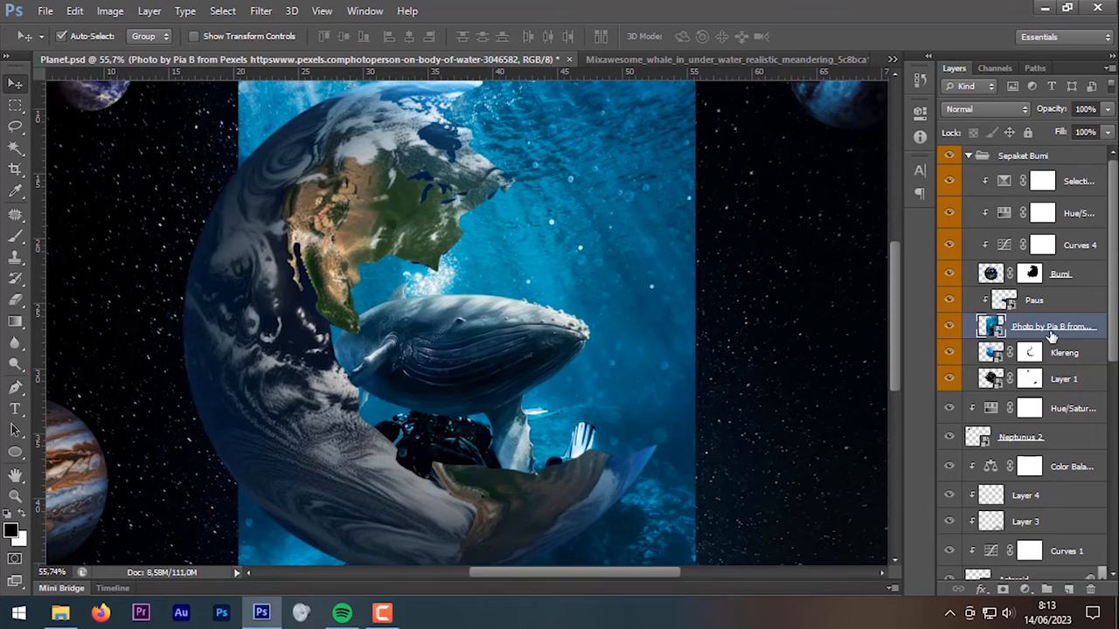
pyautogui.moveTo(1052, 337); pyautogui.dragTo(1065, 330)
pyautogui.keyDown('alt'); pyautogui.click(1068, 330); pyautogui.keyUp('alt')
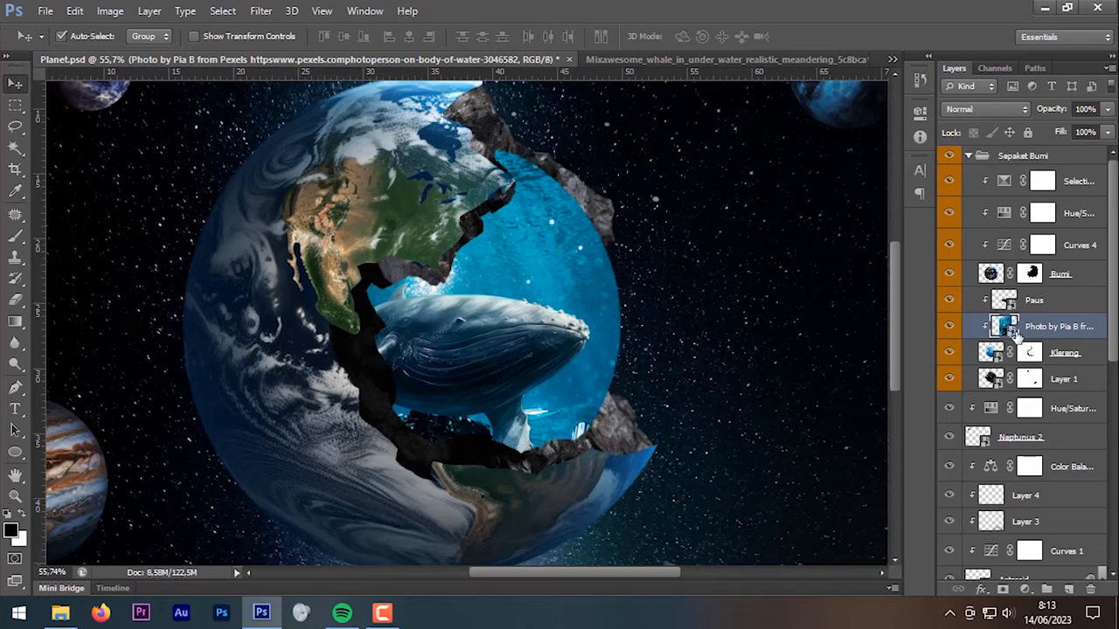
pyautogui.click(948, 326)
pyautogui.click(948, 327)
# Step: Set the clipped diver photo layer to Overlay blend mode at 48% opacity
pyautogui.click(1011, 110)
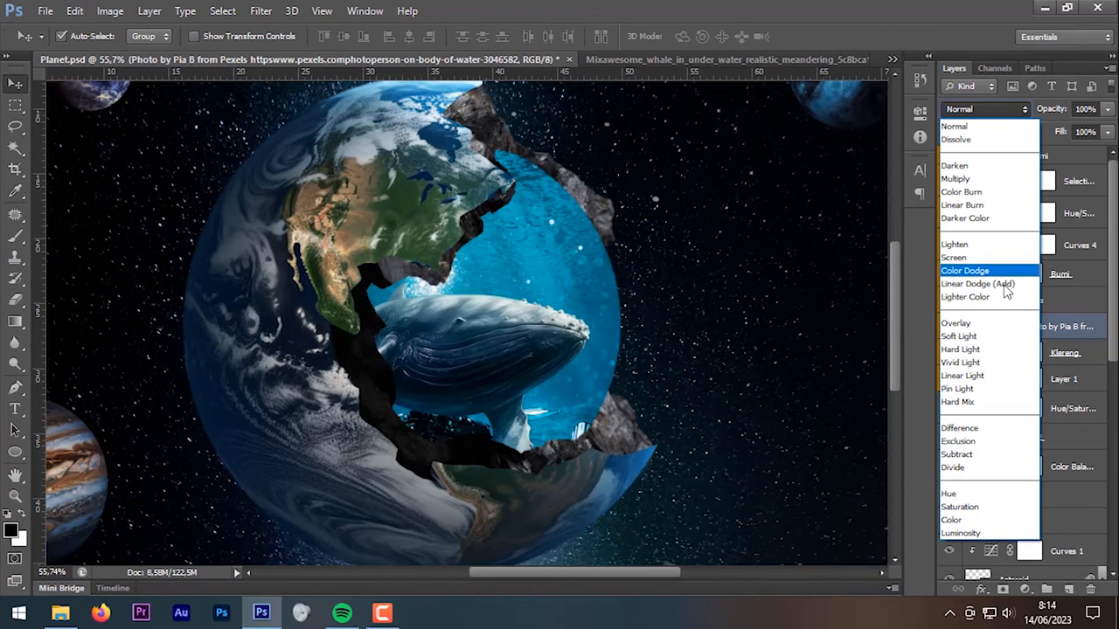
pyautogui.click(1003, 323)
pyautogui.moveTo(1051, 110); pyautogui.dragTo(1008, 115)
pyautogui.scroll(-2, 705, 323)
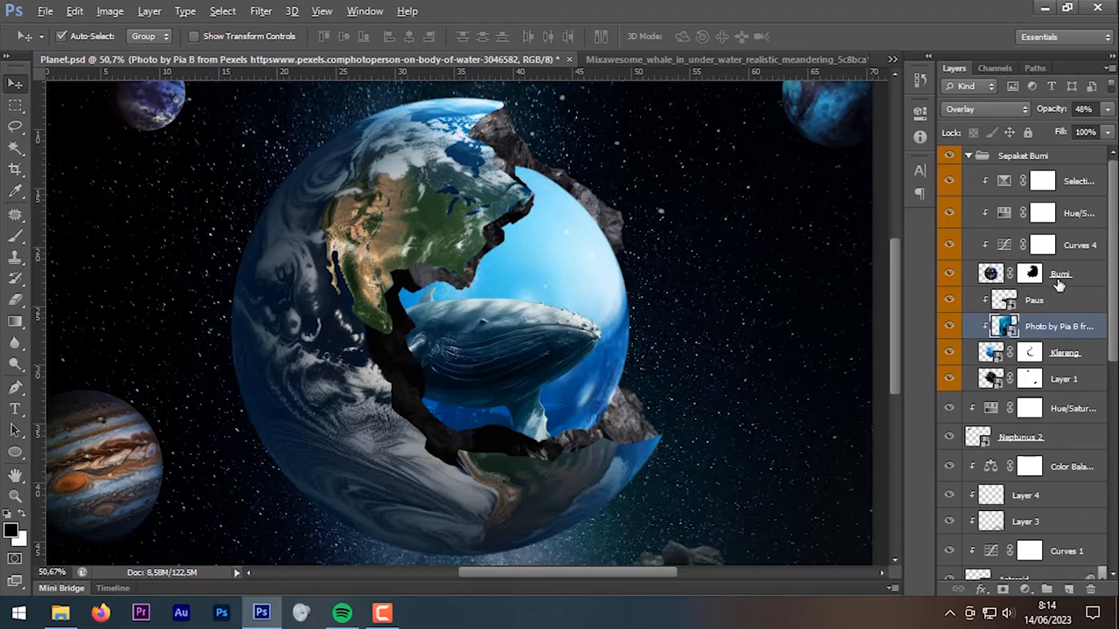
# Step: Rasterize the Paus whale layer and apply Levels with black input 14 and midtones 1.12
pyautogui.rightClick(1059, 304)
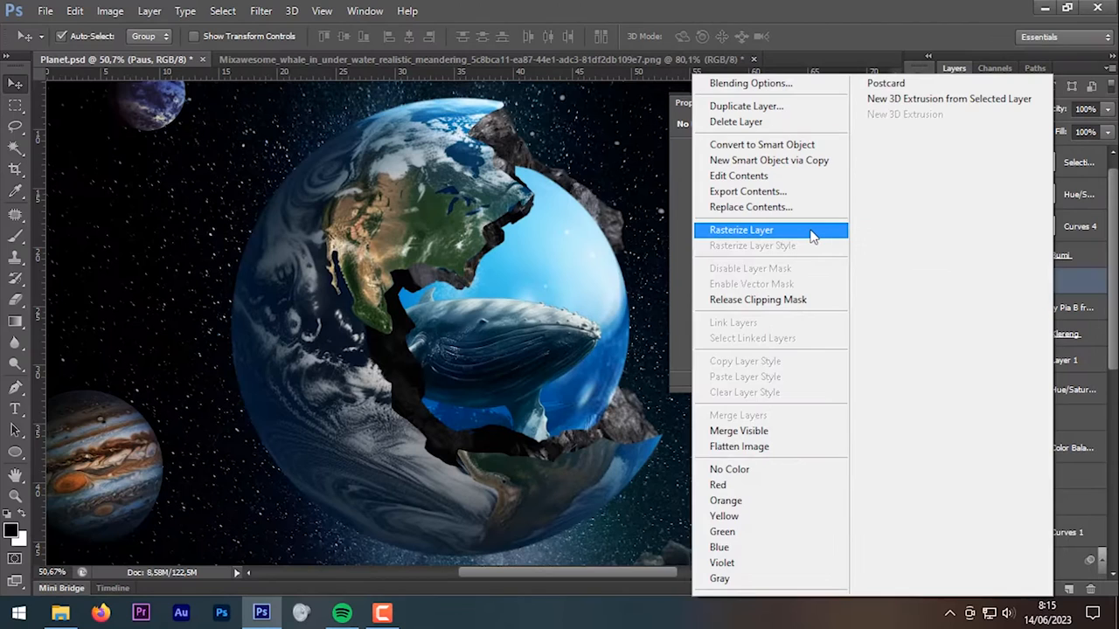
pyautogui.click(905, 226)
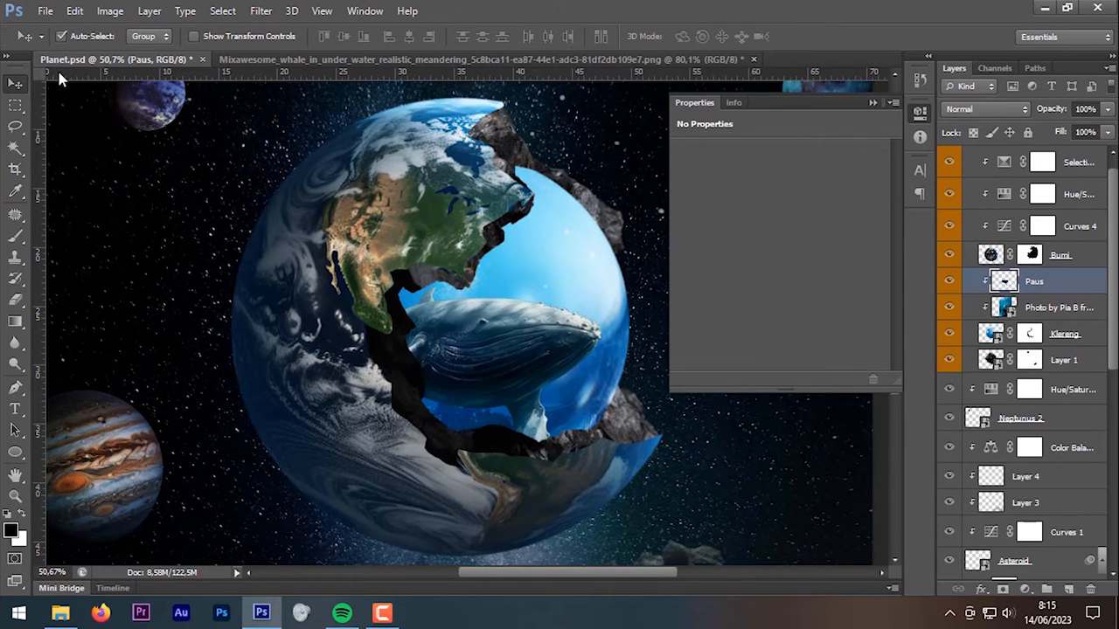
pyautogui.click(105, 11)
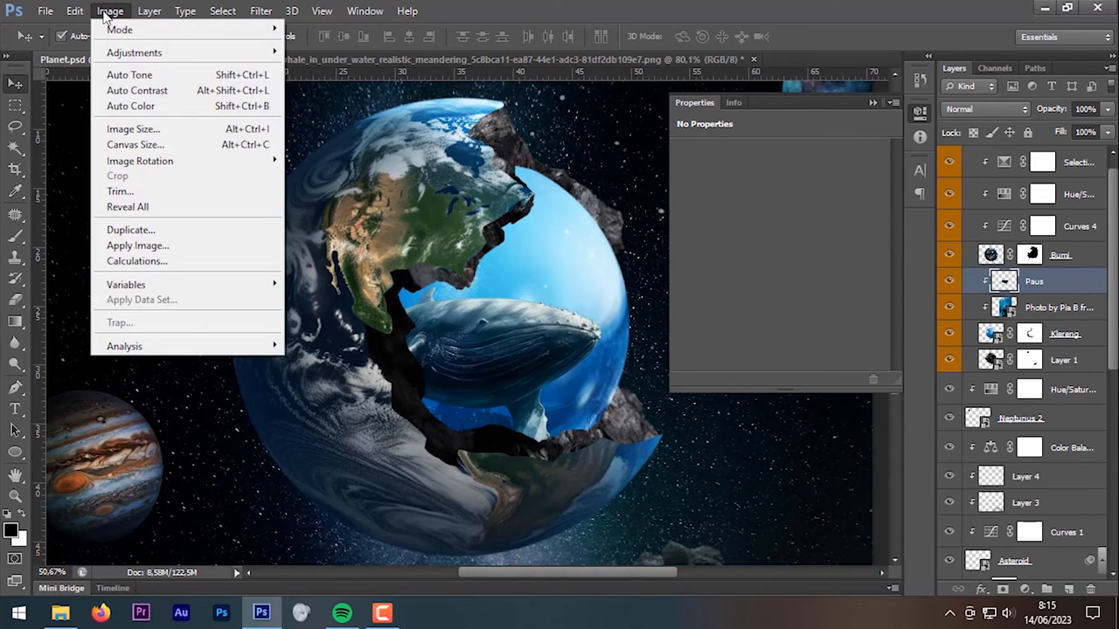
pyautogui.moveTo(215, 55)
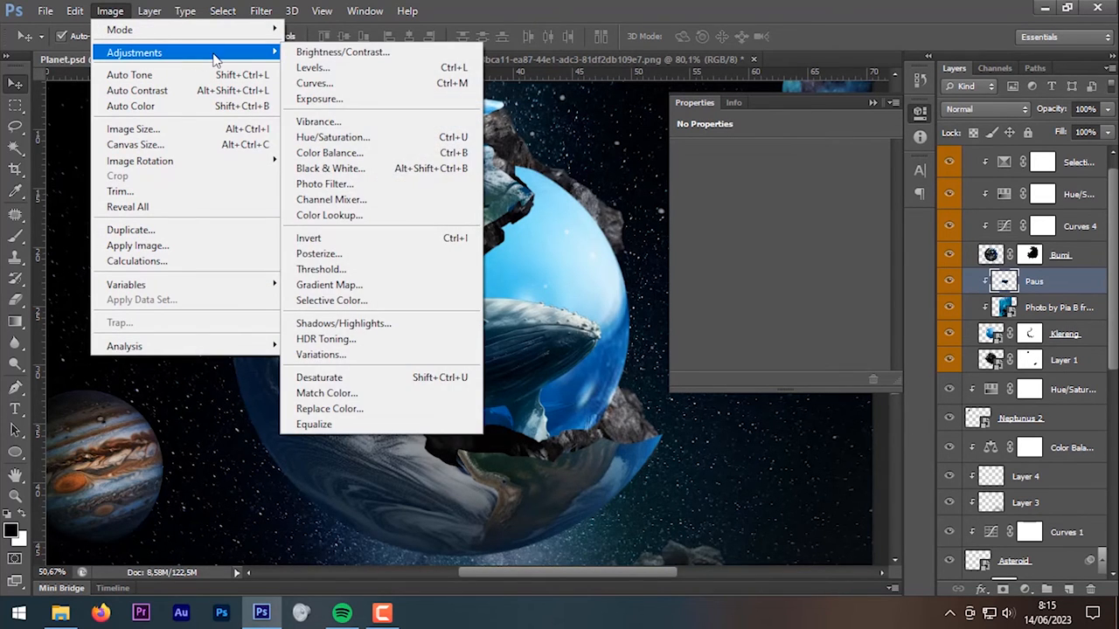
pyautogui.click(411, 72)
pyautogui.moveTo(512, 359); pyautogui.dragTo(459, 326)
pyautogui.scroll(2, 459, 326)
pyautogui.moveTo(601, 262)
pyautogui.mouseDown()
pyautogui.moveTo(628, 266)
pyautogui.moveTo(601, 271)
pyautogui.moveTo(612, 265)
pyautogui.mouseUp()
pyautogui.moveTo(706, 263); pyautogui.dragTo(702, 263)
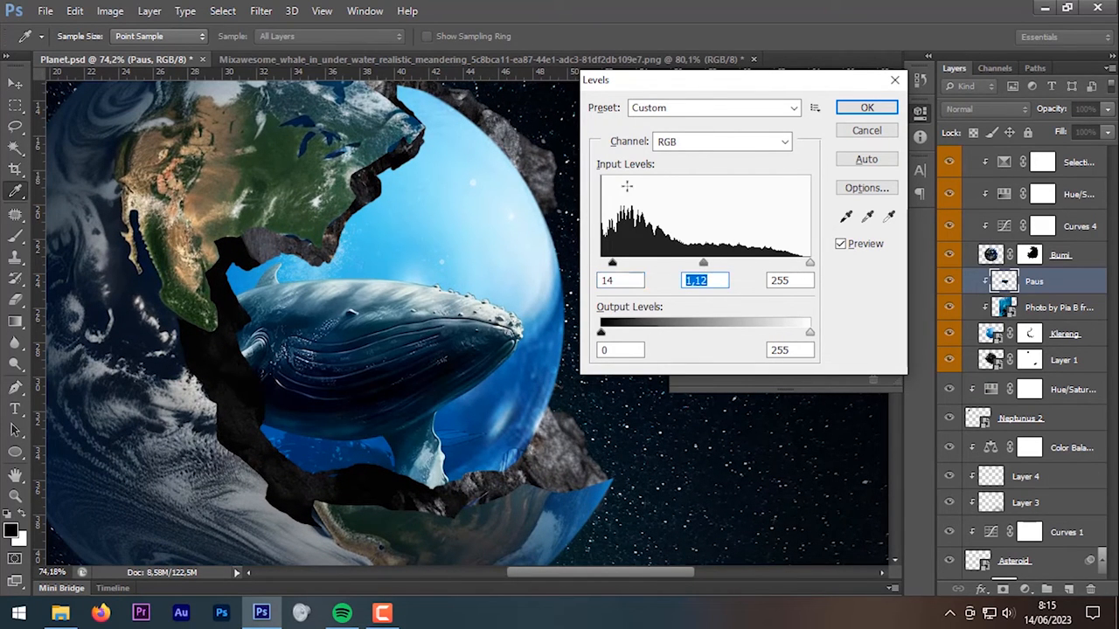
pyautogui.click(855, 107)
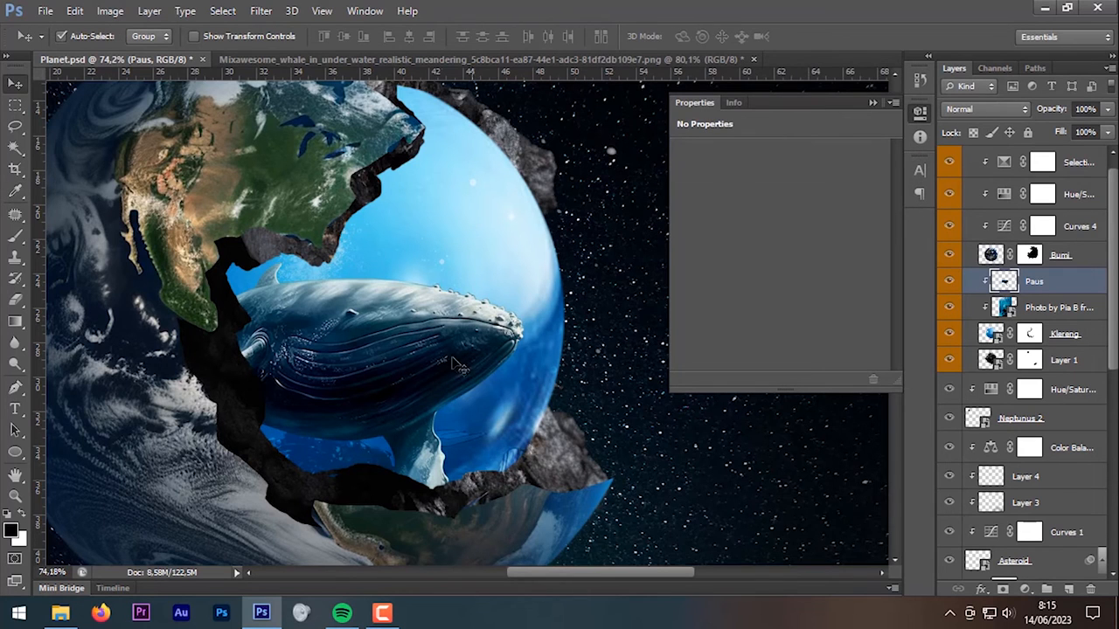
pyautogui.scroll(-1, 428, 364)
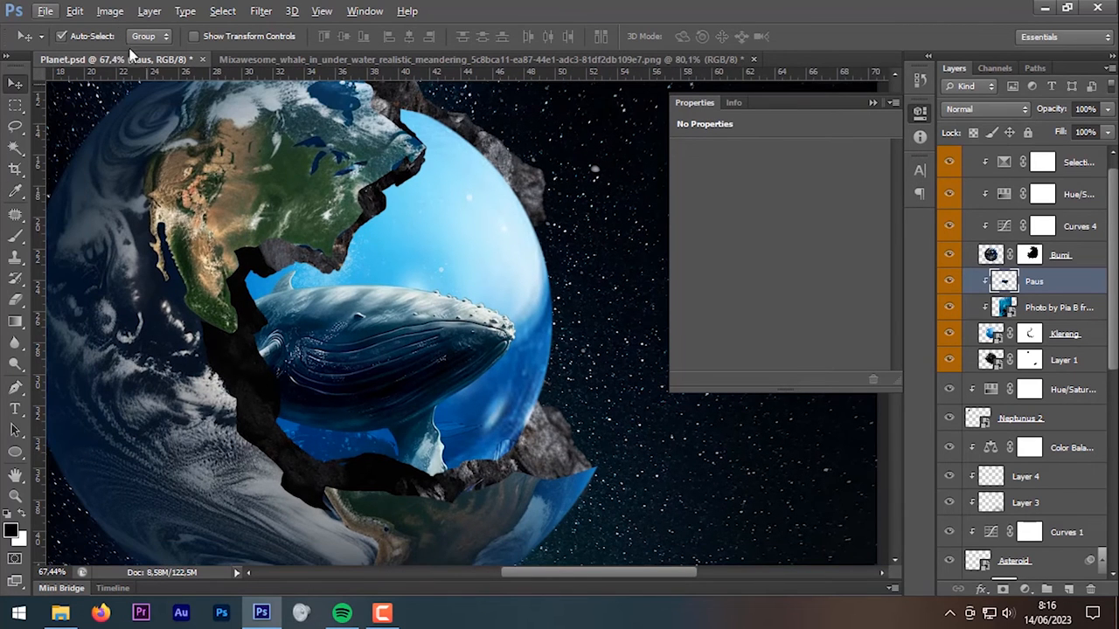
# Step: Apply a Color Balance to the whale: Cyan -16 and Blue +30
pyautogui.click(110, 12)
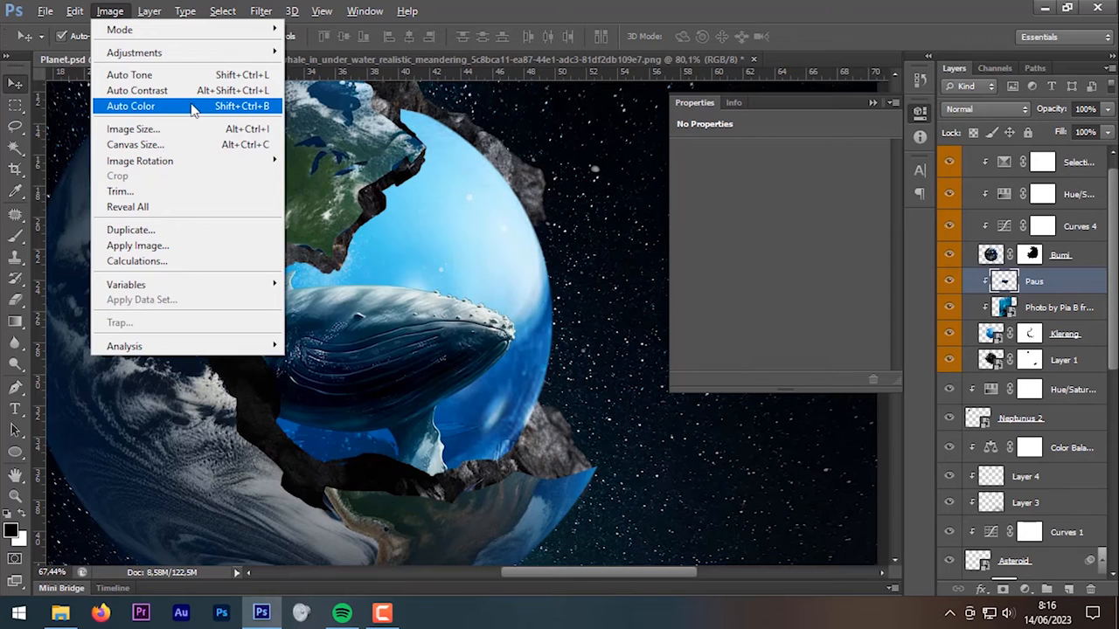
pyautogui.moveTo(241, 55)
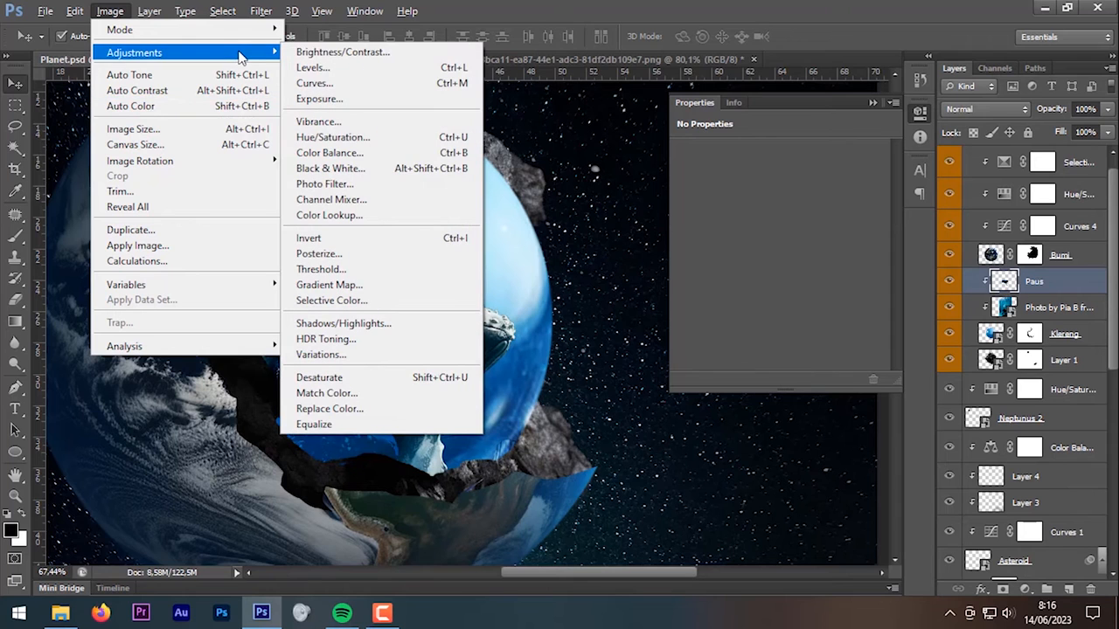
pyautogui.click(427, 153)
pyautogui.moveTo(528, 150); pyautogui.dragTo(841, 144)
pyautogui.moveTo(842, 203); pyautogui.dragTo(829, 202)
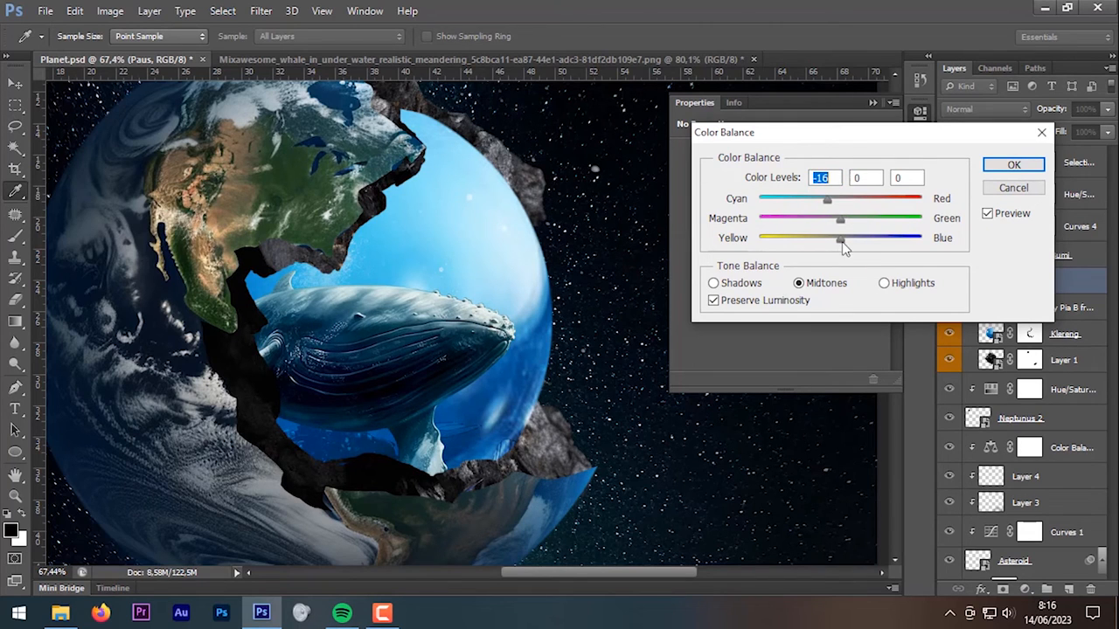
pyautogui.moveTo(858, 242); pyautogui.dragTo(868, 244)
pyautogui.click(868, 249)
pyautogui.click(997, 169)
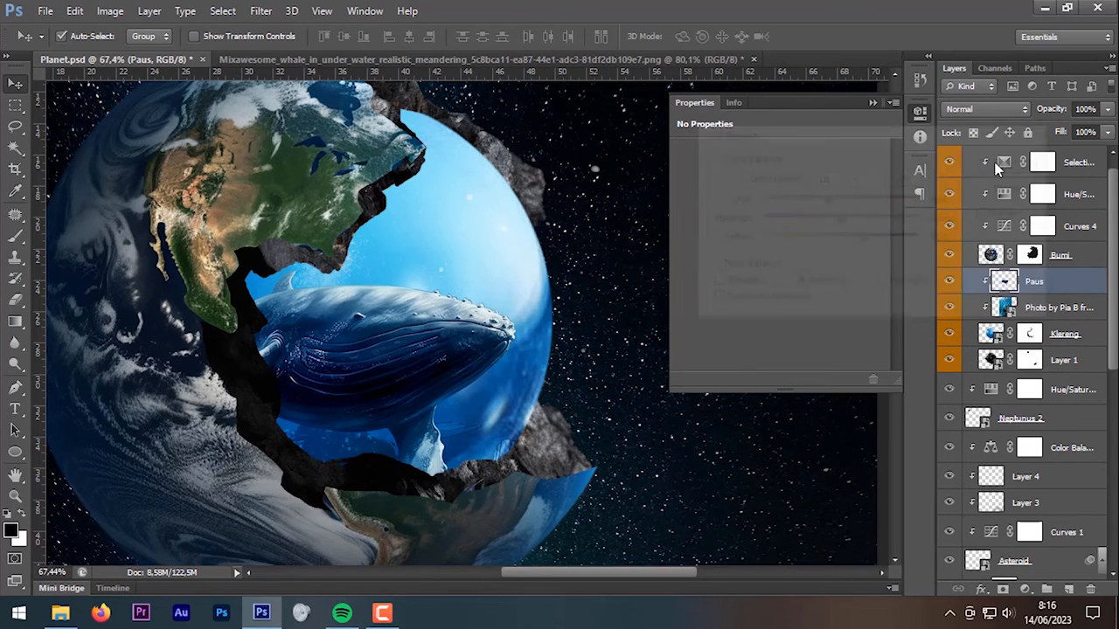
# Step: Move the underwater photo layer down and left, then close the Properties panel
pyautogui.scroll(-4, 615, 359)
pyautogui.moveTo(607, 354); pyautogui.dragTo(596, 375)
pyautogui.scroll(-1, 594, 375)
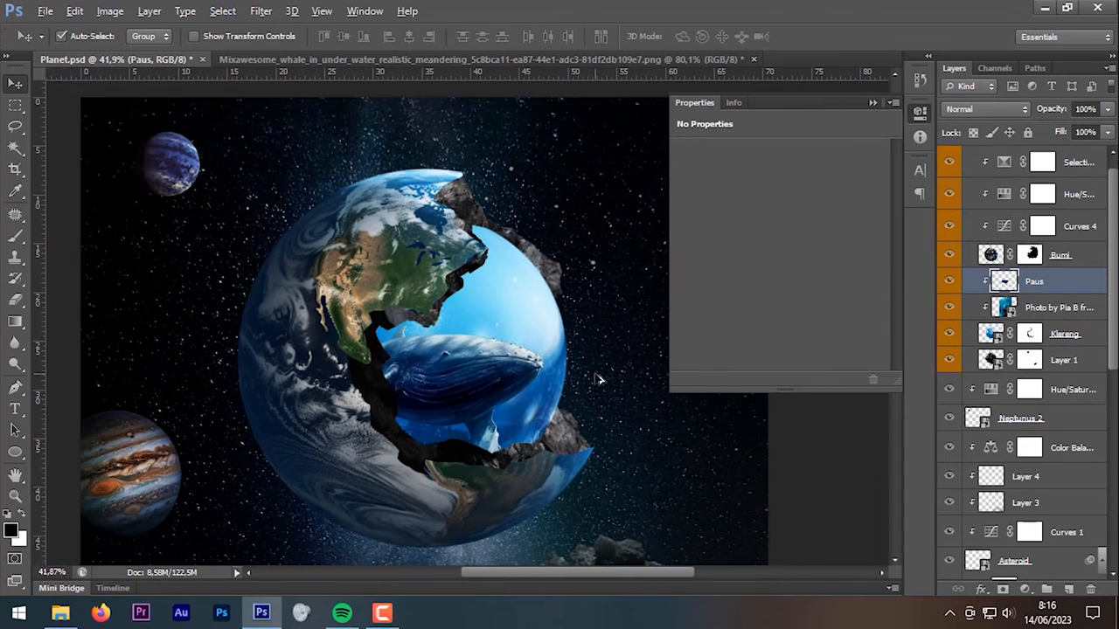
pyautogui.click(1013, 308)
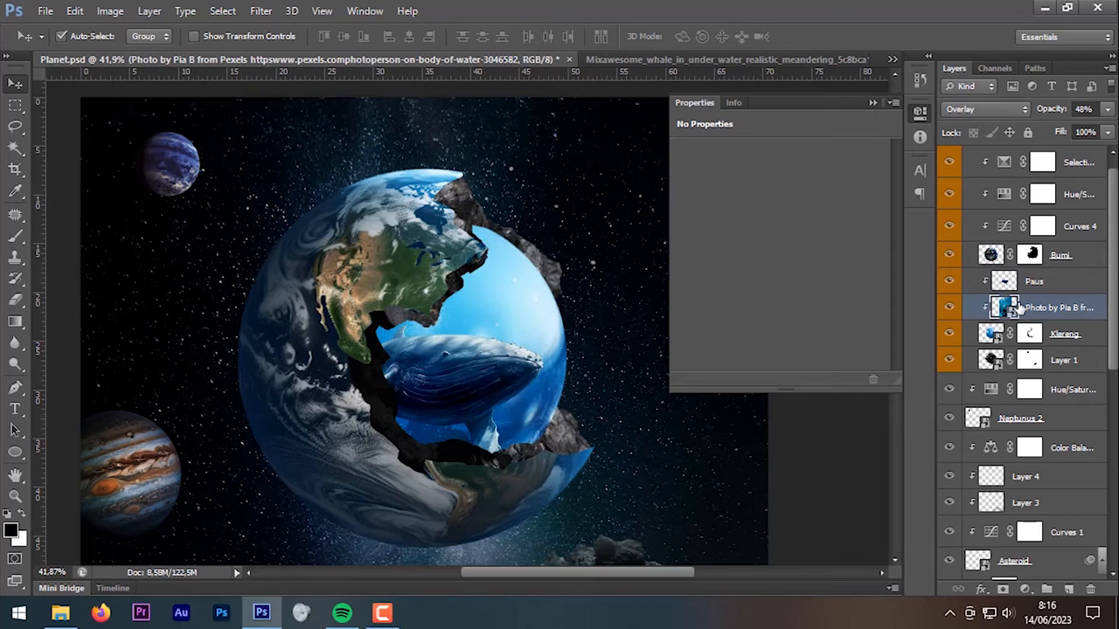
pyautogui.hotkey('ctrl', 't')
pyautogui.moveTo(617, 131); pyautogui.dragTo(615, 241)
pyautogui.press('Return')
pyautogui.scroll(-1, 603, 310)
pyautogui.press('alt')
pyautogui.click(871, 105)
pyautogui.scroll(2, 712, 262)
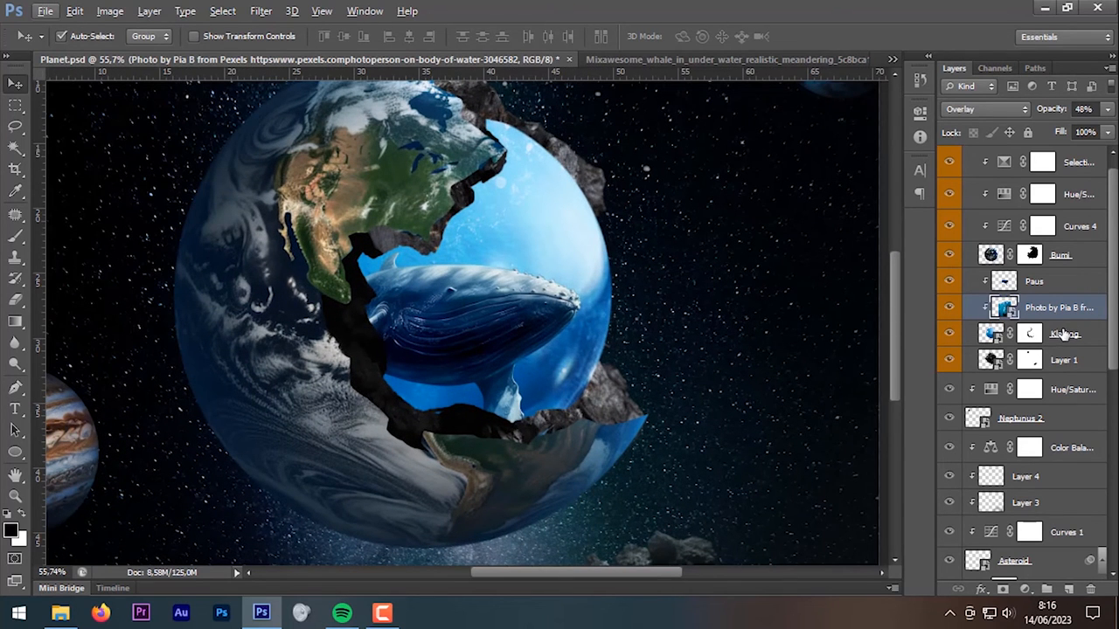
# Step: Add a new Layer 7 clipped to Layer 1 and set it to Overlay blending
pyautogui.click(1063, 360)
pyautogui.click(950, 360)
pyautogui.click(950, 360)
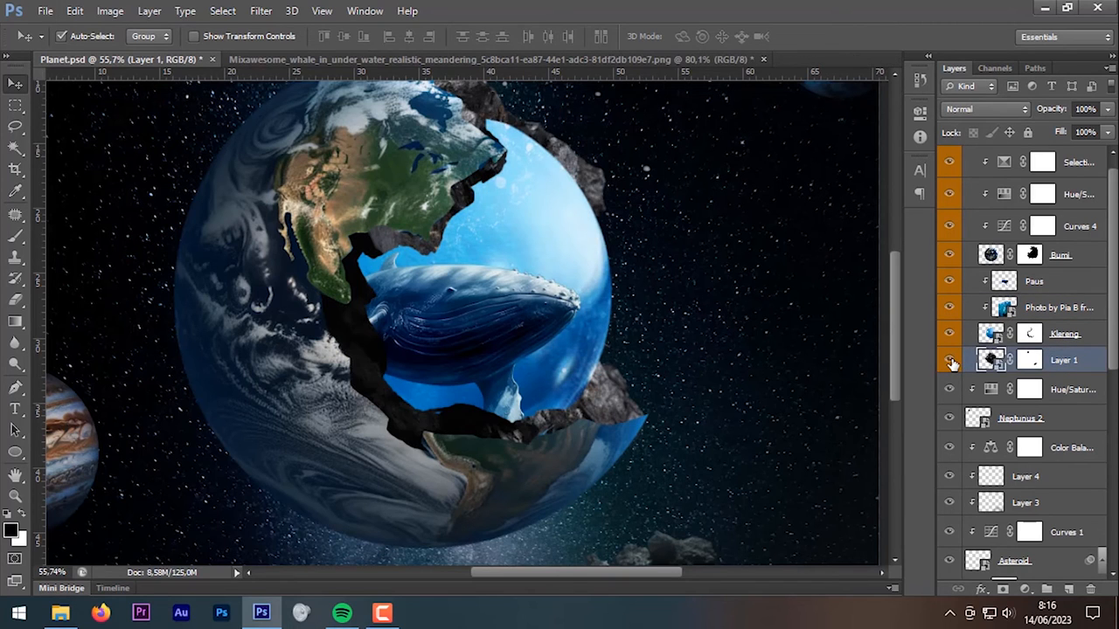
pyautogui.click(1067, 588)
pyautogui.keyDown('alt'); pyautogui.click(1064, 372); pyautogui.keyUp('alt')
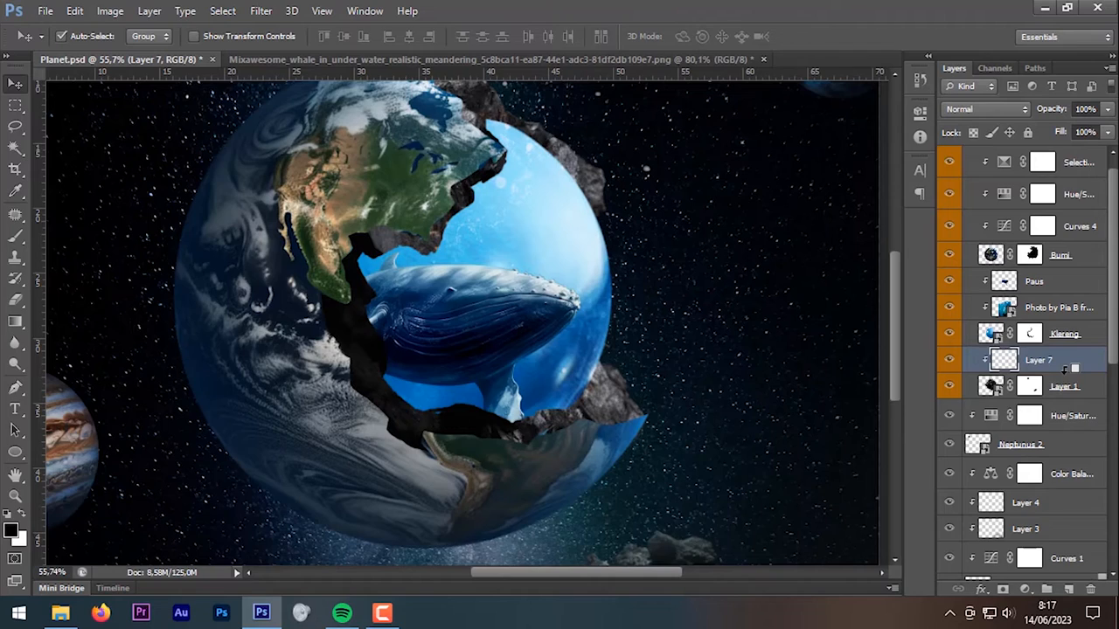
pyautogui.click(939, 0)
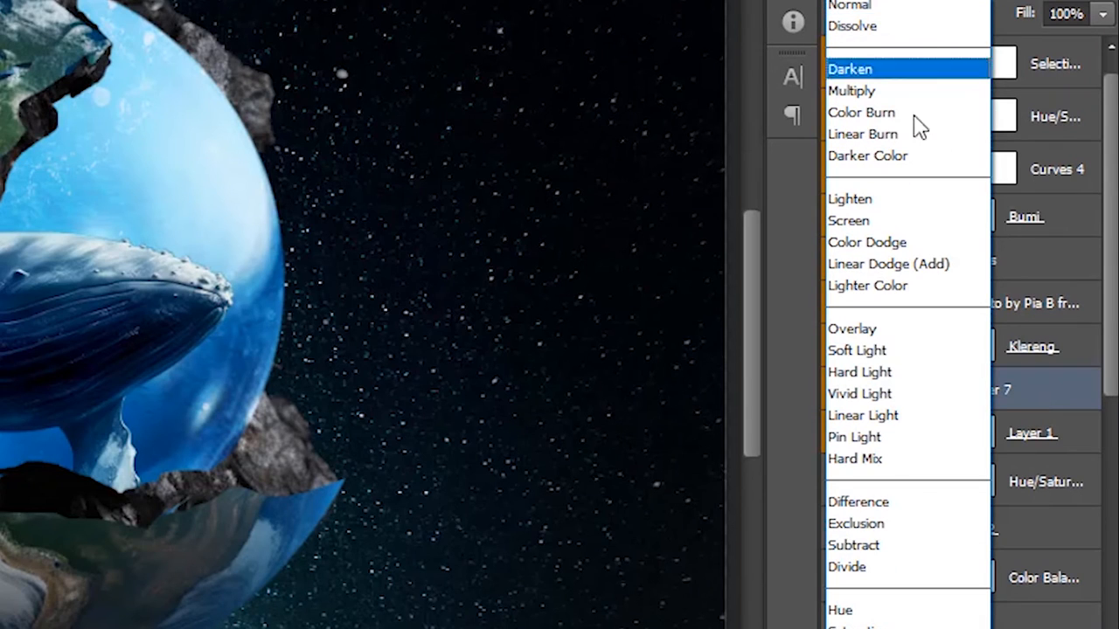
pyautogui.click(915, 337)
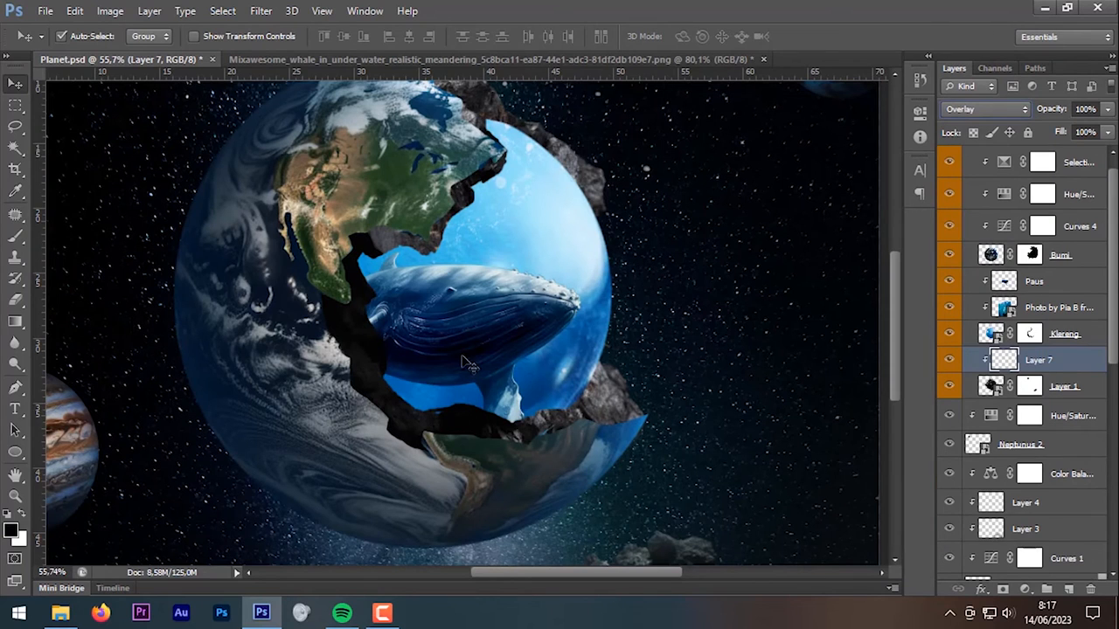
# Step: Set the foreground to light blue #4acaff and a soft brush at 27% opacity, 45 px
pyautogui.click(11, 531)
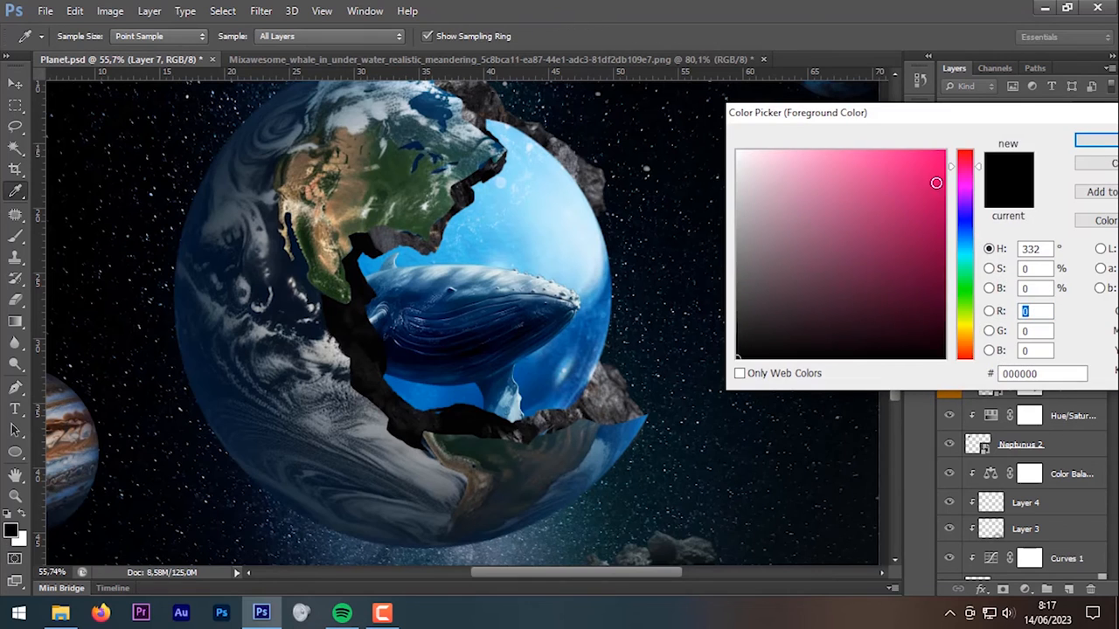
pyautogui.moveTo(965, 242); pyautogui.dragTo(969, 244)
pyautogui.moveTo(868, 158); pyautogui.dragTo(884, 149)
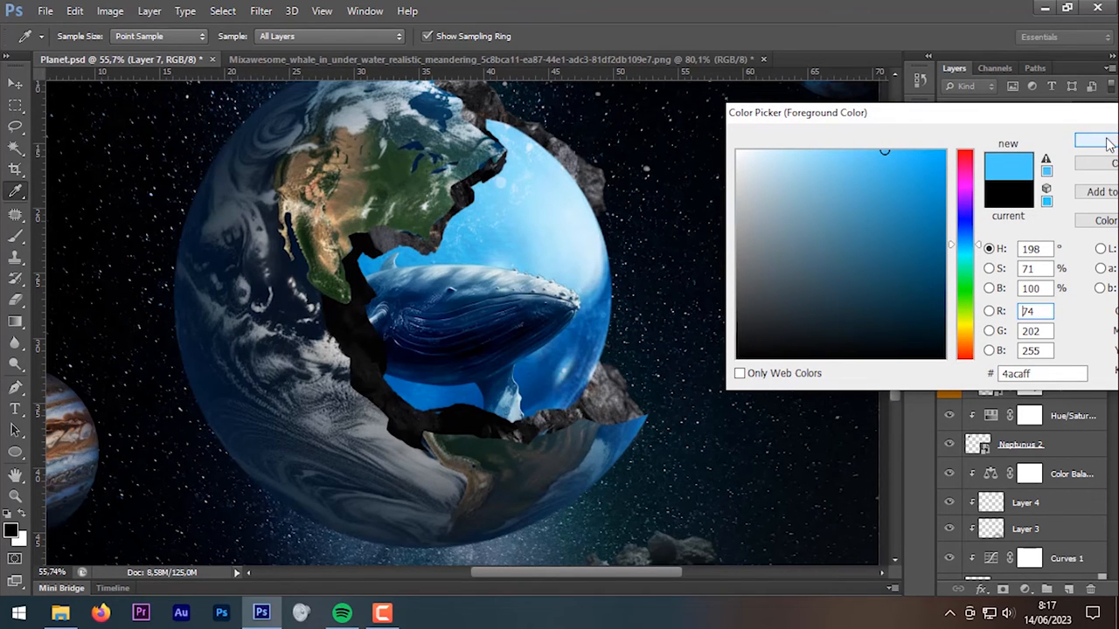
pyautogui.click(1108, 144)
pyautogui.click(18, 239)
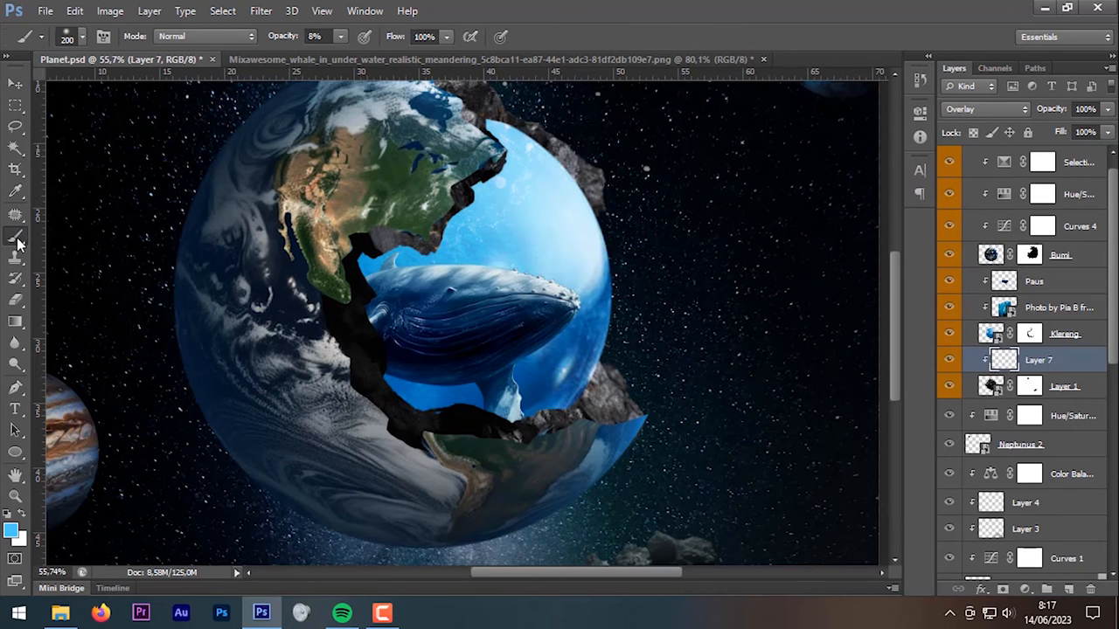
pyautogui.scroll(2, 539, 407)
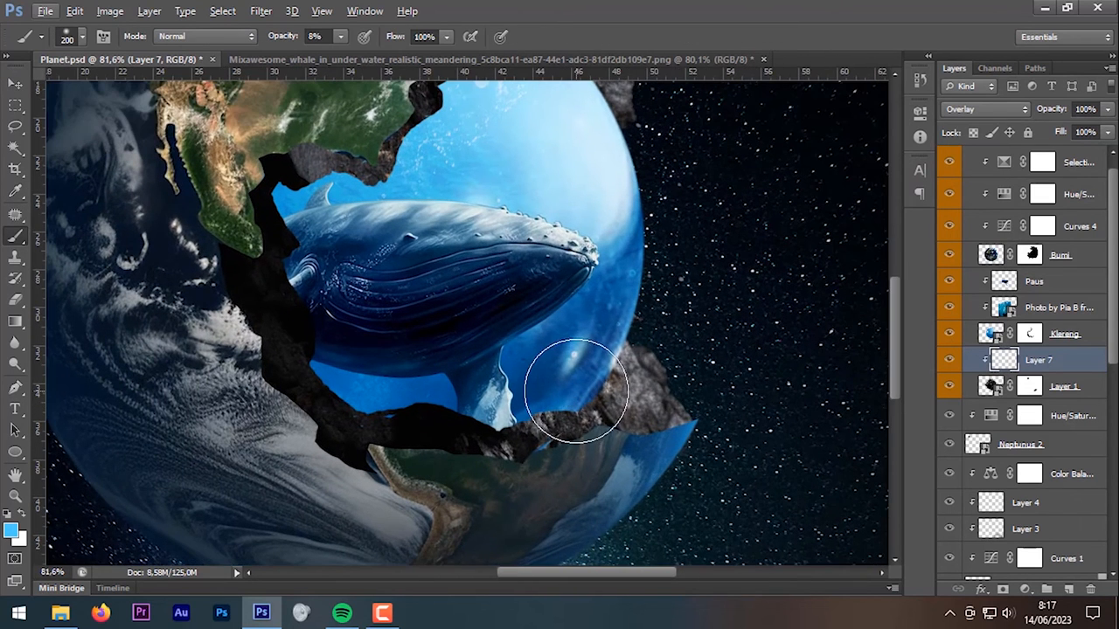
pyautogui.rightClick(576, 390)
pyautogui.moveTo(636, 422); pyautogui.dragTo(624, 423)
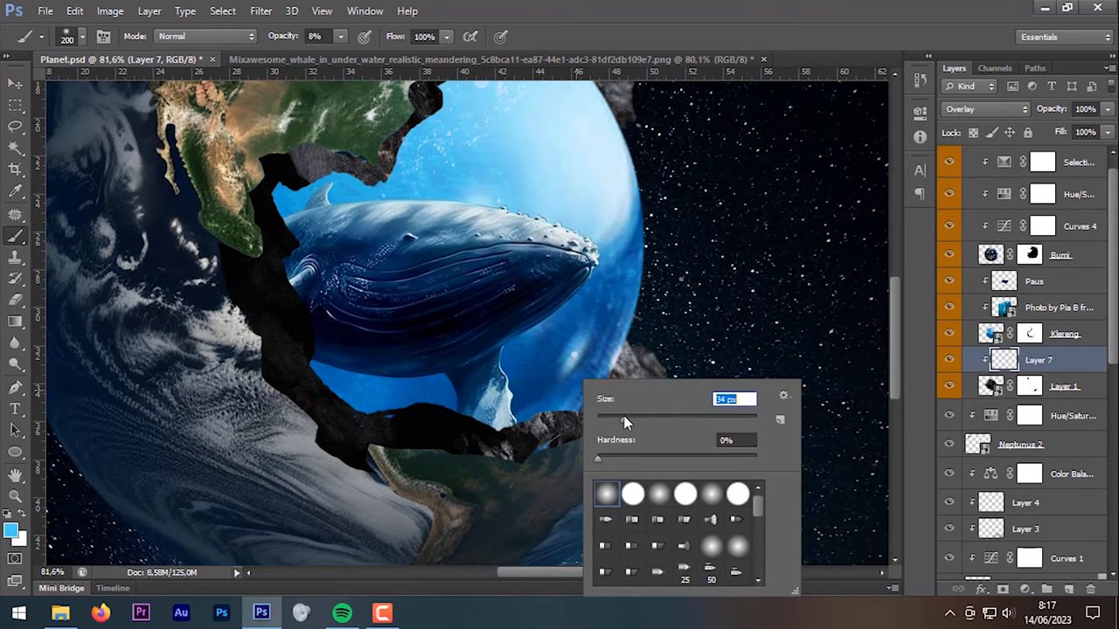
pyautogui.click(525, 418)
pyautogui.moveTo(285, 37); pyautogui.dragTo(299, 40)
pyautogui.press(']')
pyautogui.press(']')
# Step: Paint light blue glow along the left, top and lower-right rock edges around the hole
pyautogui.moveTo(624, 357)
pyautogui.mouseDown()
pyautogui.moveTo(591, 393)
pyautogui.moveTo(621, 363)
pyautogui.moveTo(613, 377)
pyautogui.moveTo(622, 391)
pyautogui.moveTo(620, 379)
pyautogui.moveTo(567, 420)
pyautogui.moveTo(586, 407)
pyautogui.moveTo(486, 430)
pyautogui.mouseUp()
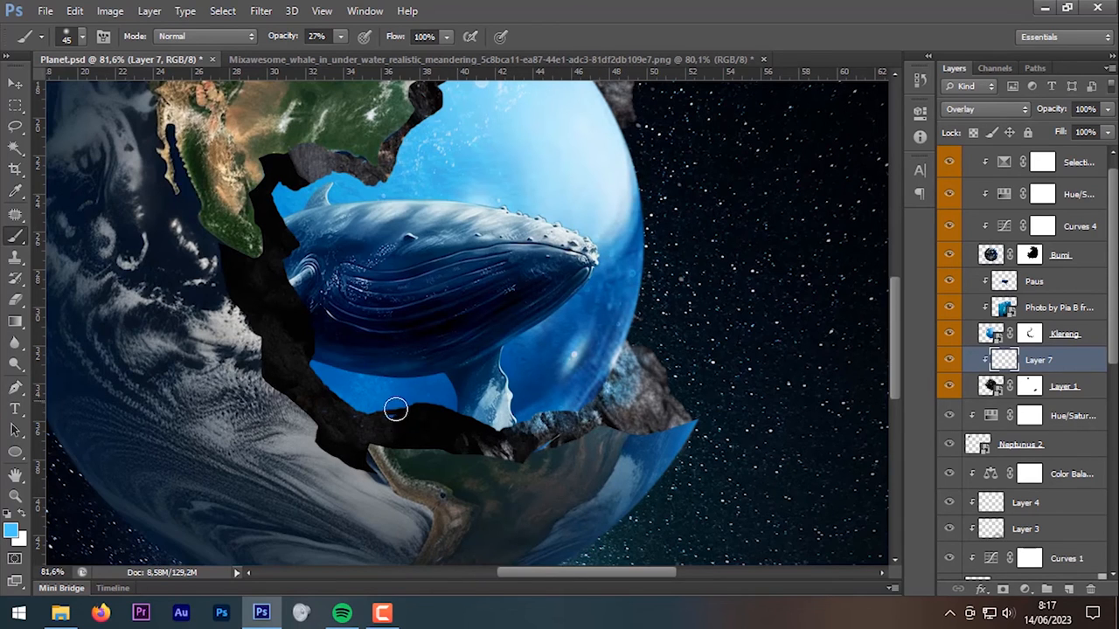
pyautogui.moveTo(304, 371); pyautogui.dragTo(280, 332)
pyautogui.moveTo(297, 285); pyautogui.dragTo(330, 390)
pyautogui.moveTo(334, 269)
pyautogui.mouseDown()
pyautogui.moveTo(354, 277)
pyautogui.moveTo(447, 247)
pyautogui.mouseUp()
pyautogui.moveTo(519, 174); pyautogui.dragTo(500, 238)
pyautogui.moveTo(472, 157); pyautogui.dragTo(593, 216)
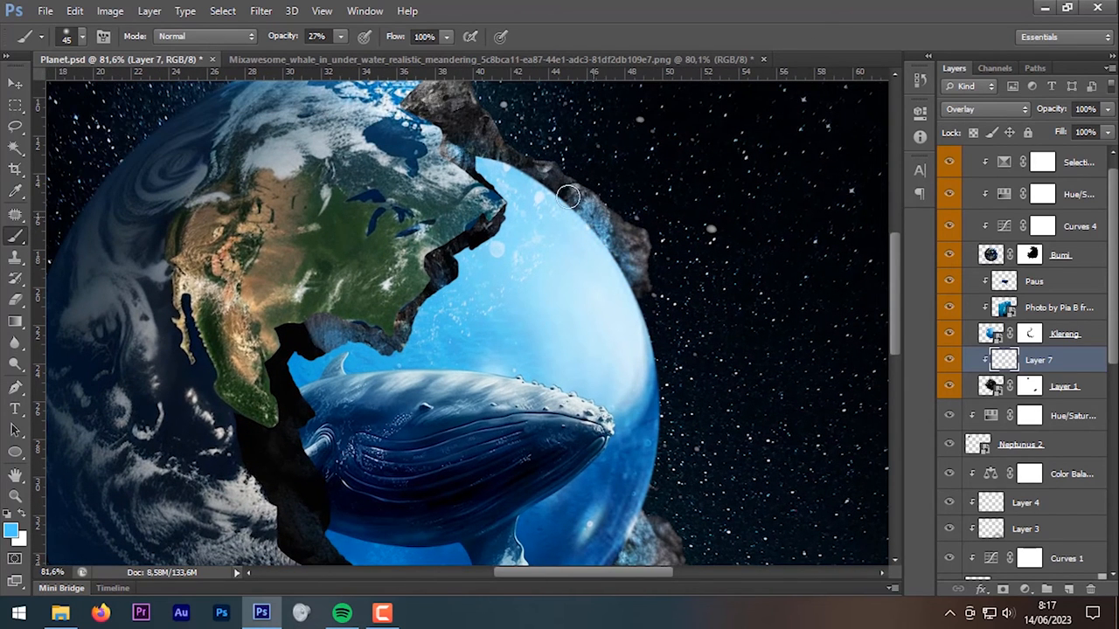
pyautogui.moveTo(648, 469); pyautogui.dragTo(683, 328)
pyautogui.press(']')
pyautogui.press(']')
pyautogui.press(']')
pyautogui.press(']')
pyautogui.press(']')
pyautogui.press(']')
pyautogui.moveTo(694, 424); pyautogui.dragTo(657, 371)
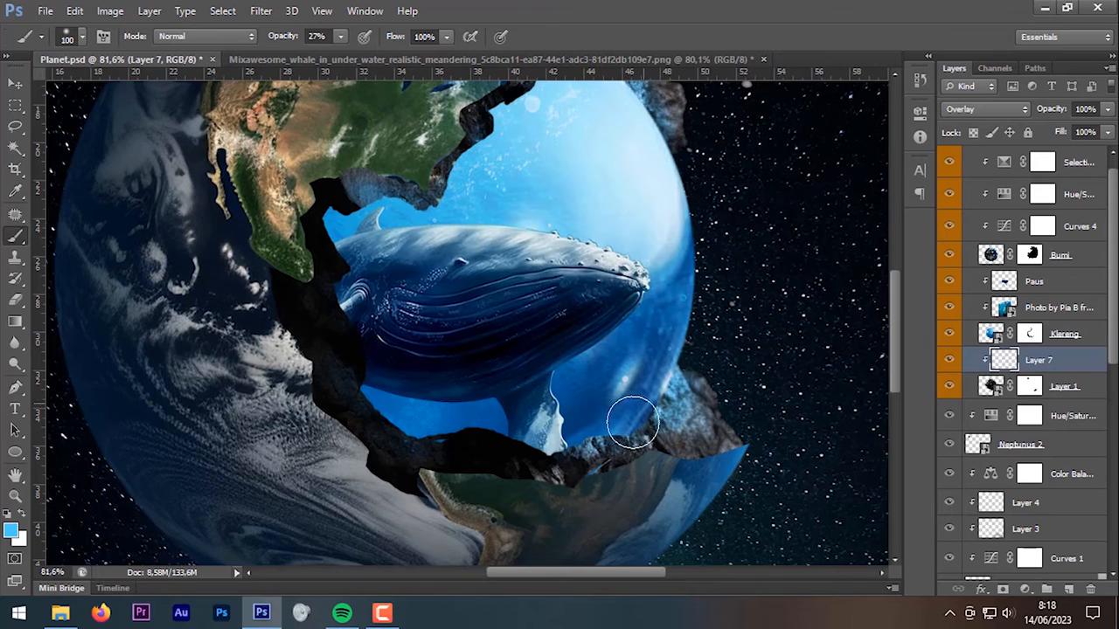
pyautogui.moveTo(496, 159); pyautogui.dragTo(486, 238)
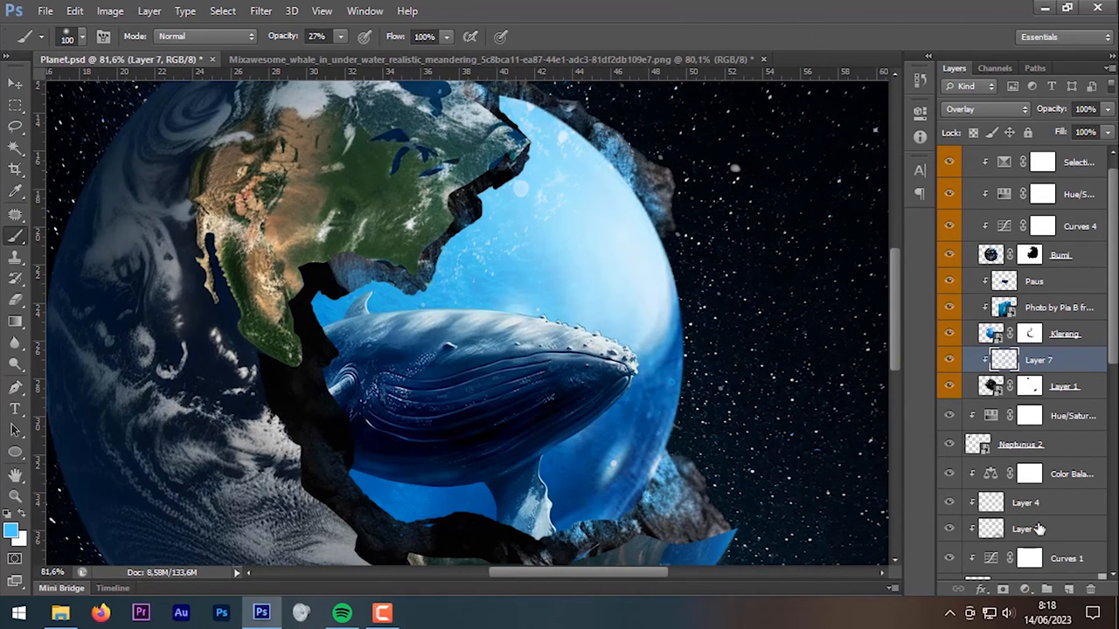
# Step: Add a clipped Layer 8 and paint a lighter blue down the rock edge
pyautogui.click(1068, 590)
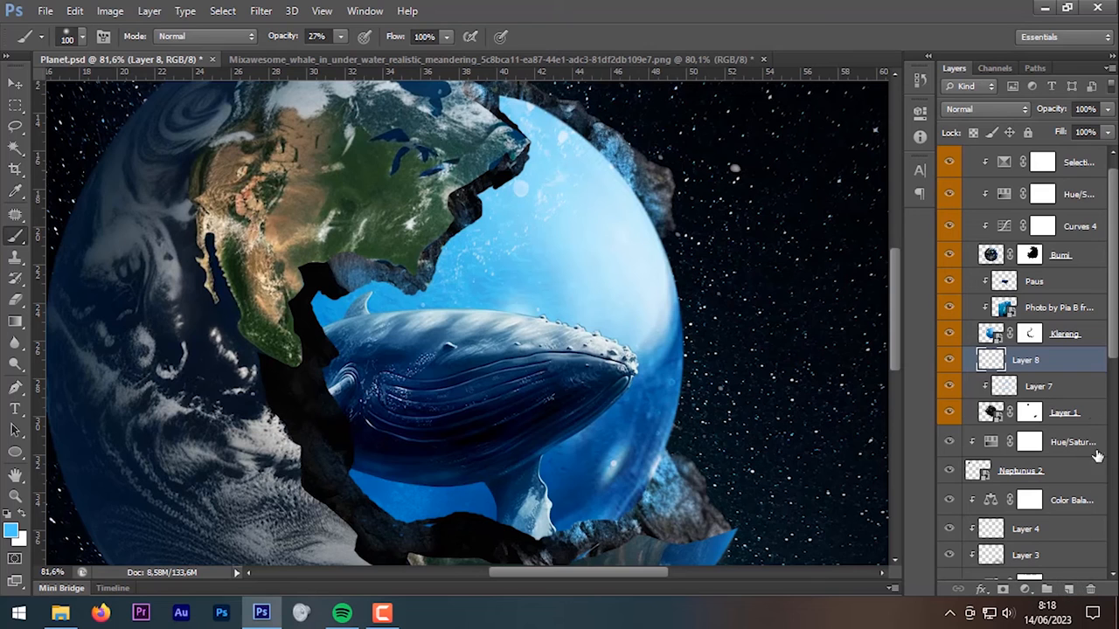
pyautogui.keyDown('alt'); pyautogui.click(1068, 368); pyautogui.keyUp('alt')
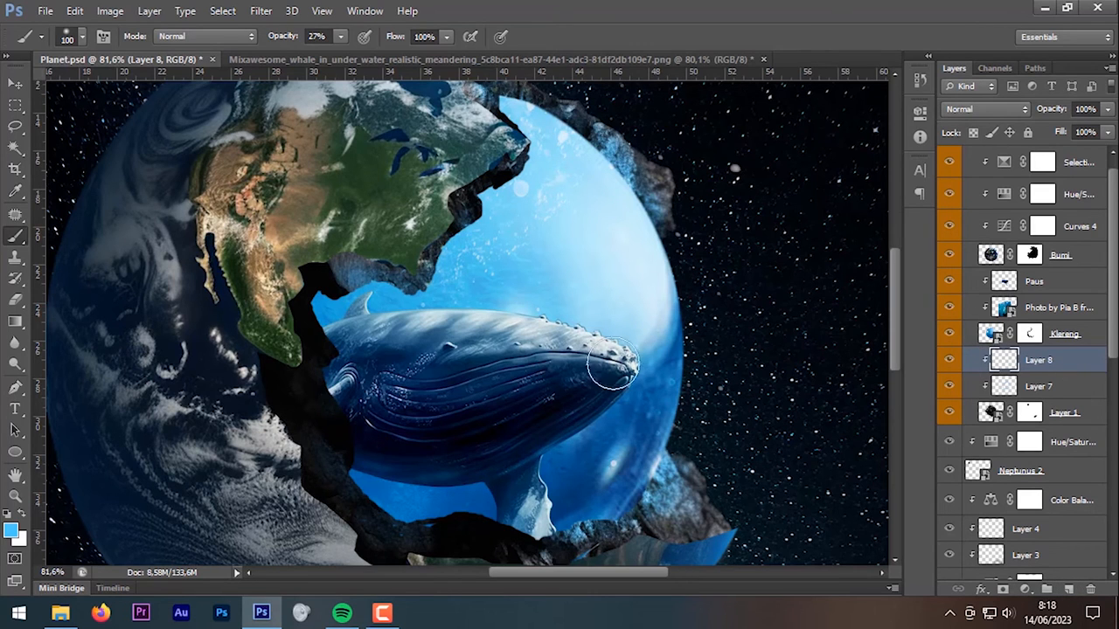
pyautogui.press('i')
pyautogui.click(10, 531)
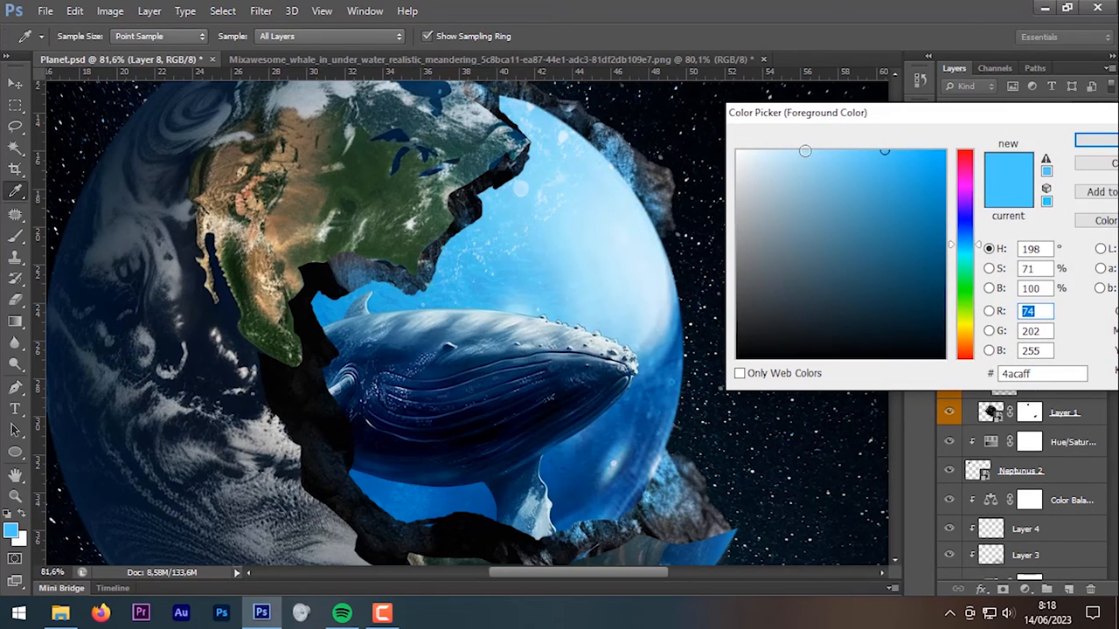
pyautogui.moveTo(805, 151); pyautogui.dragTo(839, 147)
pyautogui.click(1094, 140)
pyautogui.press('b')
pyautogui.moveTo(650, 486); pyautogui.dragTo(625, 507)
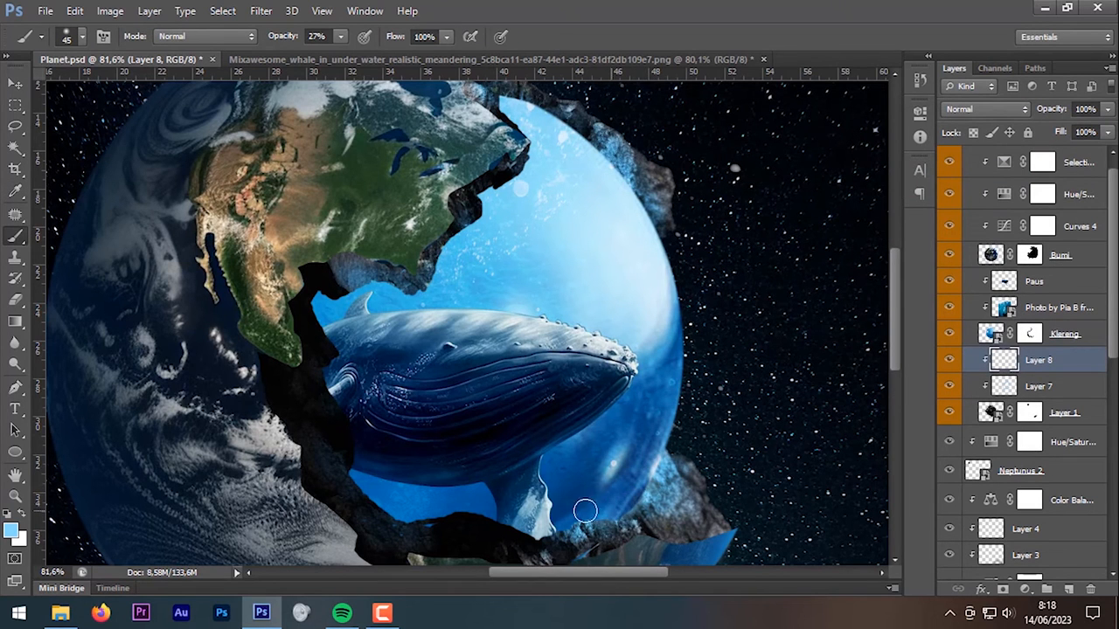
# Step: Resize the brush to about 40 px and lower its opacity to 7%
pyautogui.scroll(5, 584, 511)
pyautogui.press('[')
pyautogui.press('[')
pyautogui.press('[')
pyautogui.moveTo(292, 36); pyautogui.dragTo(278, 37)
pyautogui.press(']')
pyautogui.scroll(-4, 298, 455)
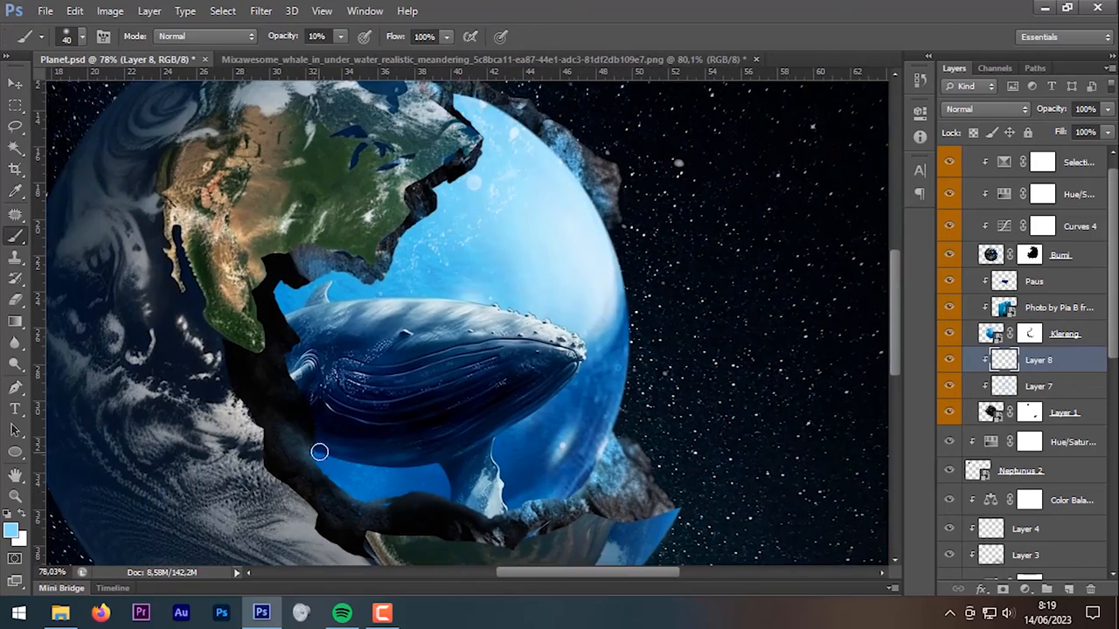
pyautogui.press('0')
pyautogui.press('4')
pyautogui.scroll(3, 306, 232)
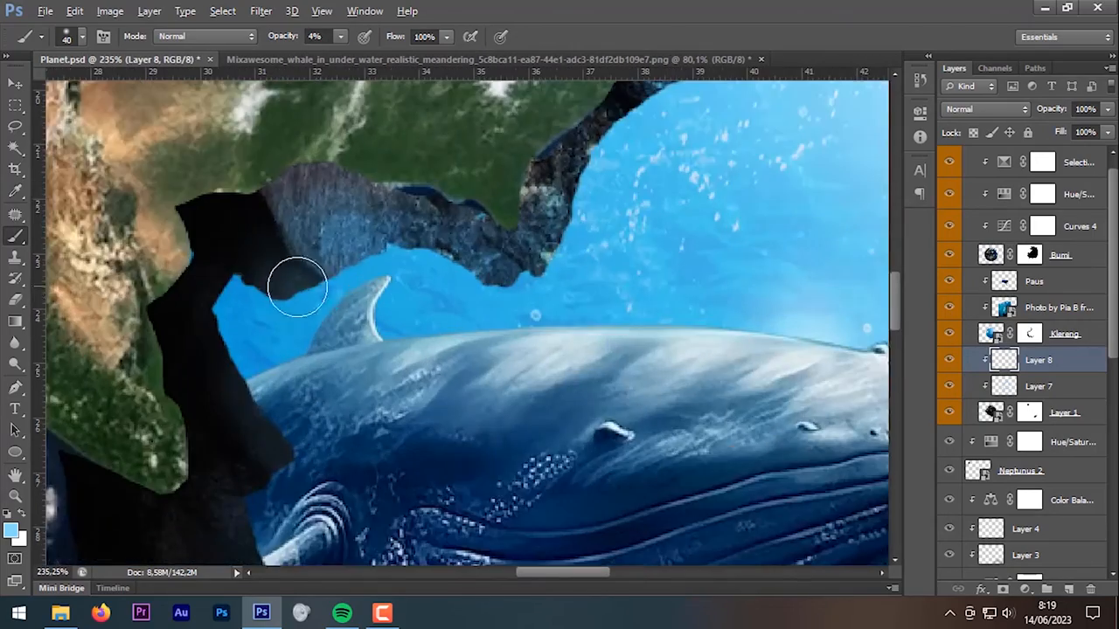
pyautogui.scroll(-4, 464, 350)
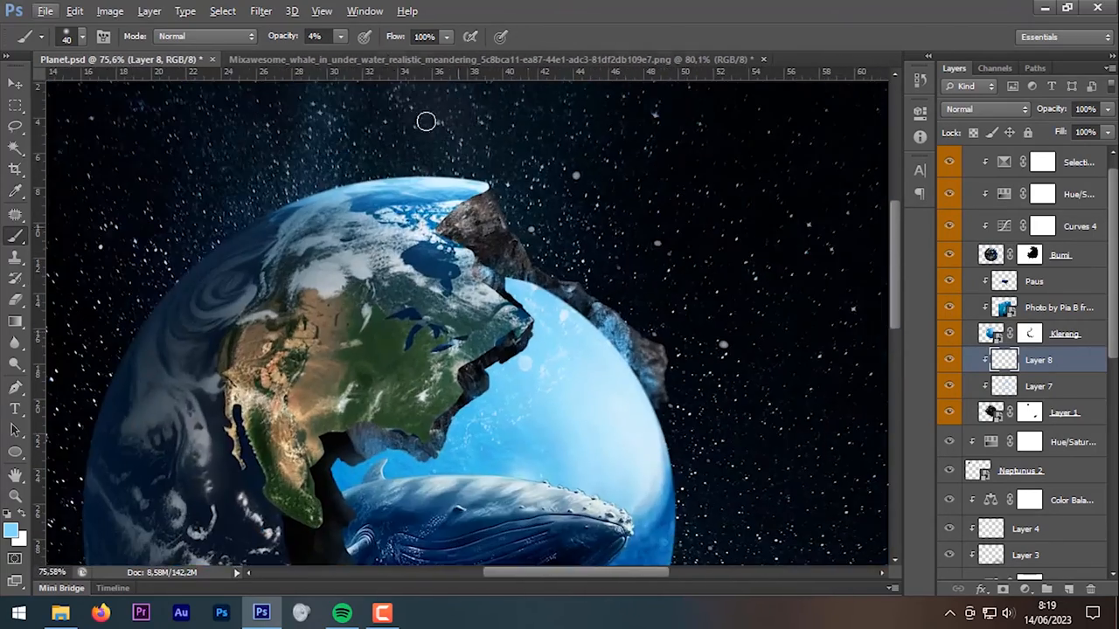
pyautogui.press('0')
pyautogui.press('7')
pyautogui.scroll(3, 595, 368)
pyautogui.scroll(-5, 659, 387)
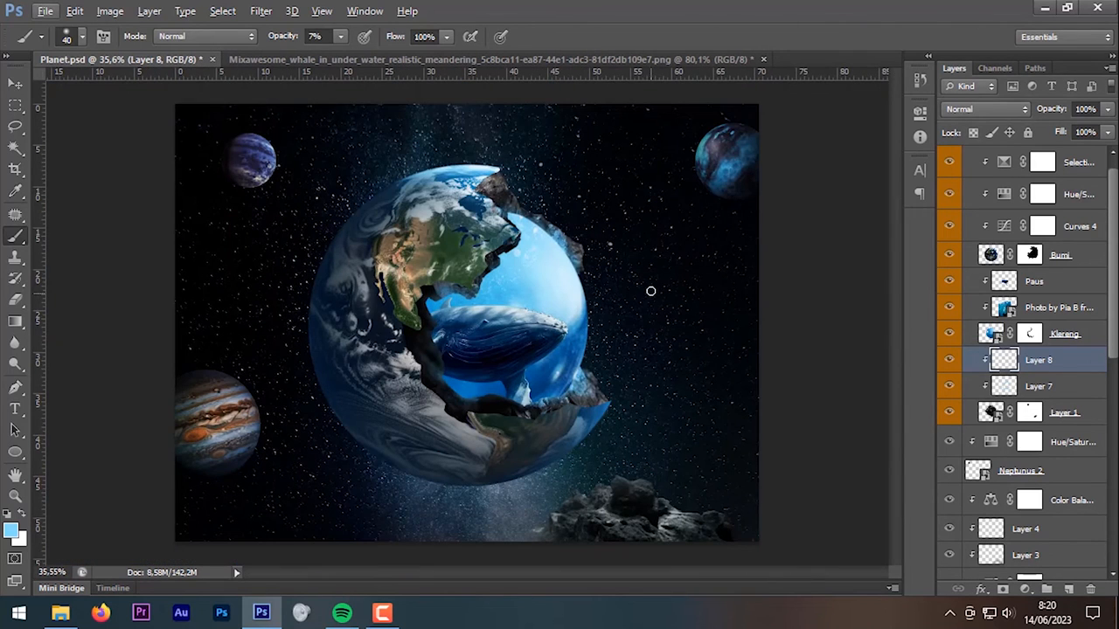
pyautogui.scroll(1, 986, 265)
# Step: Collapse and duplicate Sepaket Bumi, convert the copy to a smart object, and place it below the original
pyautogui.click(972, 158)
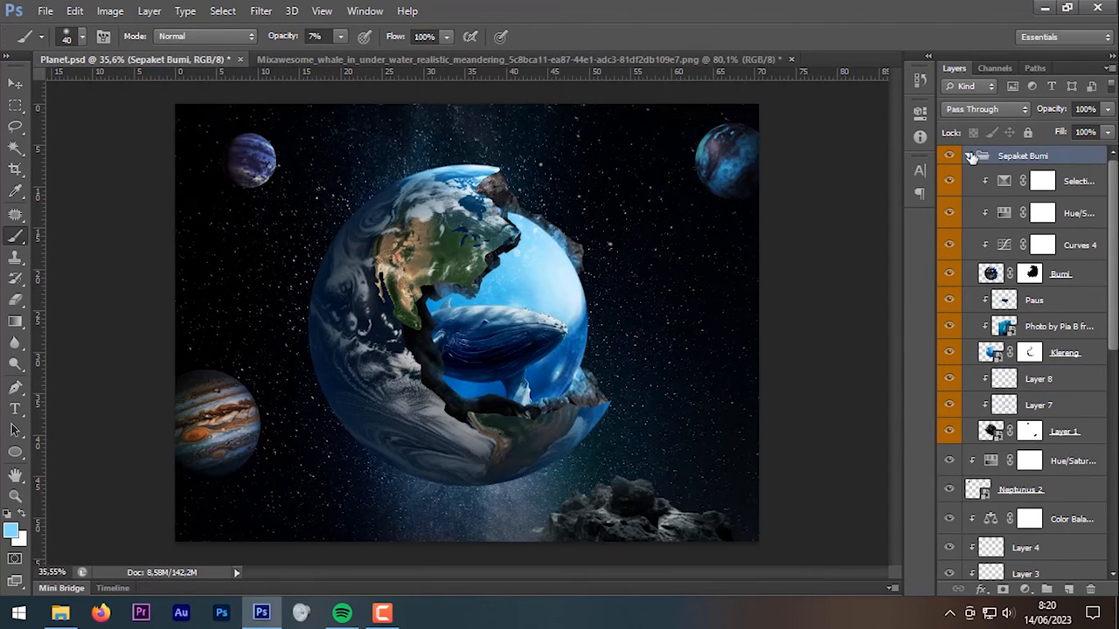
pyautogui.click(969, 155)
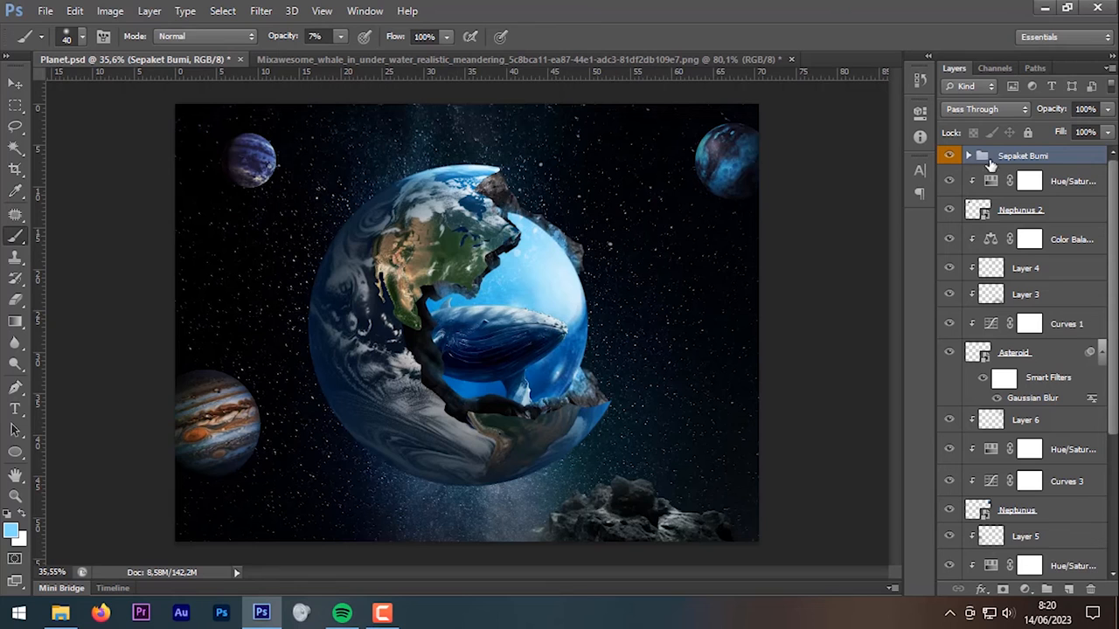
pyautogui.moveTo(1041, 157); pyautogui.dragTo(1074, 588)
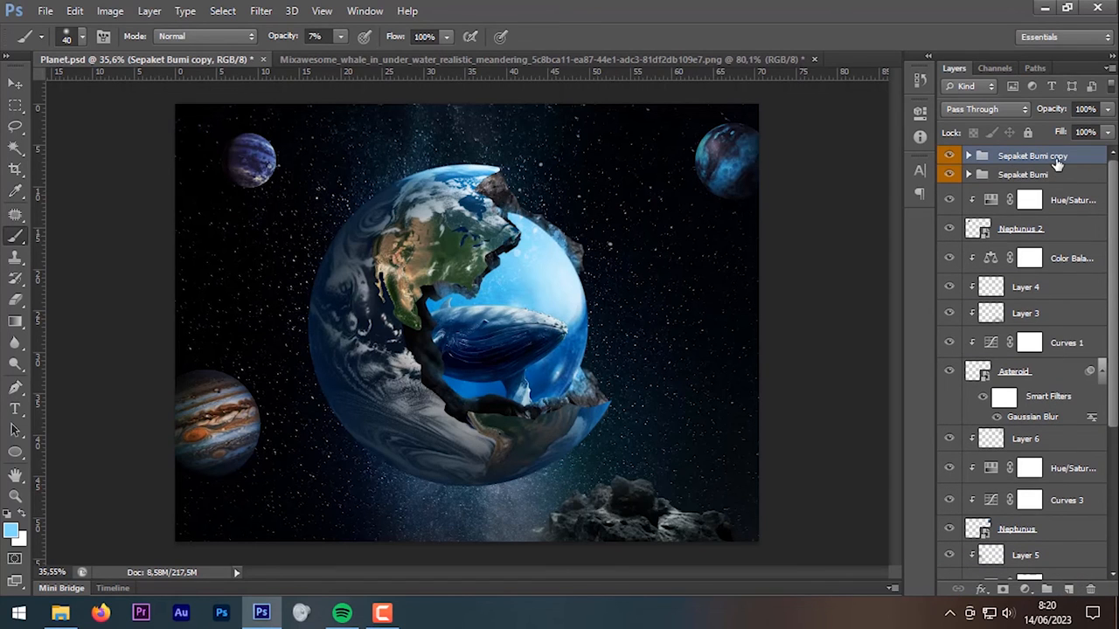
pyautogui.rightClick(1054, 155)
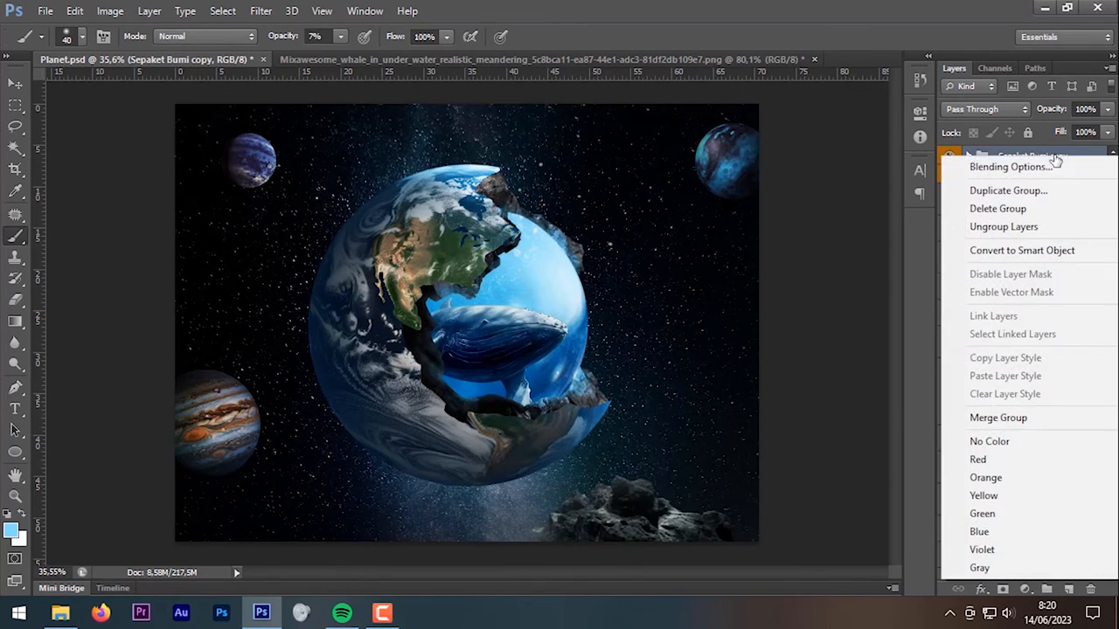
pyautogui.click(1038, 250)
pyautogui.moveTo(1032, 158); pyautogui.dragTo(1039, 190)
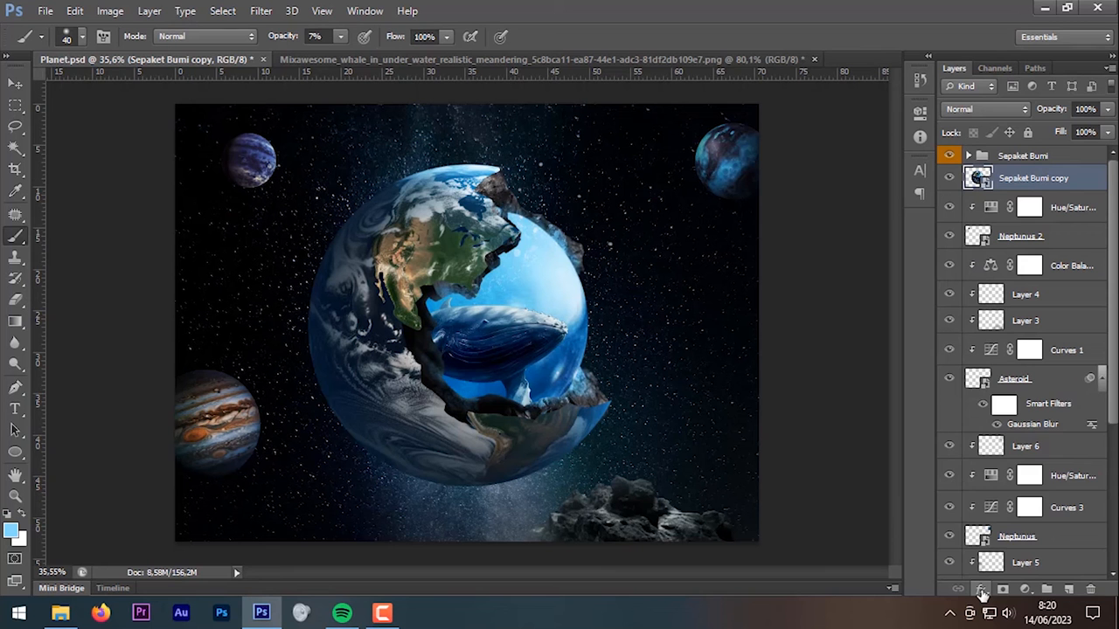
# Step: Add a light-blue Outer Glow to the Sepaket Bumi copy, widening it and lowering its opacity
pyautogui.click(981, 590)
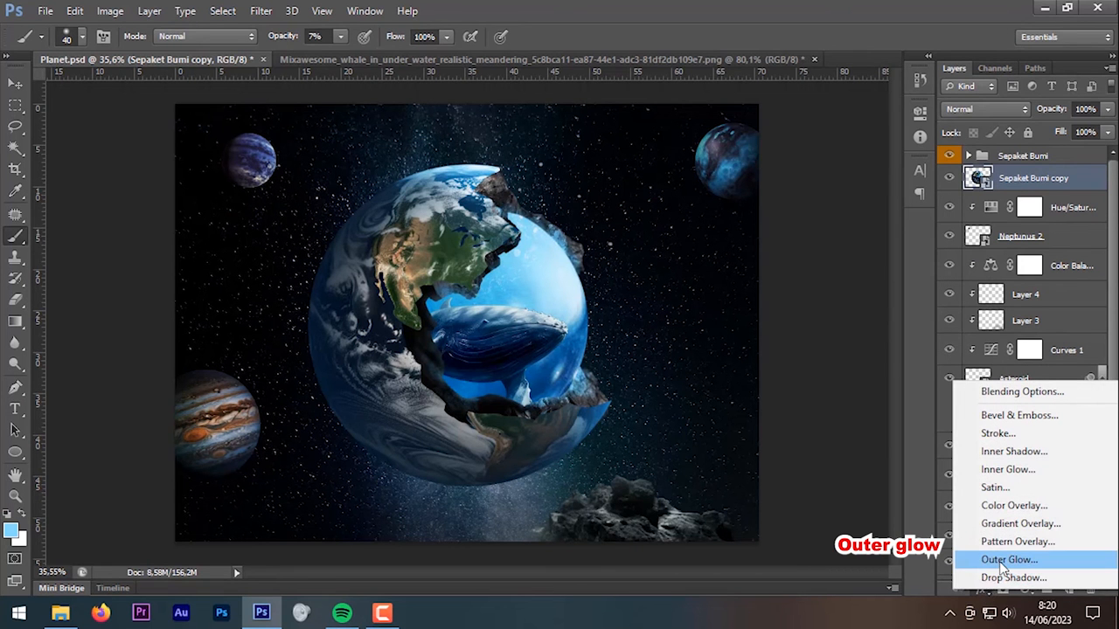
pyautogui.click(1004, 561)
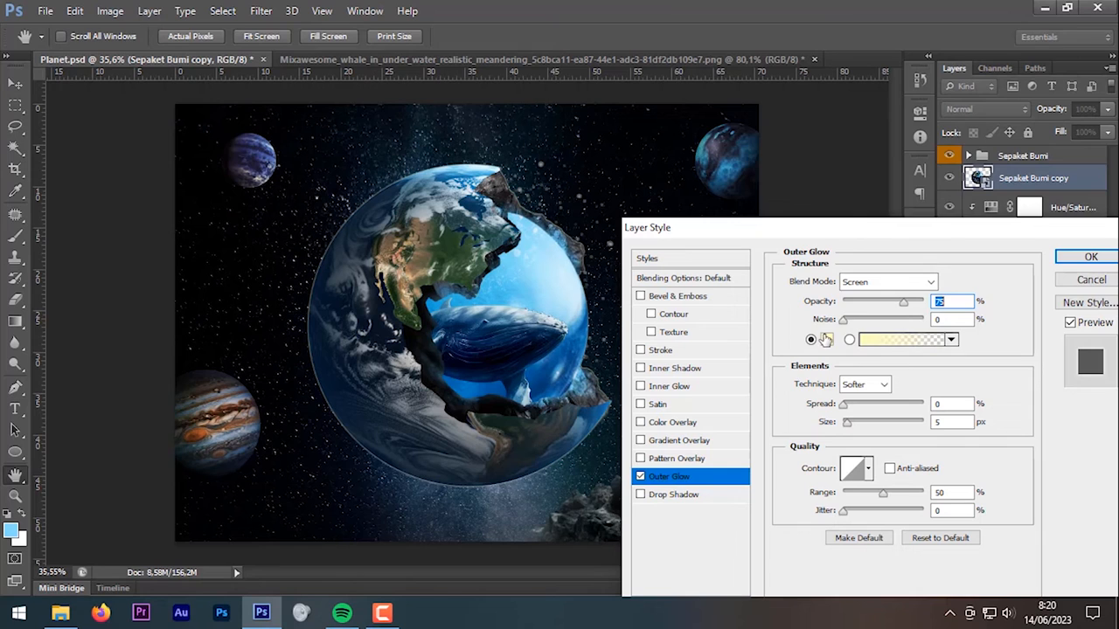
pyautogui.click(827, 339)
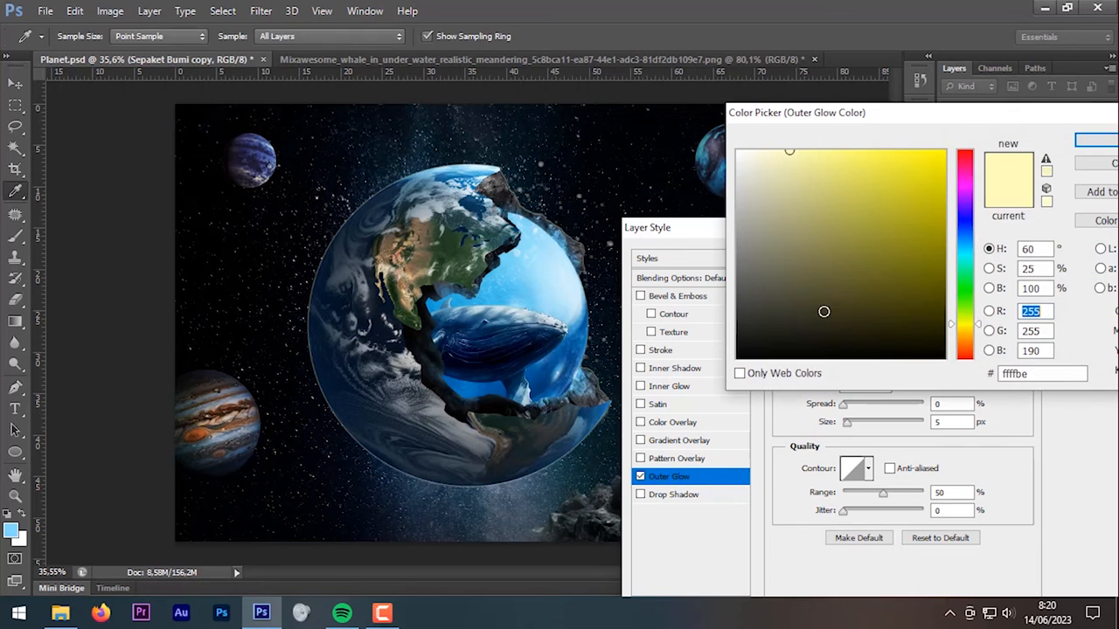
pyautogui.click(970, 248)
pyautogui.click(853, 153)
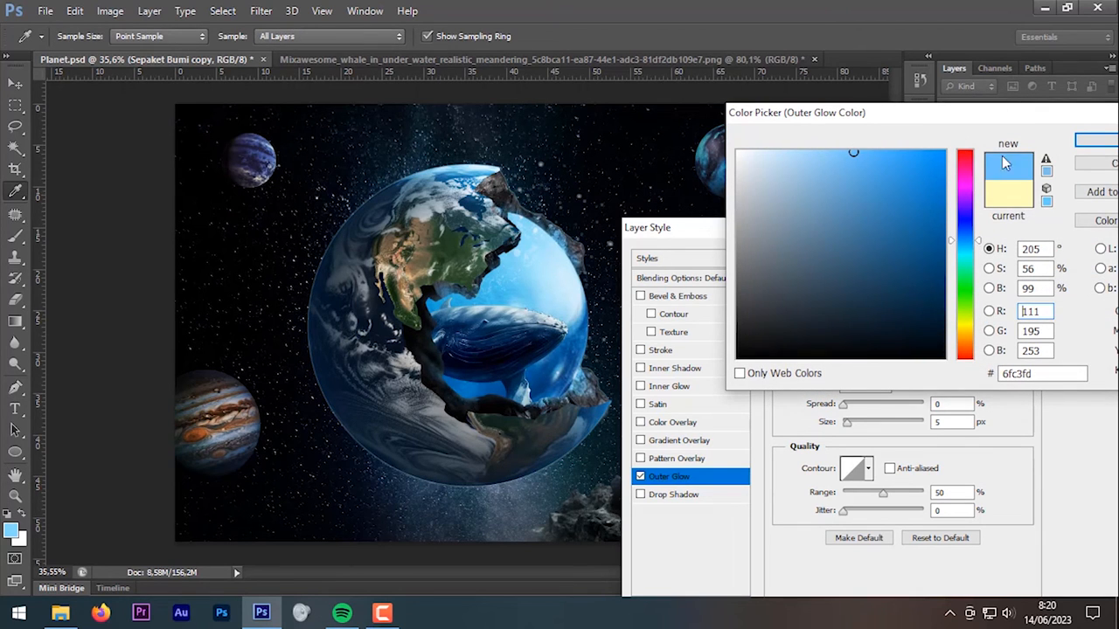
pyautogui.click(1096, 140)
pyautogui.moveTo(851, 428); pyautogui.dragTo(890, 426)
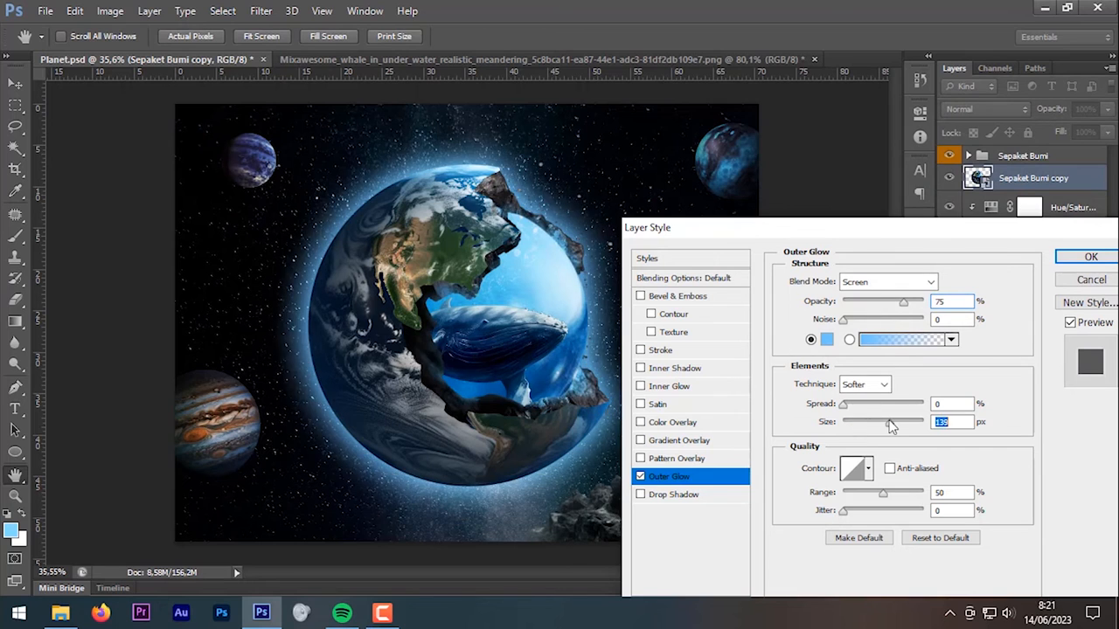
pyautogui.moveTo(905, 303); pyautogui.dragTo(876, 303)
pyautogui.moveTo(886, 426); pyautogui.dragTo(880, 422)
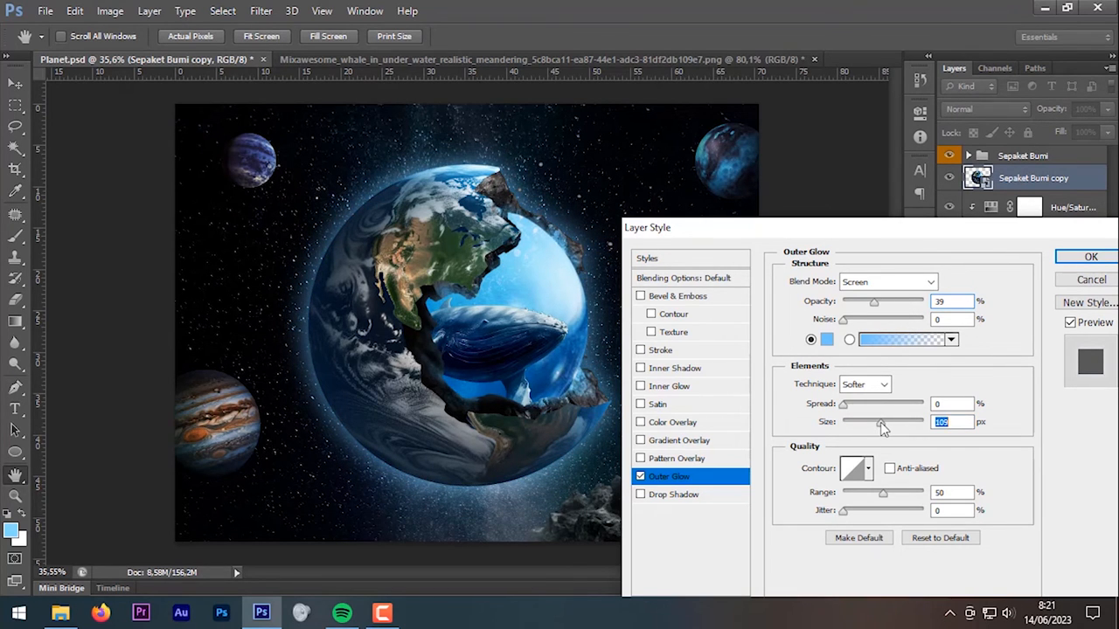
# Step: Refine the Outer Glow to 114 px, 46% opacity with a deeper blue, and apply it
pyautogui.moveTo(902, 236); pyautogui.dragTo(973, 152)
pyautogui.moveTo(950, 338); pyautogui.dragTo(953, 339)
pyautogui.moveTo(945, 218); pyautogui.dragTo(951, 218)
pyautogui.click(898, 256)
pyautogui.moveTo(890, 157); pyautogui.dragTo(905, 153)
pyautogui.click(1090, 144)
pyautogui.moveTo(1093, 150); pyautogui.dragTo(914, 250)
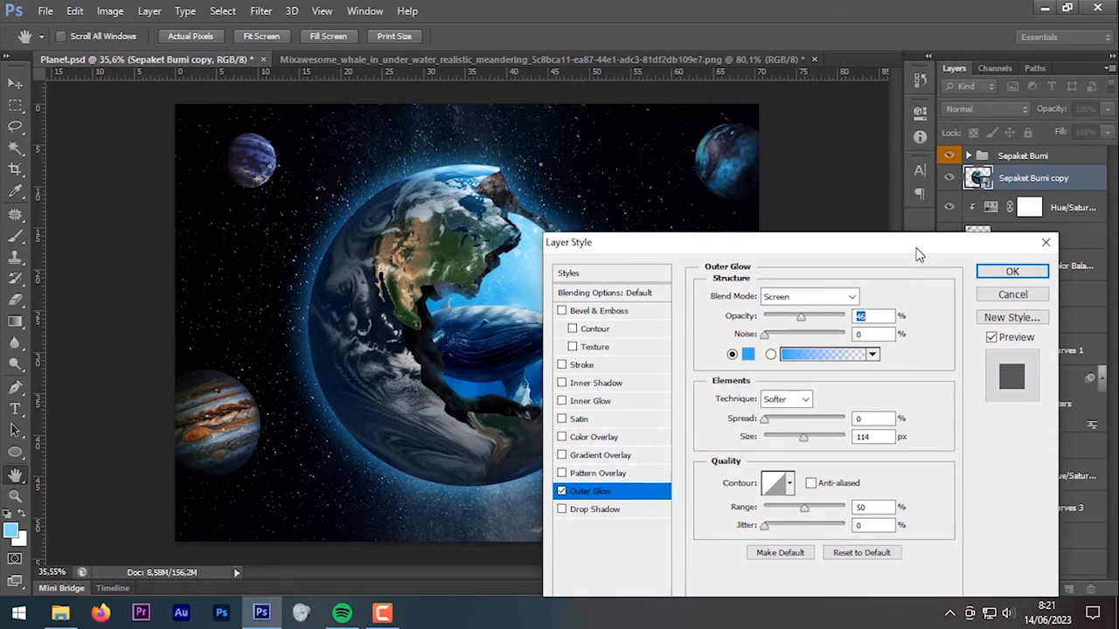
pyautogui.click(997, 271)
# Step: Hide the original Sepaket Bumi group and set the copy's Fill to 50%
pyautogui.click(950, 156)
pyautogui.moveTo(1063, 135); pyautogui.dragTo(879, 164)
pyautogui.write('50')
pyautogui.press('Return')
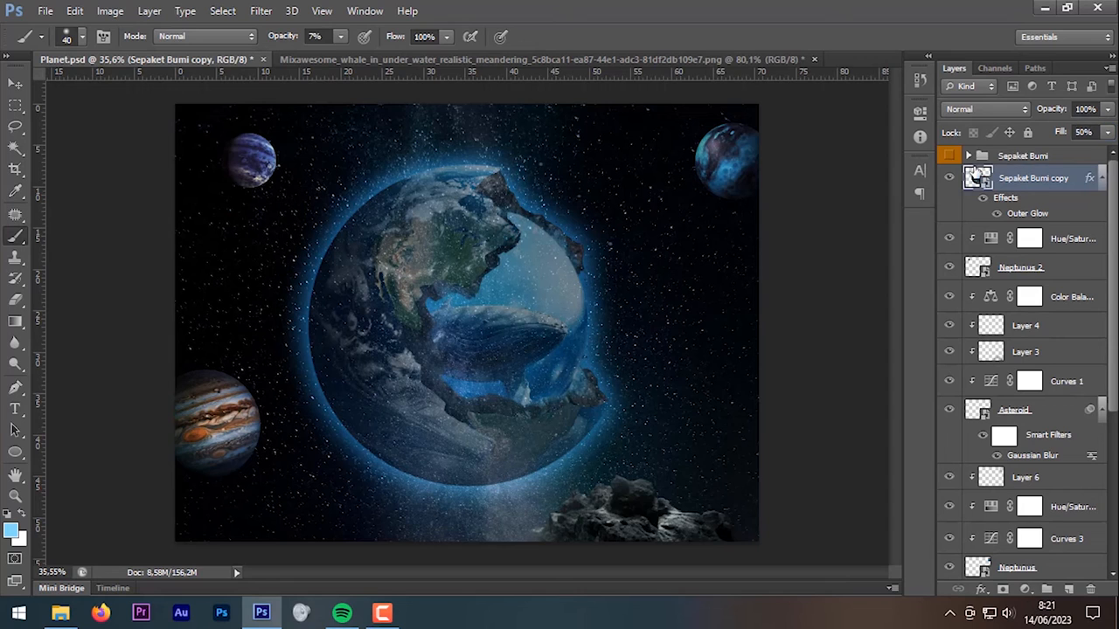
# Step: Show Sepaket Bumi again and mask the copy with a gradient from upper right to lower left
pyautogui.click(950, 157)
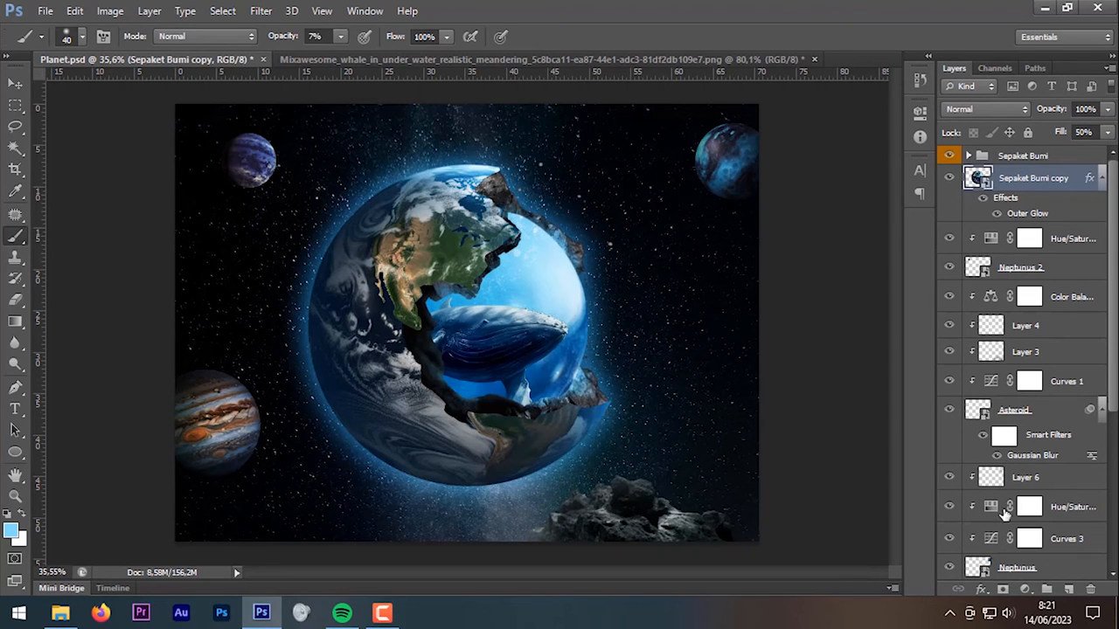
pyautogui.click(1003, 590)
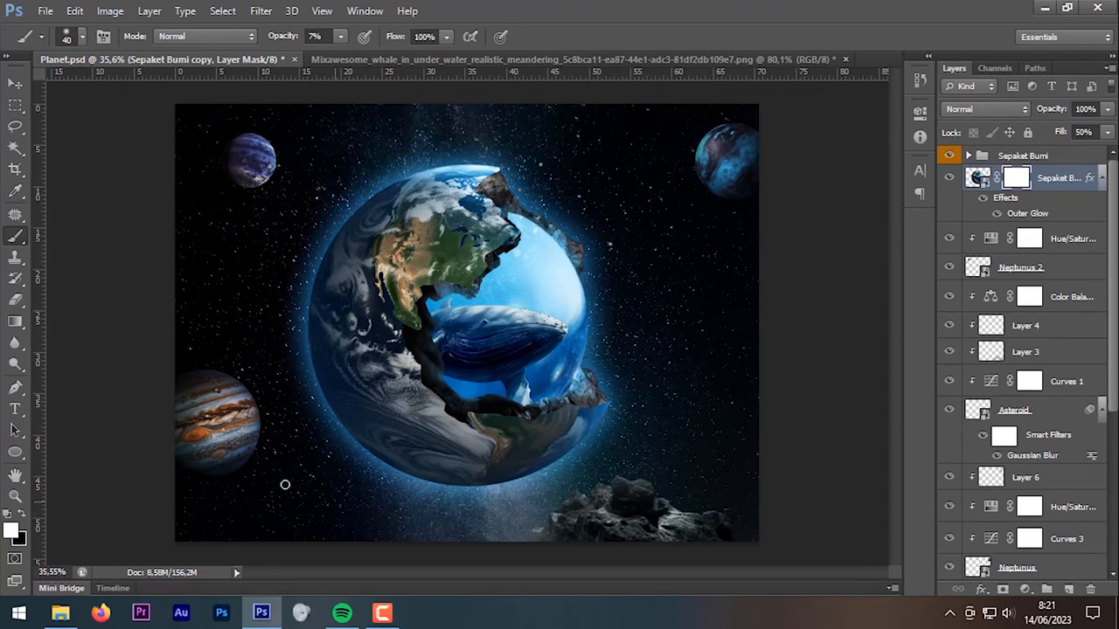
pyautogui.click(15, 323)
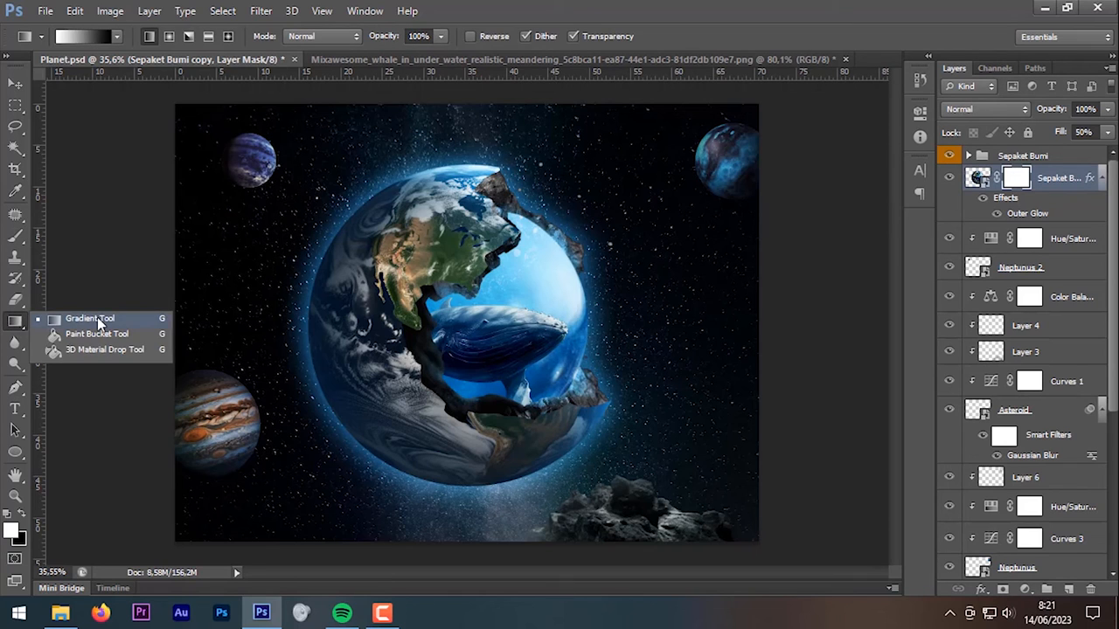
pyautogui.click(98, 321)
pyautogui.click(117, 37)
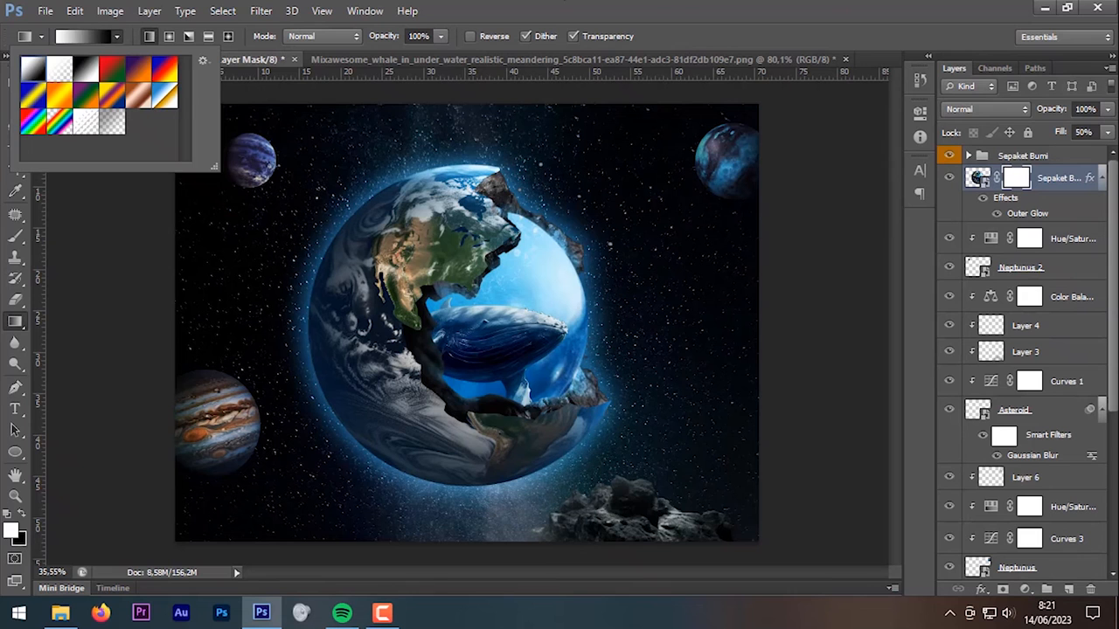
pyautogui.click(689, 2)
pyautogui.press('alt')
pyautogui.moveTo(432, 350); pyautogui.dragTo(250, 505)
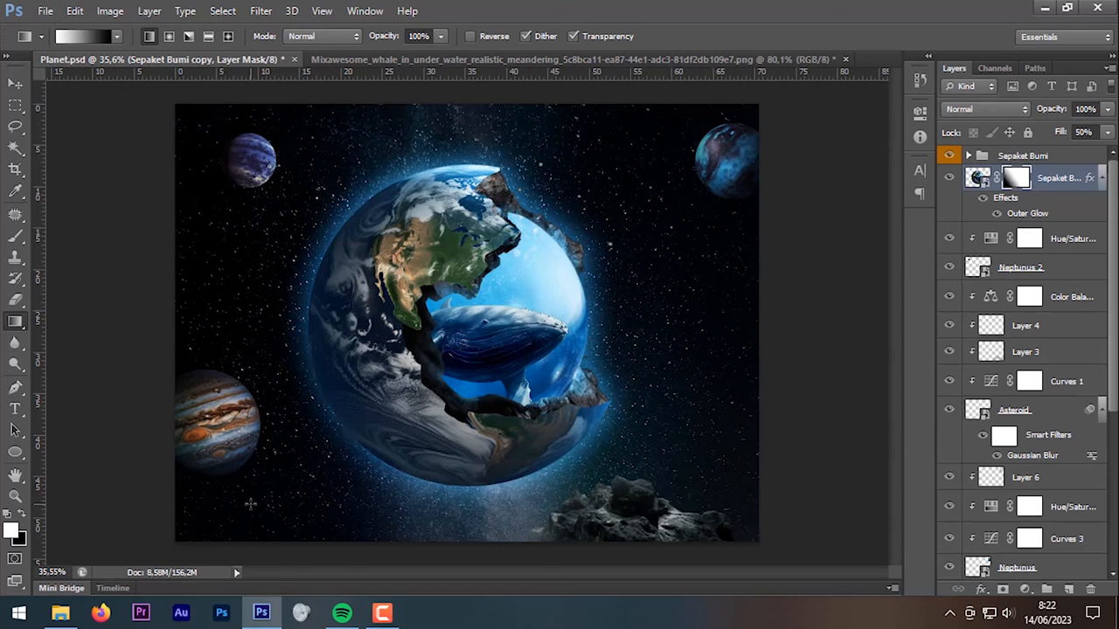
pyautogui.scroll(-3, 318, 461)
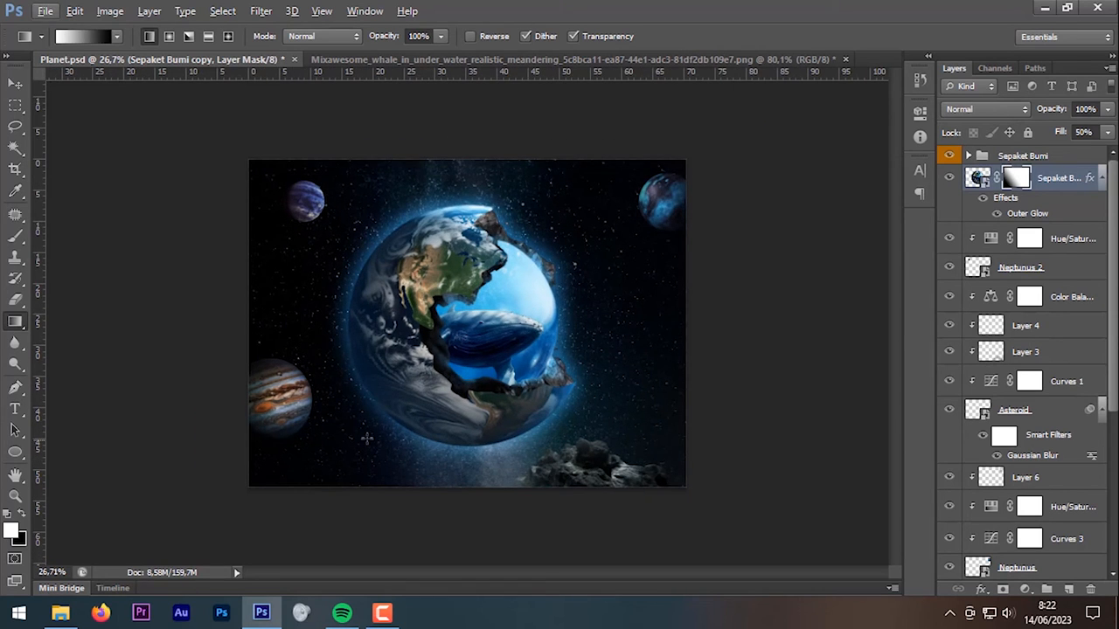
pyautogui.hotkey('ctrl', 'z')
pyautogui.moveTo(526, 287); pyautogui.dragTo(304, 461)
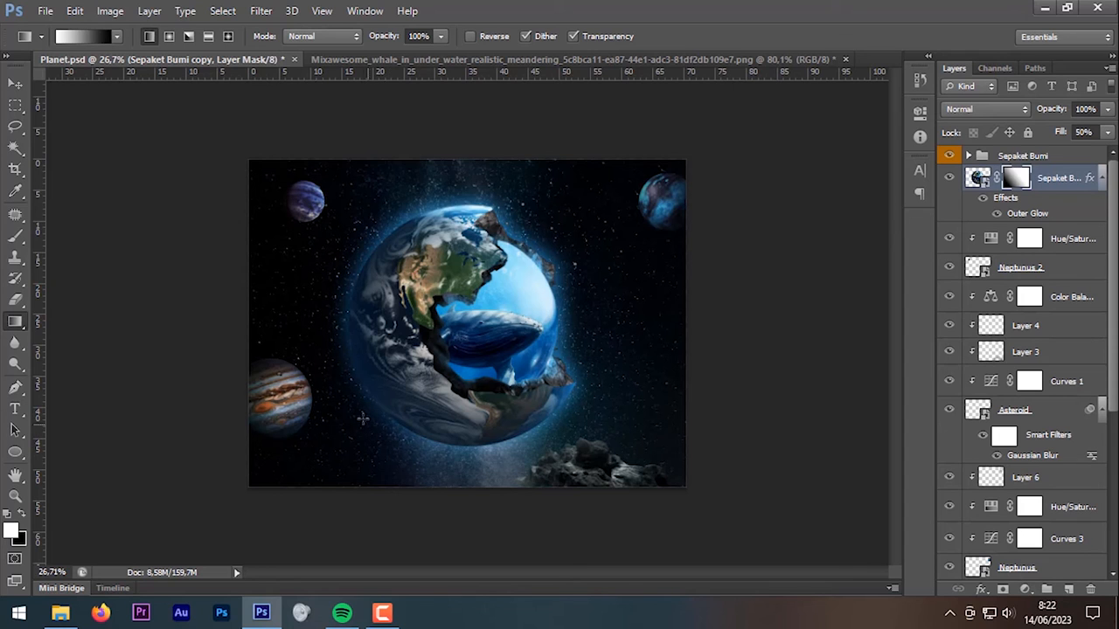
pyautogui.scroll(1, 472, 462)
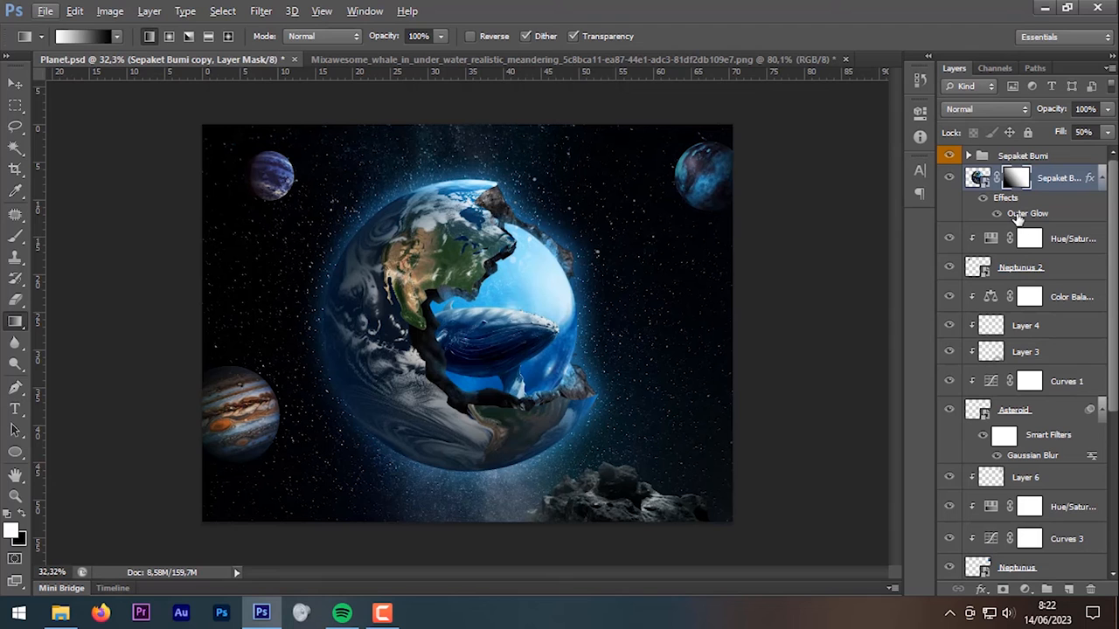
# Step: Change the copy's Outer Glow to 40% opacity and 144 px size
pyautogui.doubleClick(1022, 215)
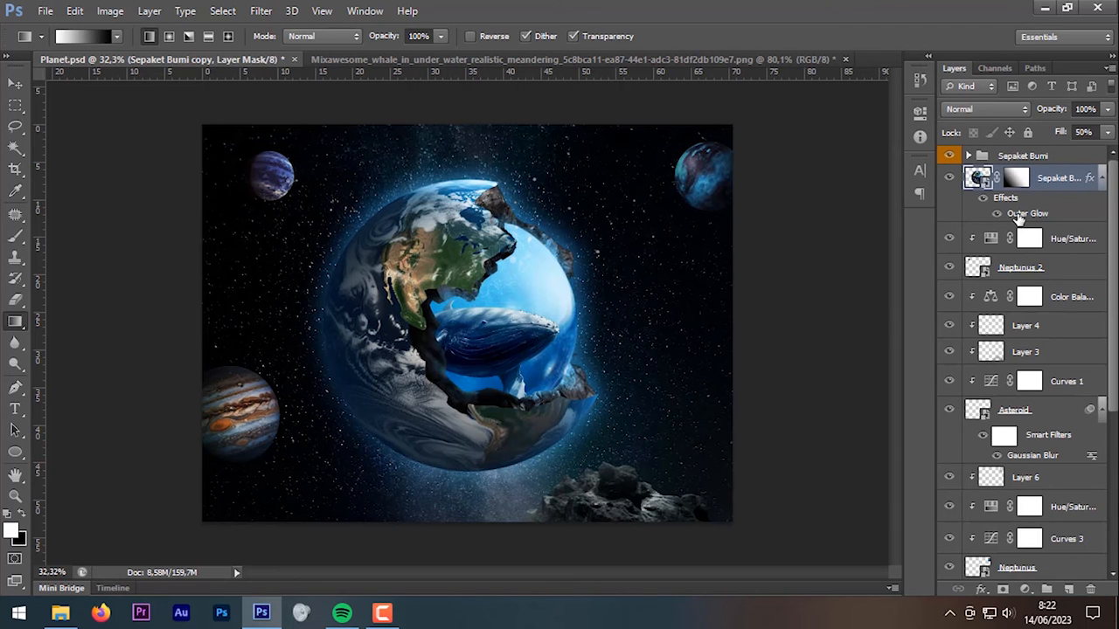
pyautogui.moveTo(802, 245); pyautogui.dragTo(963, 120)
pyautogui.moveTo(962, 194); pyautogui.dragTo(957, 194)
pyautogui.moveTo(965, 316); pyautogui.dragTo(975, 316)
pyautogui.moveTo(1068, 115); pyautogui.dragTo(880, 133)
pyautogui.click(988, 180)
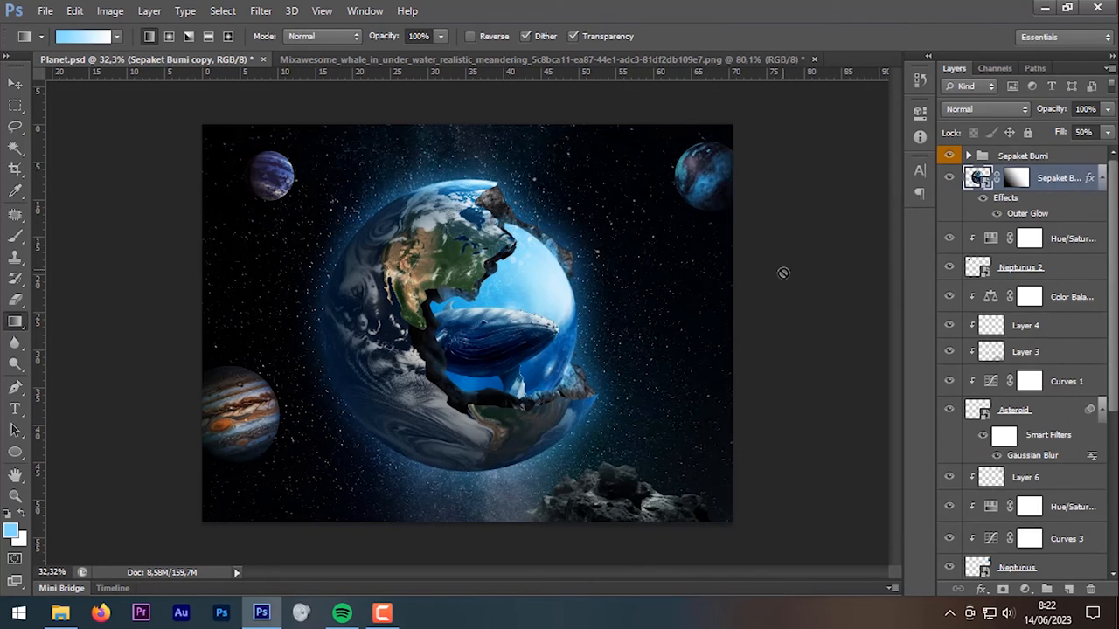
# Step: Add a new Layer 9 above the top layer of the Sepaket Bumi group and clip it to that layer
pyautogui.click(968, 156)
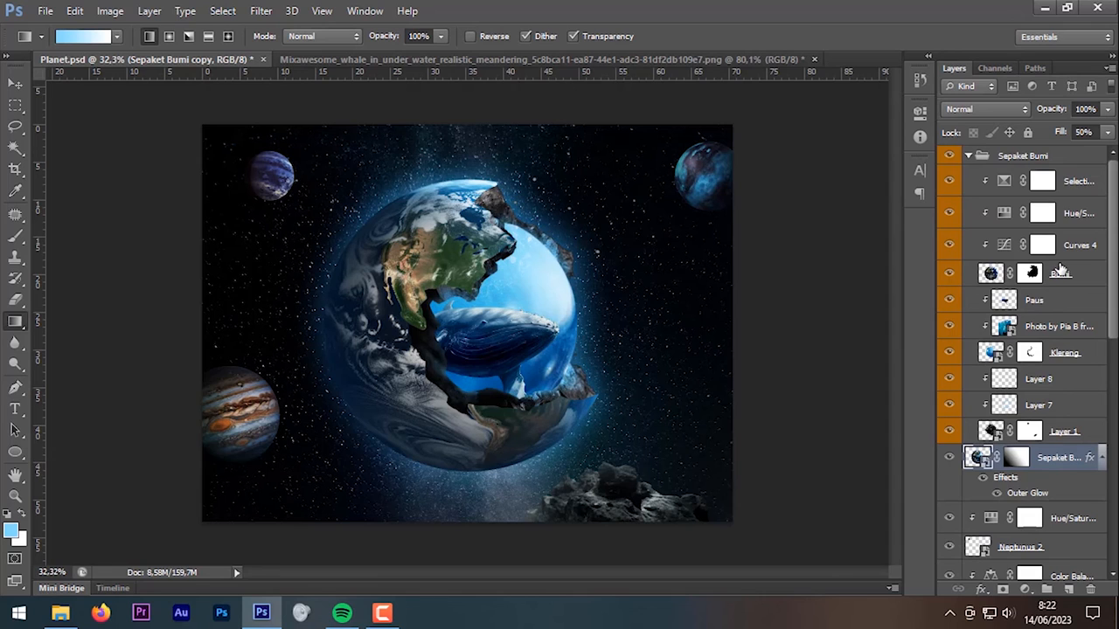
pyautogui.click(1077, 186)
pyautogui.click(1068, 588)
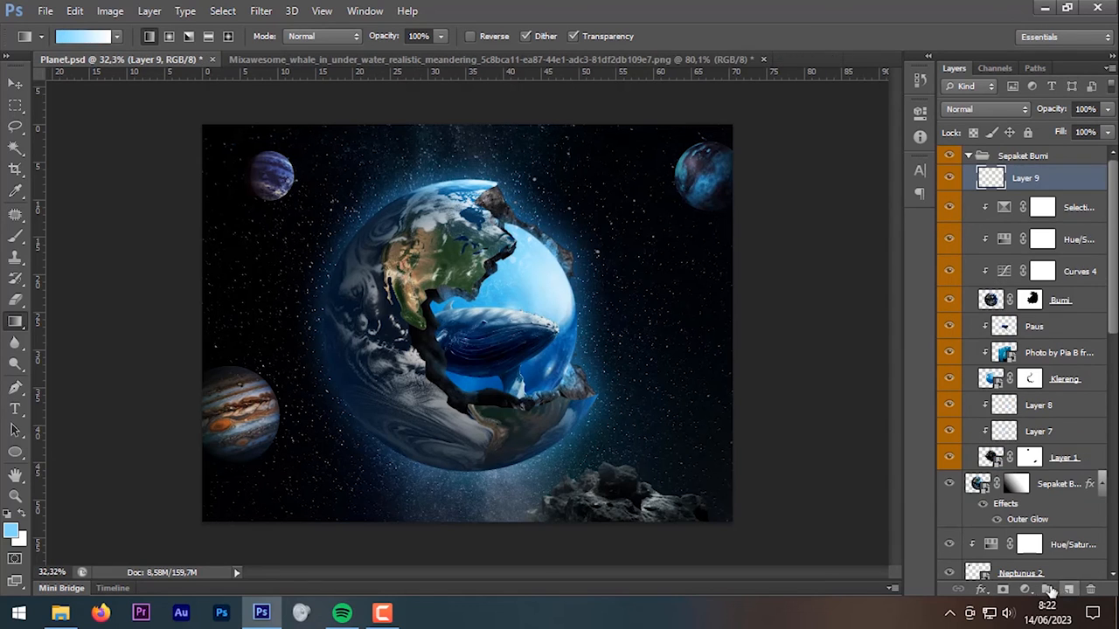
pyautogui.keyDown('alt'); pyautogui.click(1085, 185); pyautogui.keyUp('alt')
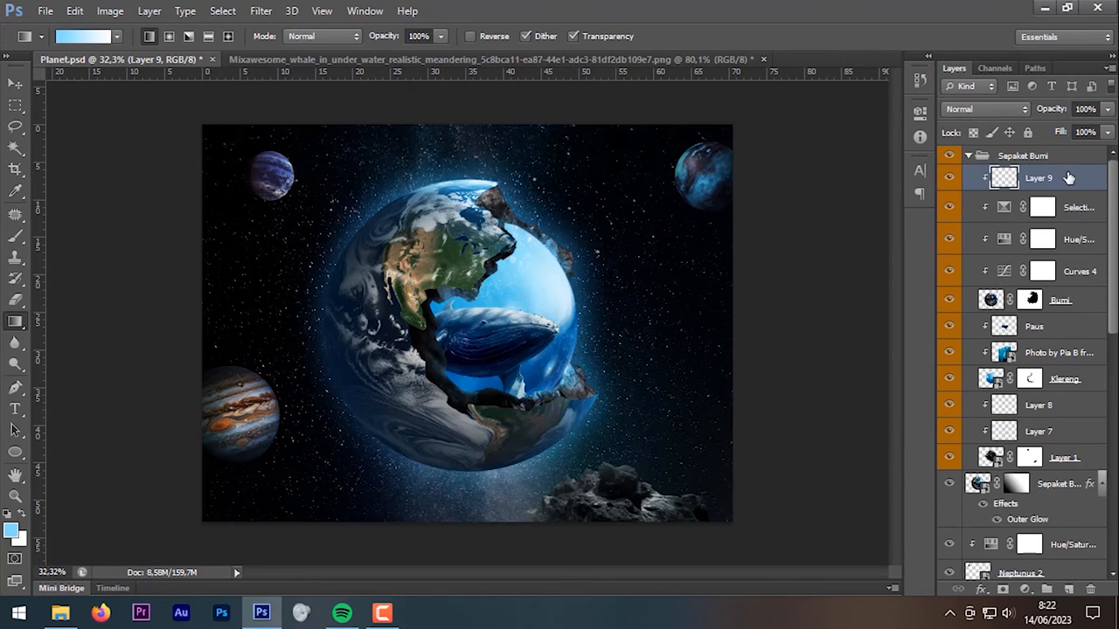
# Step: Set up a large soft brush with black as the foreground colour
pyautogui.click(15, 236)
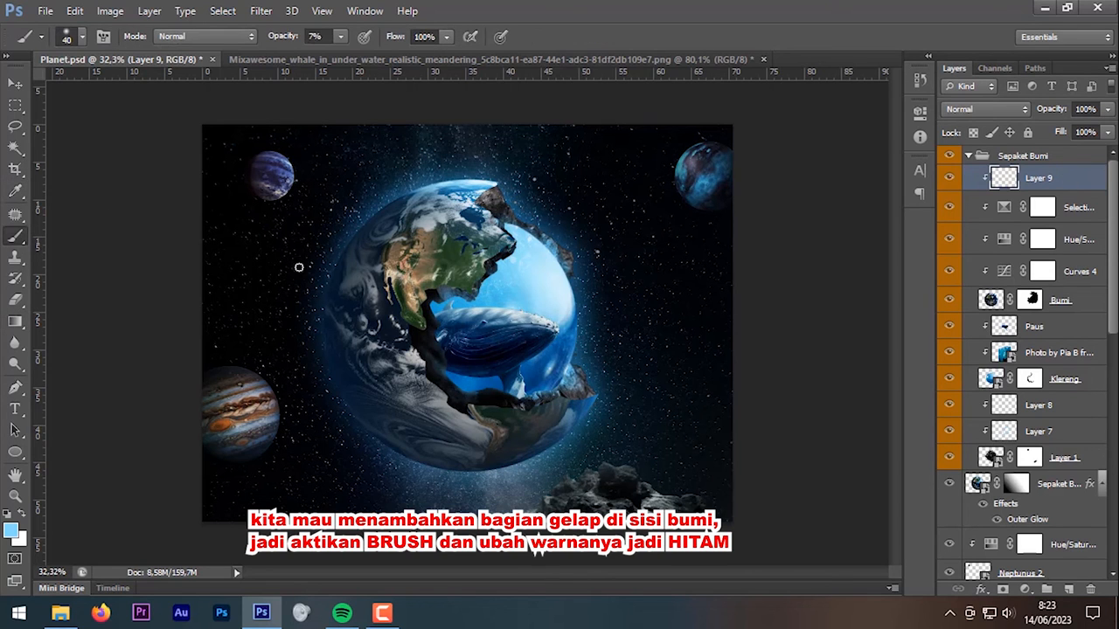
pyautogui.rightClick(374, 257)
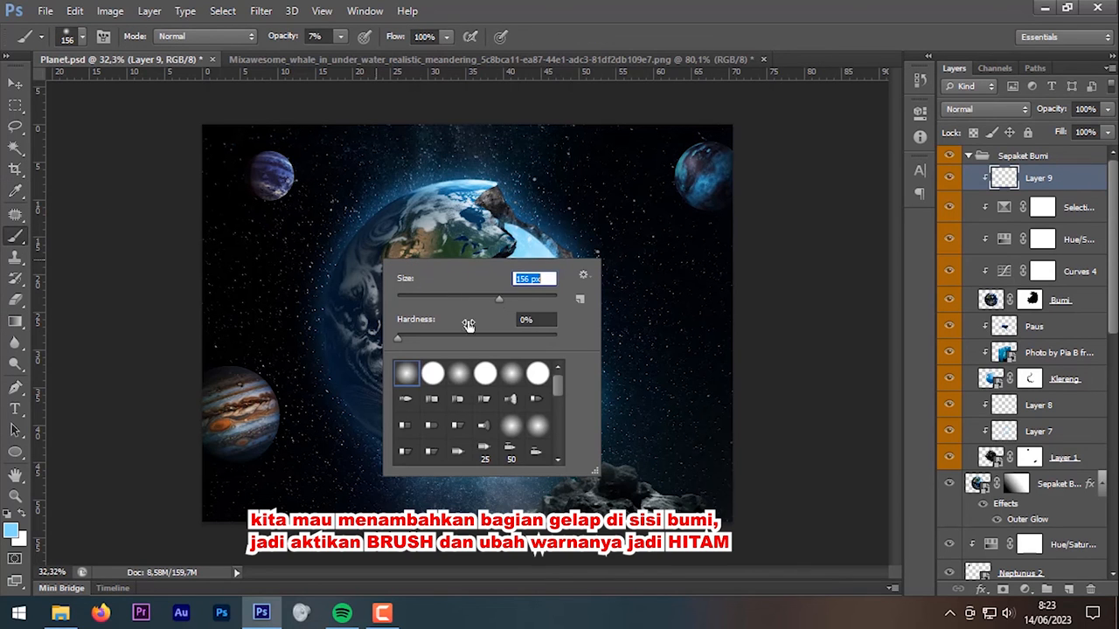
pyautogui.click(12, 531)
pyautogui.moveTo(800, 265); pyautogui.dragTo(705, 373)
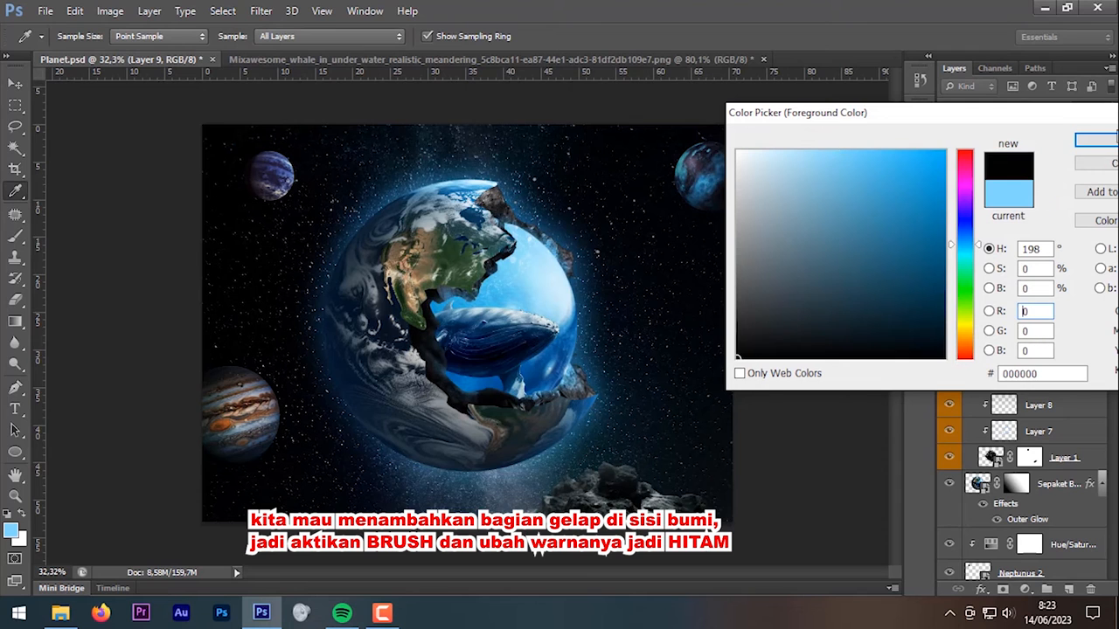
pyautogui.click(1106, 143)
pyautogui.press(']')
pyautogui.press(']')
pyautogui.press(']')
pyautogui.press(']')
pyautogui.press(']')
pyautogui.press(']')
pyautogui.press(']')
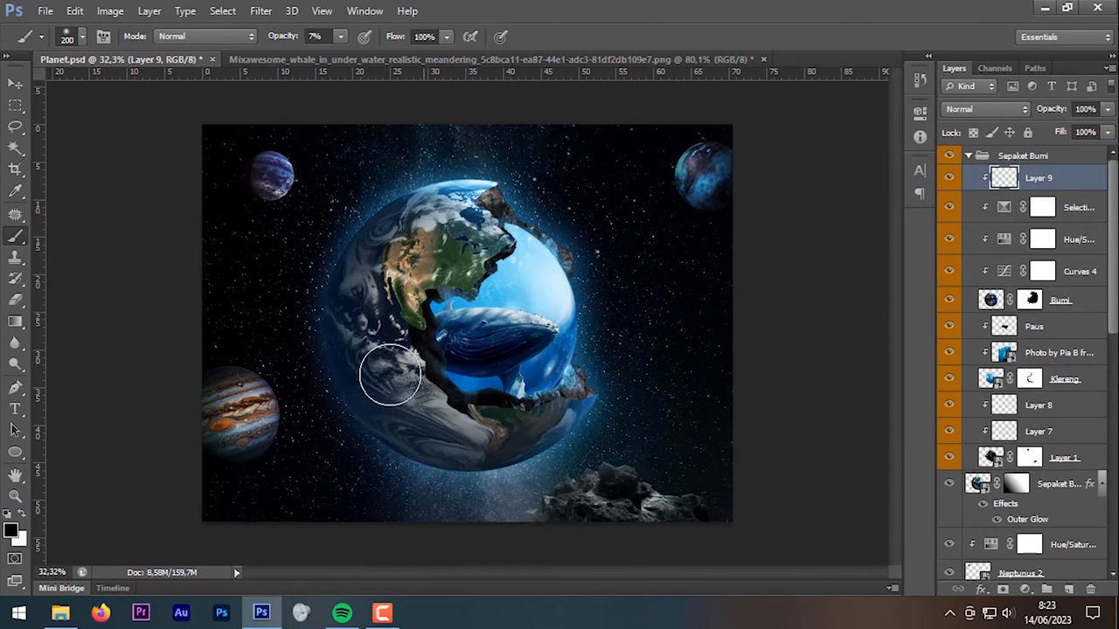
# Step: Paint faint black shading along Earth's left and lower-left edge at about 13% opacity
pyautogui.moveTo(300, 259)
pyautogui.mouseDown()
pyautogui.moveTo(279, 336)
pyautogui.moveTo(320, 419)
pyautogui.moveTo(367, 447)
pyautogui.mouseUp()
pyautogui.press('[')
pyautogui.press('[')
pyautogui.press('[')
pyautogui.moveTo(284, 44); pyautogui.dragTo(289, 44)
pyautogui.moveTo(281, 315)
pyautogui.mouseDown()
pyautogui.moveTo(335, 393)
pyautogui.moveTo(461, 484)
pyautogui.mouseUp()
pyautogui.moveTo(312, 301)
pyautogui.mouseDown()
pyautogui.moveTo(352, 429)
pyautogui.moveTo(322, 353)
pyautogui.mouseUp()
pyautogui.scroll(-3, 399, 399)
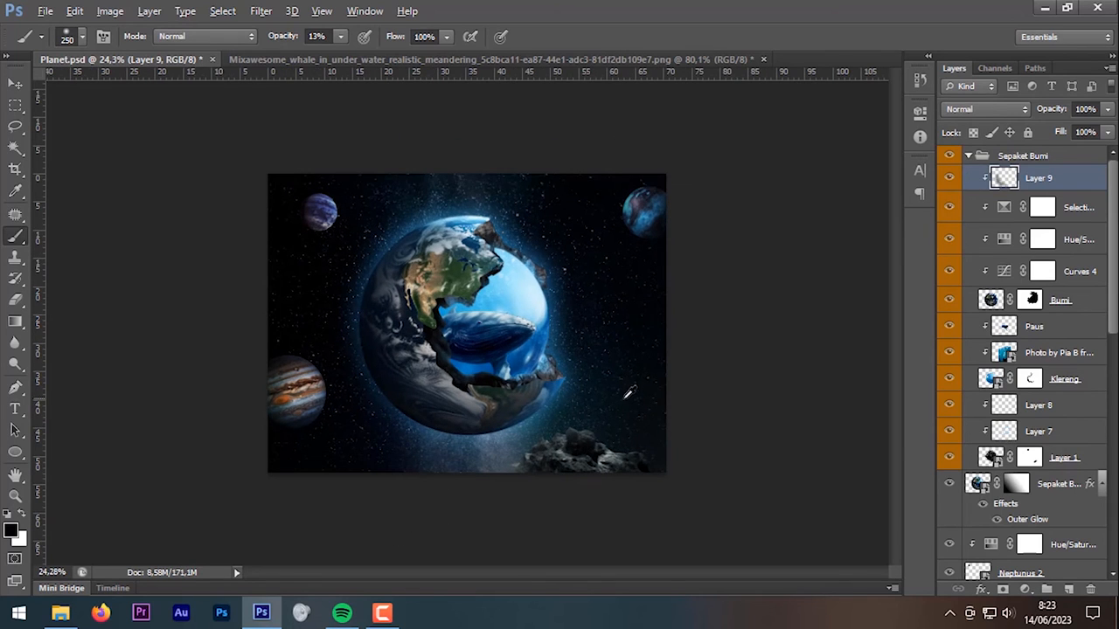
pyautogui.scroll(2, 630, 393)
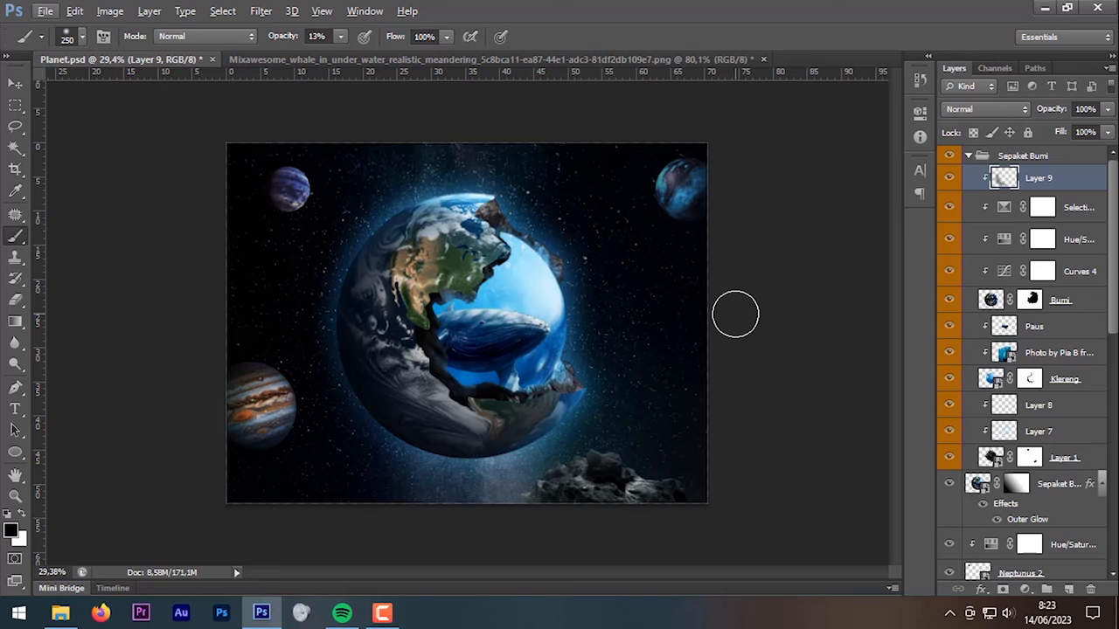
pyautogui.click(968, 156)
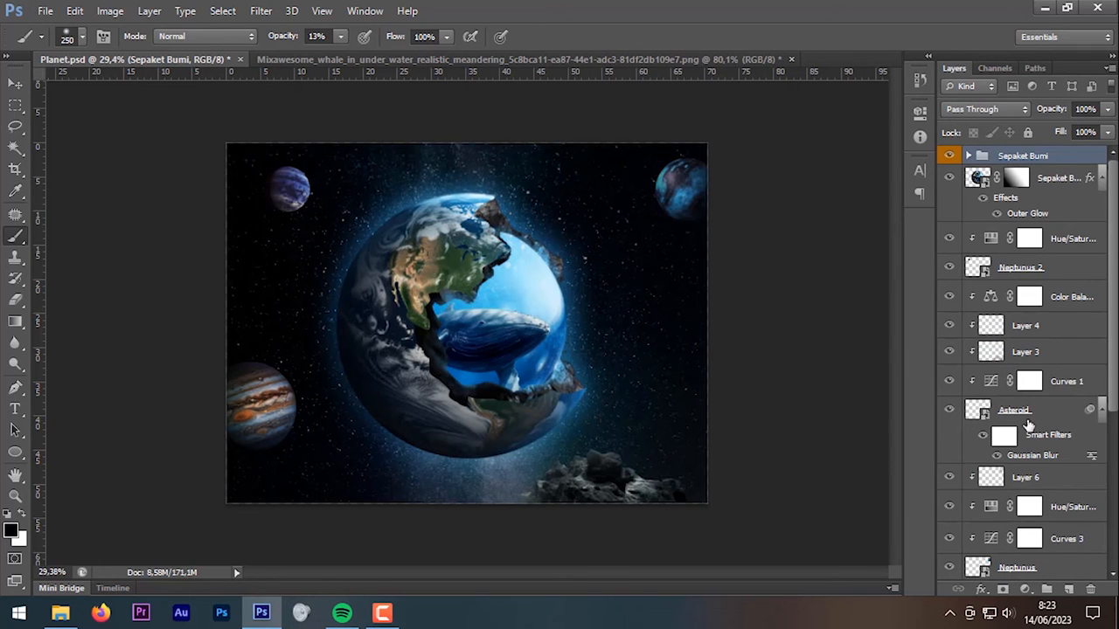
# Step: Add a Color Balance adjustment with midtones Cyan-Red −3 and Yellow-Blue +2, nudging the shadows too
pyautogui.click(1026, 588)
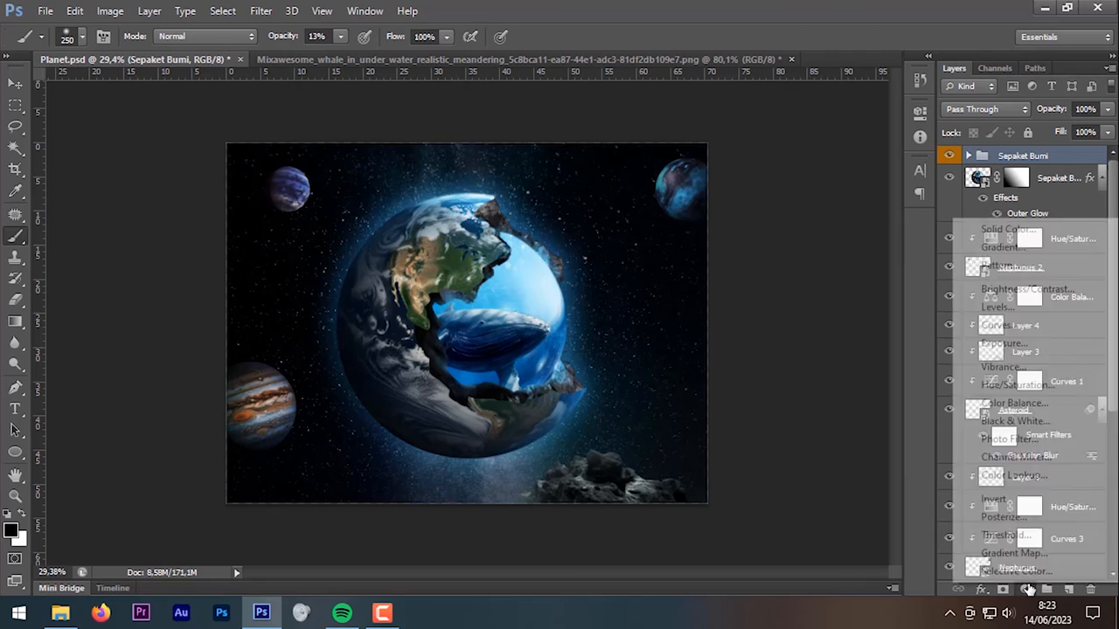
pyautogui.click(1055, 402)
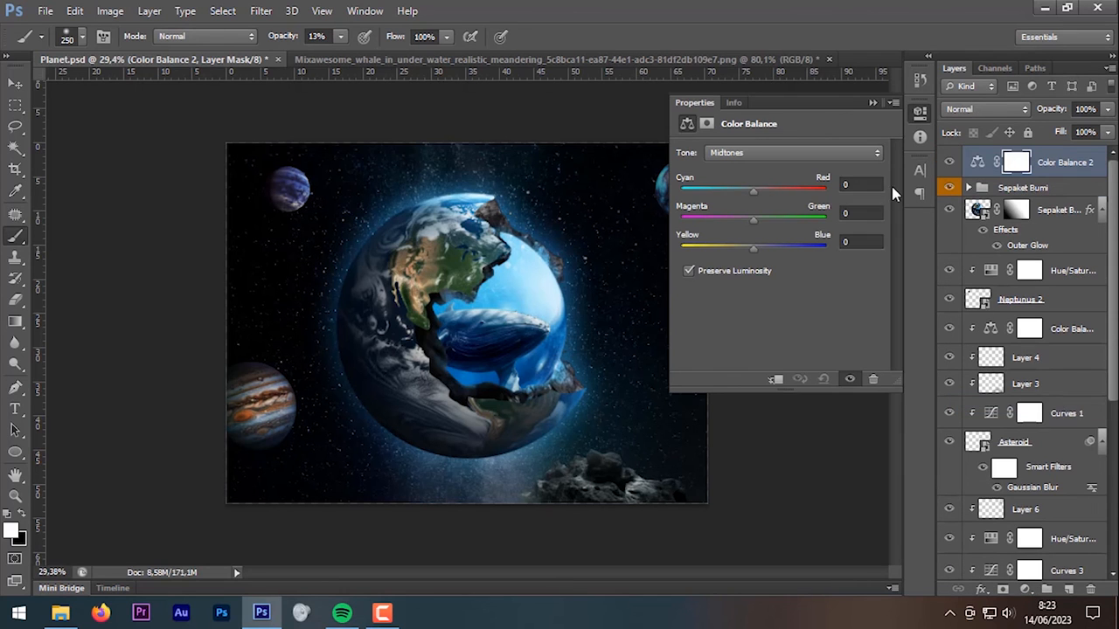
pyautogui.scroll(2, 624, 270)
pyautogui.moveTo(754, 191); pyautogui.dragTo(750, 191)
pyautogui.click(769, 153)
pyautogui.click(752, 139)
pyautogui.moveTo(753, 249); pyautogui.dragTo(759, 248)
pyautogui.scroll(-2, 577, 237)
pyautogui.click(770, 153)
pyautogui.click(769, 167)
pyautogui.click(769, 153)
pyautogui.click(757, 169)
pyautogui.moveTo(753, 191); pyautogui.dragTo(749, 193)
# Step: Add a Curves adjustment with a raised midpoint and a Hue/Saturation adjustment at saturation −8
pyautogui.click(873, 102)
pyautogui.click(1025, 590)
pyautogui.click(996, 330)
pyautogui.moveTo(793, 273); pyautogui.dragTo(772, 251)
pyautogui.click(1027, 591)
pyautogui.click(996, 367)
pyautogui.scroll(5, 515, 336)
pyautogui.scroll(-1, 1031, 417)
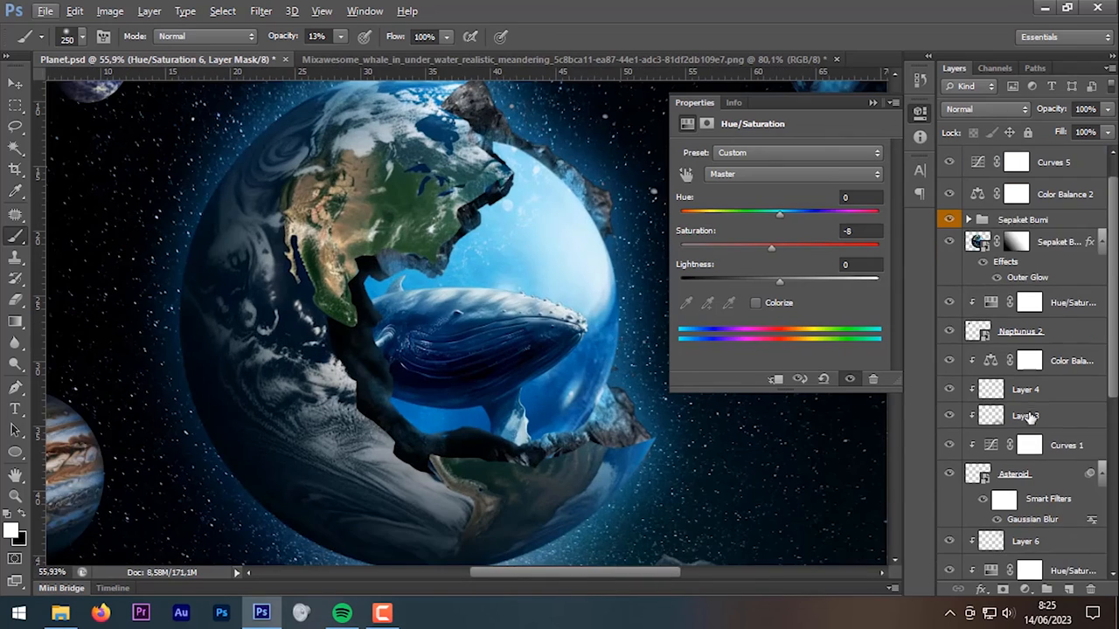
# Step: Open Hue/Saturation on the Paus whale layer in Sepaket Bumi, then cancel without changes
pyautogui.press('v')
pyautogui.click(1022, 220)
pyautogui.click(969, 221)
pyautogui.click(1034, 391)
pyautogui.scroll(-2, 490, 332)
pyautogui.hotkey('ctrl', 'u')
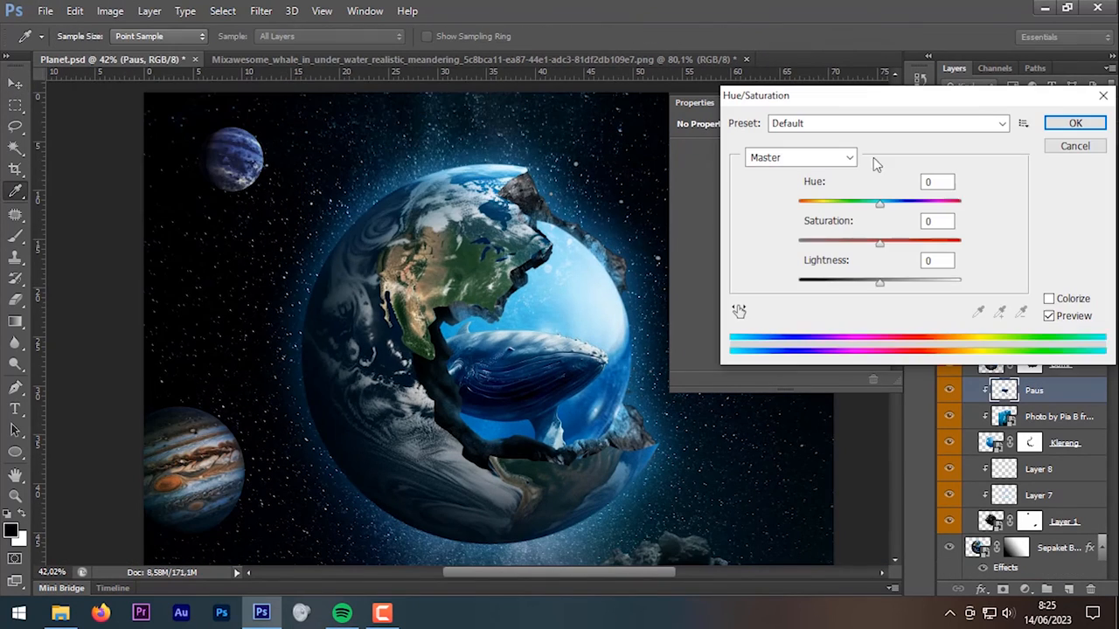
pyautogui.press('Escape')
pyautogui.scroll(-2, 741, 235)
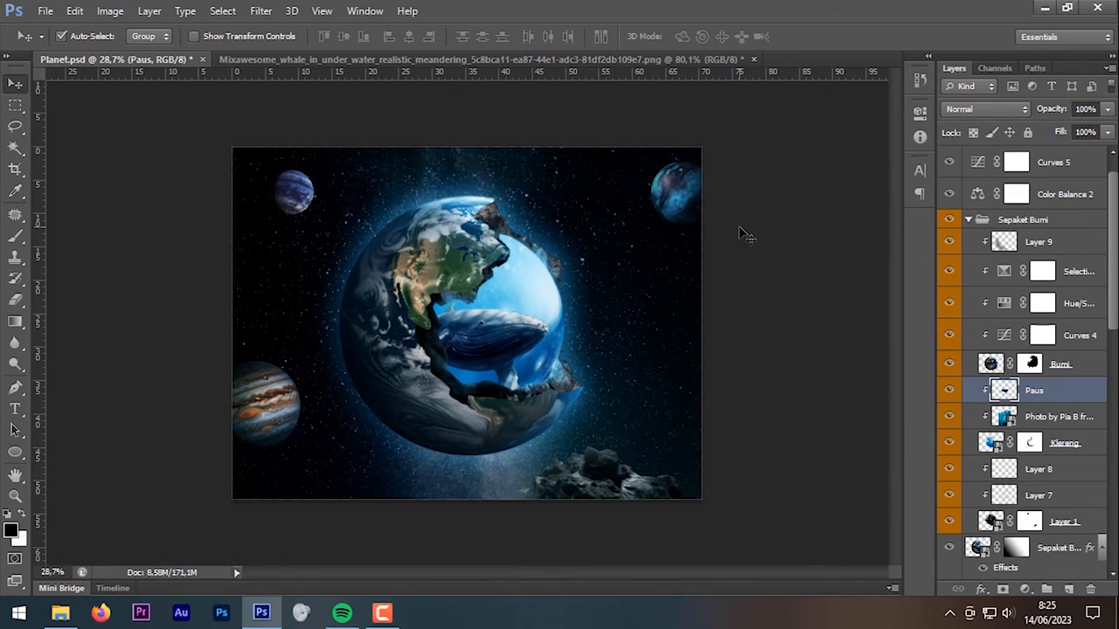
pyautogui.click(969, 221)
pyautogui.scroll(1, 827, 302)
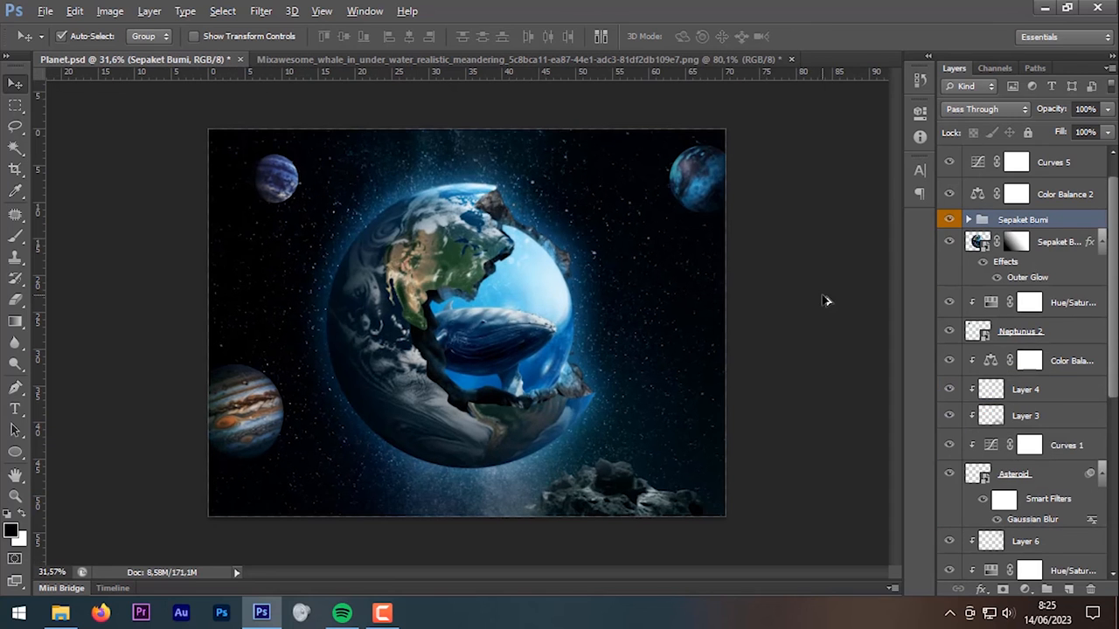
# Step: Save Planet.psd with maximized compatibility and check it in the Planets folder
pyautogui.click(45, 11)
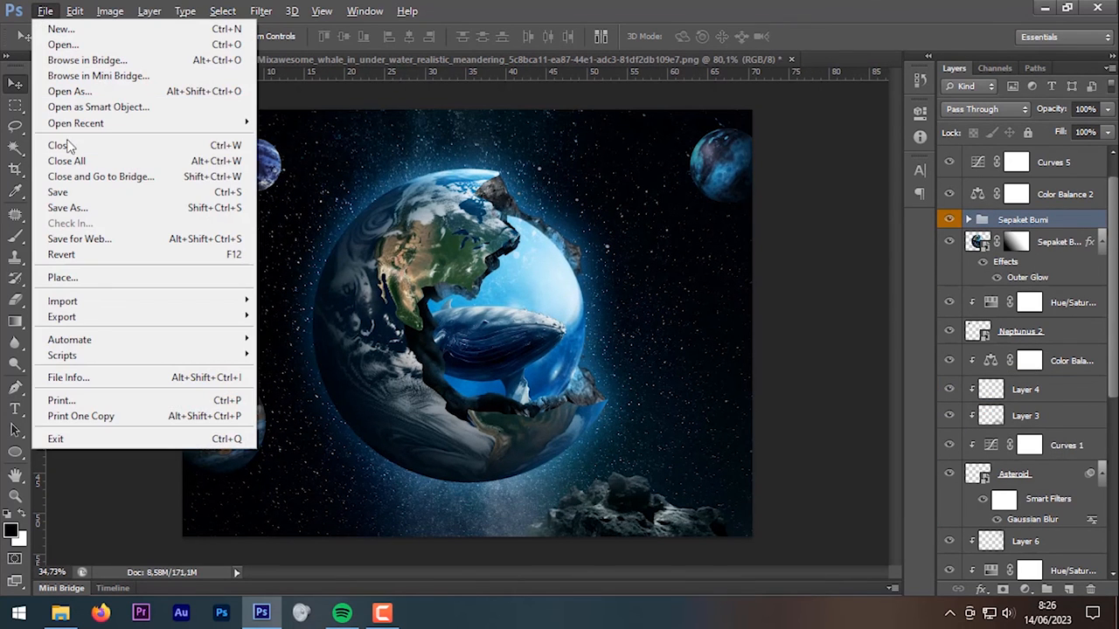
pyautogui.click(87, 195)
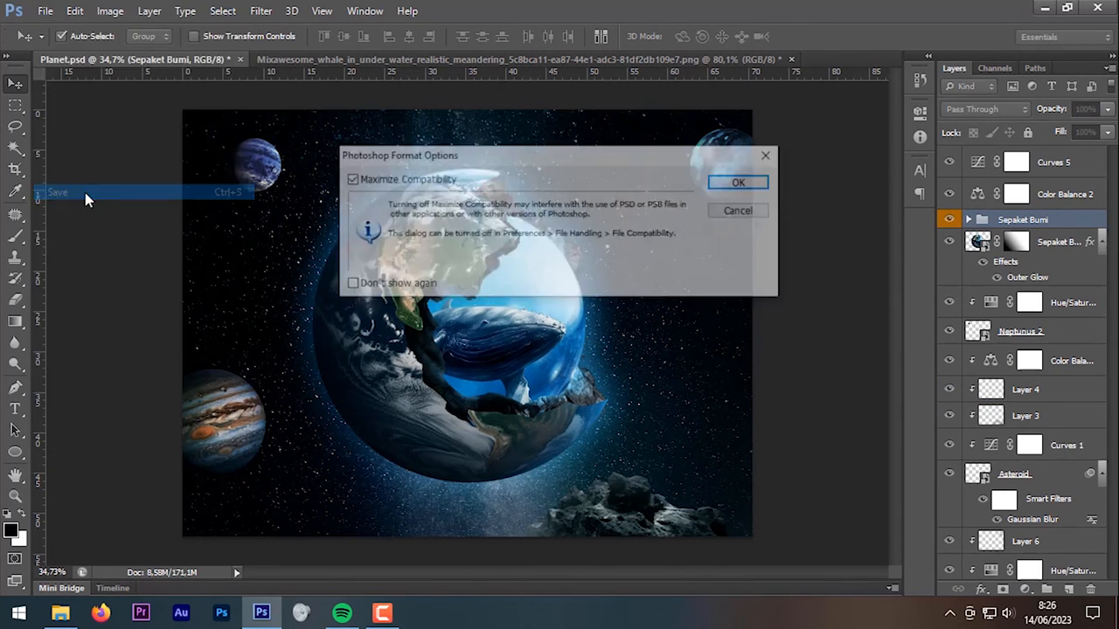
pyautogui.click(741, 182)
pyautogui.click(61, 611)
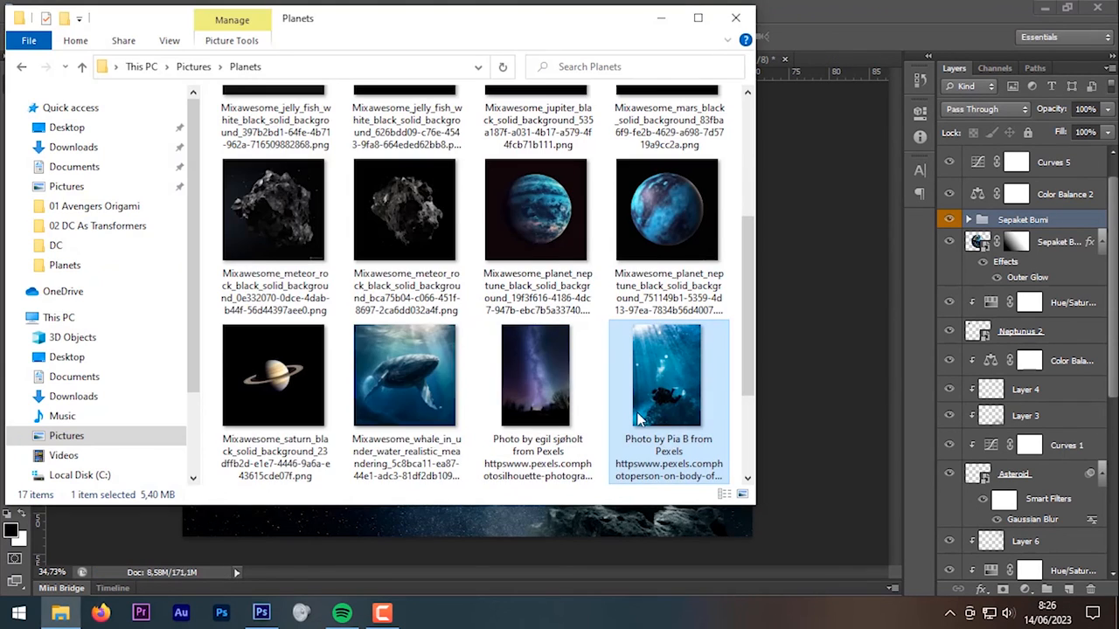
pyautogui.scroll(-2, 612, 420)
pyautogui.click(273, 447)
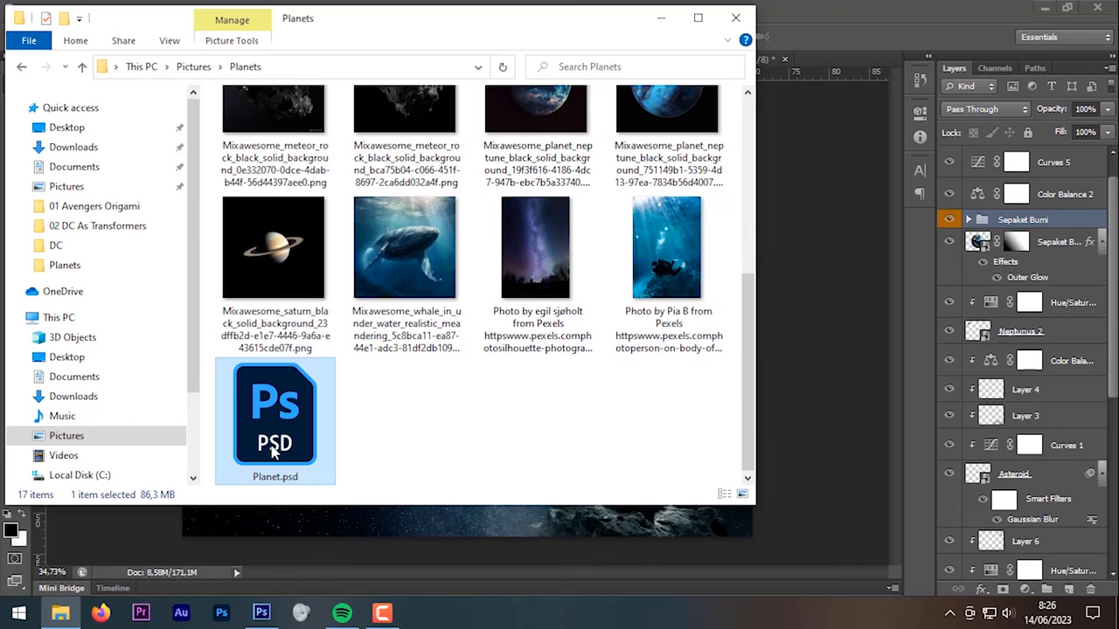
pyautogui.click(786, 68)
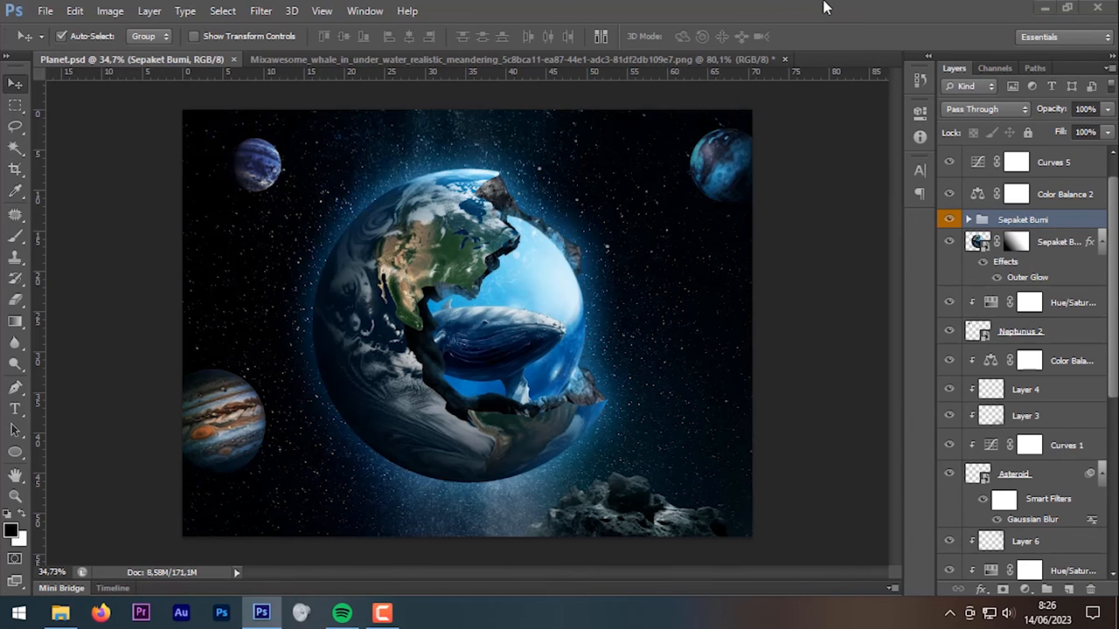
# Step: Save a copy as Planet.jpg at quality 12 and open it from the Planets folder
pyautogui.click(45, 13)
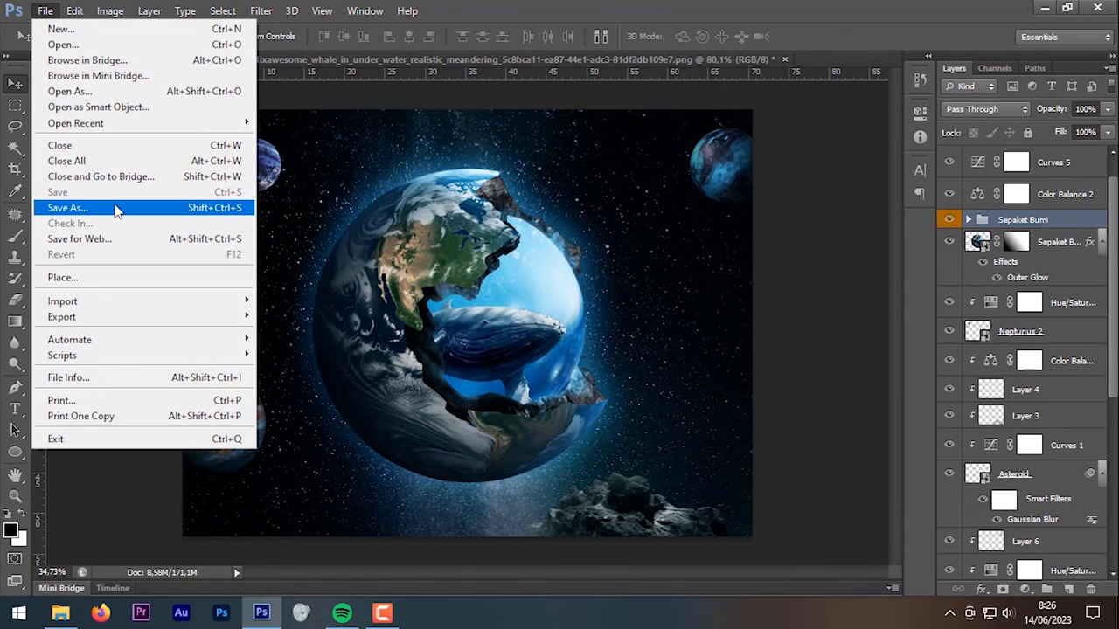
pyautogui.click(68, 208)
pyautogui.click(603, 347)
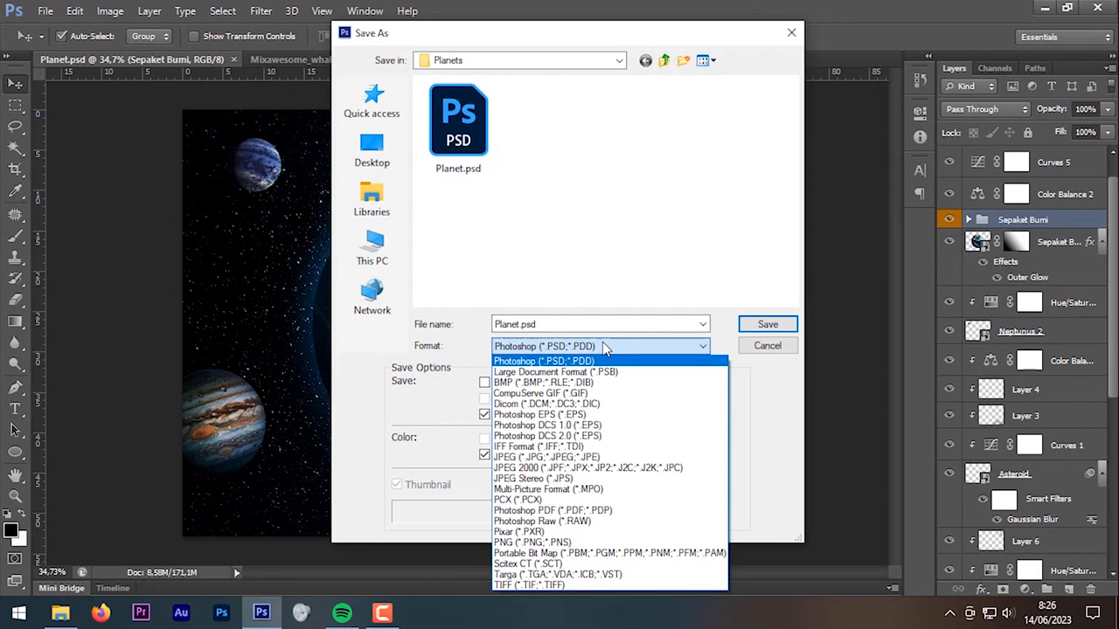
pyautogui.click(601, 458)
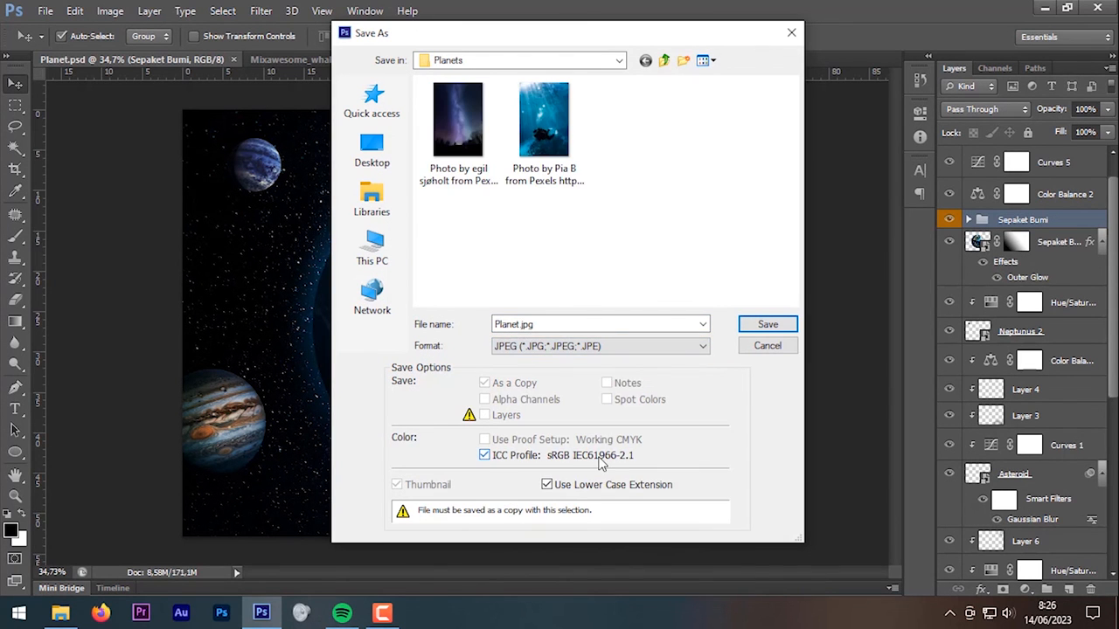
pyautogui.click(763, 325)
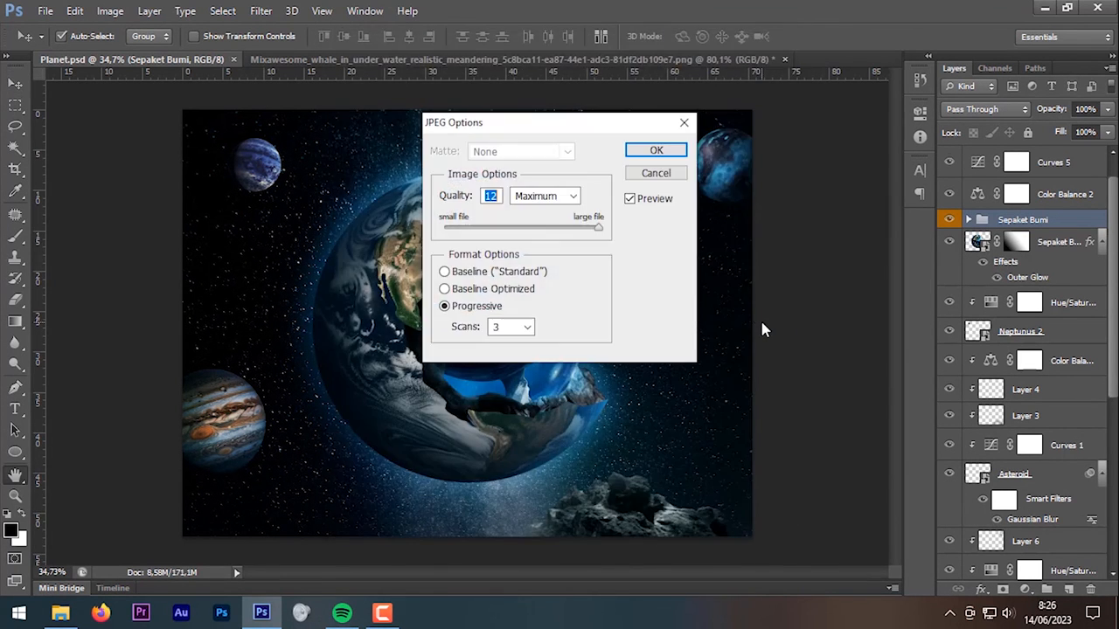
pyautogui.click(661, 150)
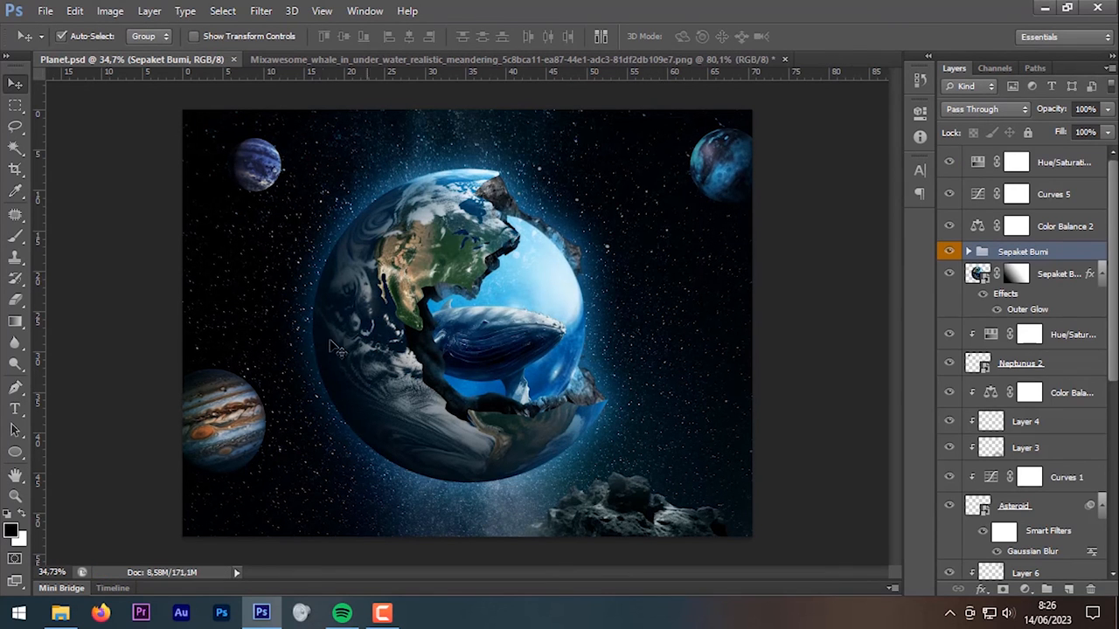
pyautogui.click(61, 615)
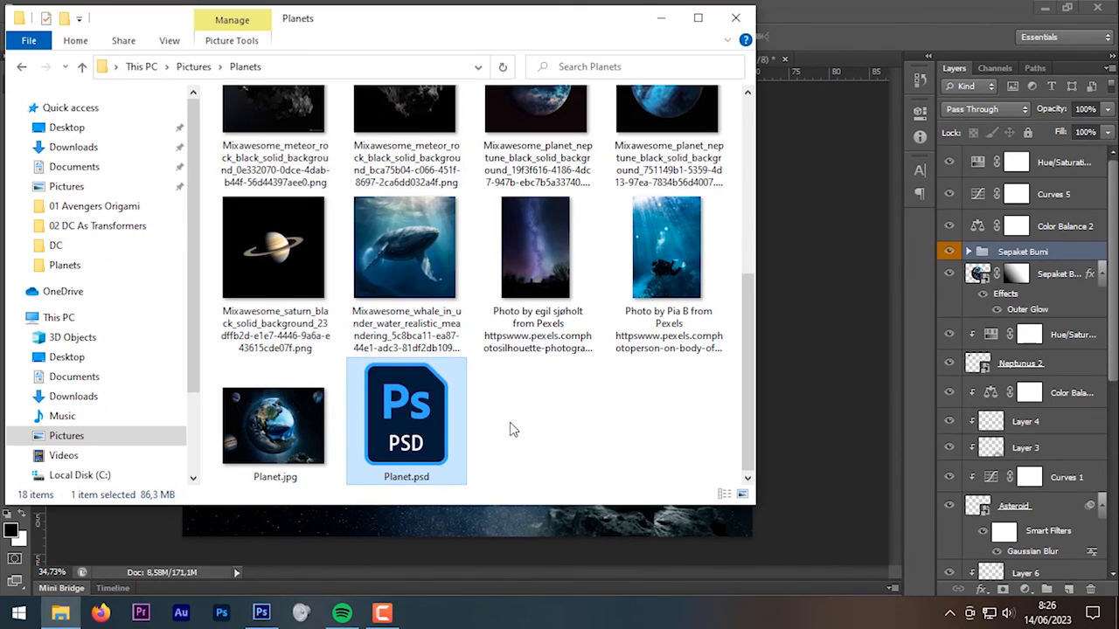
pyautogui.doubleClick(278, 428)
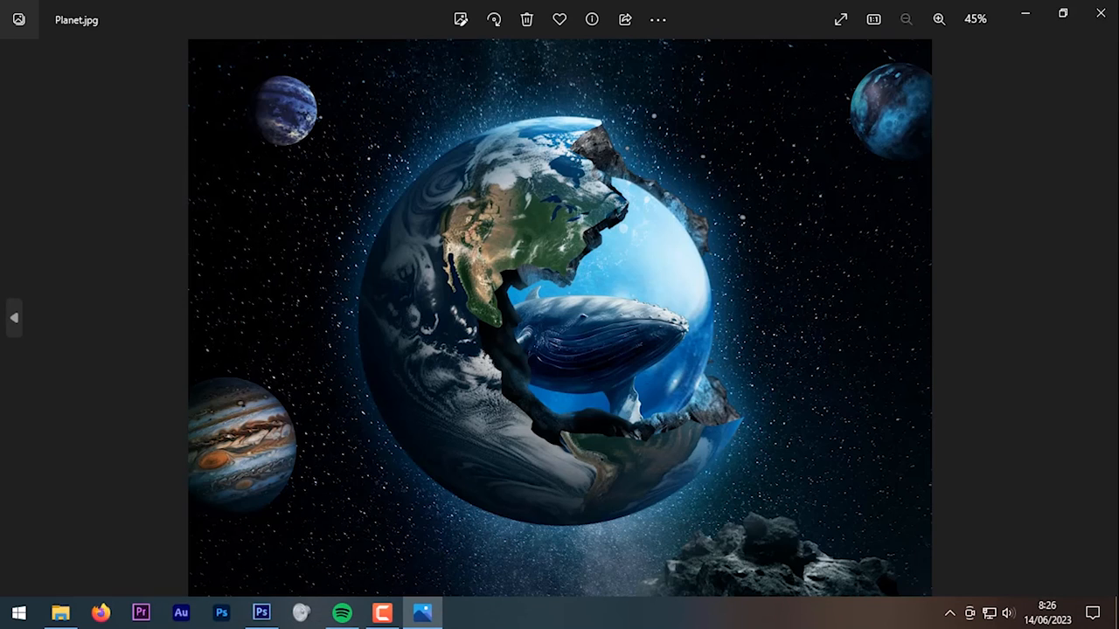